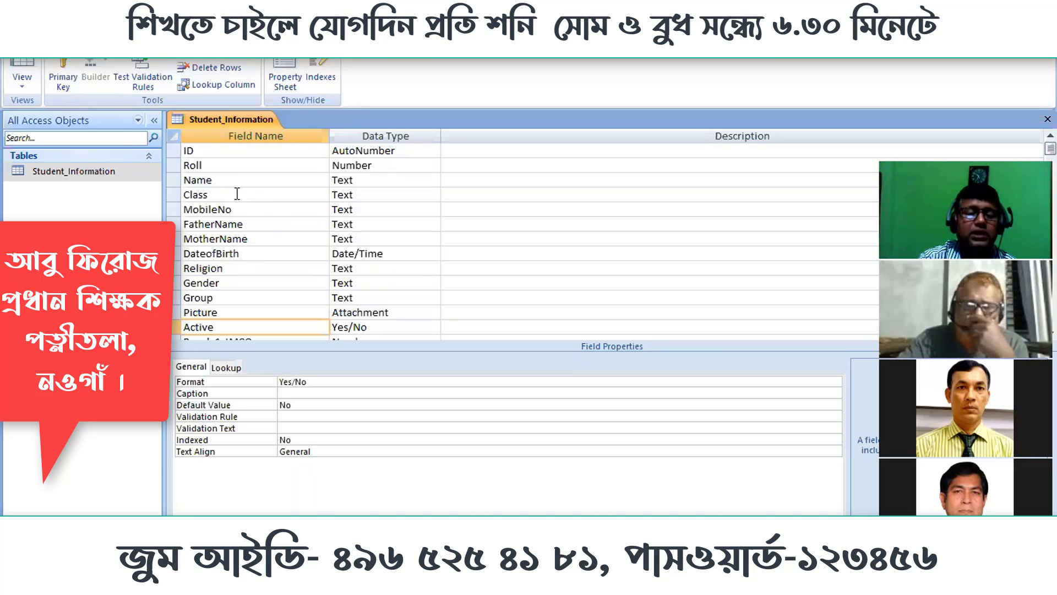
Step: Review the data types and properties of the MobileNo, Religion, Gender, Group, Picture, Active and Bangla1stMCQ fields
left_click(377, 209)
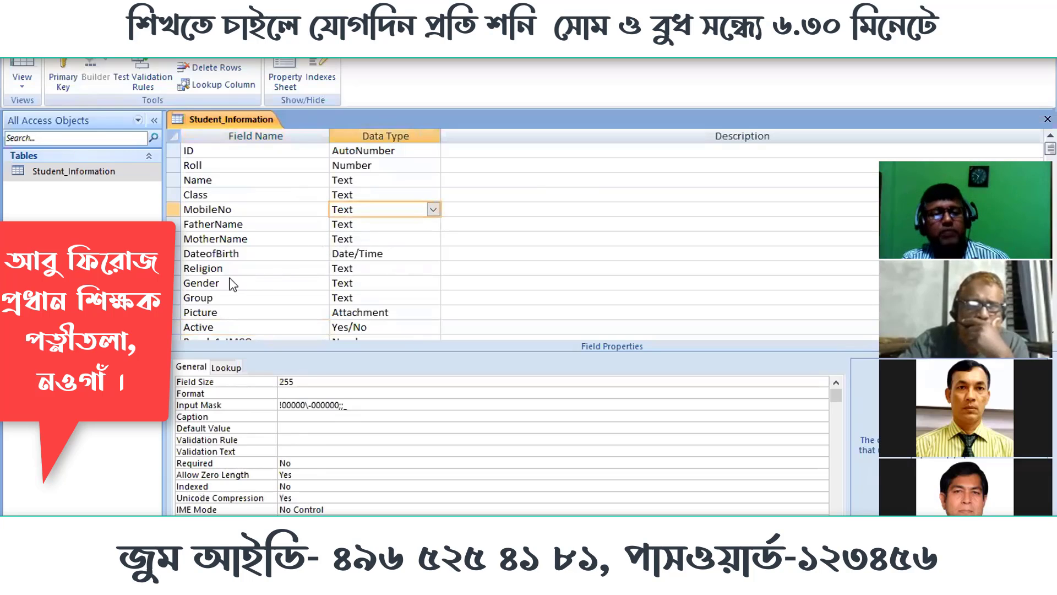
left_click(365, 282)
left_click(370, 267)
left_click(368, 298)
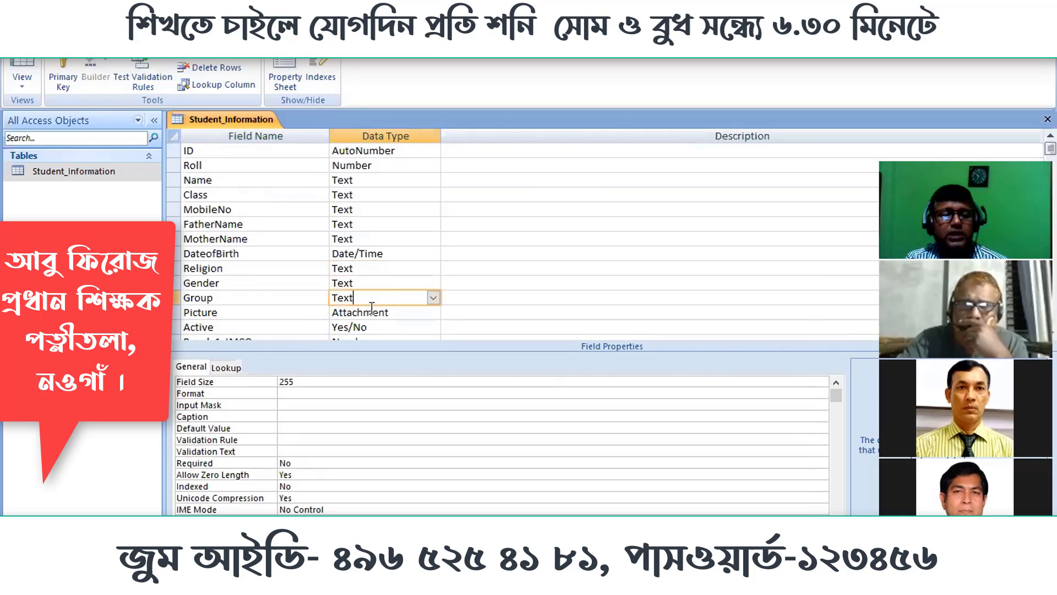
scroll(374, 297, "down", 3)
left_click(400, 180)
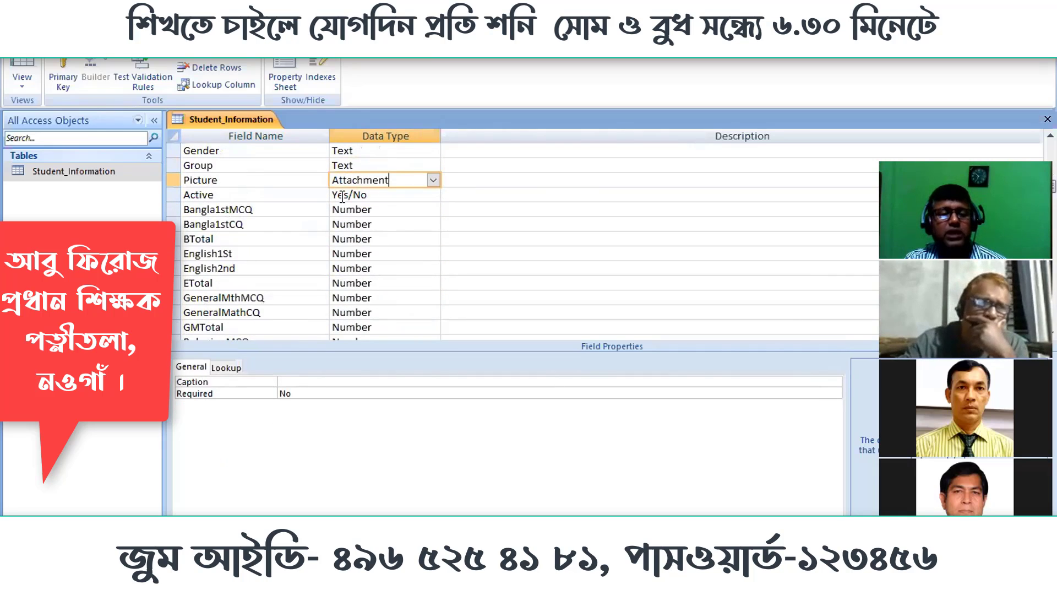
left_click(399, 197)
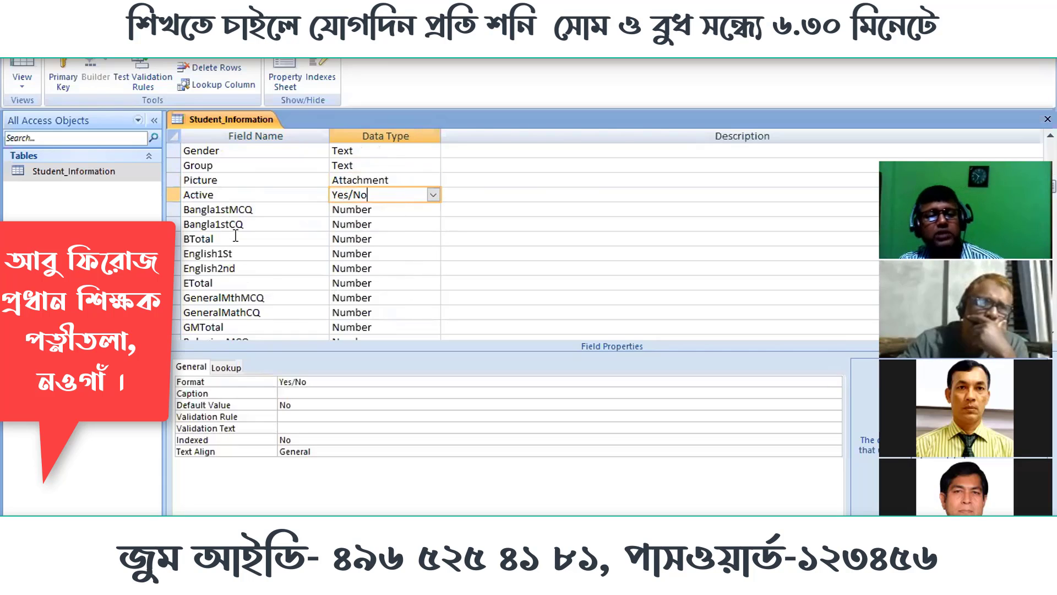
left_click(250, 210)
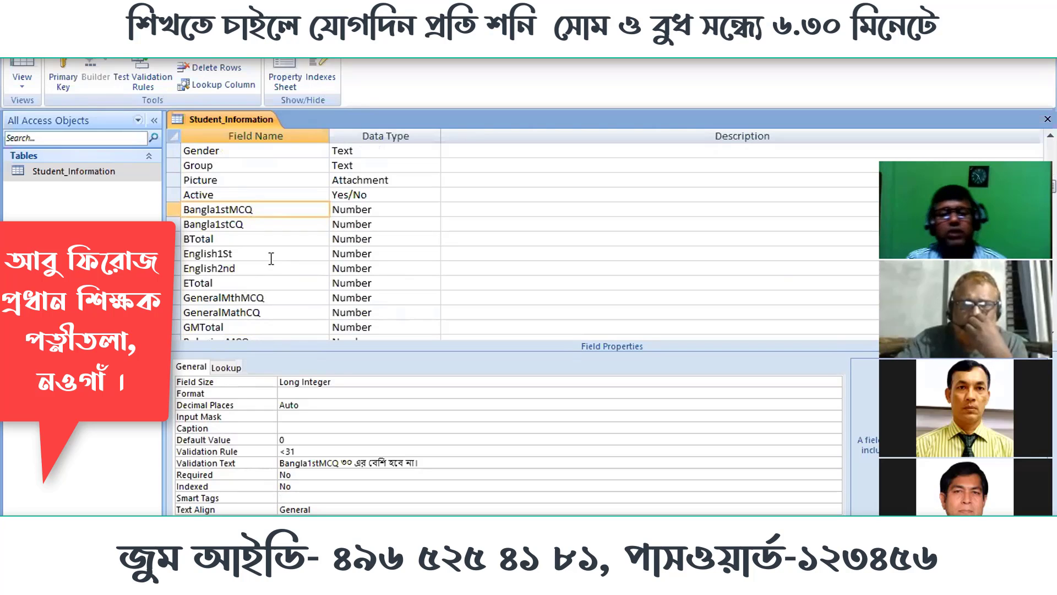
Step: Look through the subject mark fields down to GandTotal and return to the start of the field list
scroll(272, 258, "down", 3)
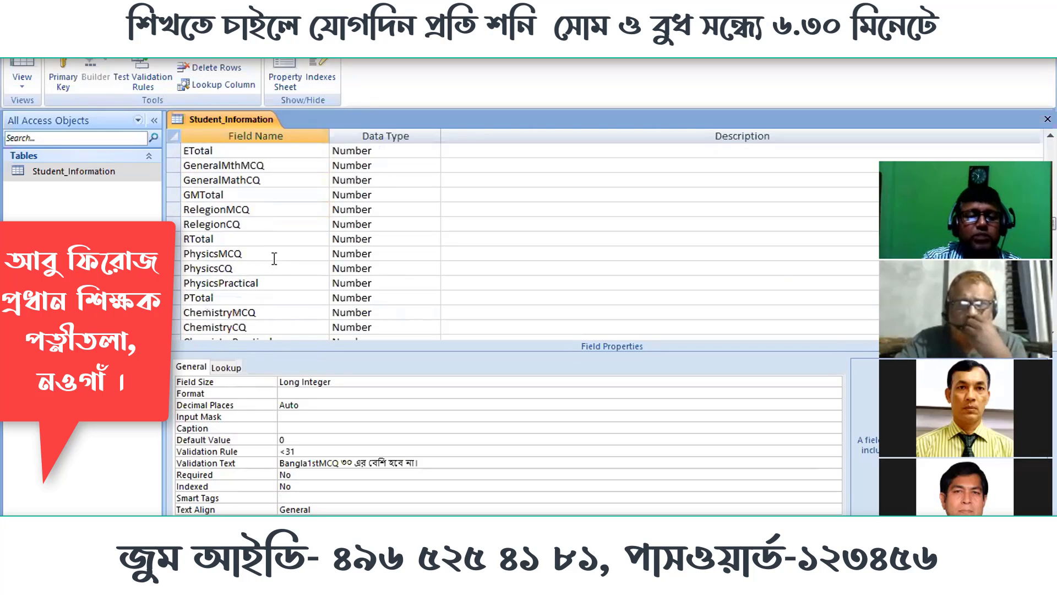
scroll(274, 259, "down", 4)
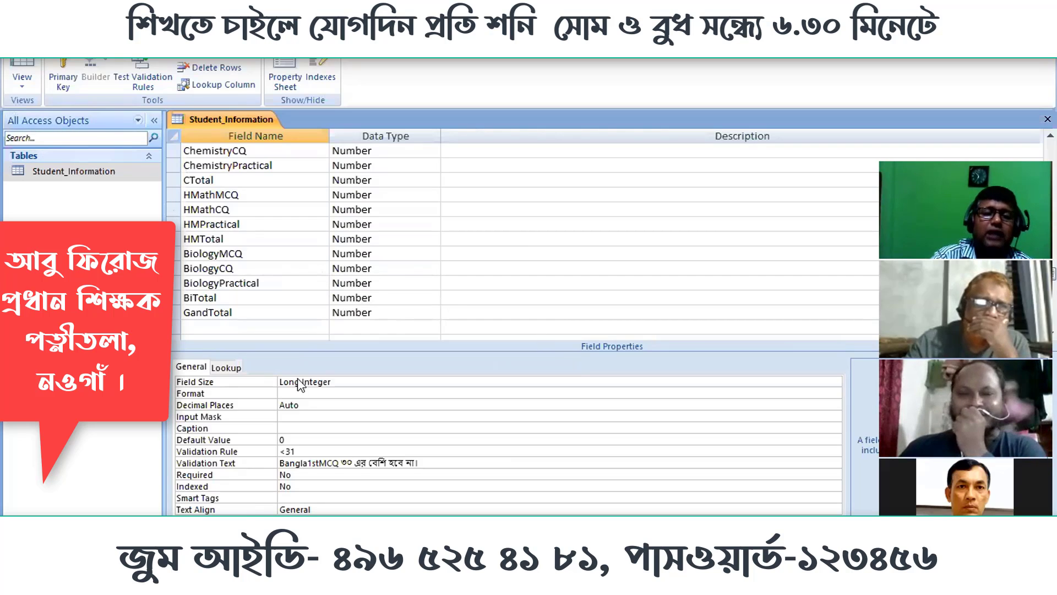
scroll(248, 308, "down", 1)
scroll(259, 306, "up", 2)
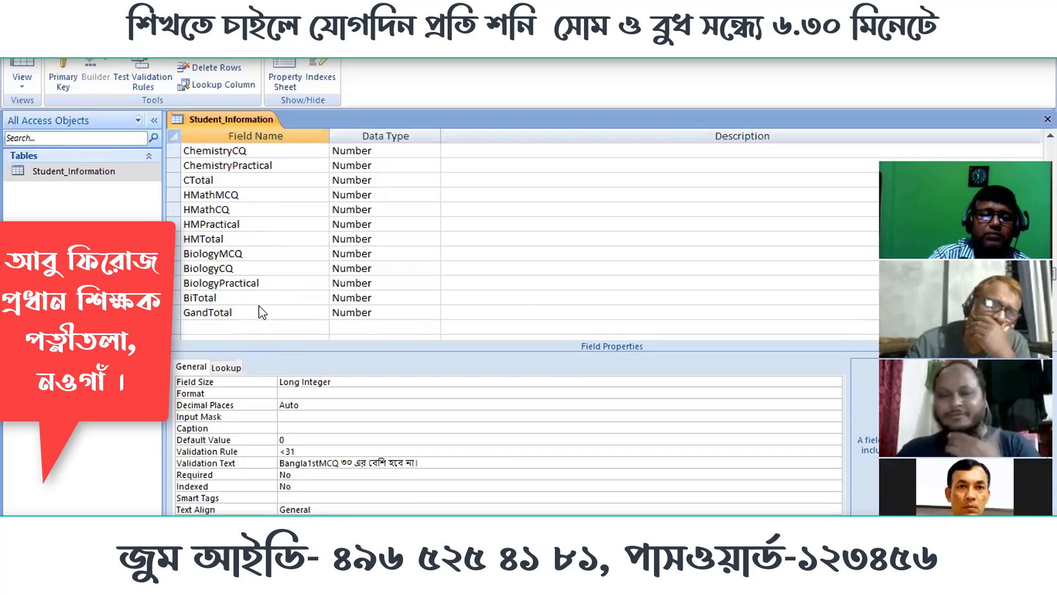
scroll(259, 305, "up", 4)
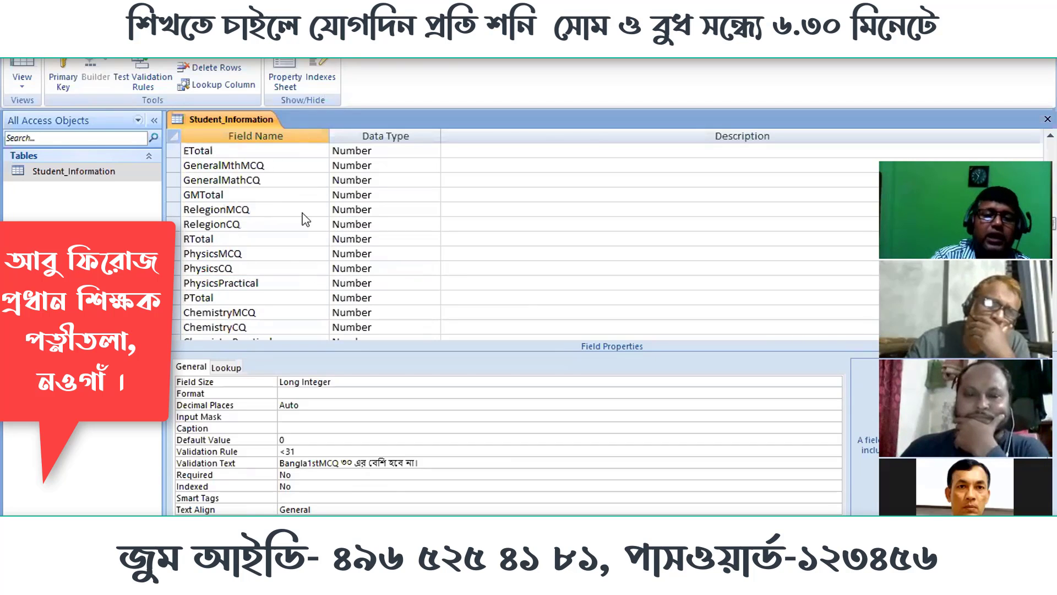
scroll(307, 277, "up", 1)
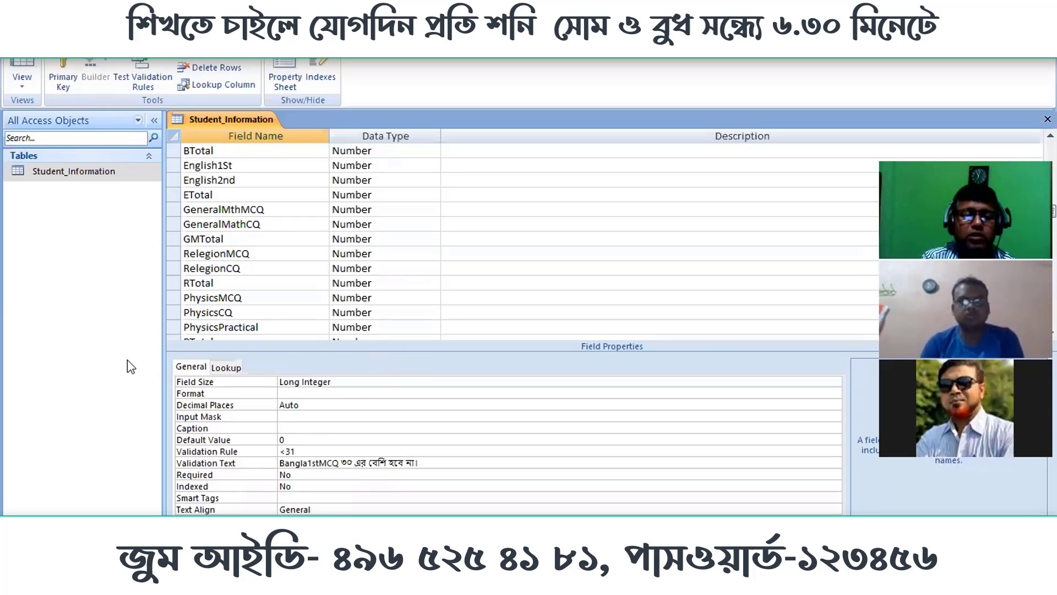
scroll(204, 276, "up", 2)
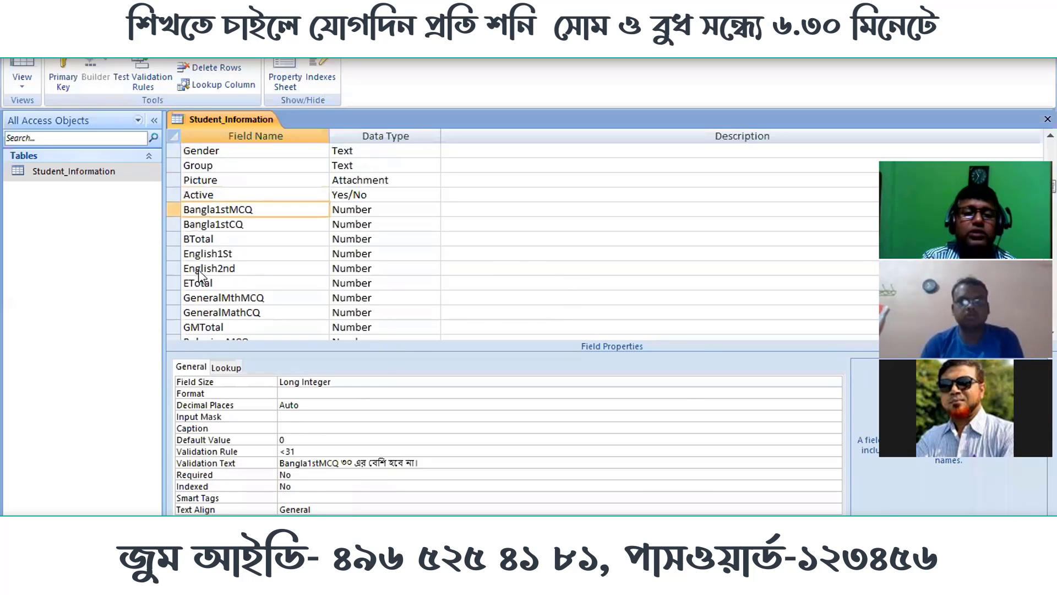
scroll(252, 238, "up", 3)
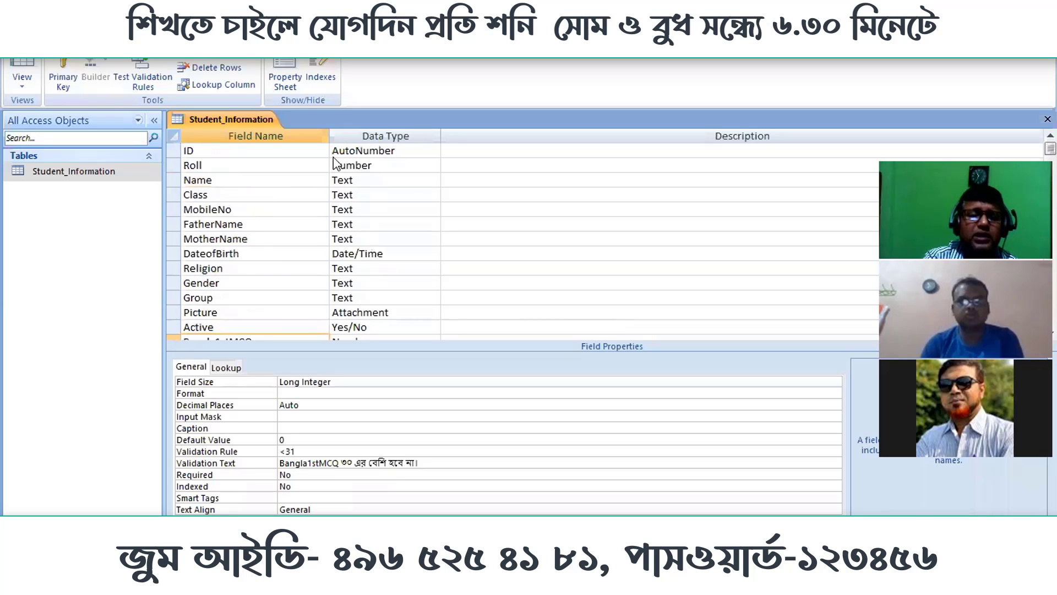
Step: Check the data types and properties of the ID, Roll, Name, Class and MobileNo fields
left_click(415, 153)
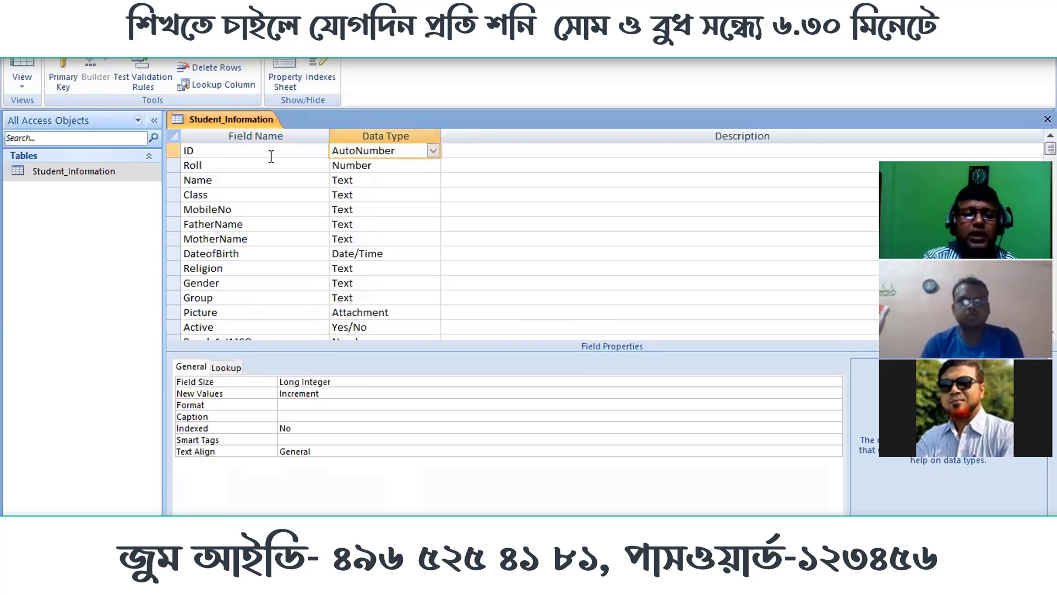
left_click(287, 166)
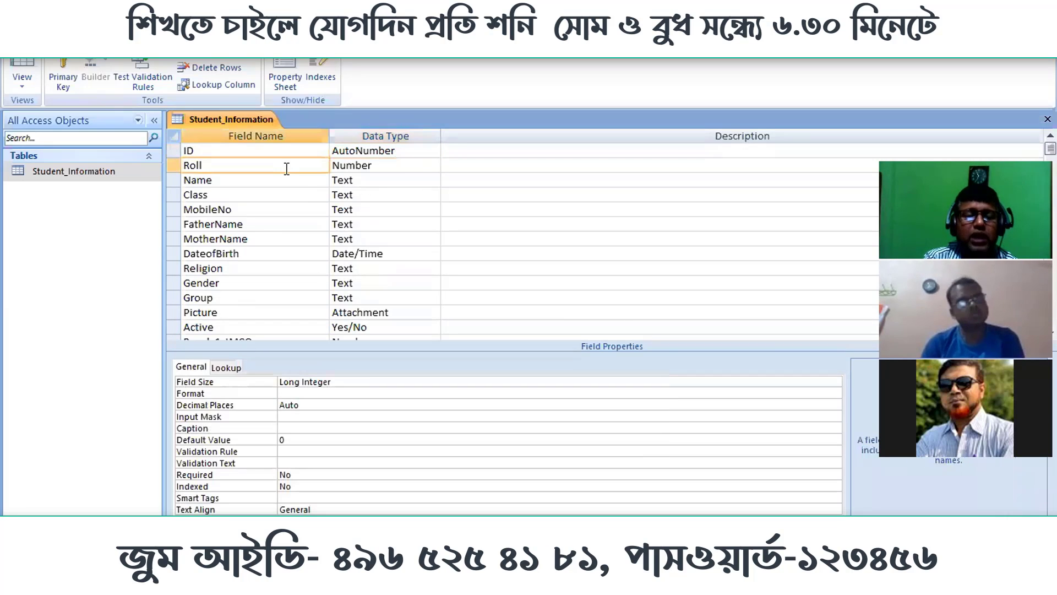
left_click(418, 167)
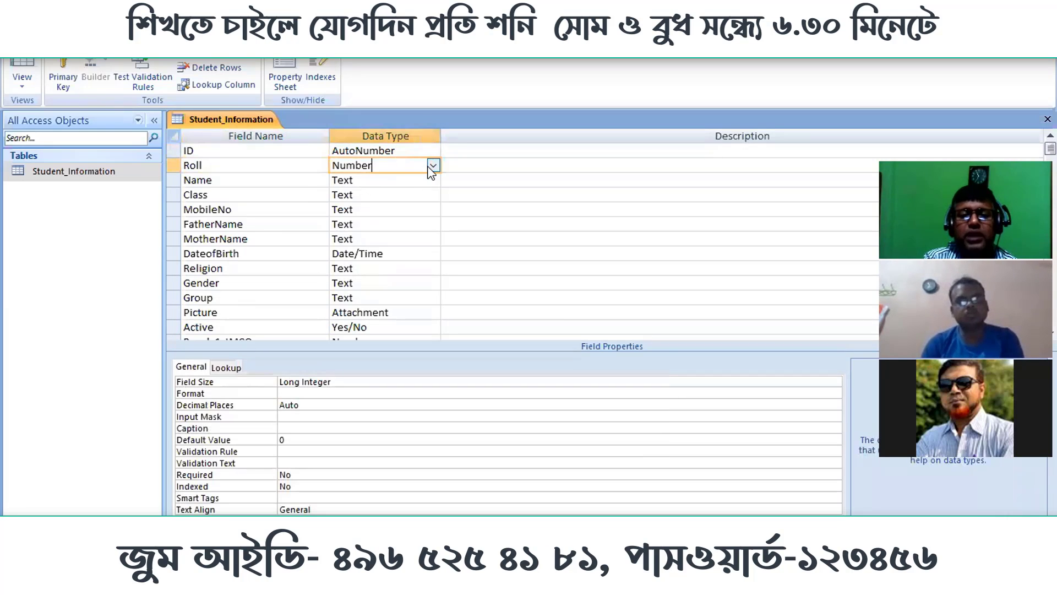
left_click(384, 181)
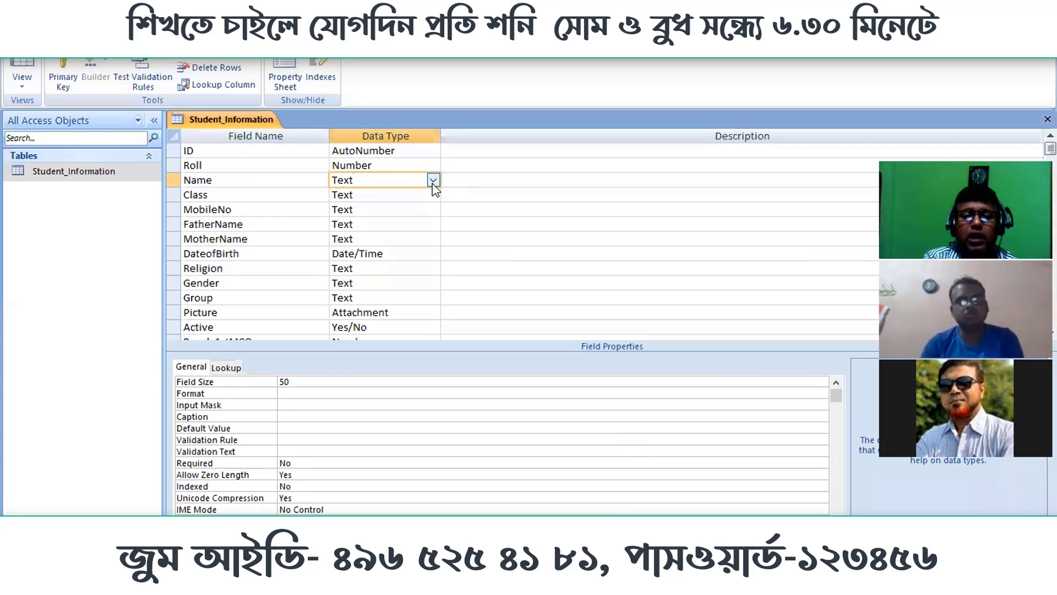
left_click(384, 197)
left_click(381, 210)
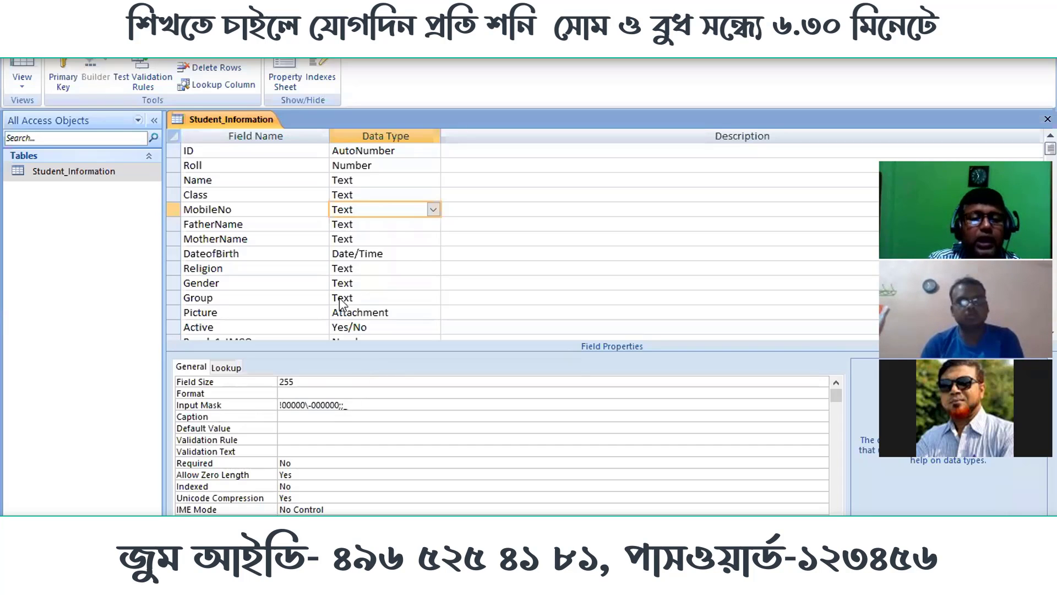
Step: Examine the MobileNo field's data type along with its general and lookup properties
left_click(268, 209)
left_click(337, 209)
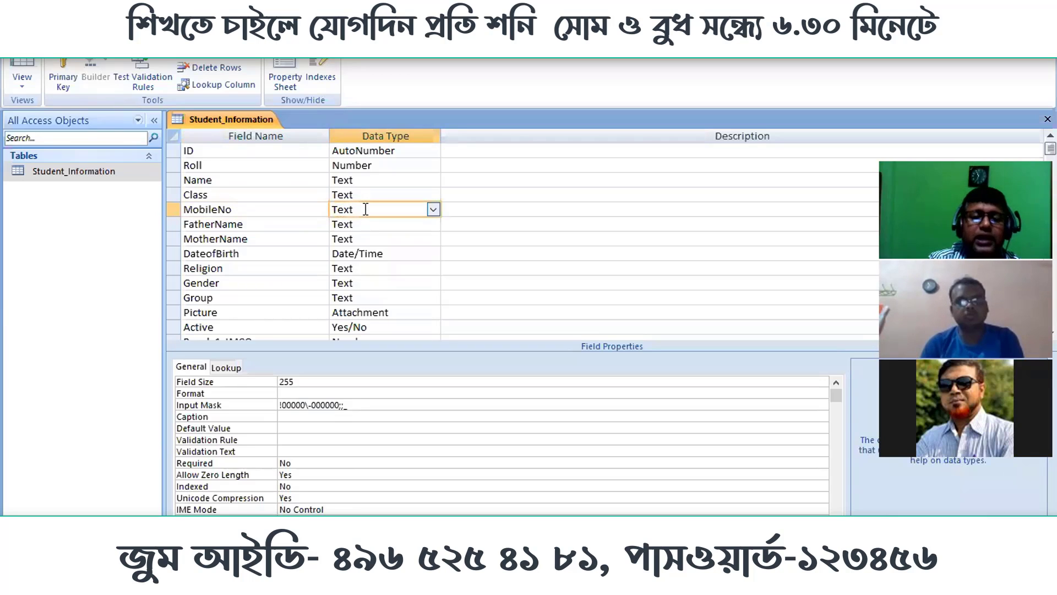
left_click(324, 210)
left_click(355, 209)
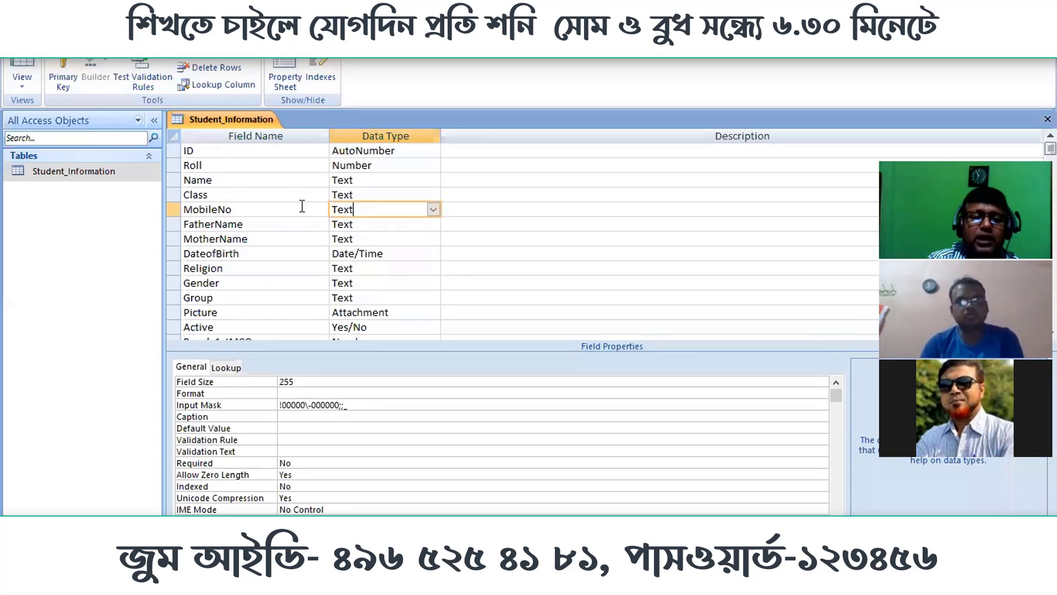
left_click(301, 206)
left_click(383, 213)
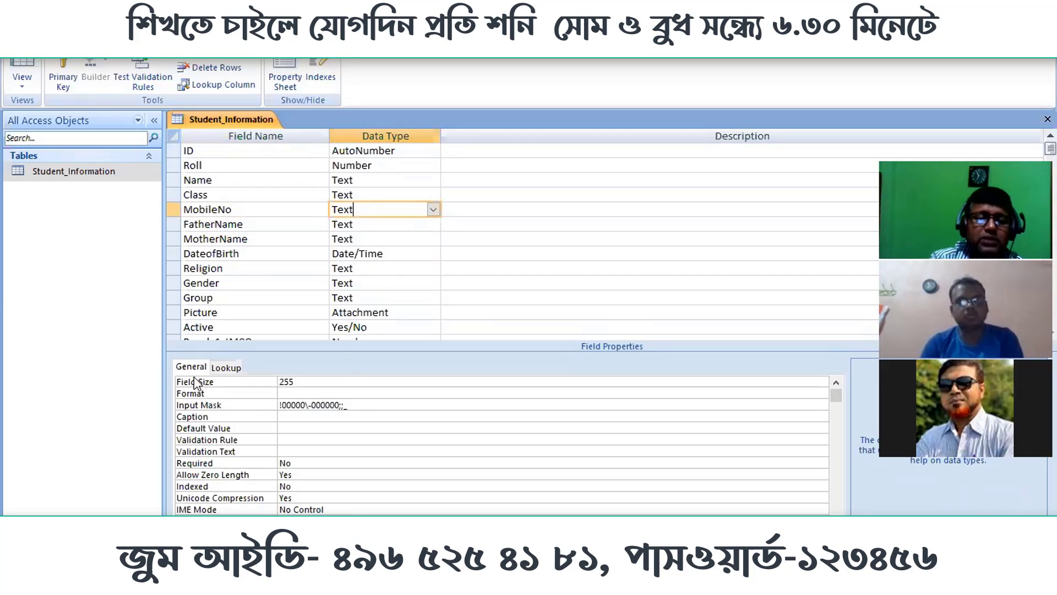
left_click(226, 368)
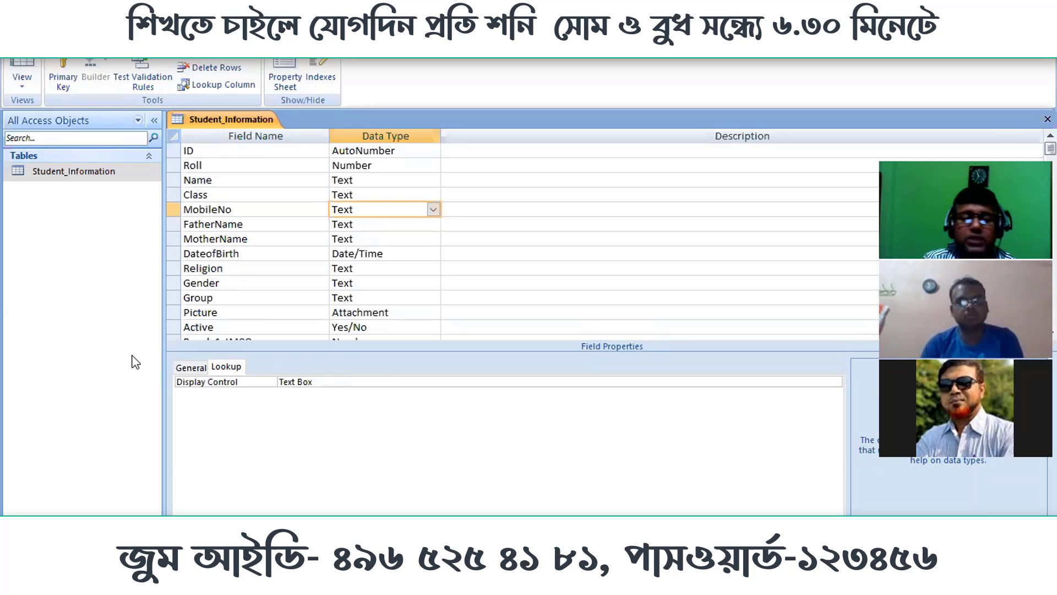
left_click(194, 368)
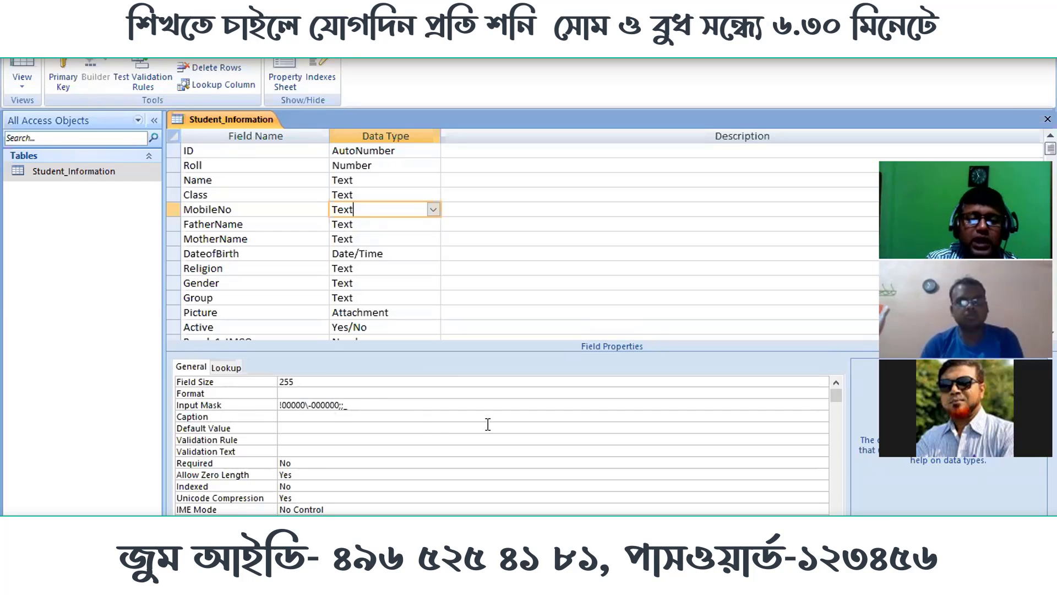
left_click(752, 406)
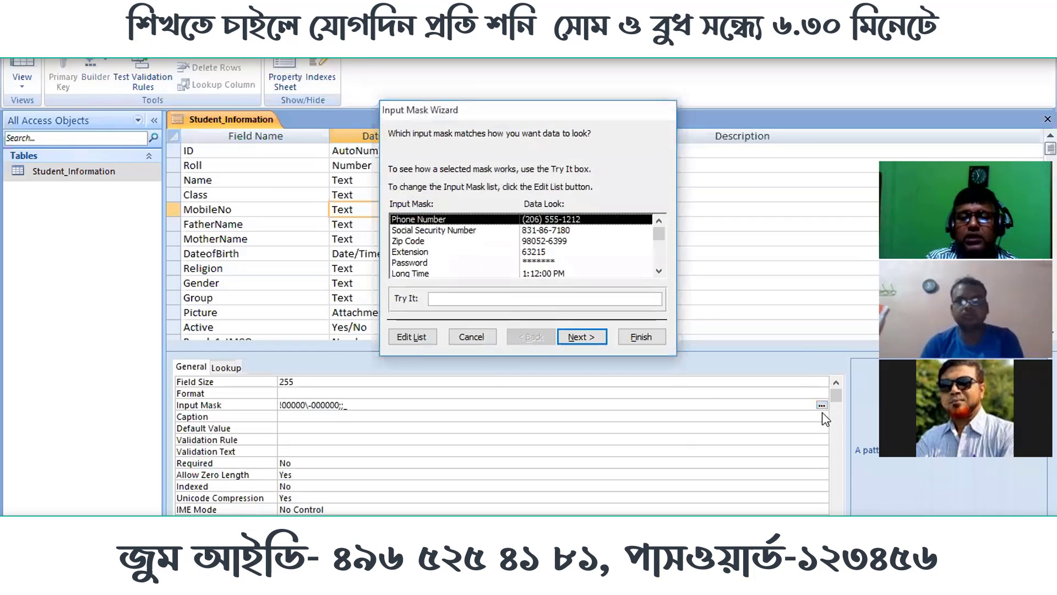
left_click(574, 337)
left_click(562, 168)
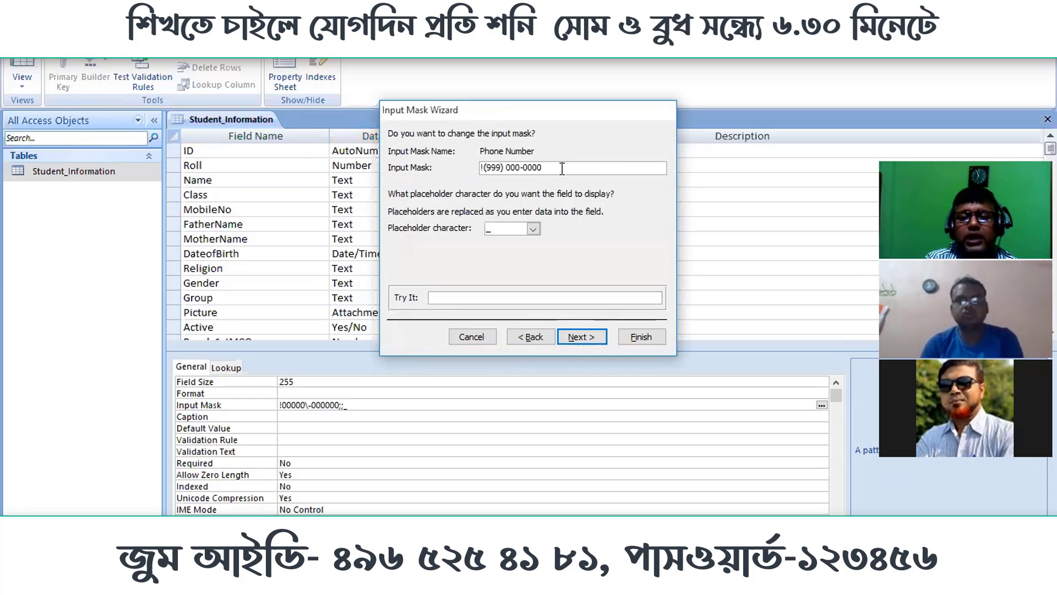
key("shift+Home")
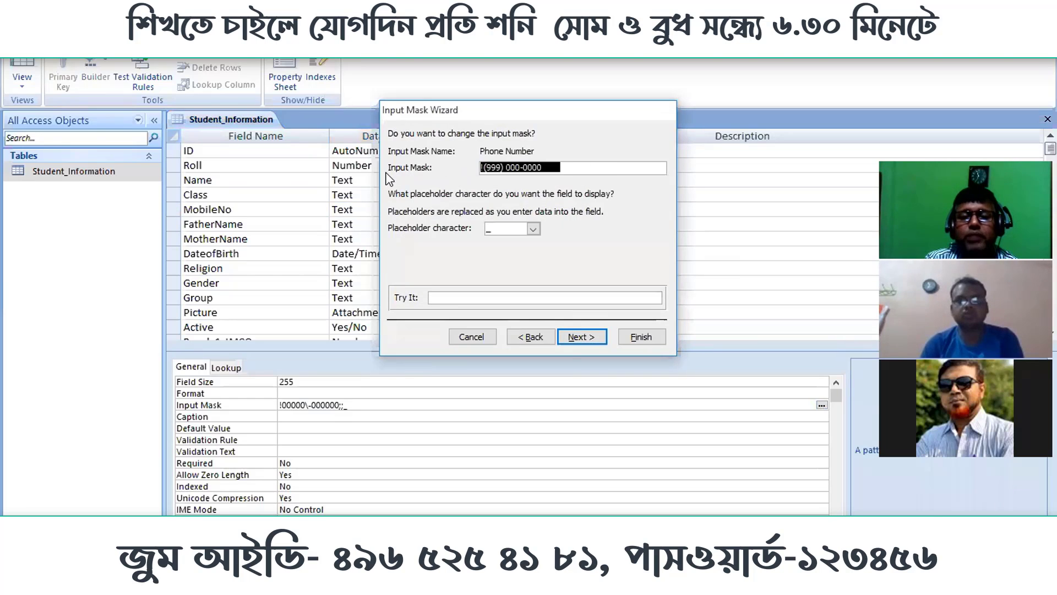
left_click(567, 167)
left_click_drag(567, 168, 424, 171)
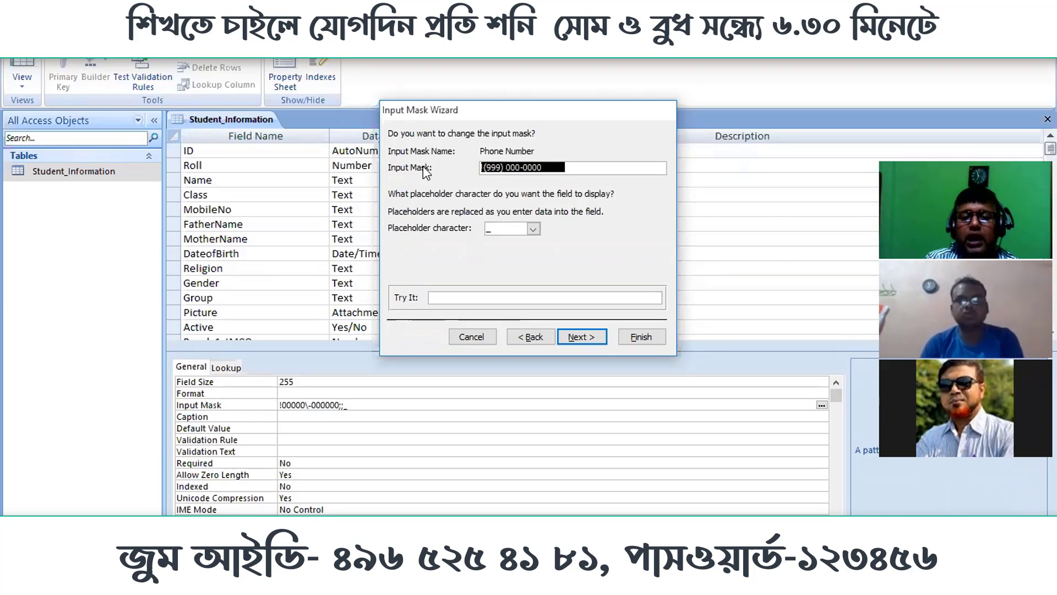
type("!")
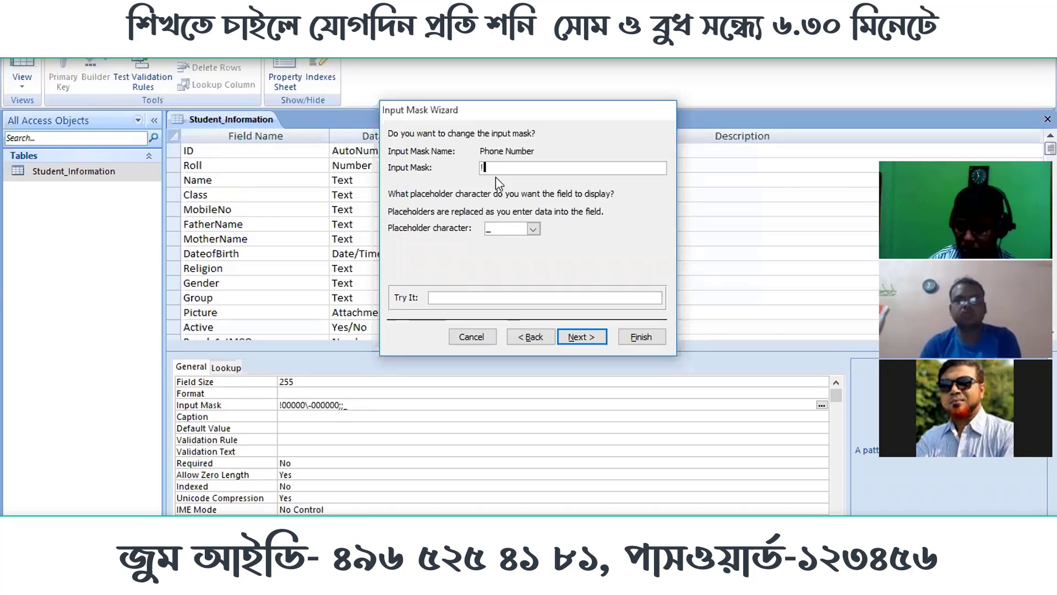
type("0")
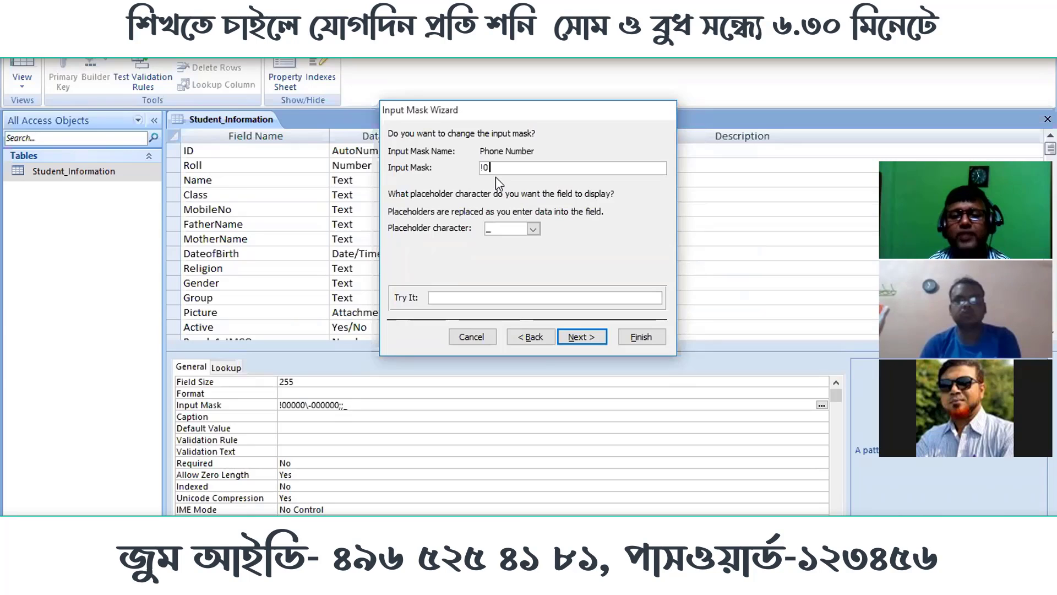
type("000000000")
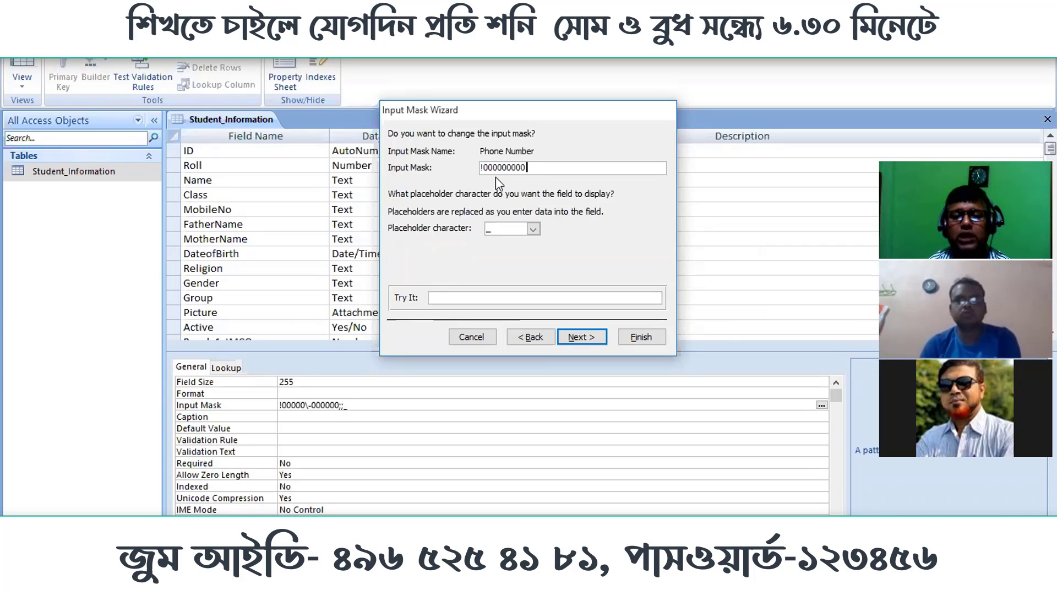
type("00")
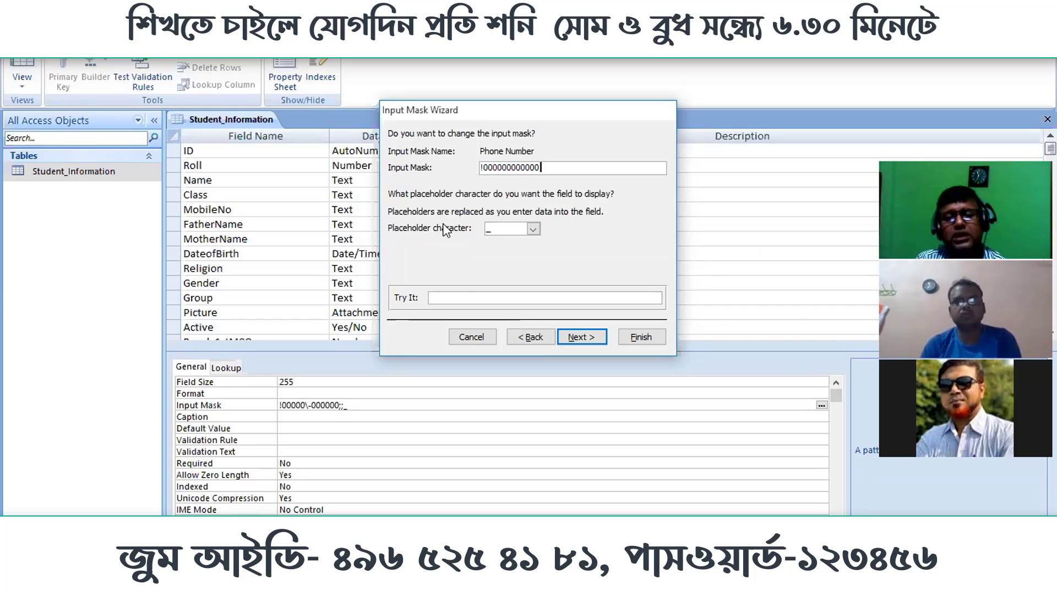
Step: Complete the MobileNo input mask, storing the data without the symbols in the mask
left_click(577, 340)
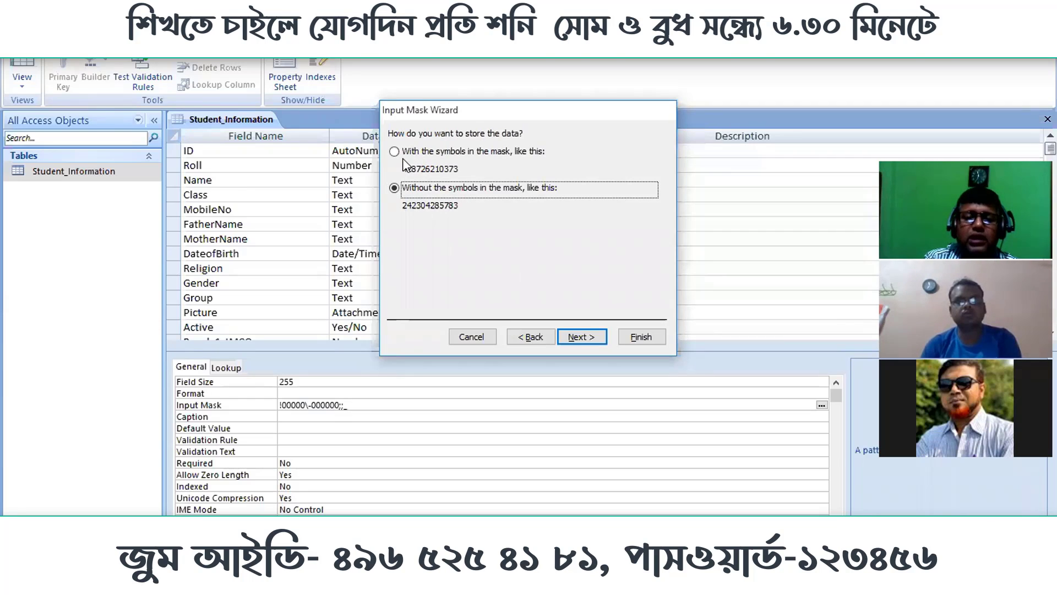
left_click(582, 337)
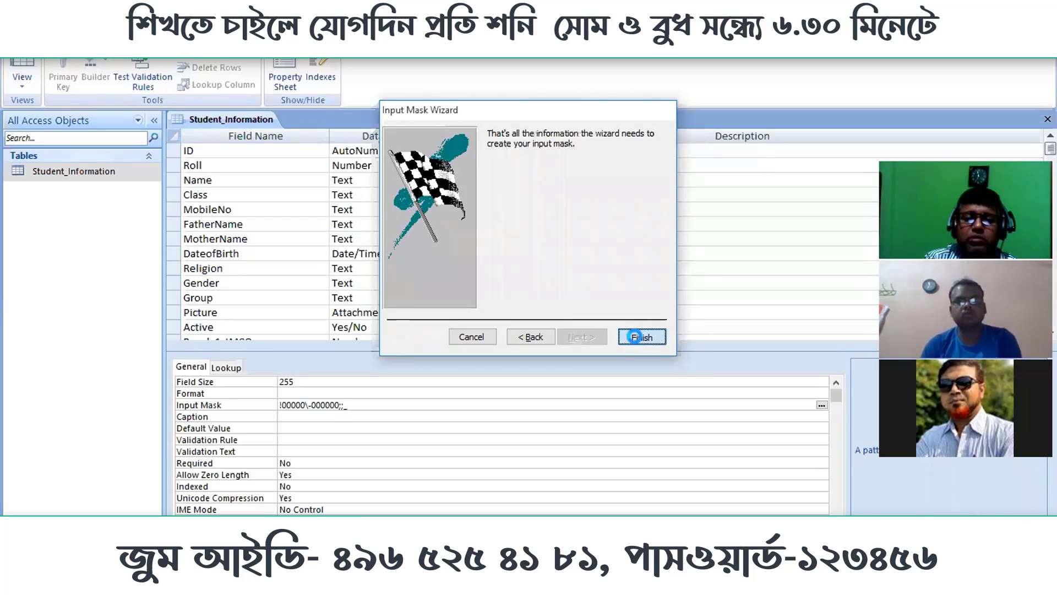
left_click(637, 336)
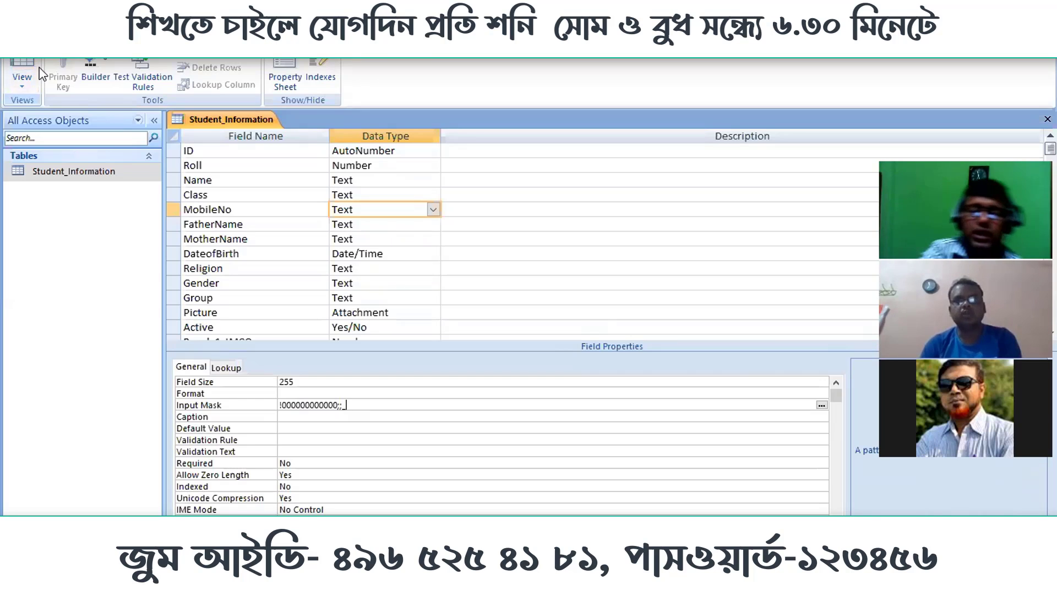
left_click(5, 455)
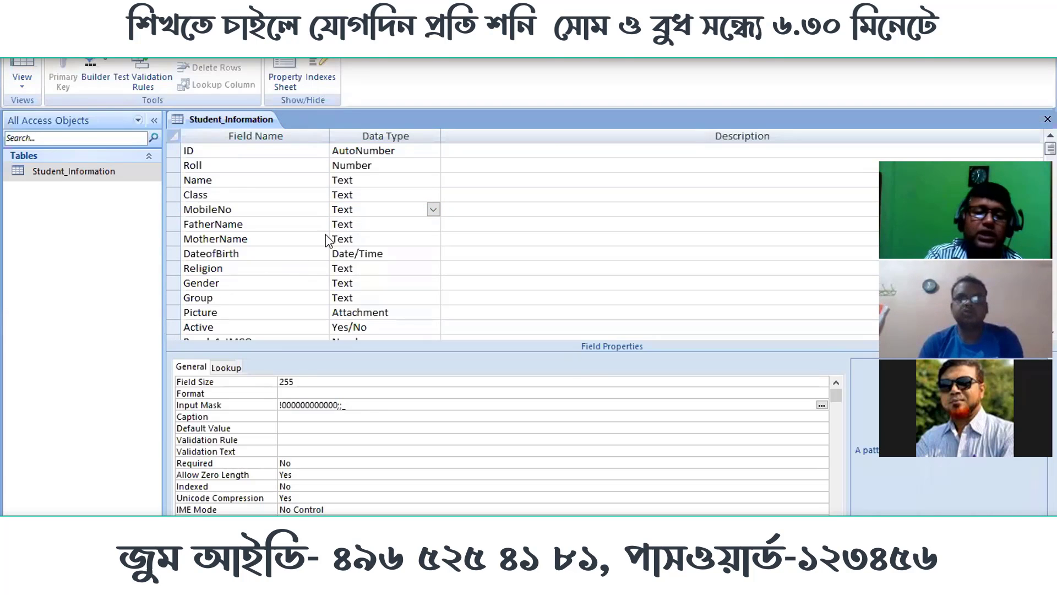
left_click(240, 209)
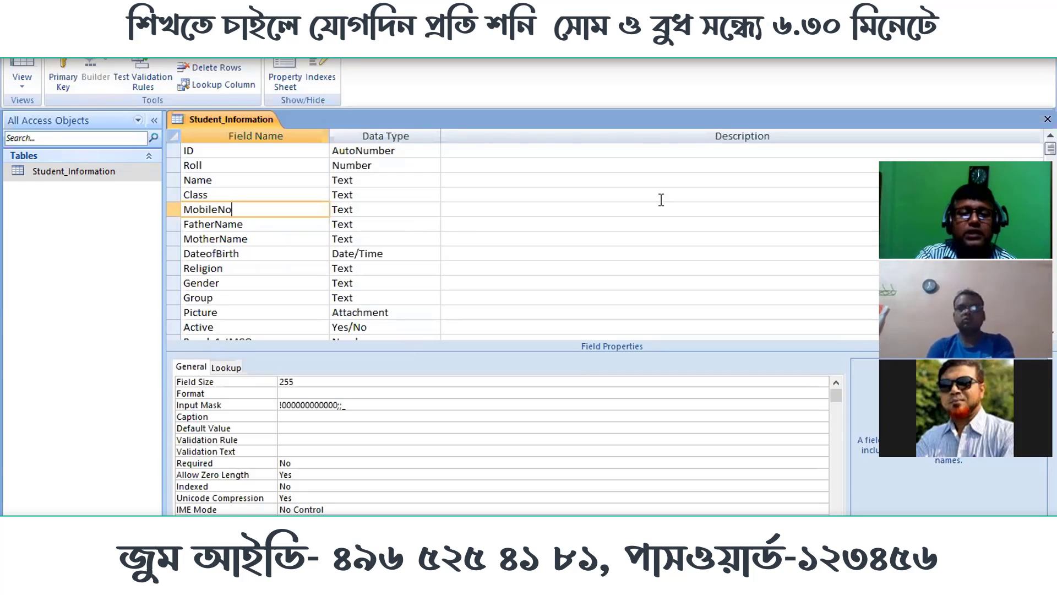
Step: Review the MobileNo field's data type, its current input mask, and its general and lookup properties
left_click(383, 209)
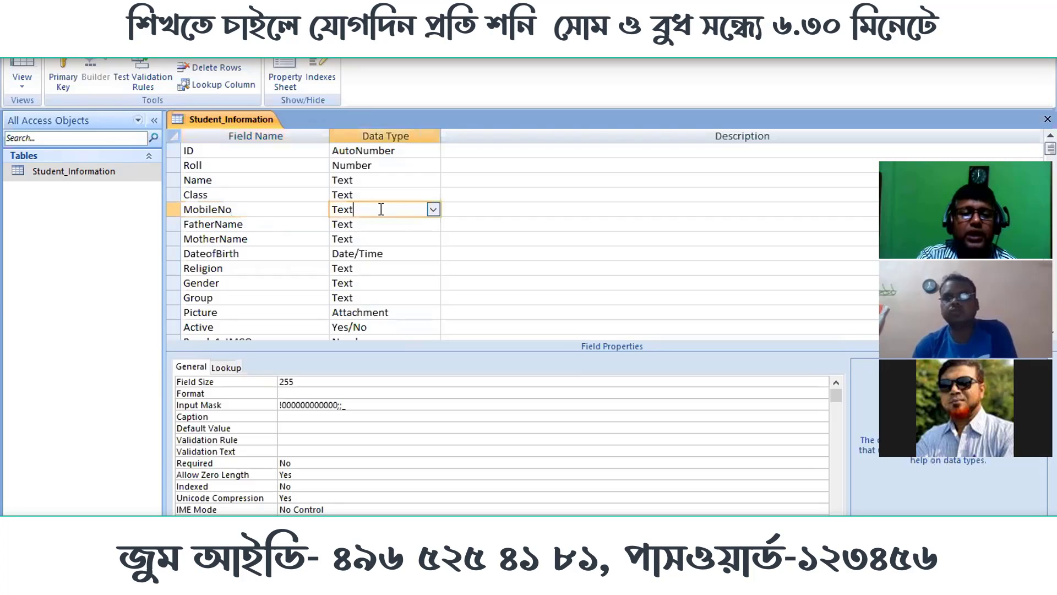
left_click(274, 207)
left_click(375, 209)
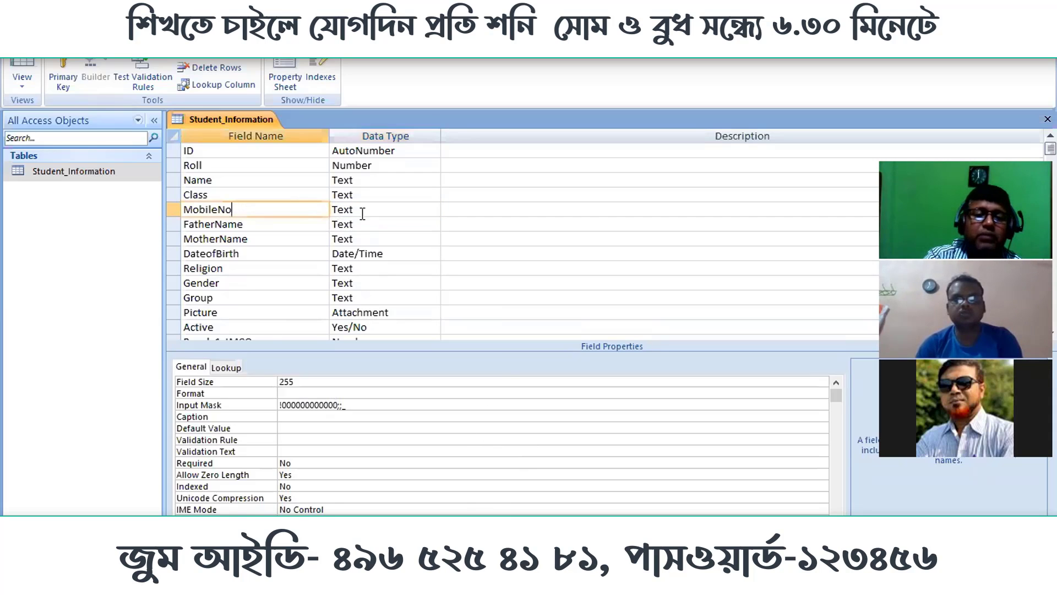
left_click(381, 406)
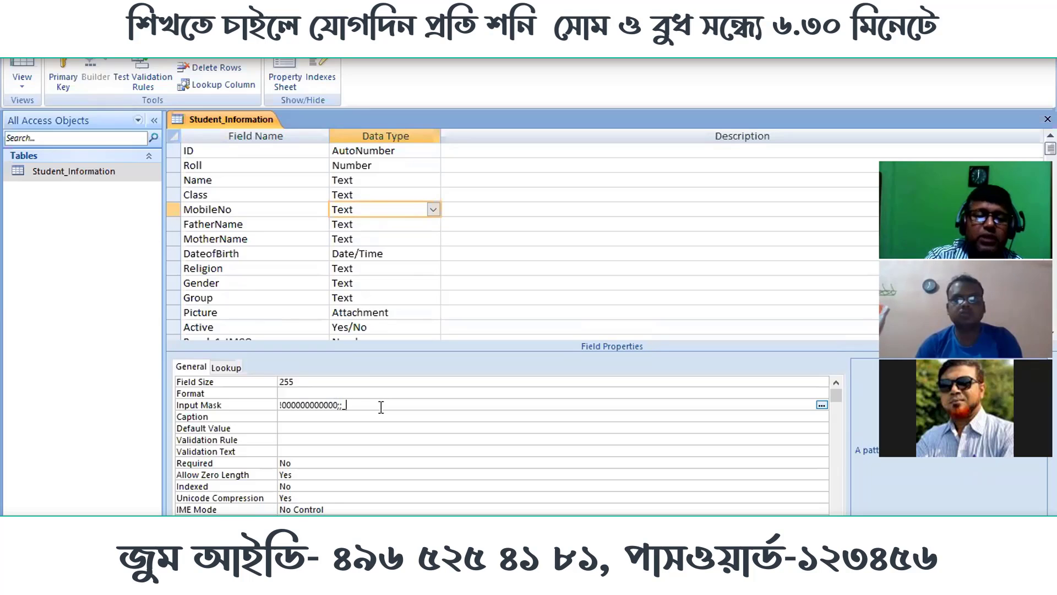
left_click(282, 209)
double_click(277, 209)
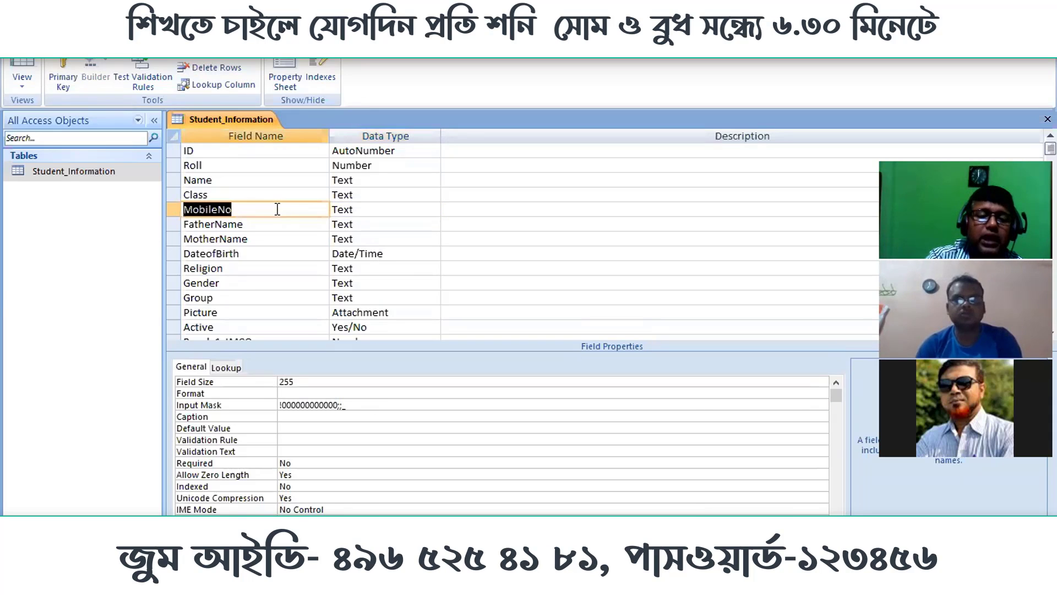
left_click(277, 209)
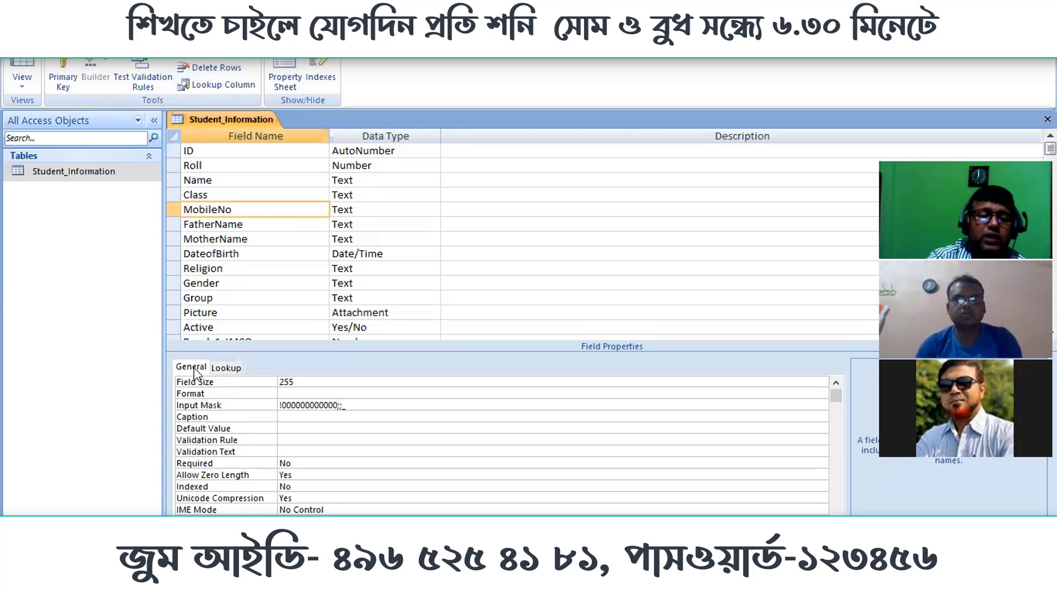
left_click(224, 367)
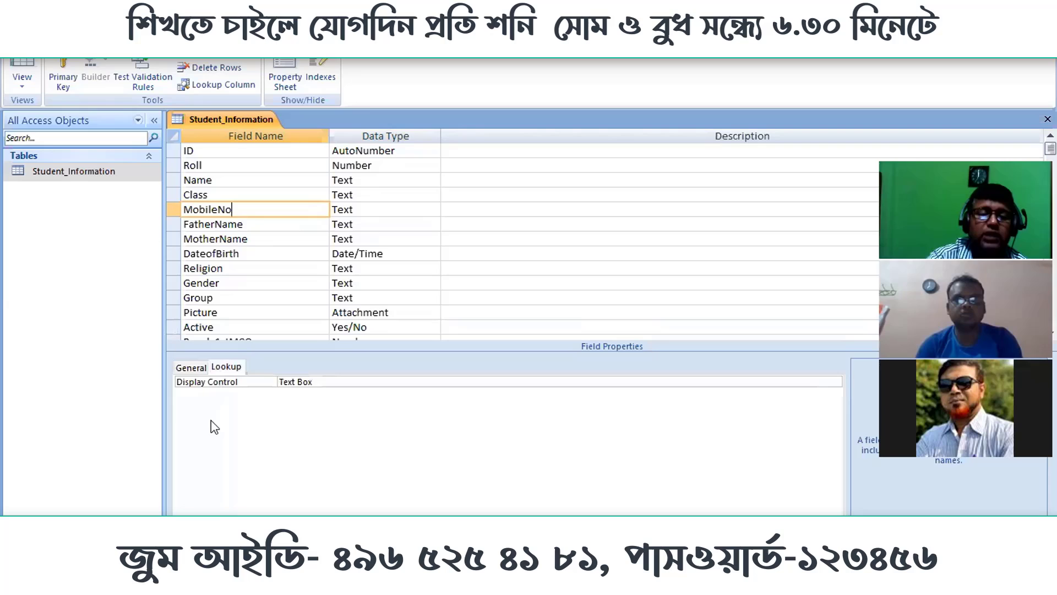
left_click(193, 368)
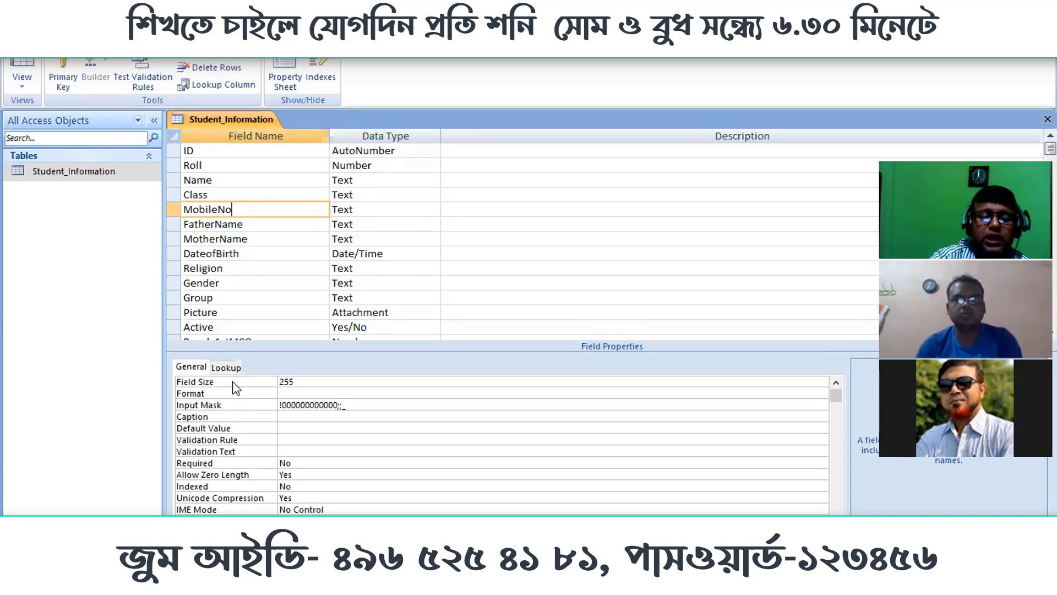
Step: Restart the Input Mask Wizard for MobileNo, saving the table first, and review the available predefined masks
left_click(435, 404)
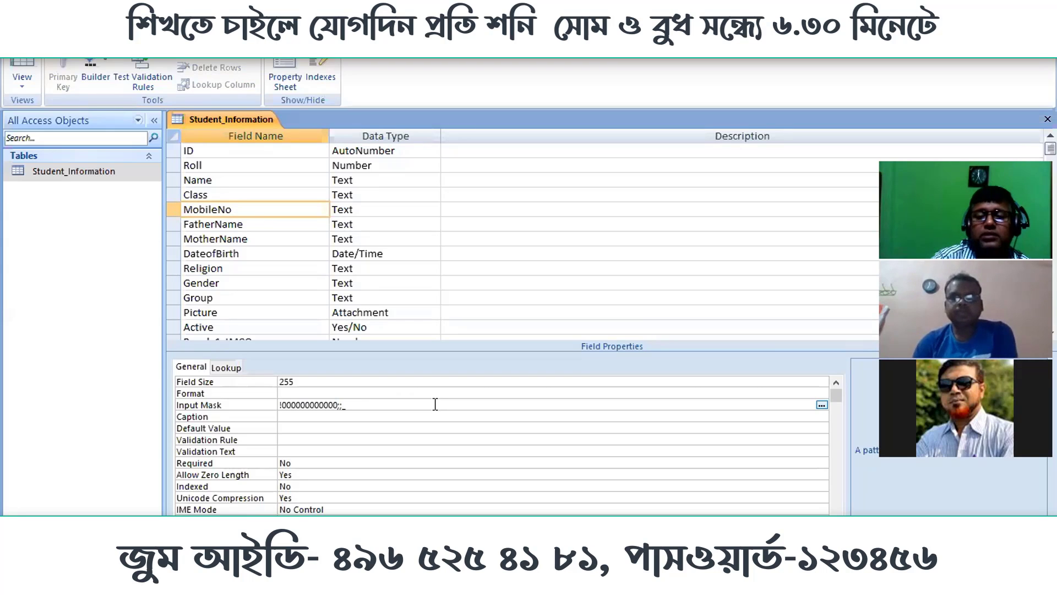
left_click(821, 405)
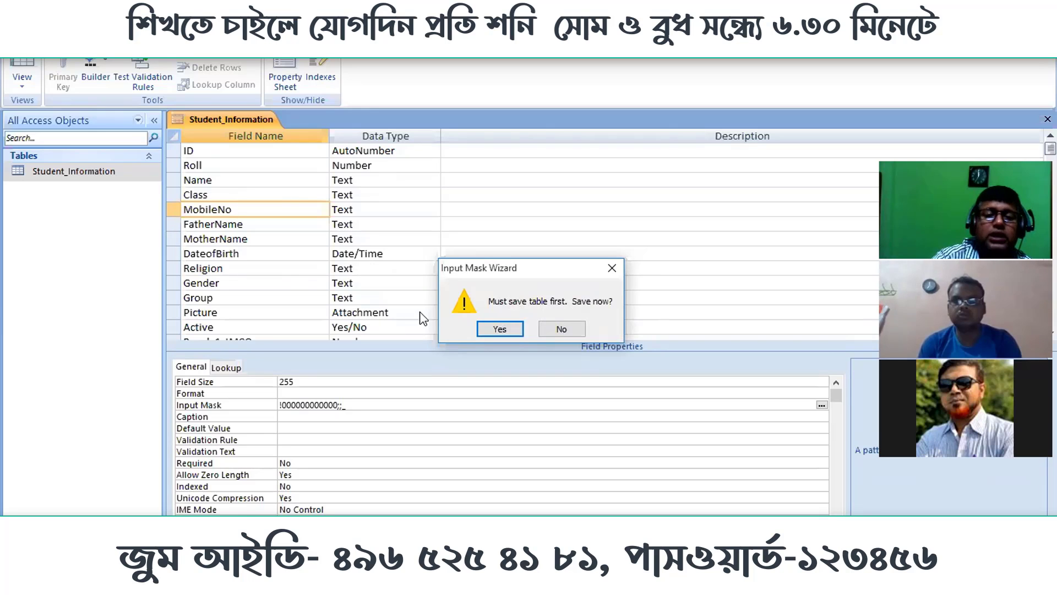
left_click(500, 329)
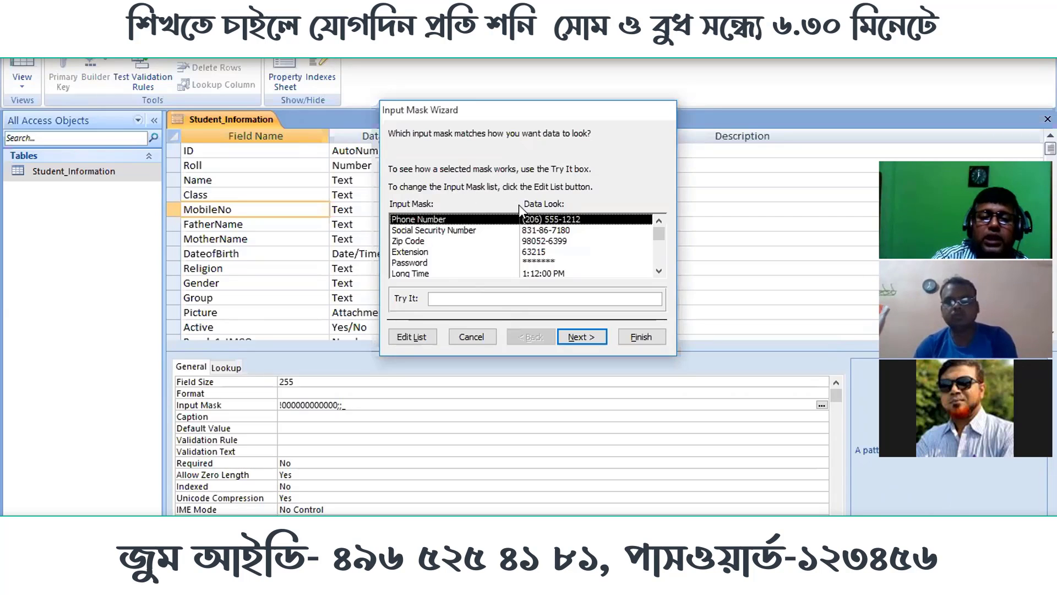
scroll(457, 261, "down", 1)
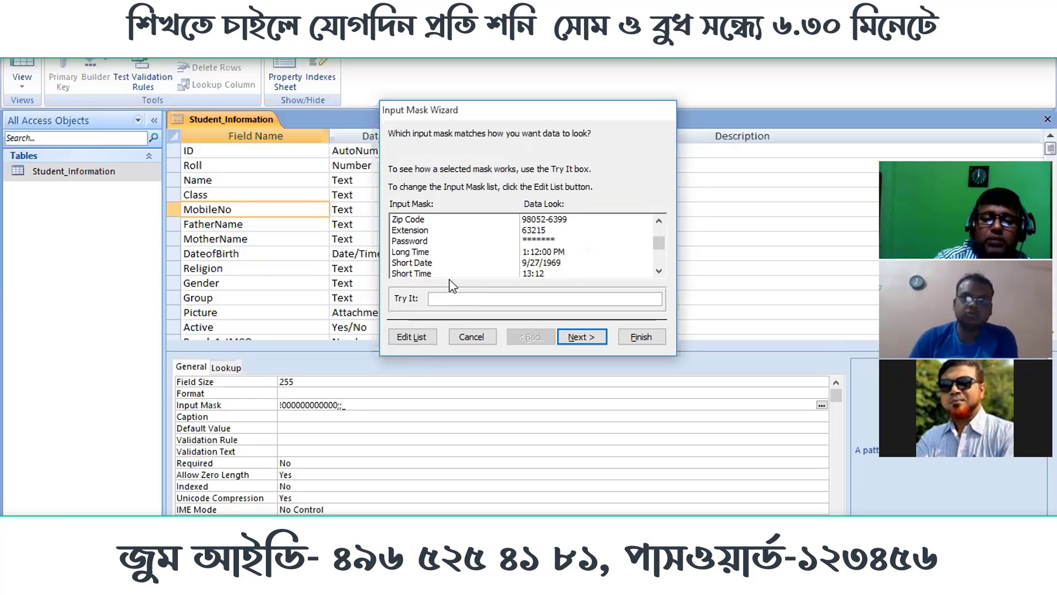
scroll(424, 270, "up", 1)
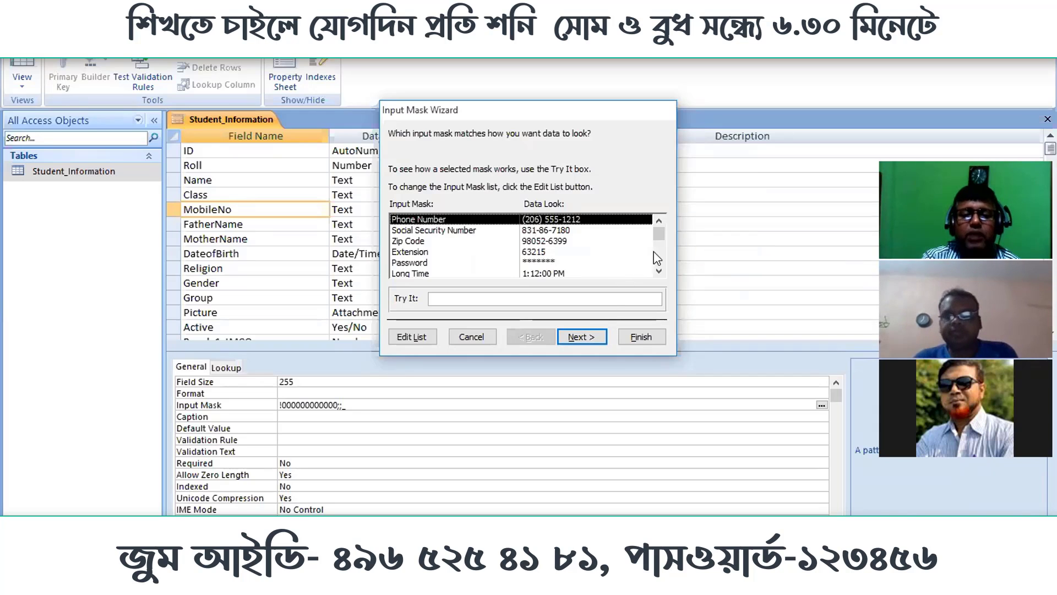
left_click(602, 338)
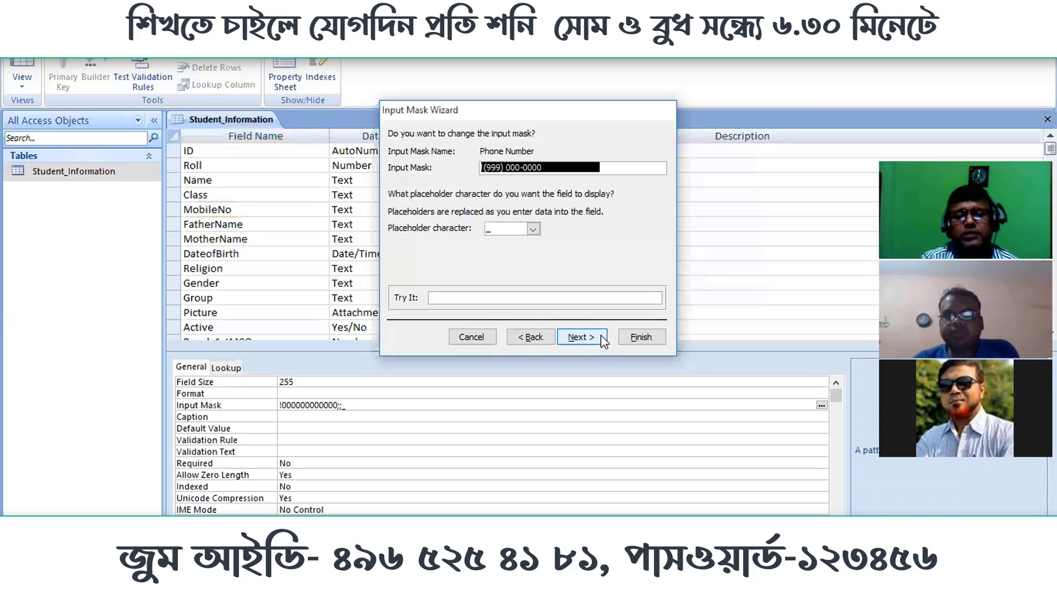
left_click(579, 169)
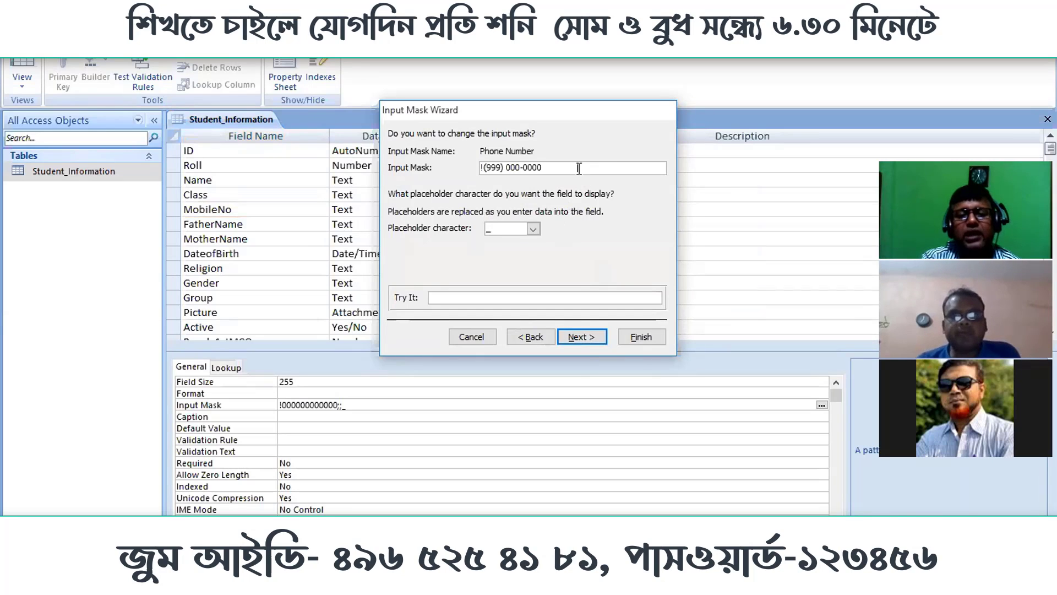
left_click_drag(579, 169, 489, 163)
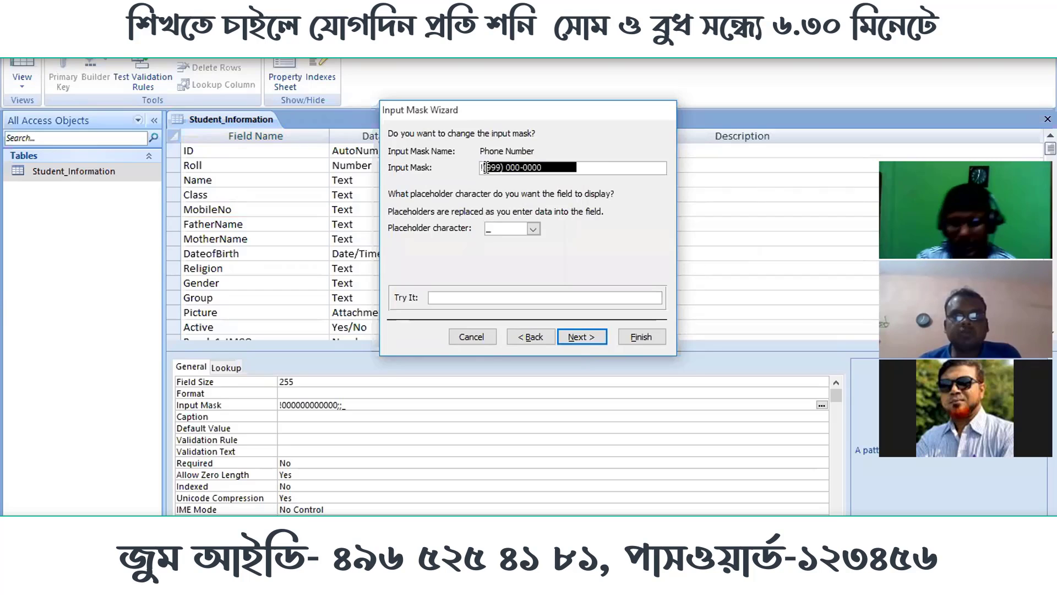
key("BackSpace")
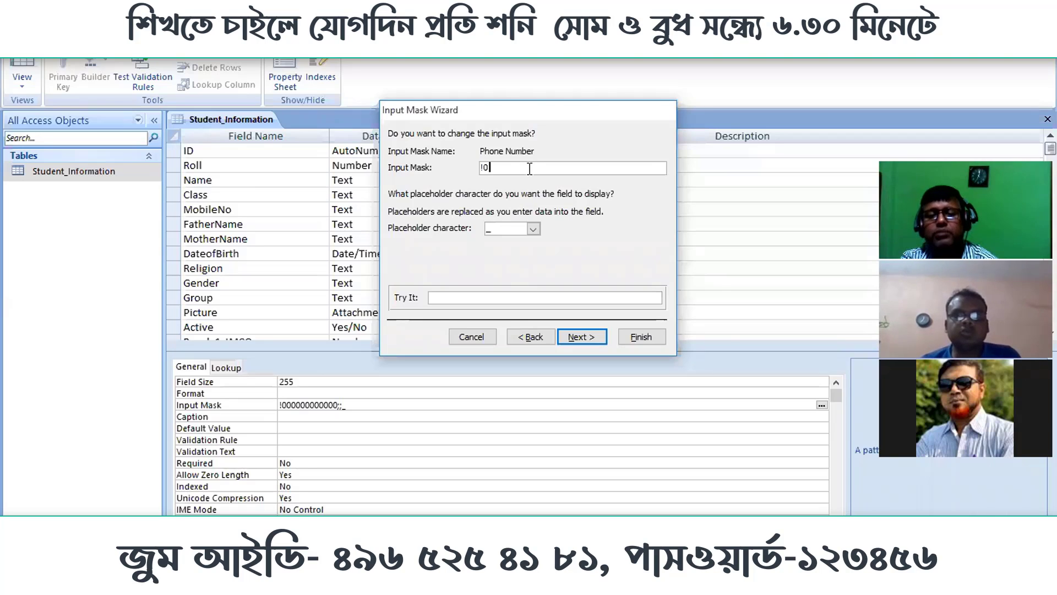
type("0")
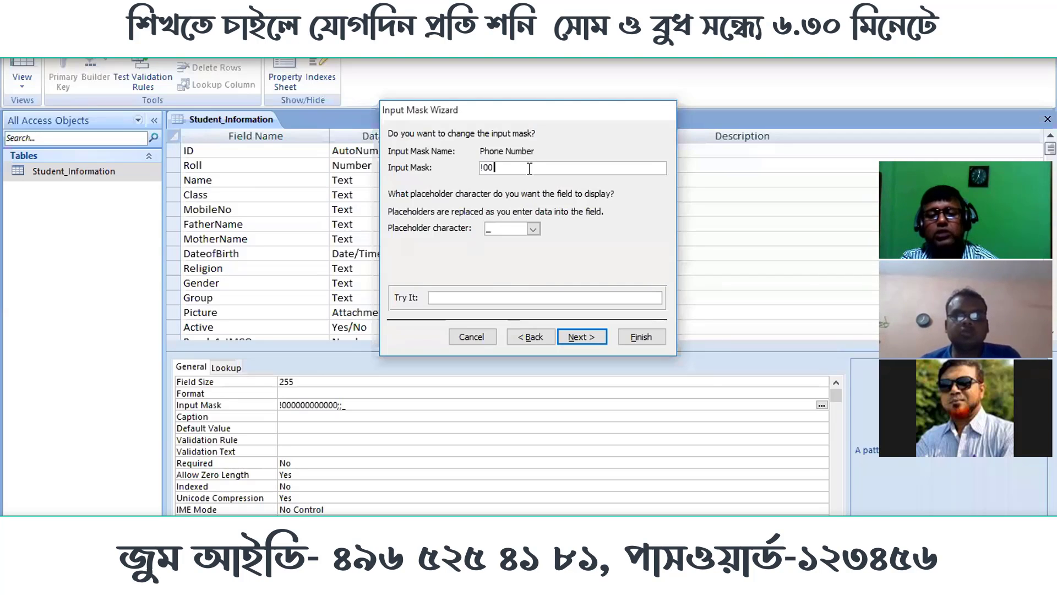
type("000")
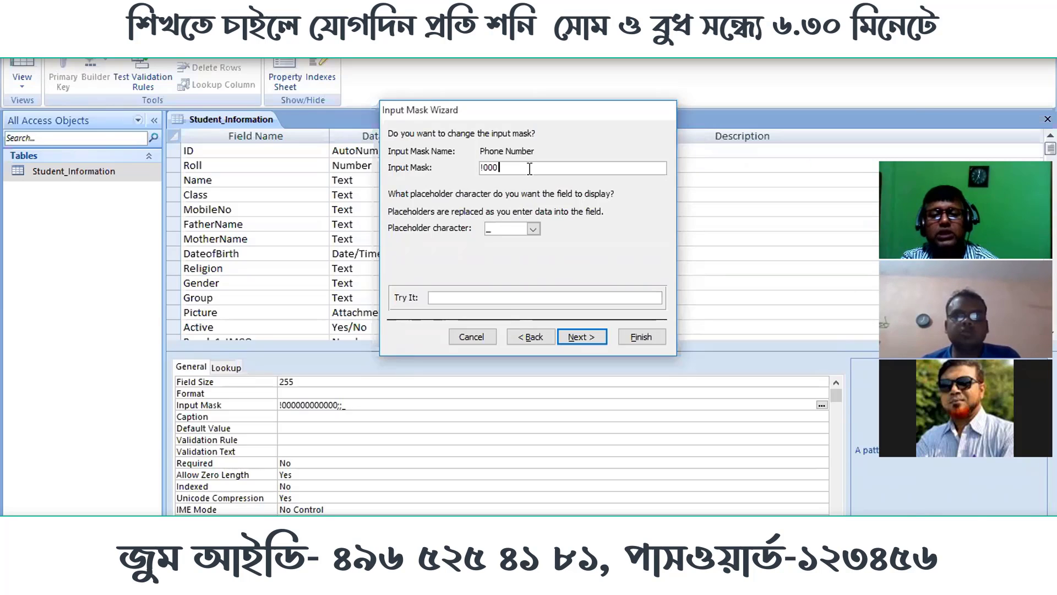
type("00000")
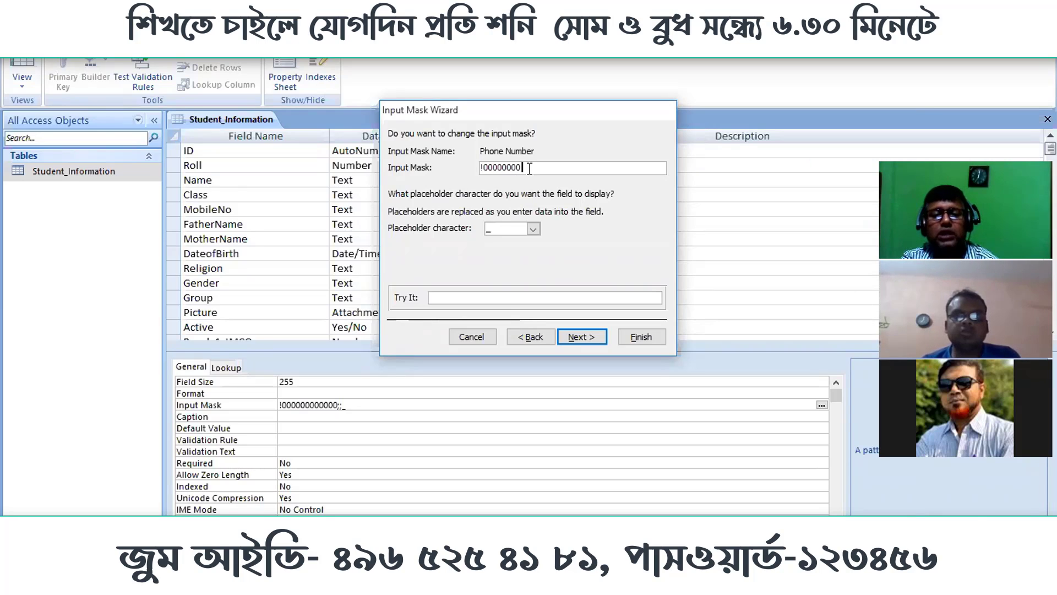
type("00")
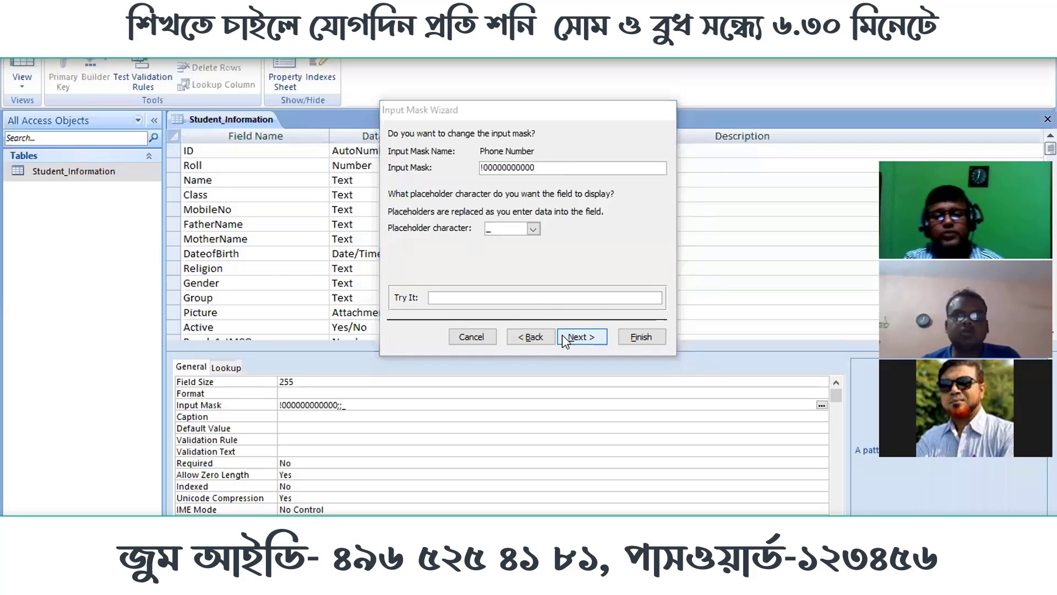
Step: Complete the revised MobileNo input mask, storing the data without the symbols in the mask
left_click(573, 337)
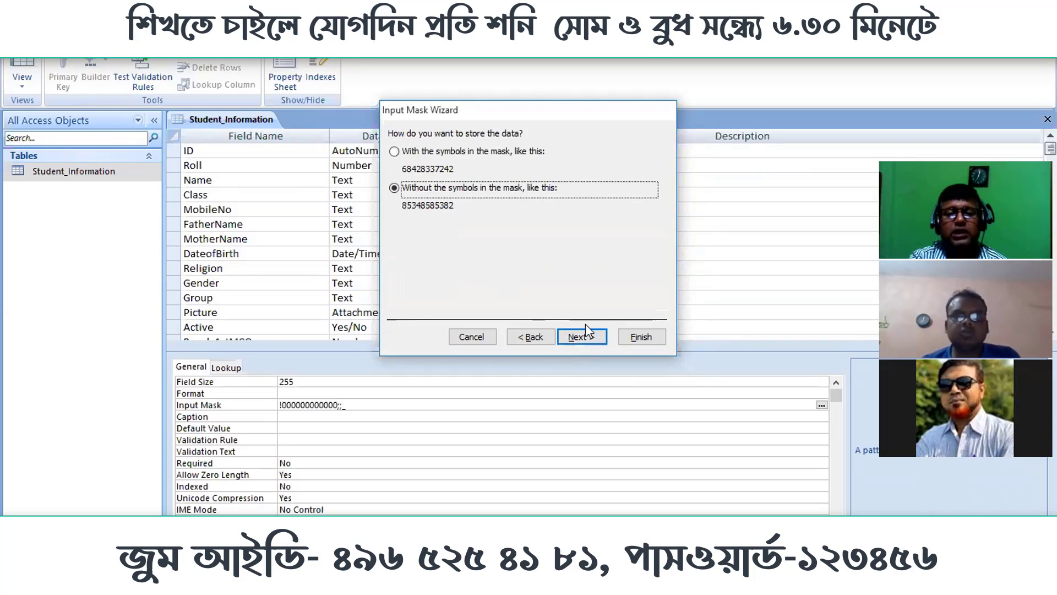
left_click(585, 333)
left_click(650, 333)
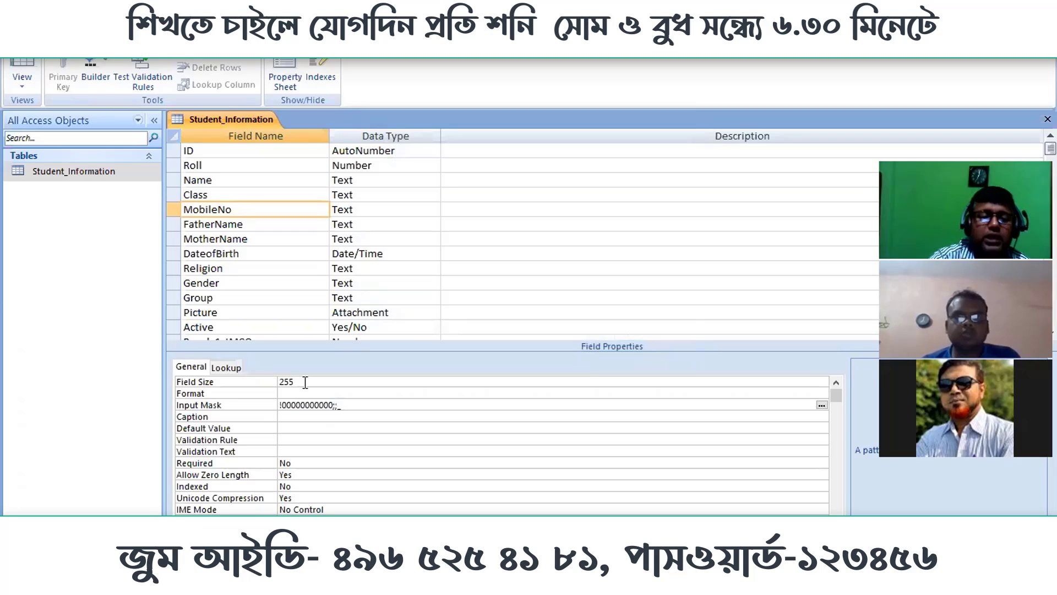
left_click(83, 353)
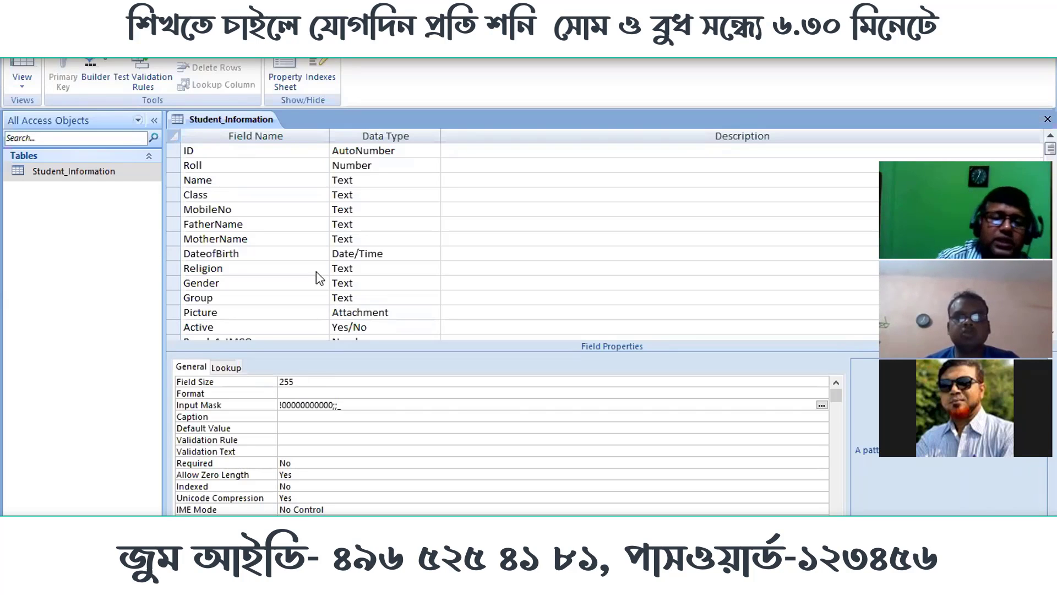
Step: Examine the Bangla1stMCQ field's data type, validation rule and validation text
scroll(316, 272, "down", 2)
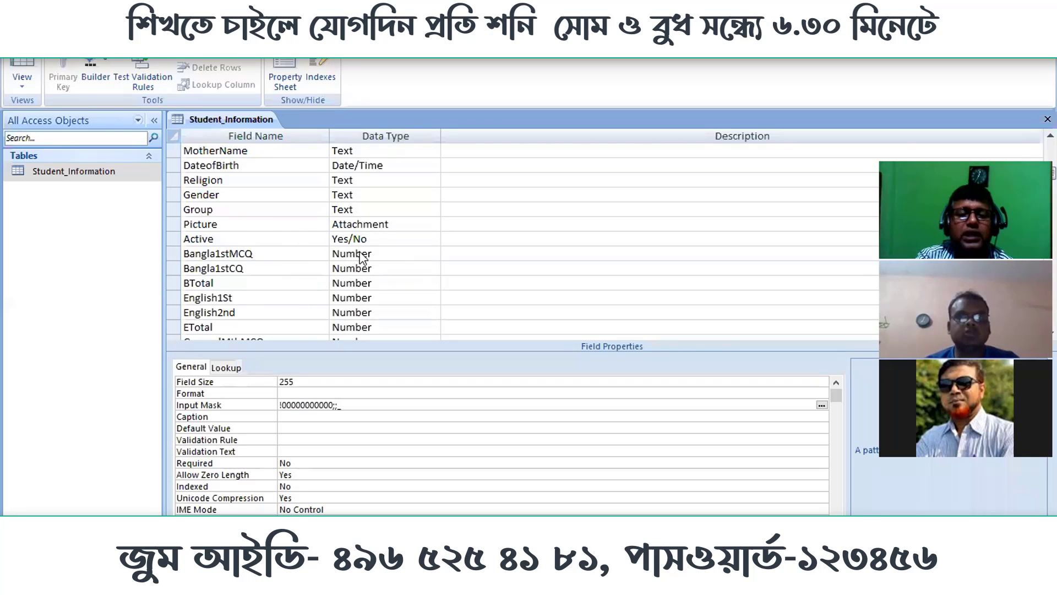
left_click(384, 253)
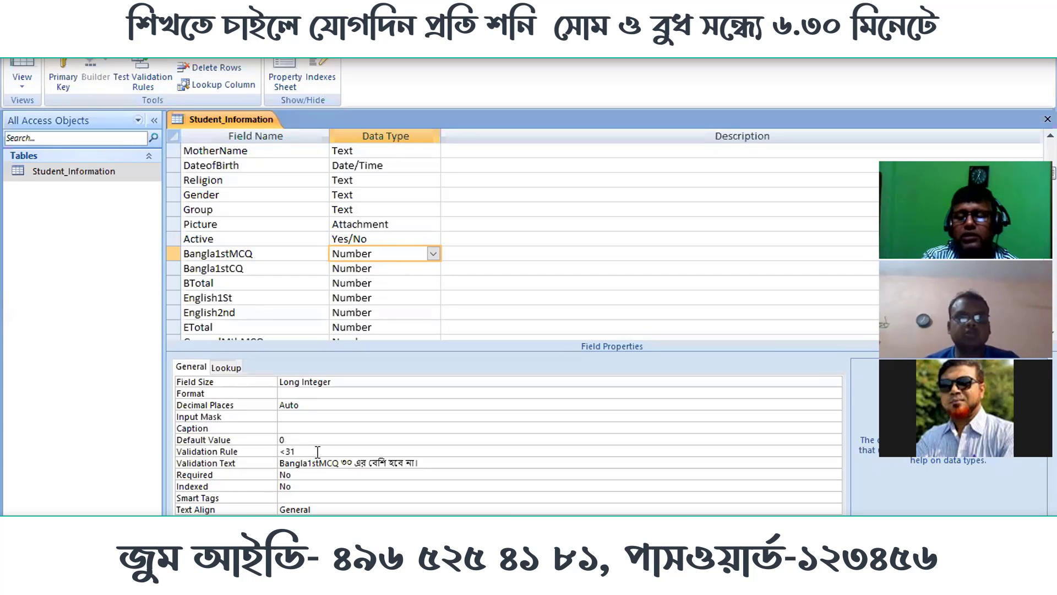
left_click(271, 256)
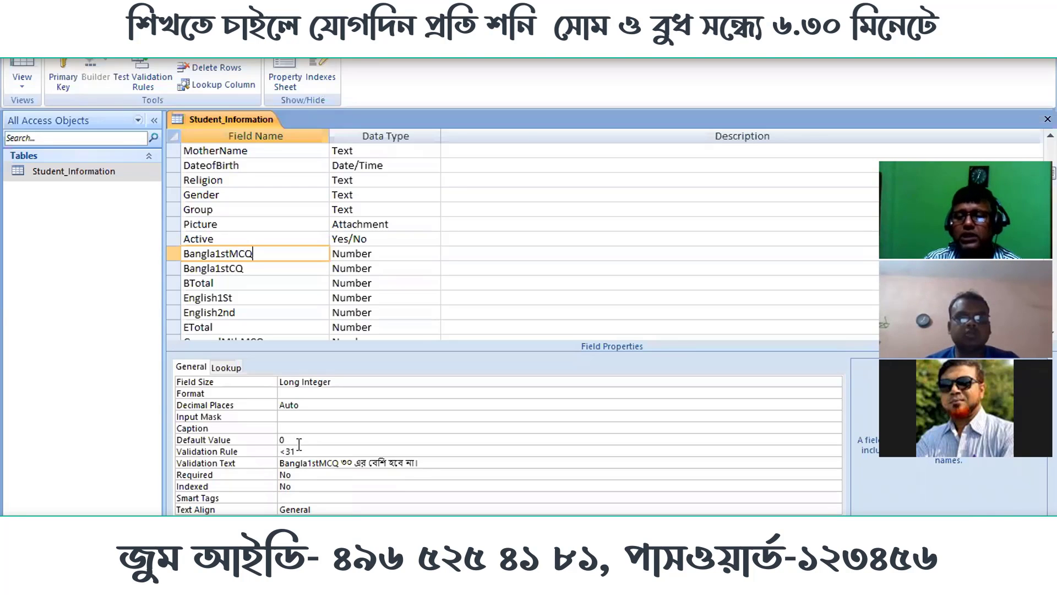
double_click(340, 461)
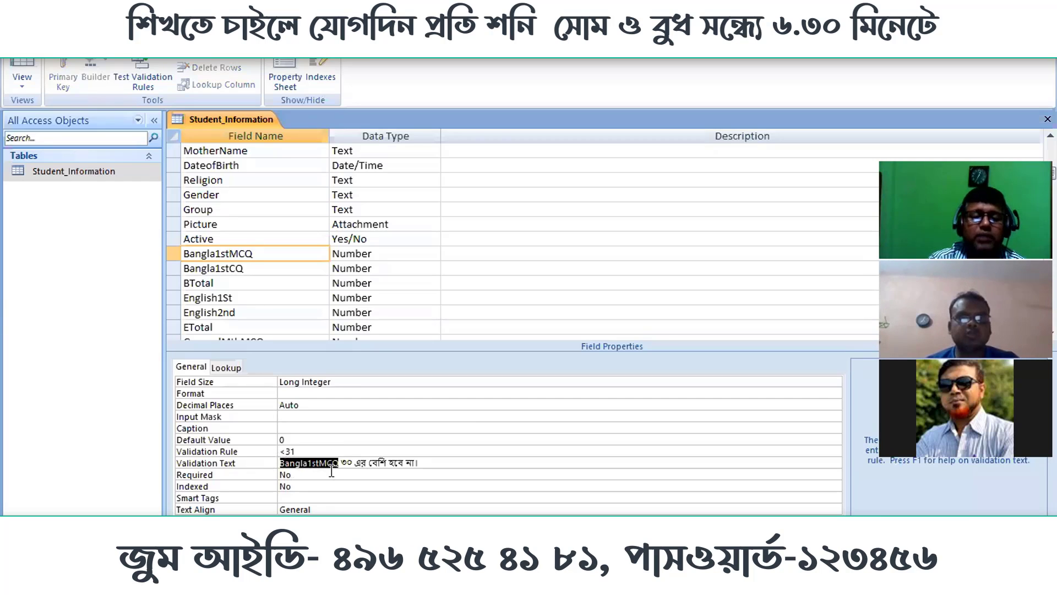
left_click(340, 463)
left_click_drag(341, 463, 279, 463)
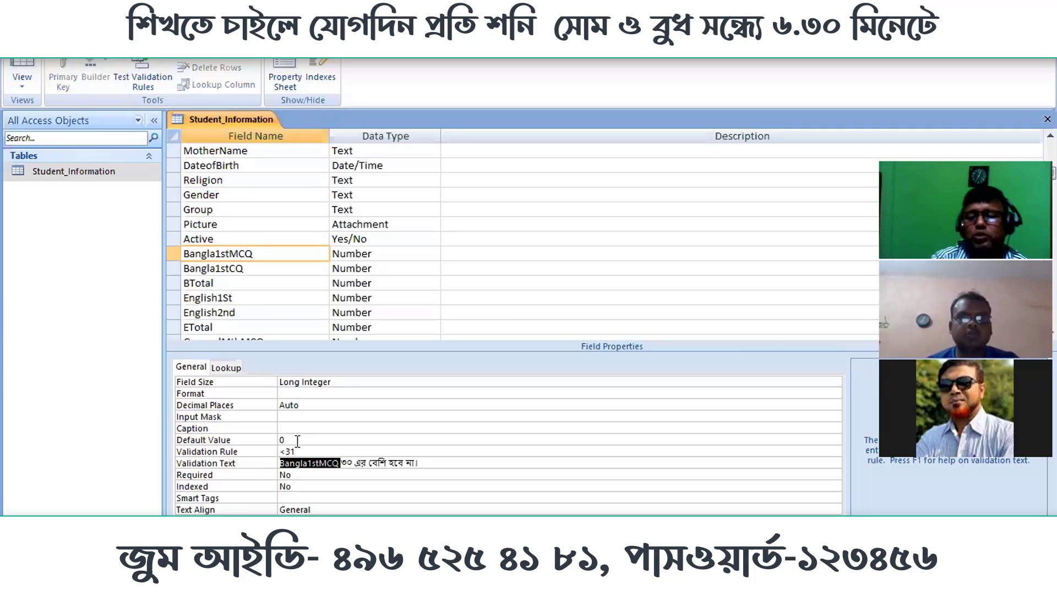
mouse_move(283, 451)
left_mouse_down()
mouse_move(297, 453)
mouse_move(278, 451)
left_mouse_up()
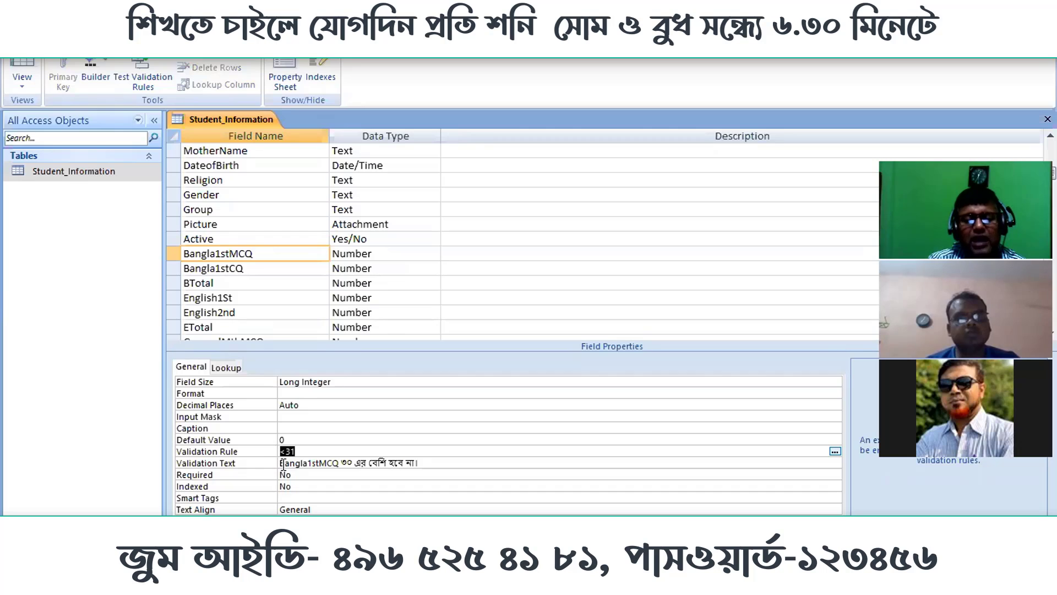
left_click_drag(283, 462, 417, 468)
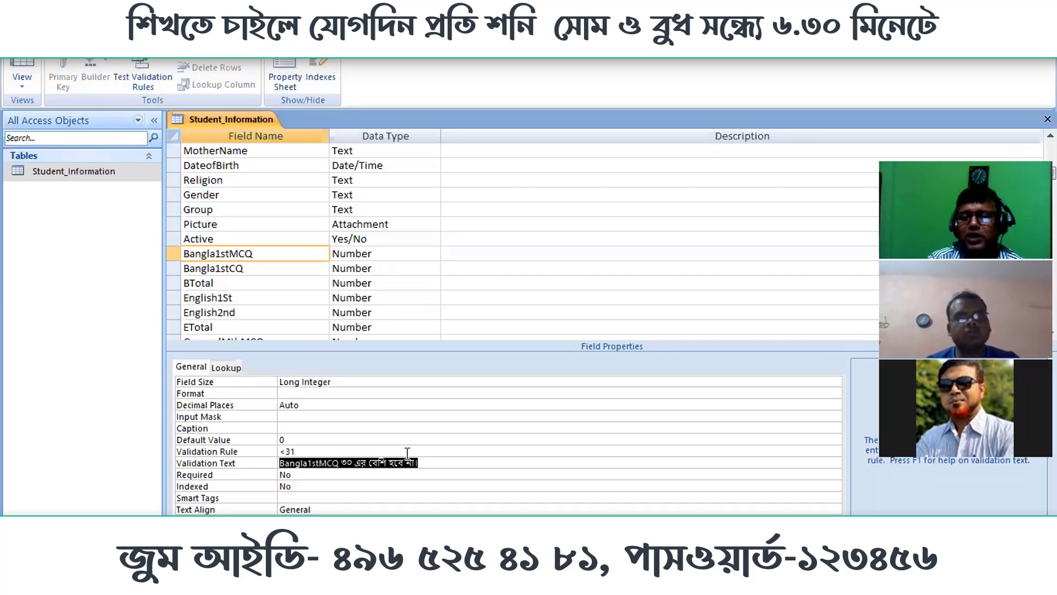
left_click(303, 450)
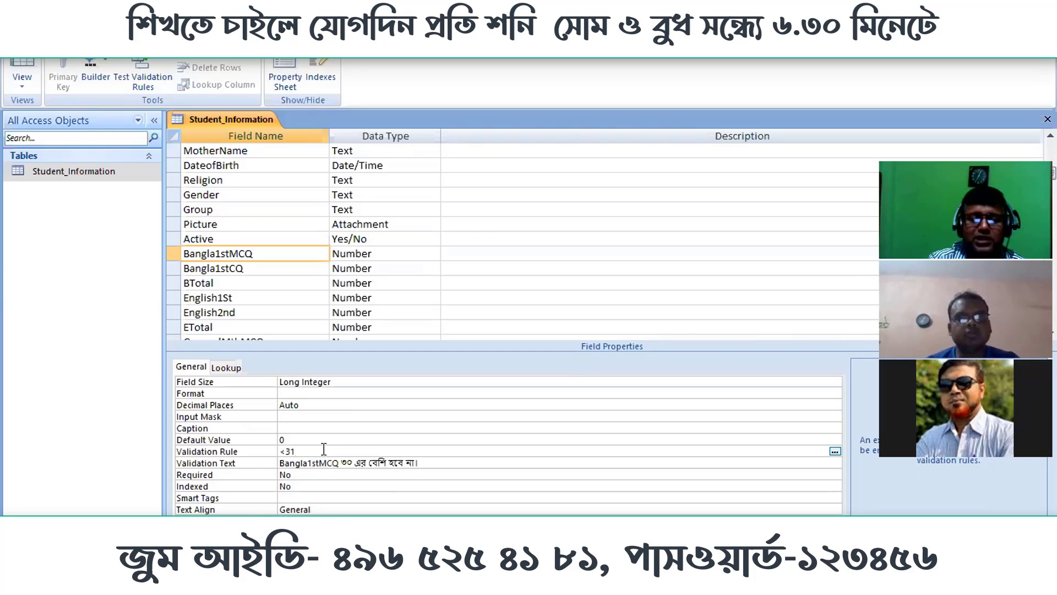
left_click(288, 464)
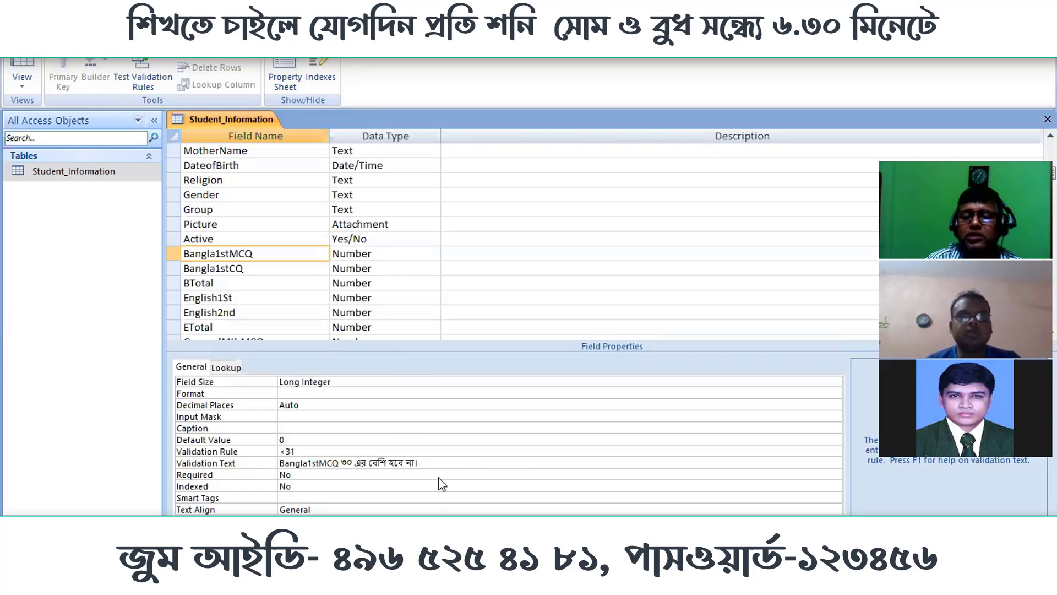
Step: Look through the remaining subject mark and total fields to the end of the table's field list
scroll(307, 308, "down", 8)
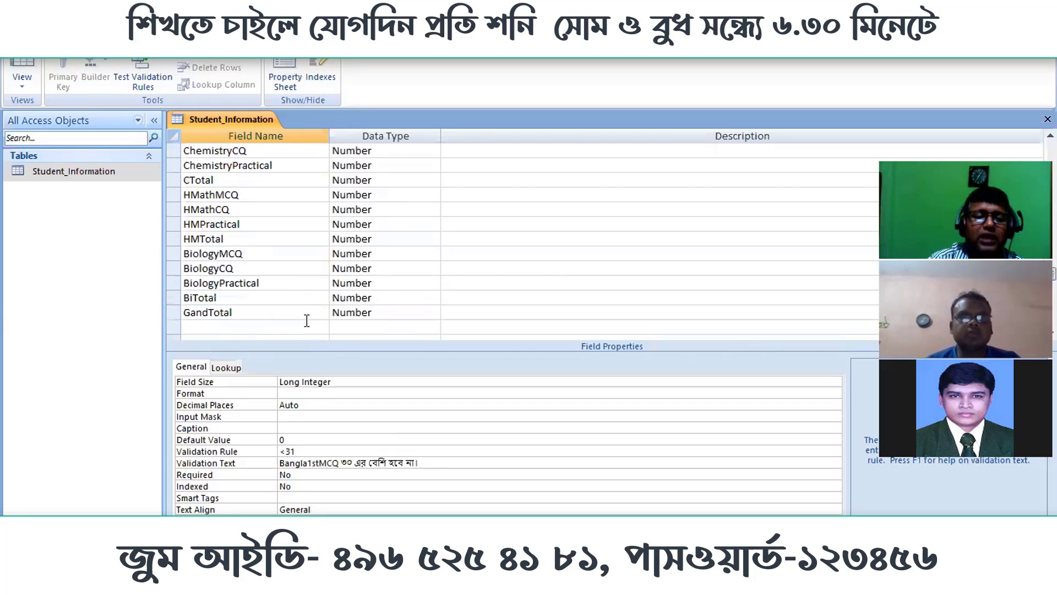
left_click(229, 328)
scroll(245, 335, "up", 1)
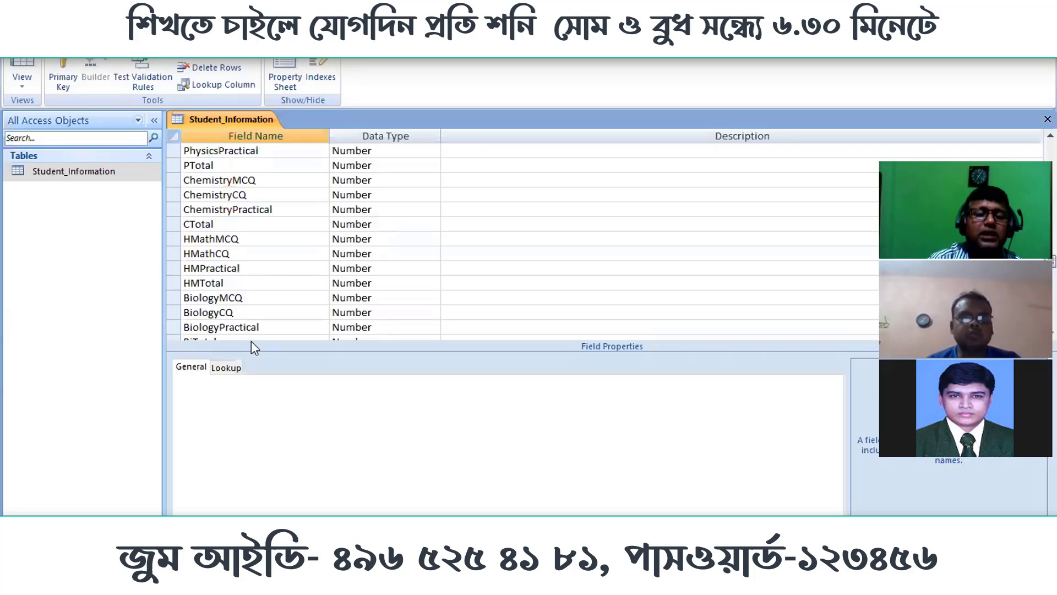
scroll(251, 339, "up", 6)
scroll(257, 330, "down", 2)
scroll(261, 316, "down", 7)
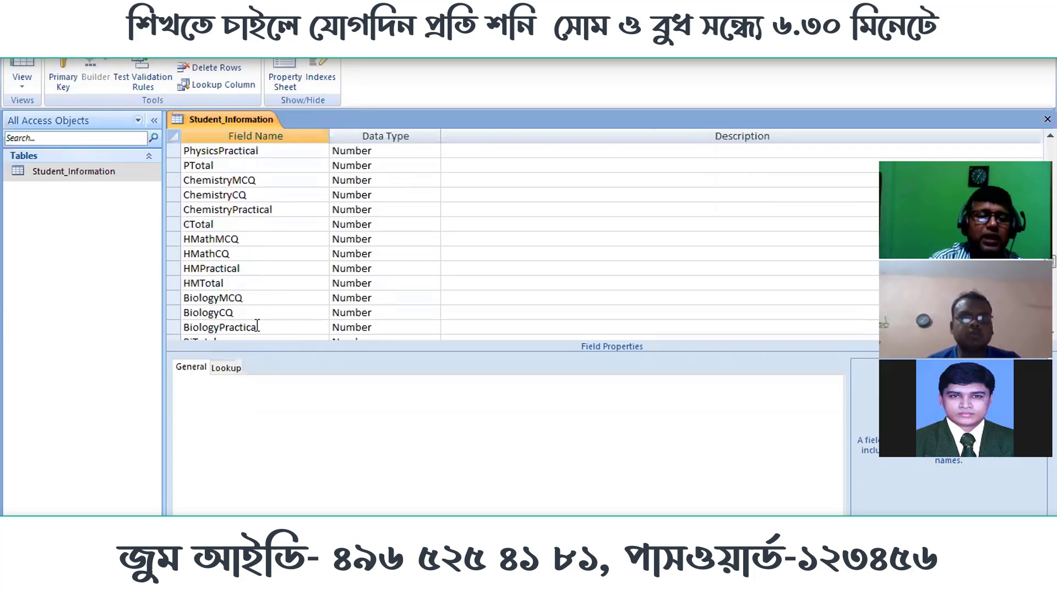
type("পৃ")
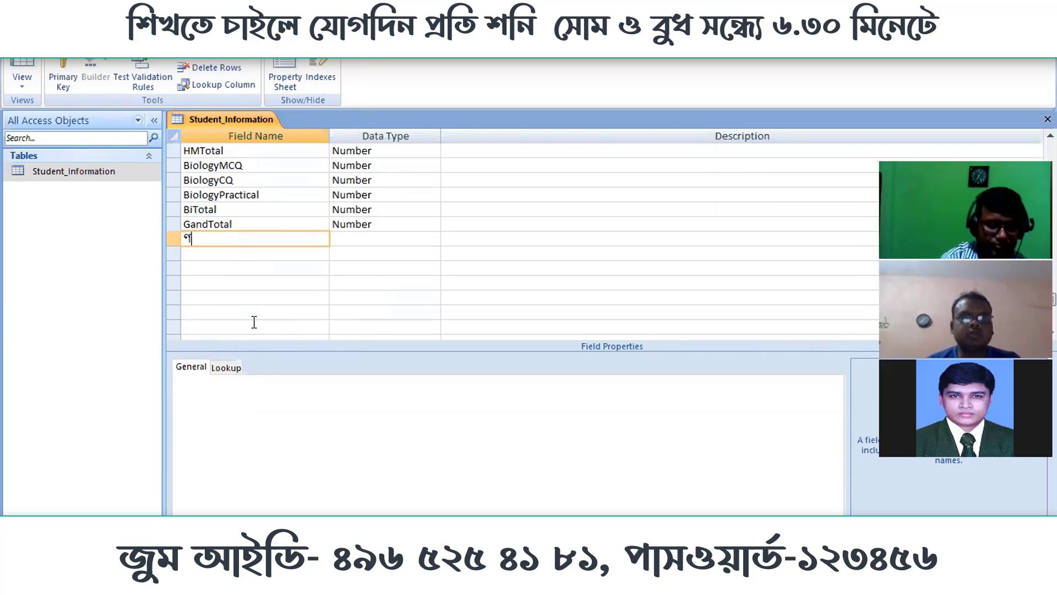
type("স")
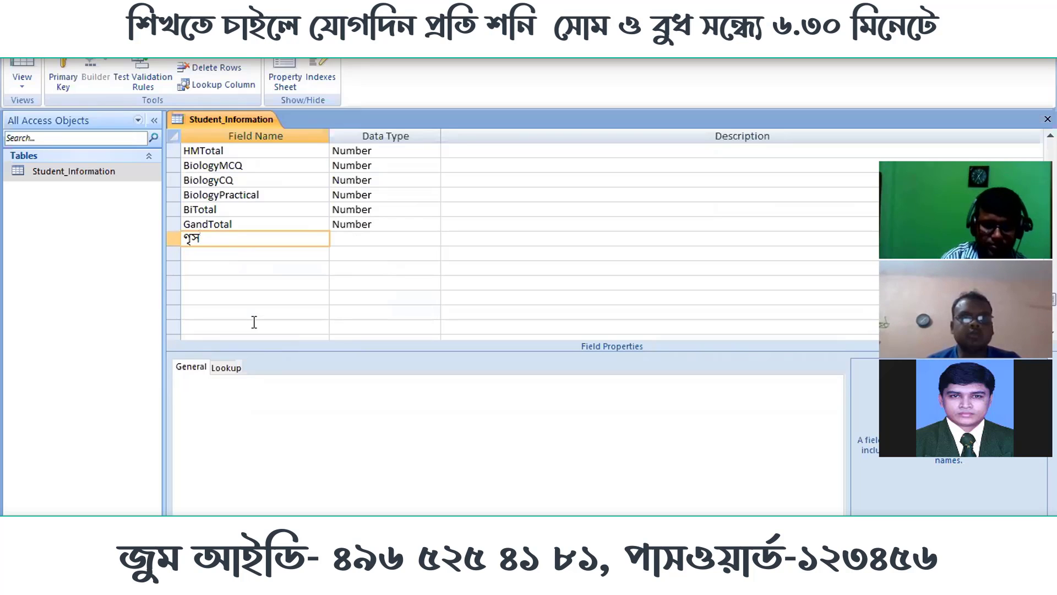
type("দ্")
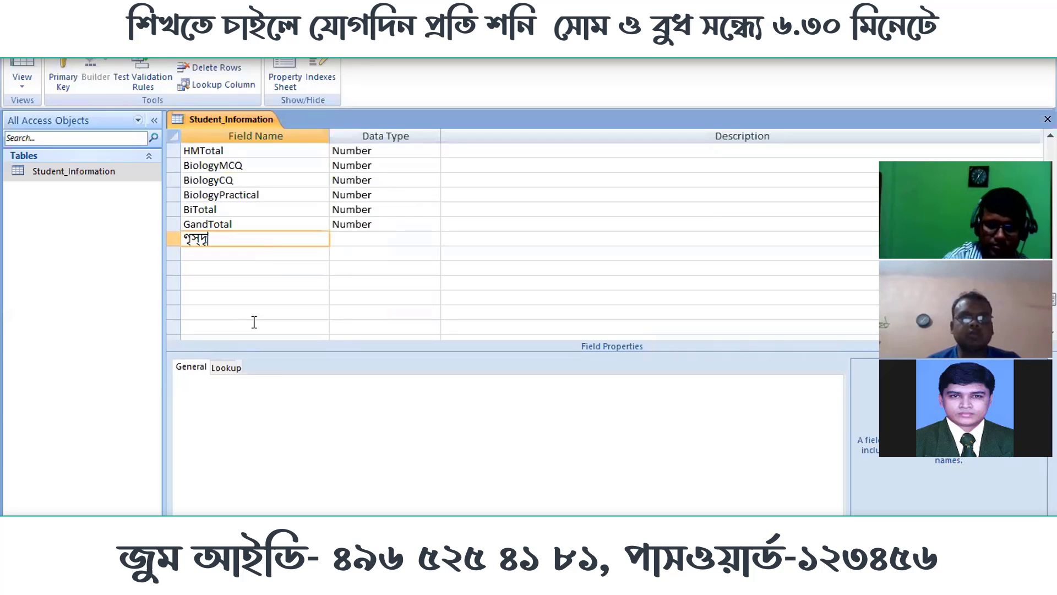
type("2স")
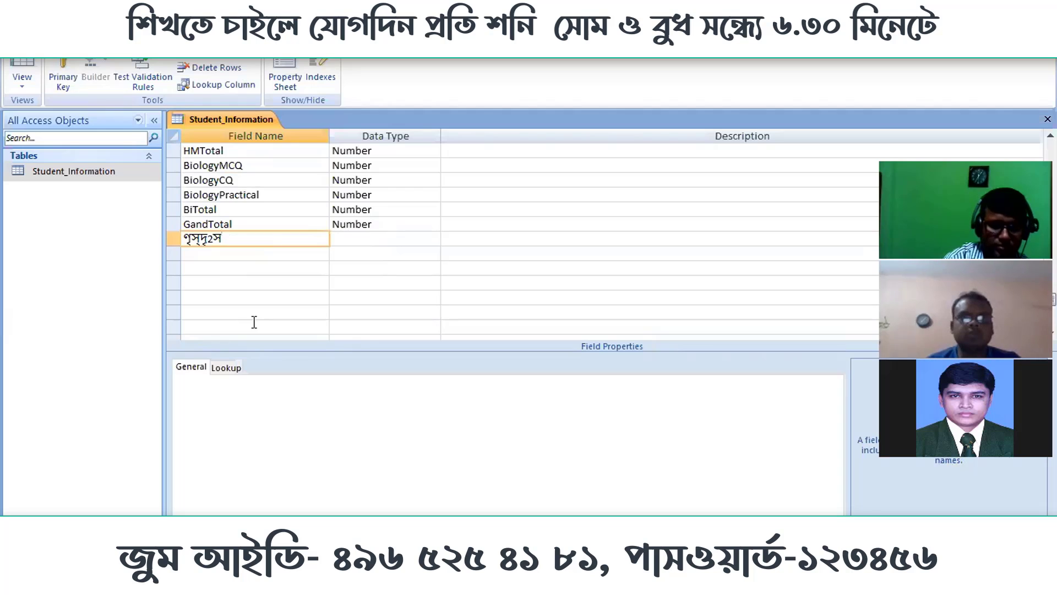
type("াশ")
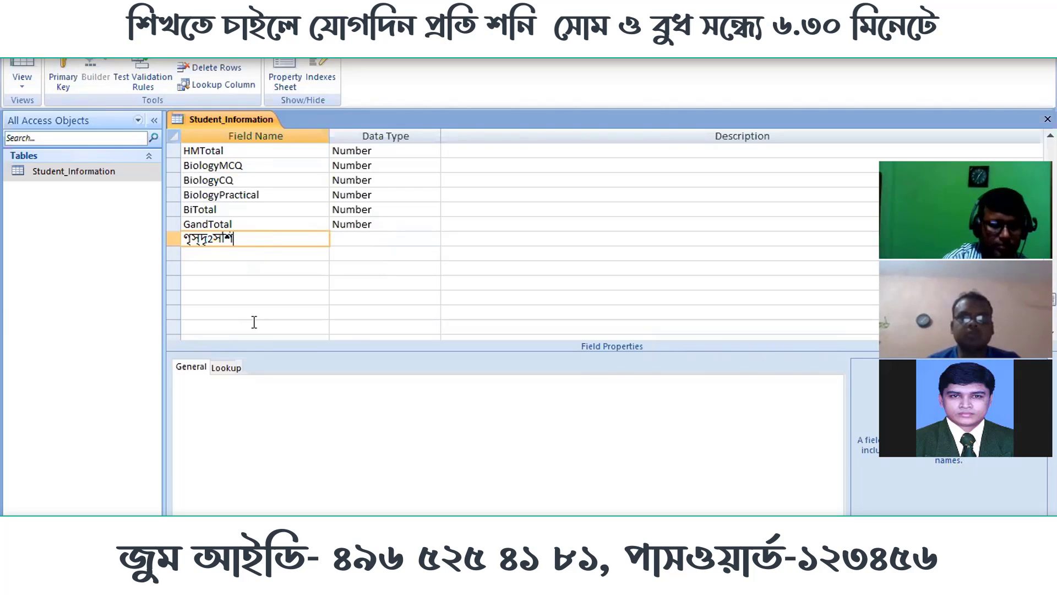
type("ংে")
key("BackSpace")
key("BackSpace")
key("BackSpace")
key("BackSpace")
key("BackSpace")
key("BackSpace")
key("BackSpace")
key("BackSpace")
key("BackSpace")
key("BackSpace")
key("BackSpace")
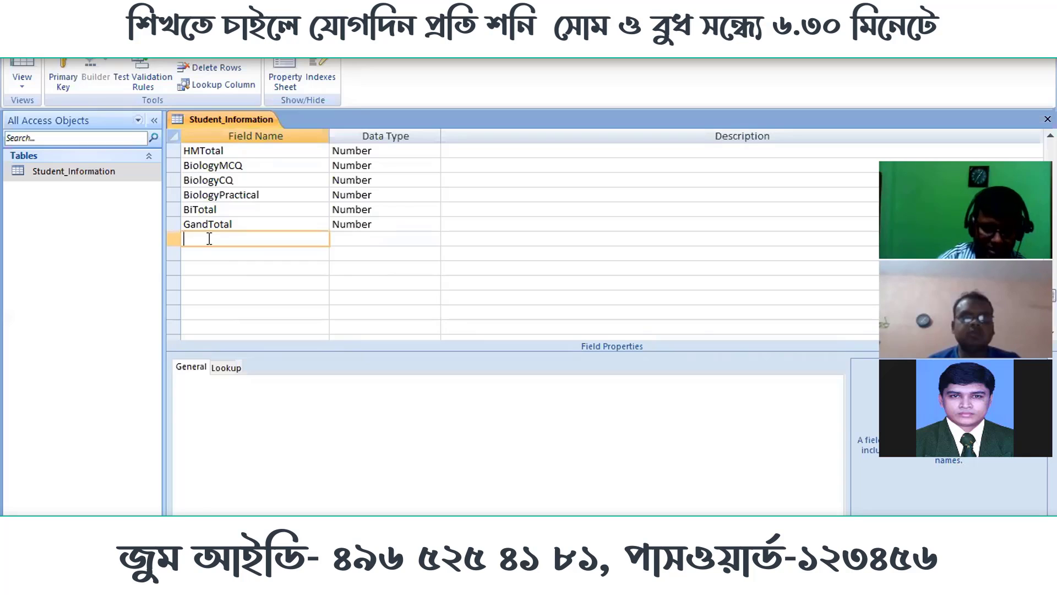
Step: Add a field named Bangla2ndMCQ below GandTotal and set its data type to Number
type("Ban")
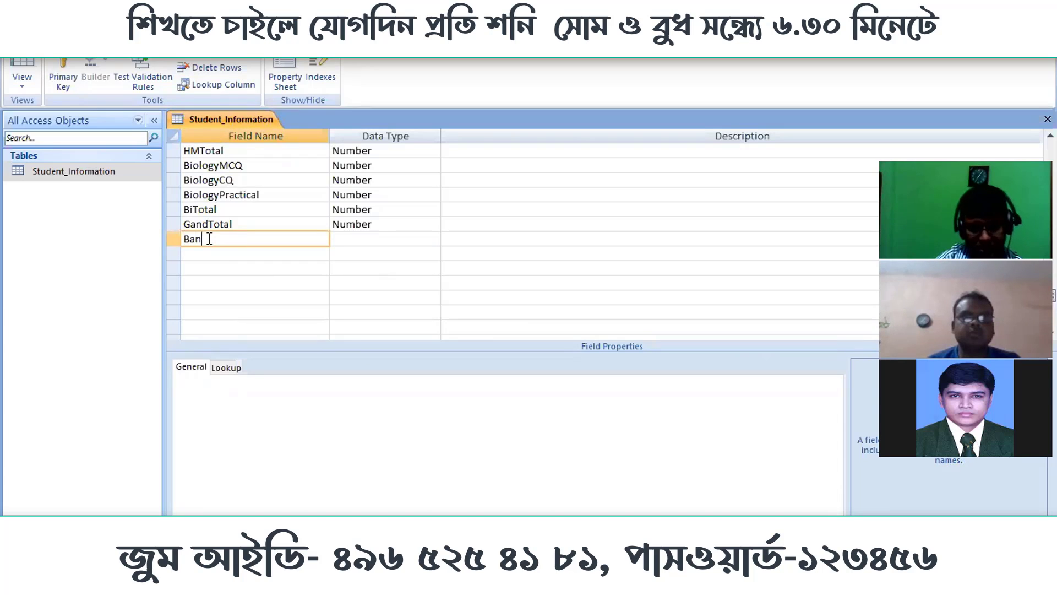
type("gla")
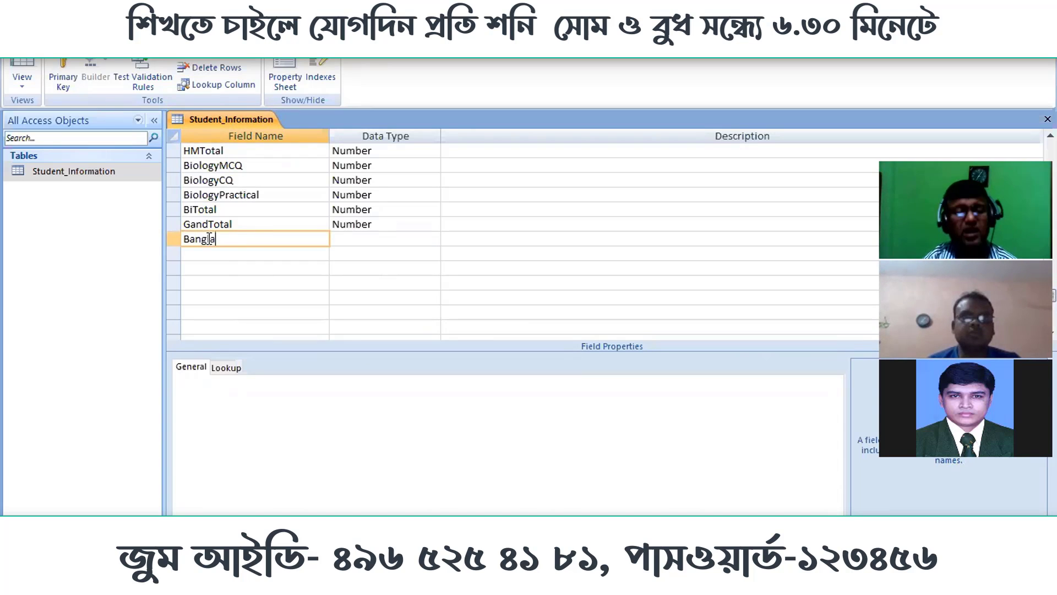
type("2nd")
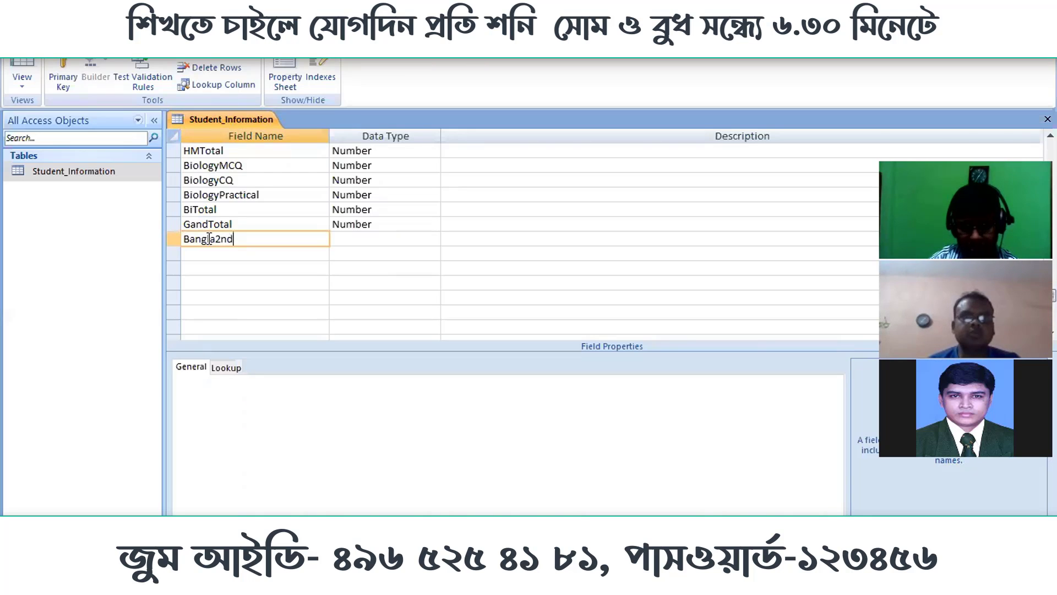
type("MCQ")
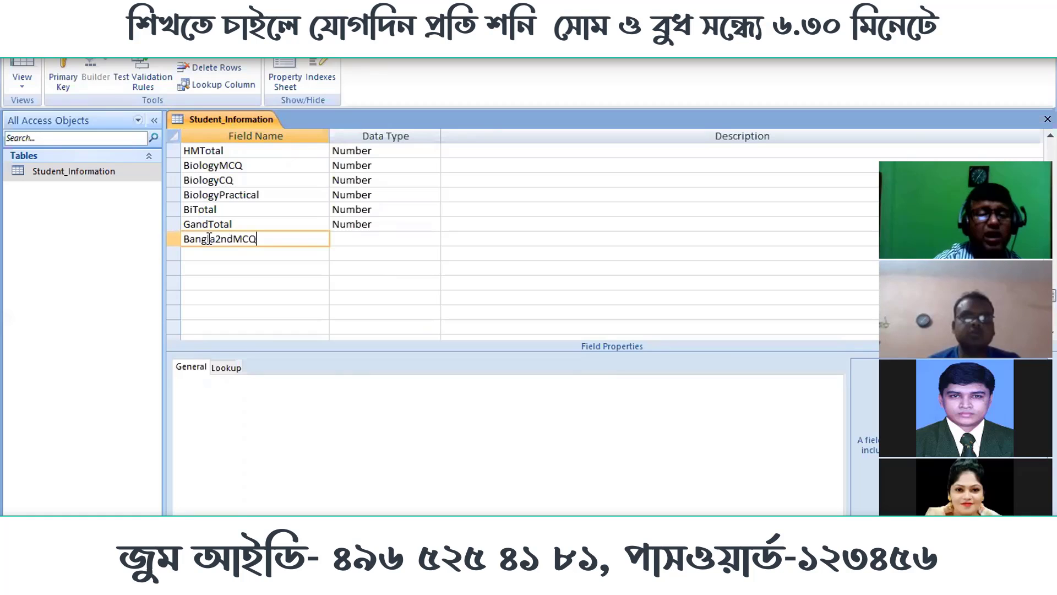
left_click(377, 238)
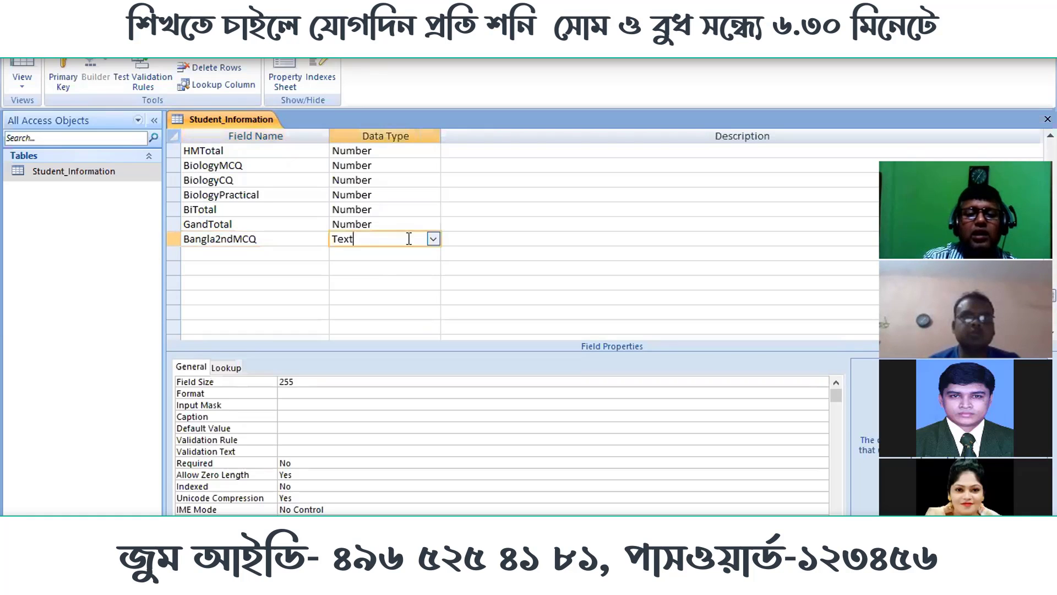
left_click(432, 240)
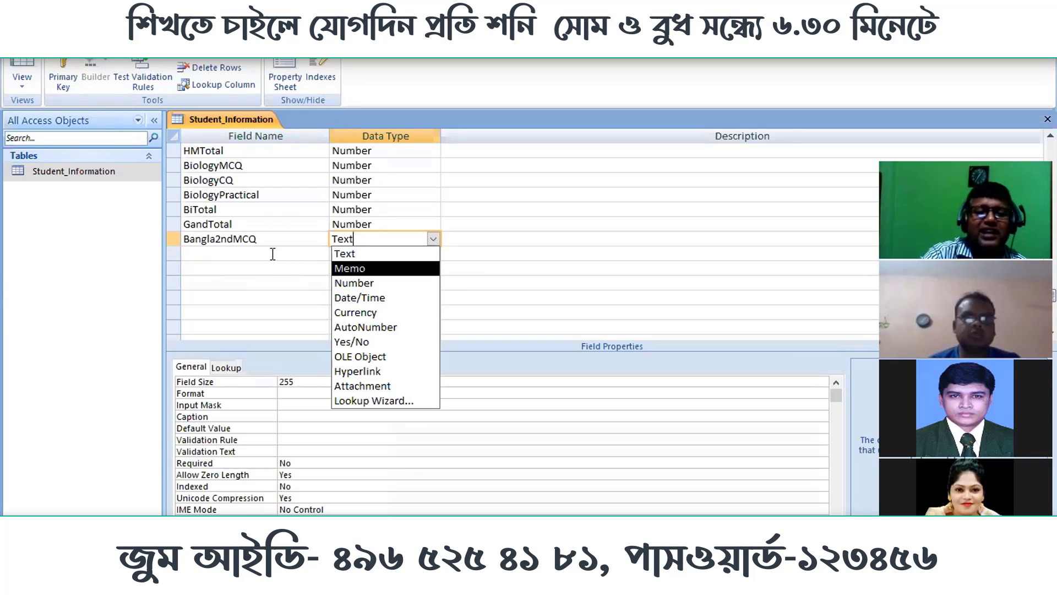
left_click(355, 283)
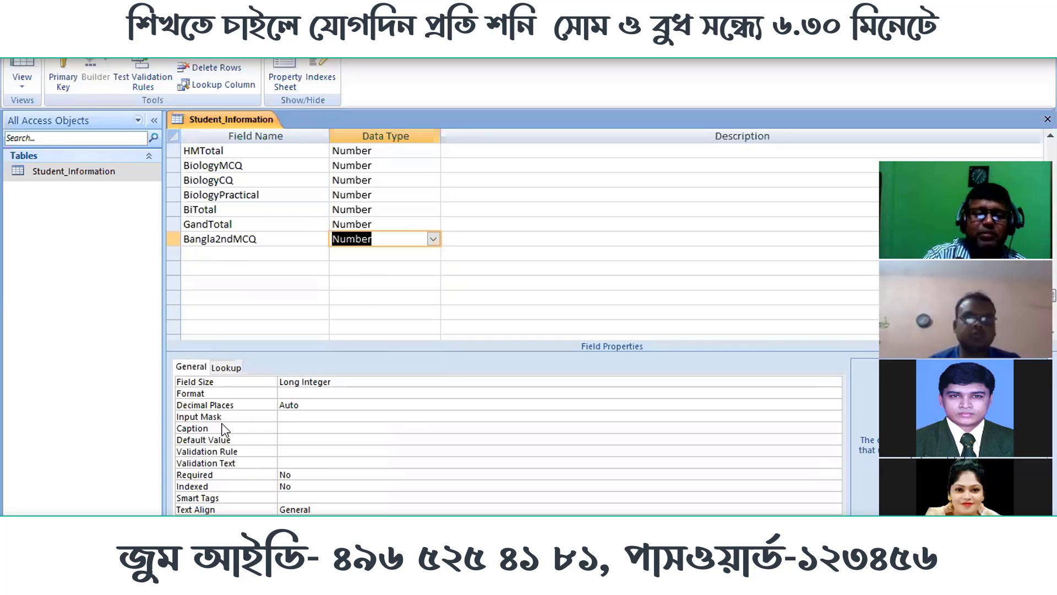
Step: Set the validation rule of the Bangla2ndMCQ field to <21
left_click(288, 441)
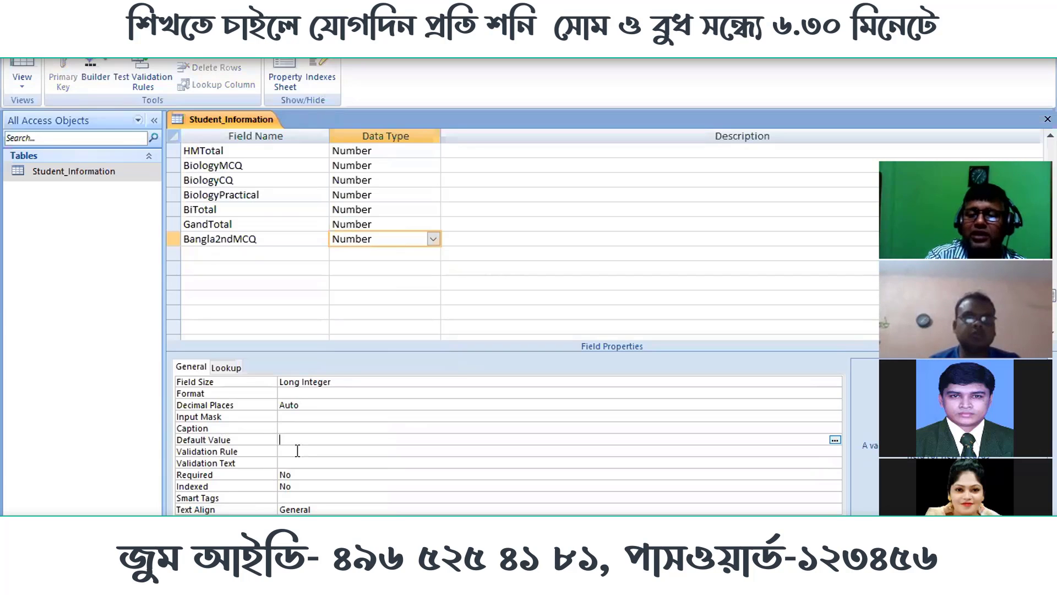
left_click(282, 451)
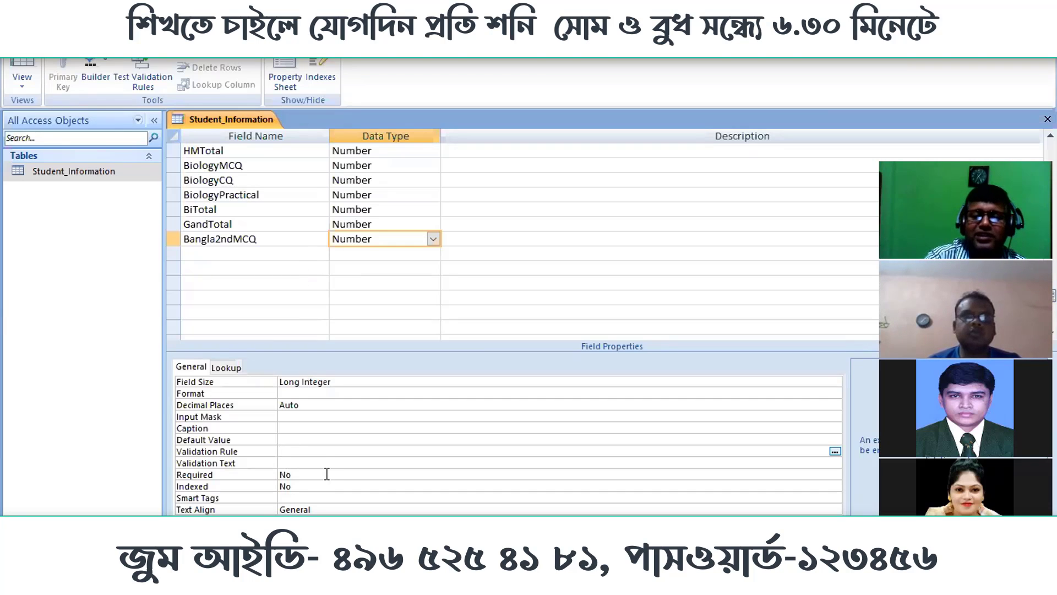
left_click(303, 439)
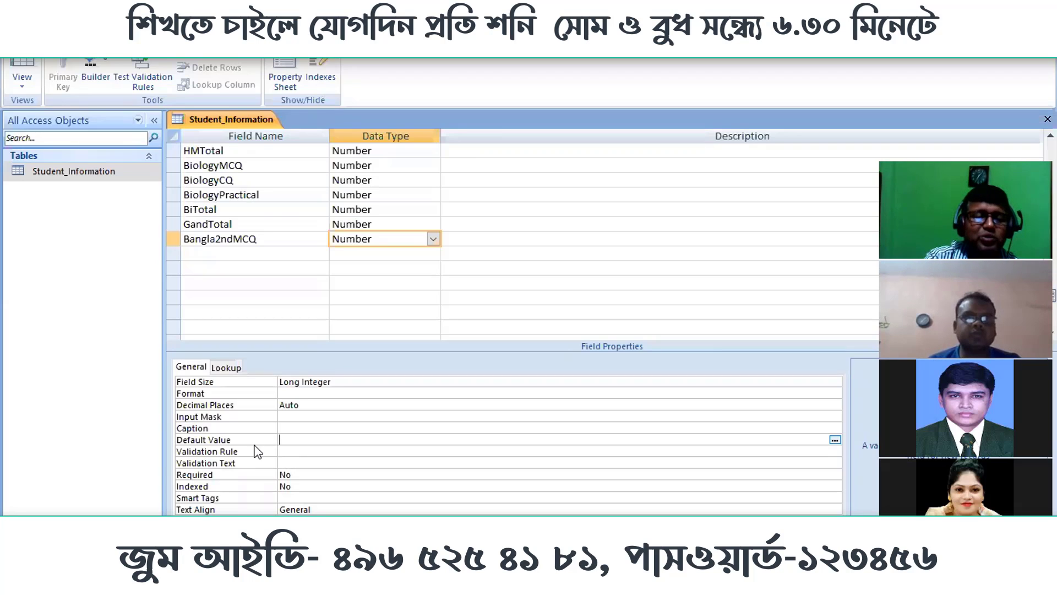
left_click(291, 452)
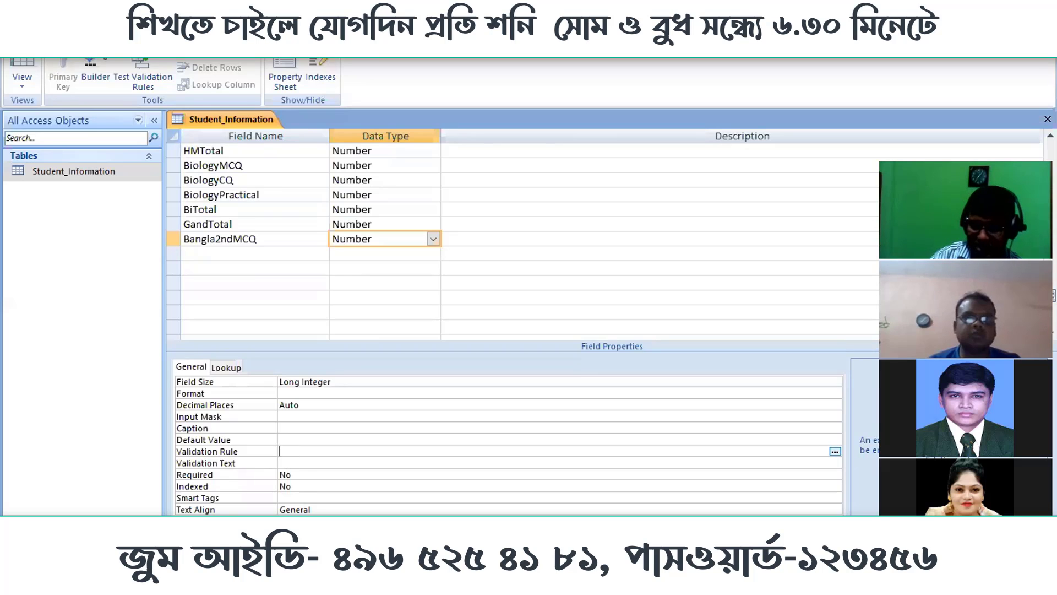
type("<")
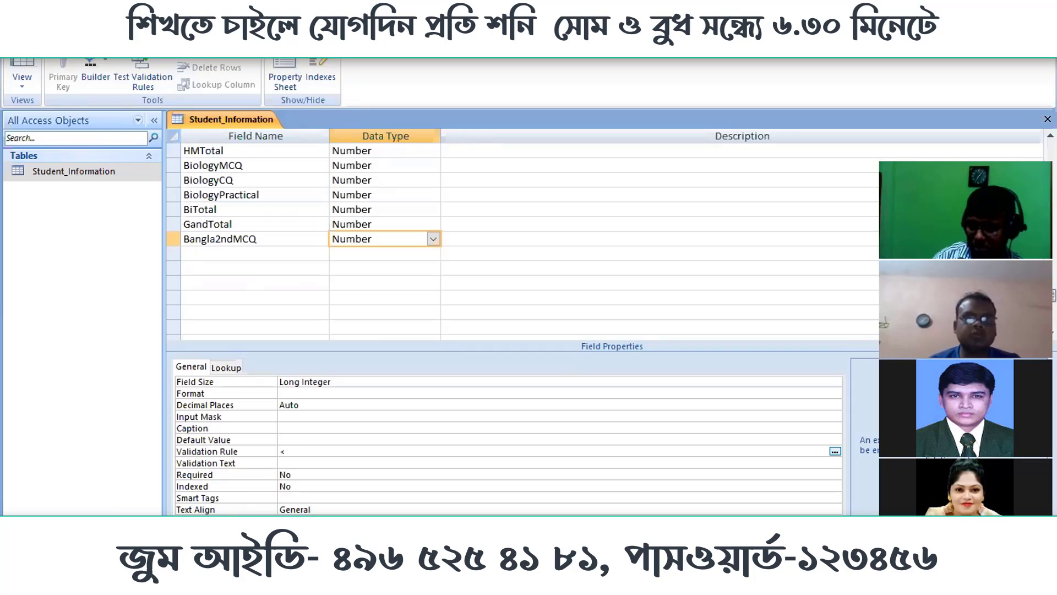
type("31")
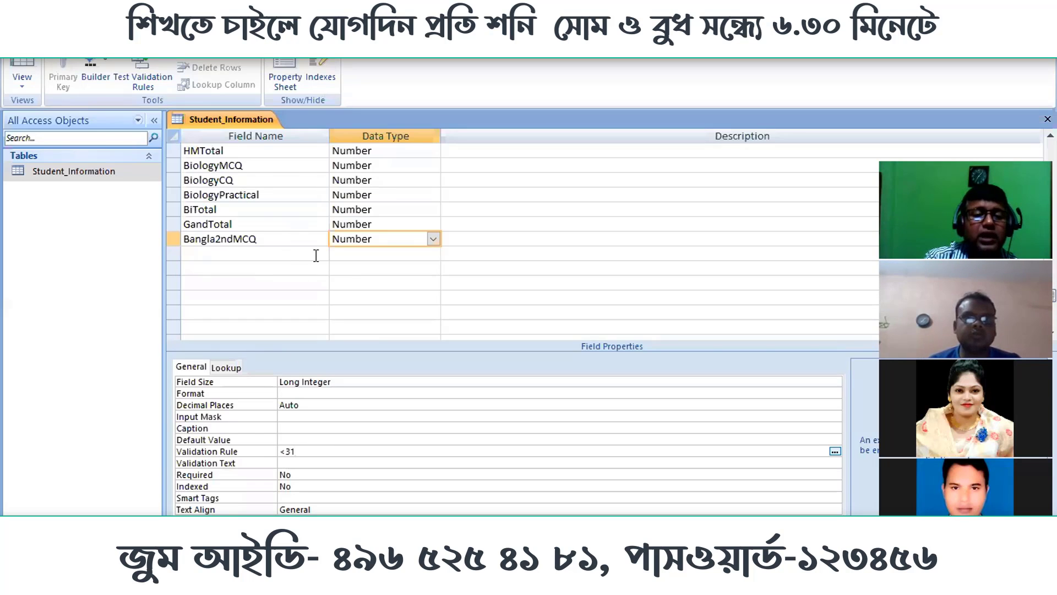
left_click_drag(303, 451, 289, 449)
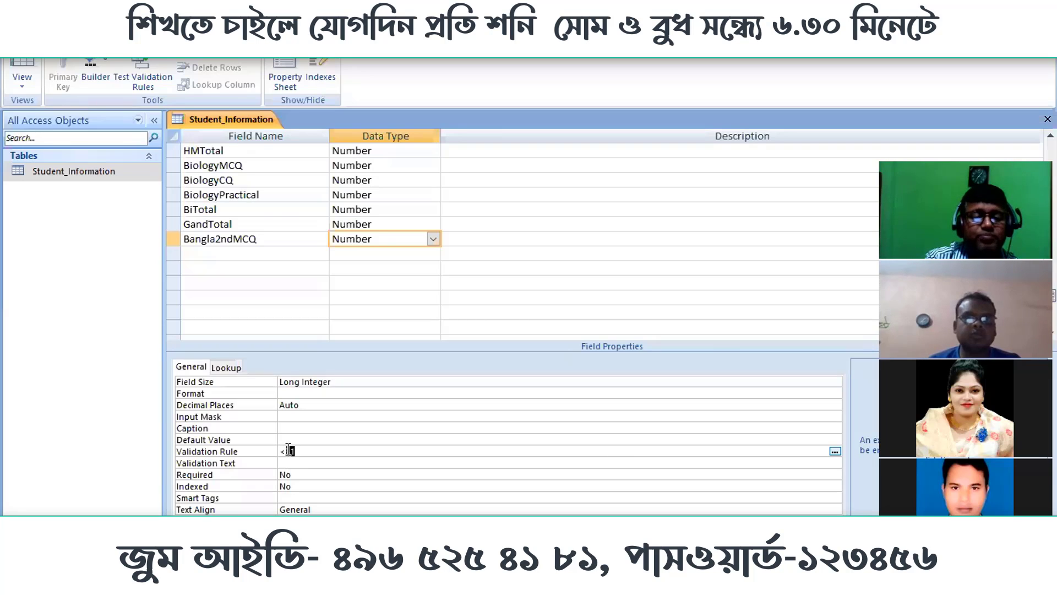
type("20")
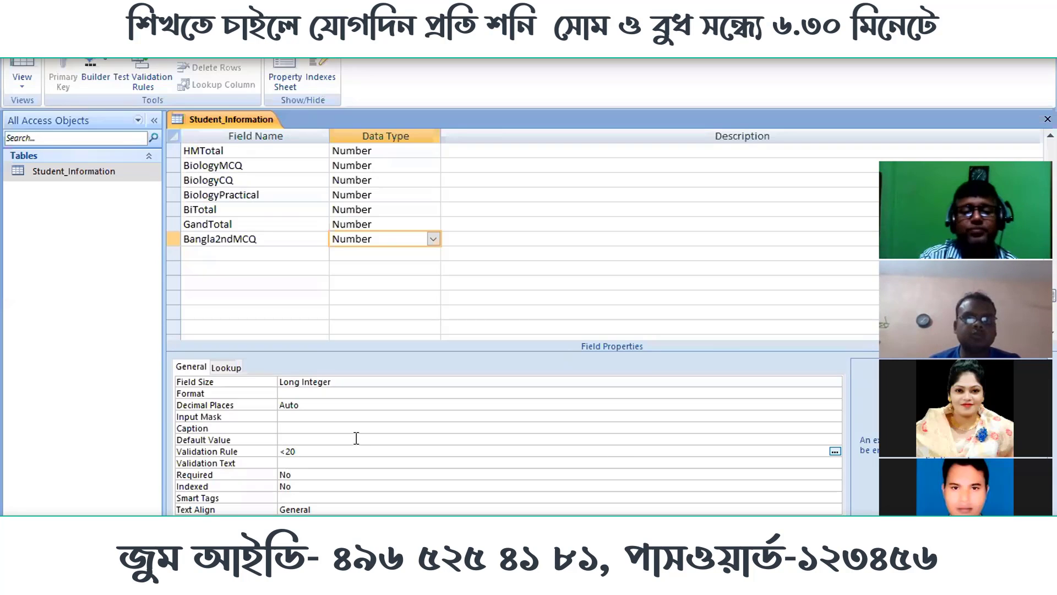
key("BackSpace")
type("1")
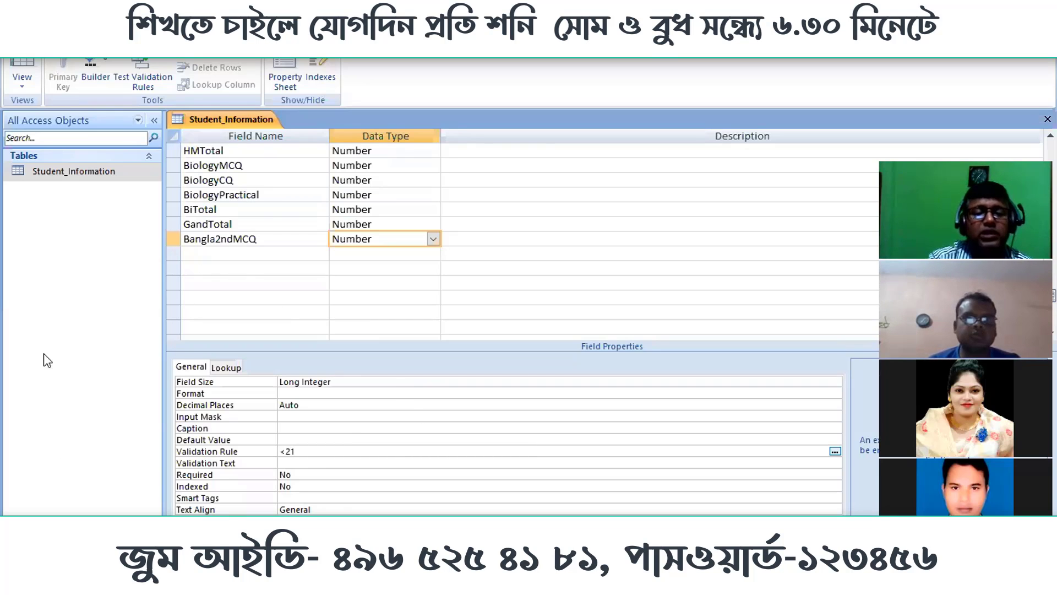
Step: Enter ভুল হয়েছে as the validation text of the Bangla2ndMCQ field
left_click(321, 431)
key("Return")
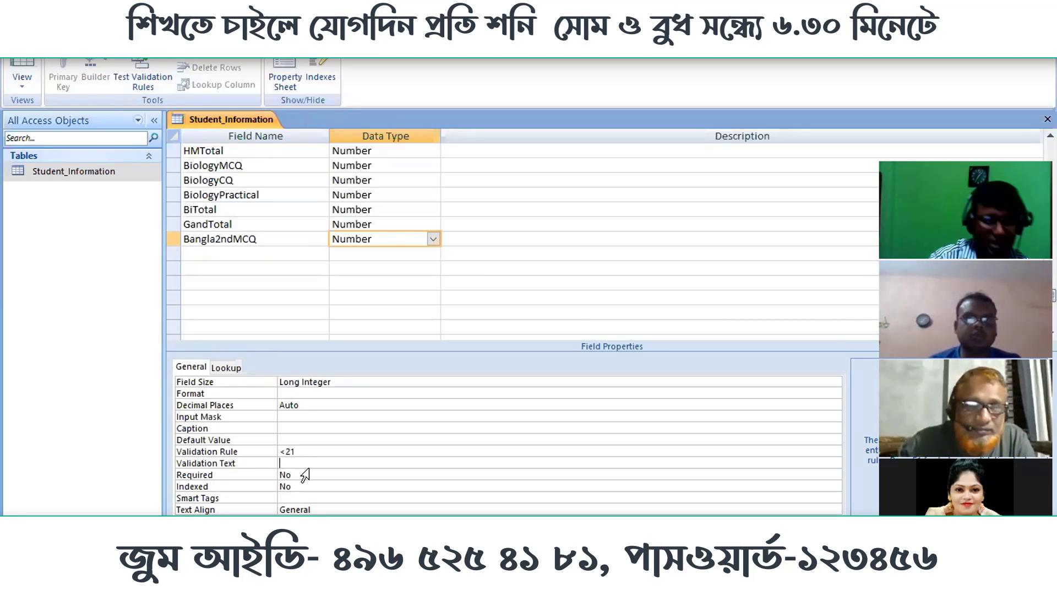
type("ত")
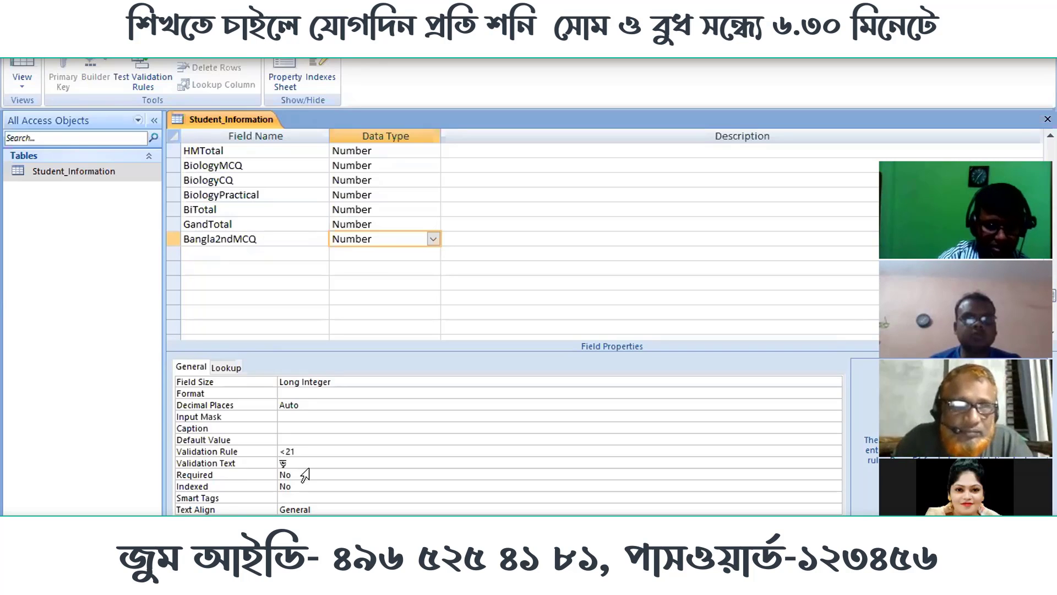
type("ল হয়ে")
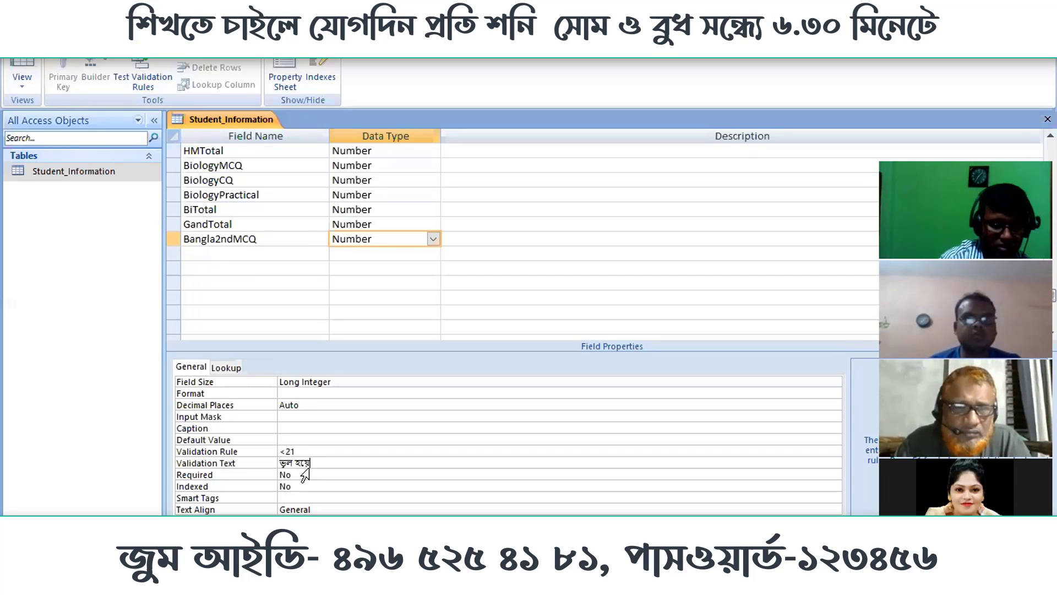
type("ছে")
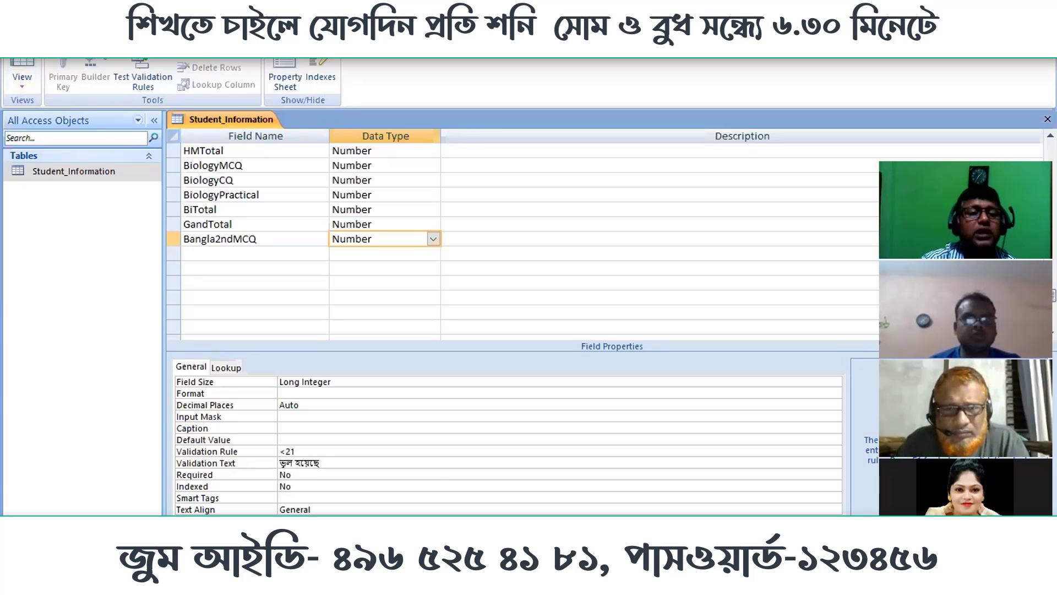
Step: Save the Student_Information table design and agree to test the existing data against the new rules
key("ctrl+s")
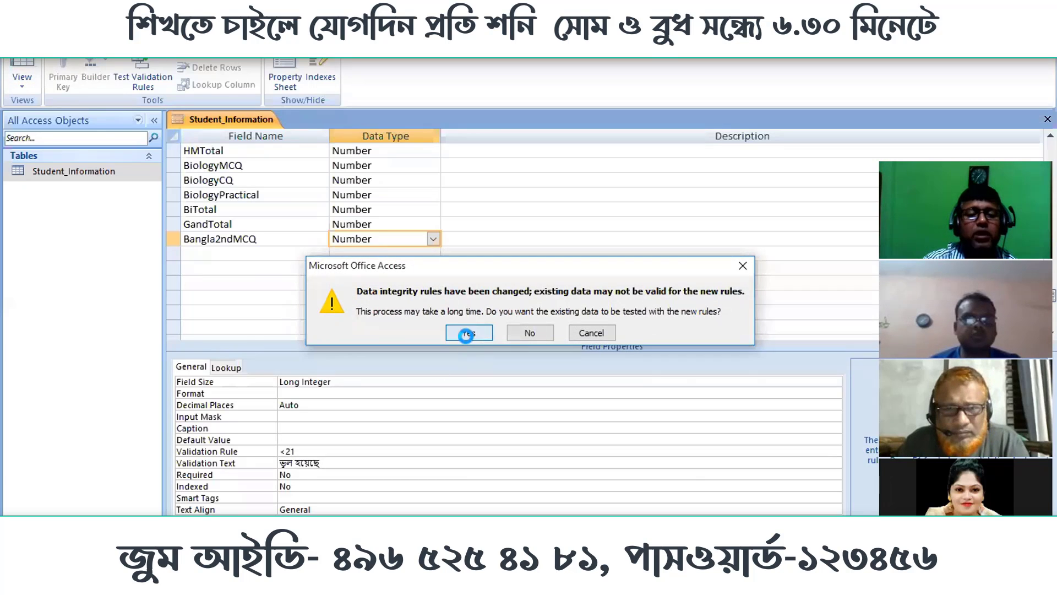
left_click(465, 335)
left_click(469, 347)
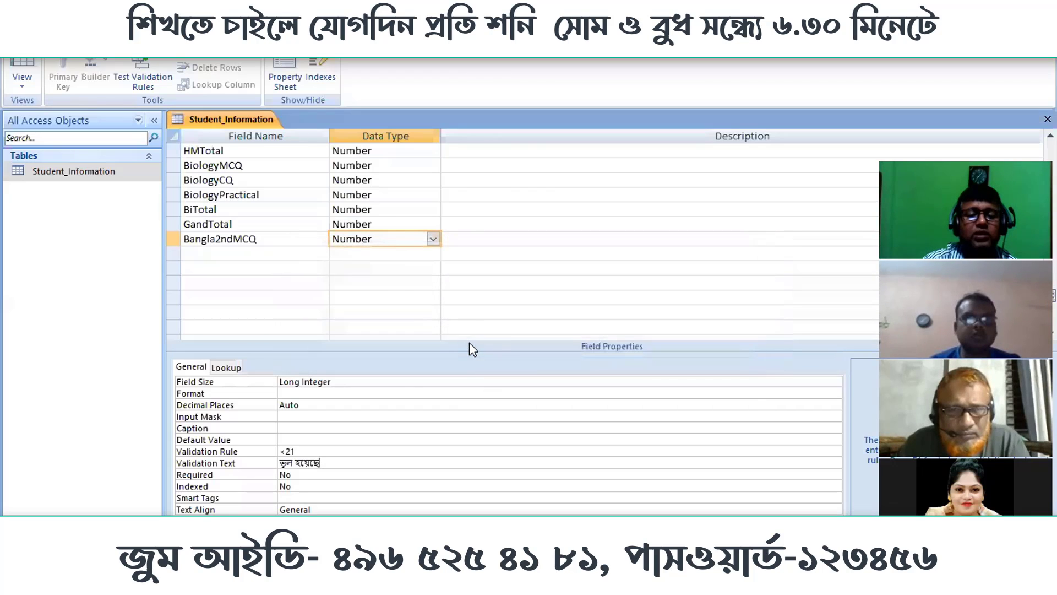
Step: Try to enter 21 as the first record's Bangla2ndMCQ mark in the datasheet to test the validation rule
left_click(22, 65)
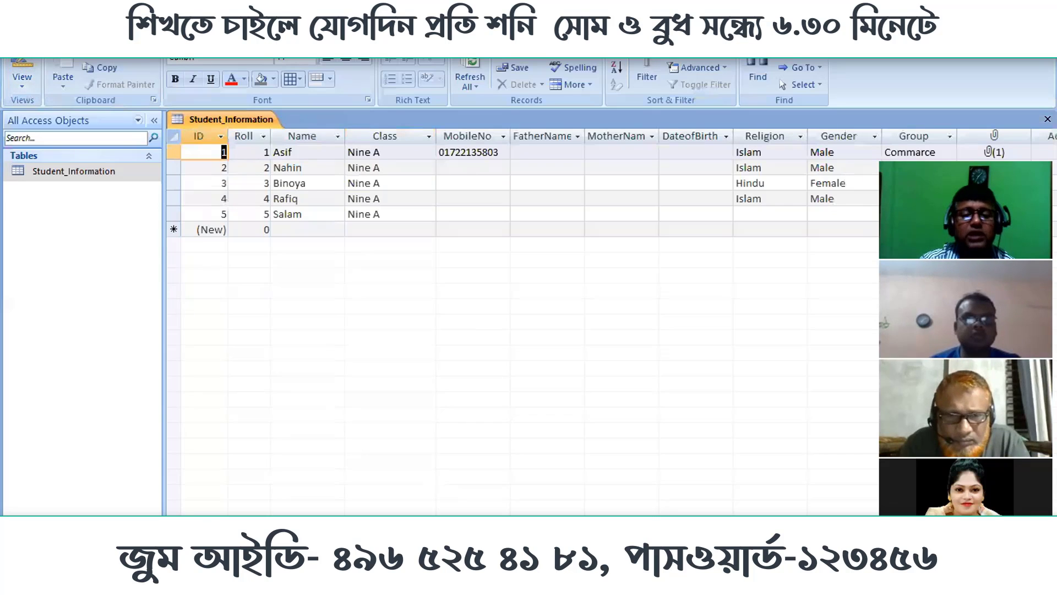
scroll(523, 322, "right", 10)
scroll(523, 322, "right", 5)
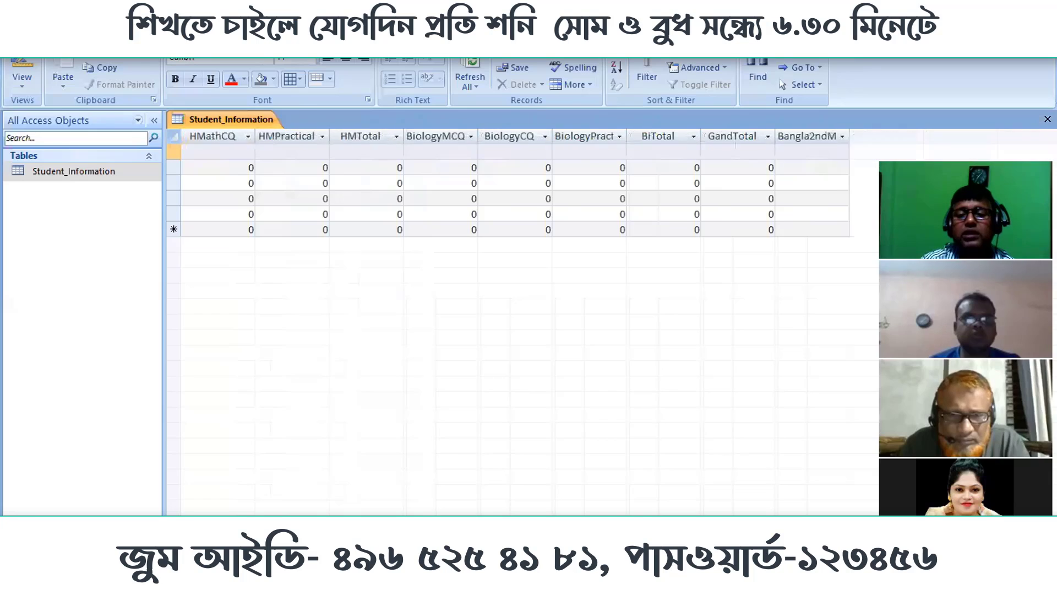
left_click(753, 151)
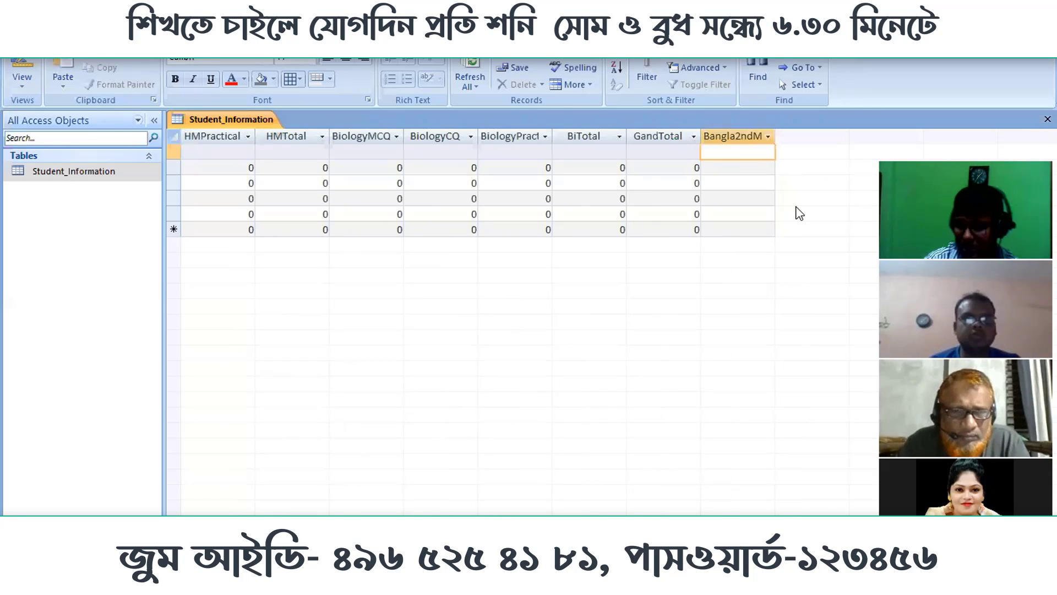
type("21")
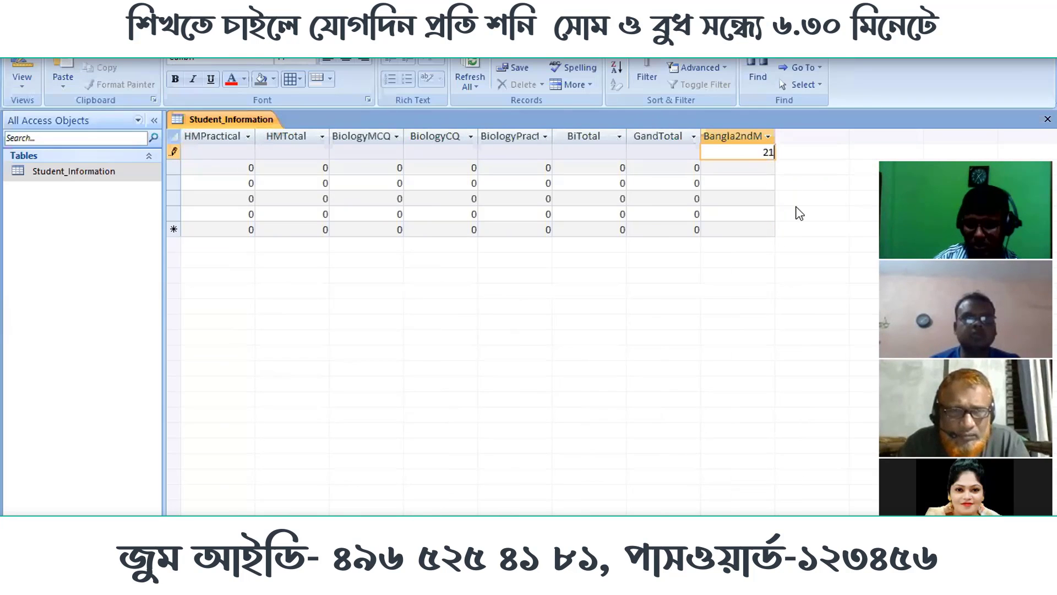
key("Return")
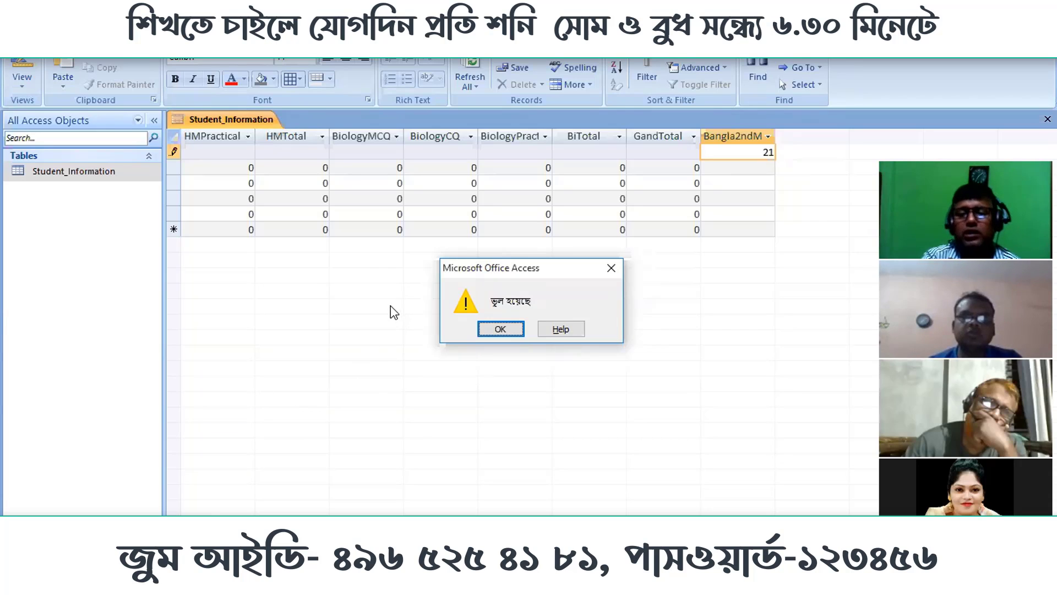
left_click(611, 268)
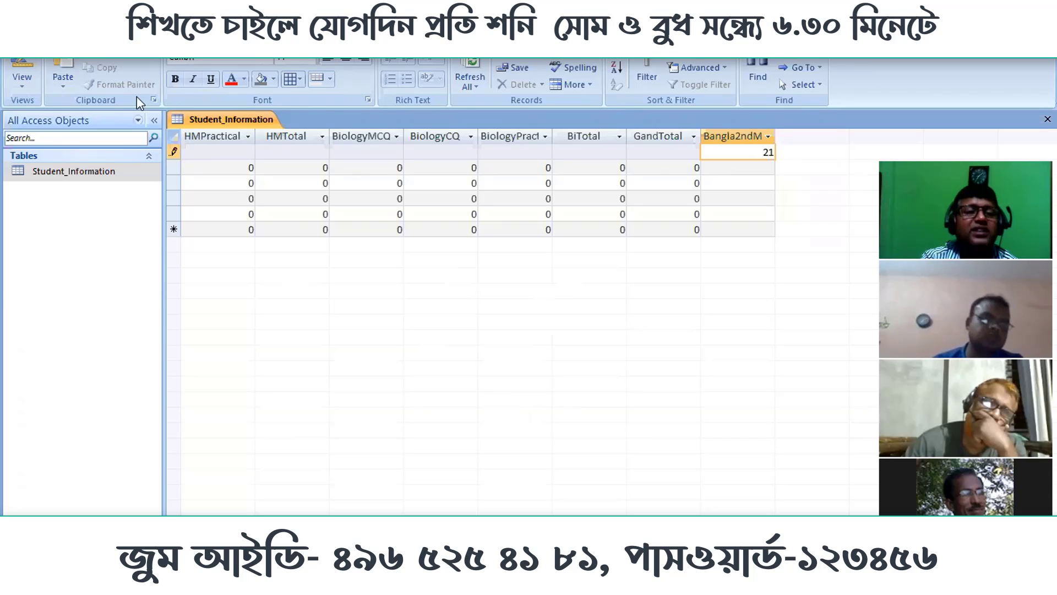
Step: Clear the test mark from the first record's Bangla2ndMCQ cell
left_click(17, 64)
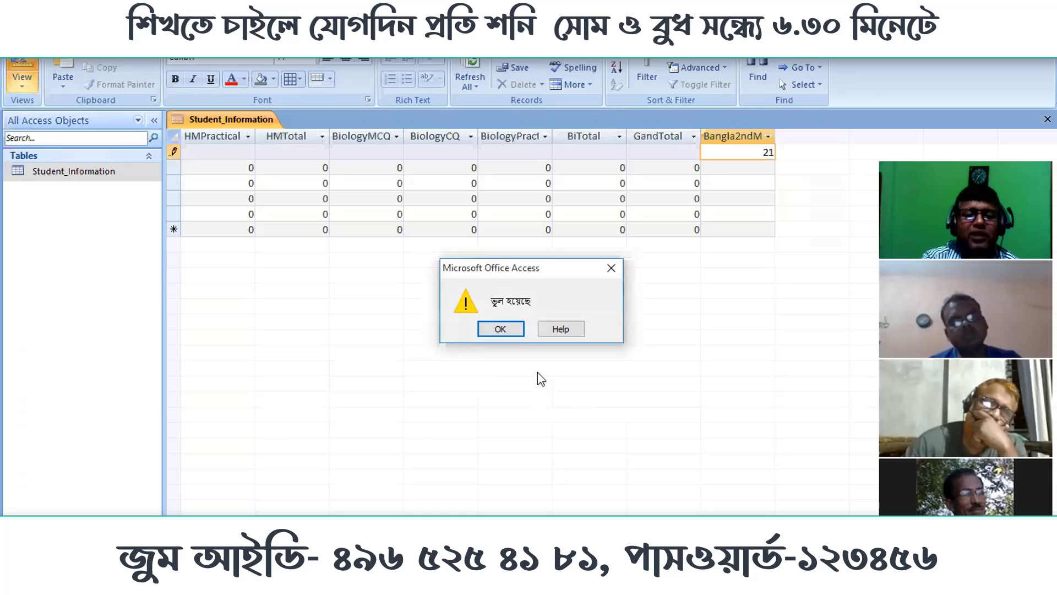
left_click(500, 329)
left_click_drag(763, 148, 792, 148)
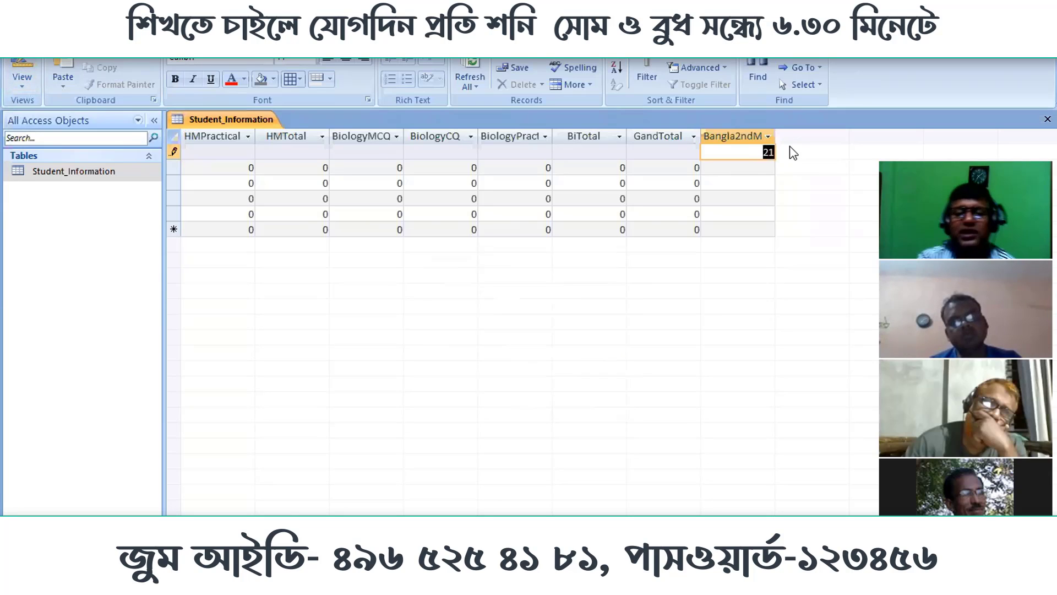
key("Delete")
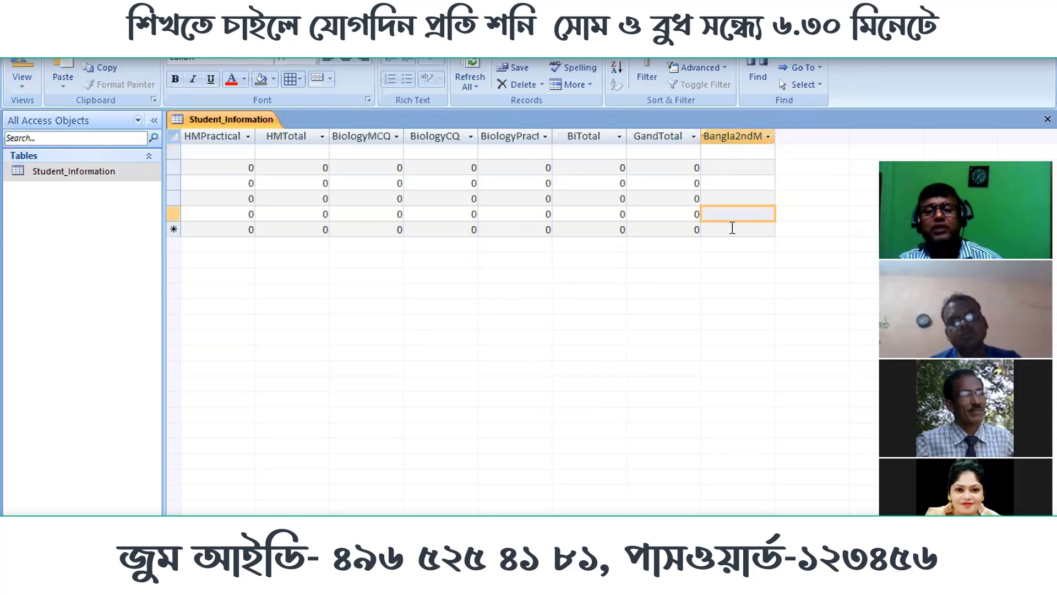
Step: Return to the table design and copy the Bangla2ndMCQ field into the empty row below it
left_click(25, 62)
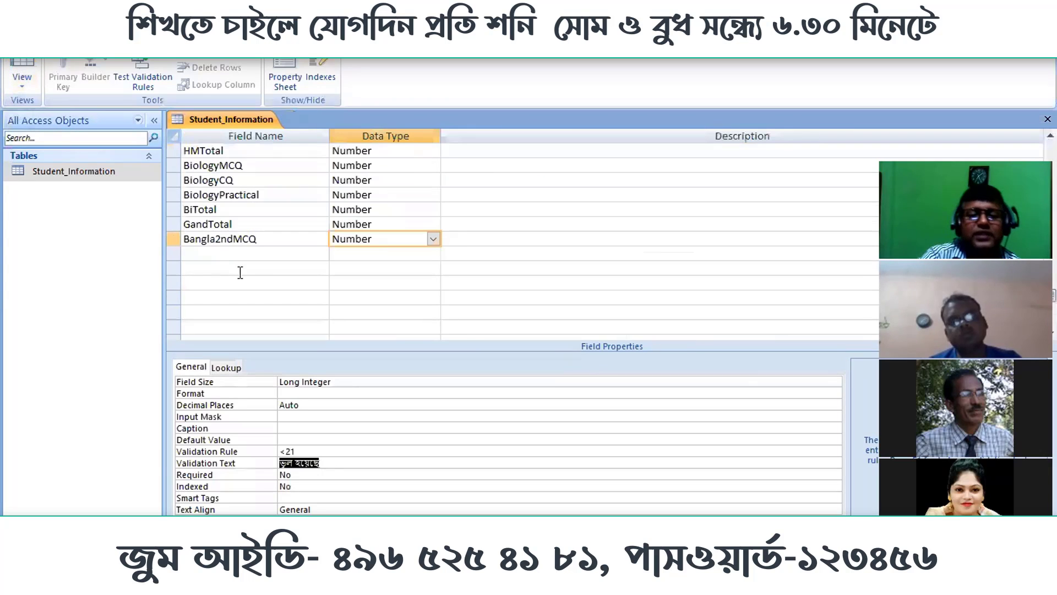
scroll(302, 283, "down", 1)
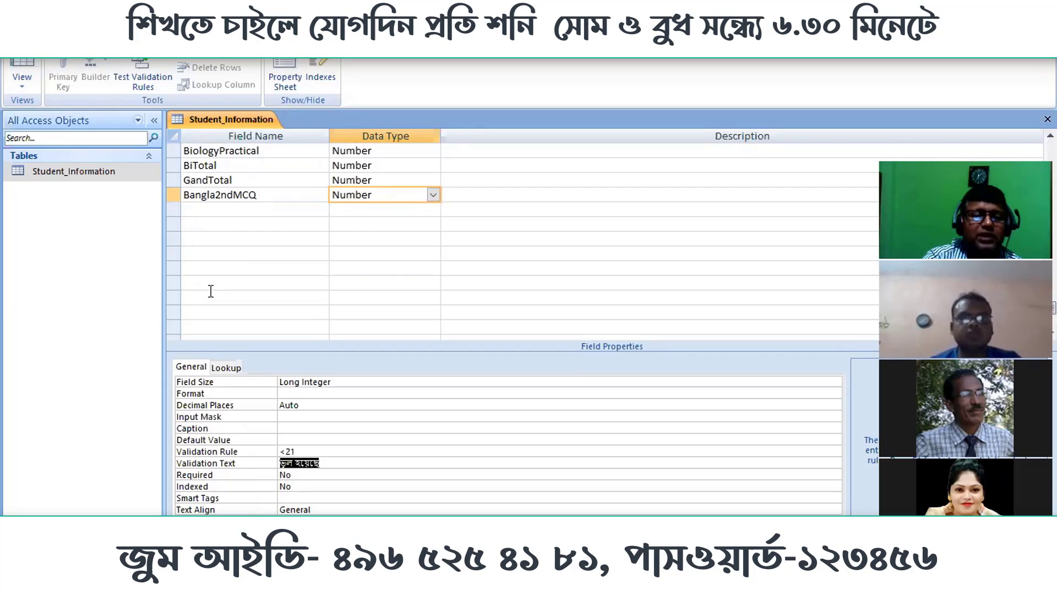
left_click(216, 207)
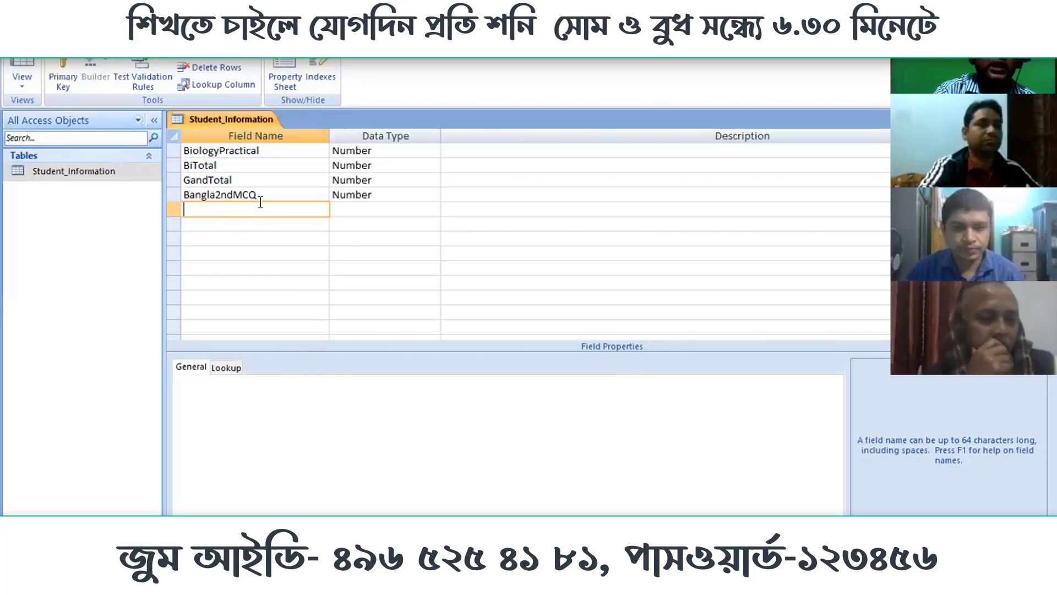
left_click(173, 192)
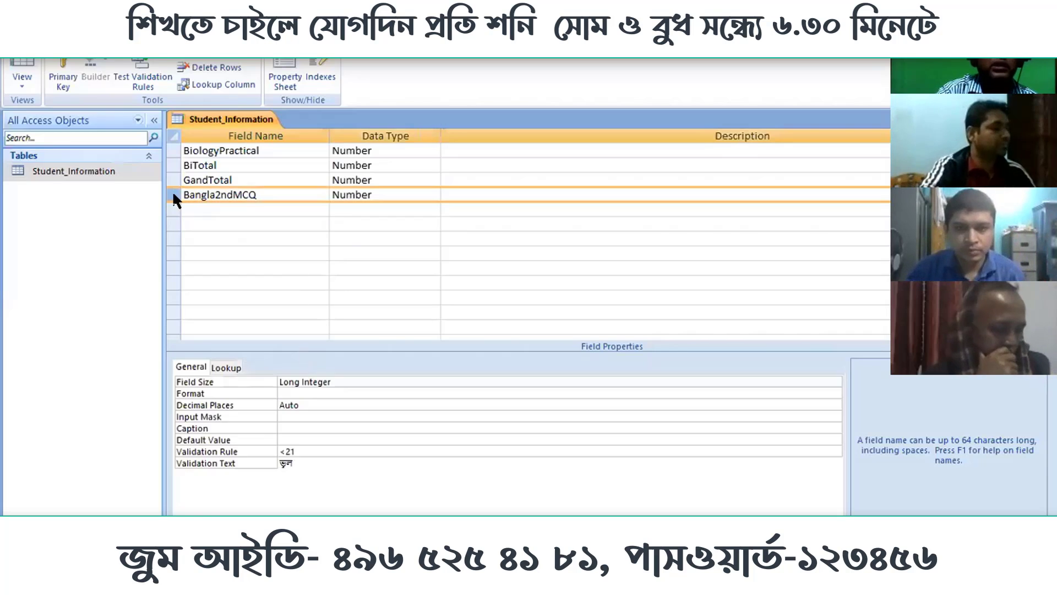
right_click(173, 193)
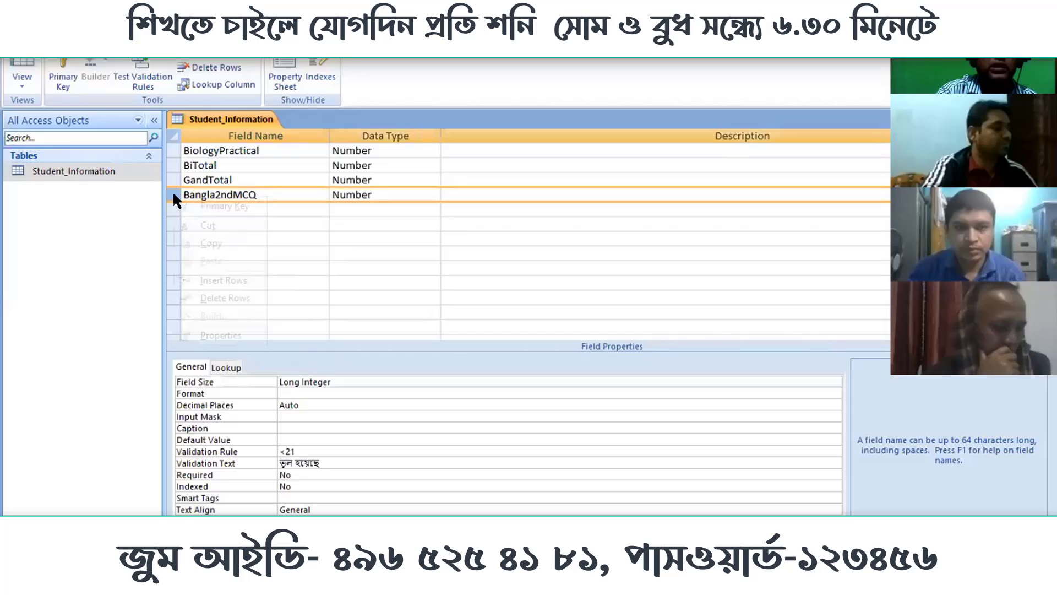
left_click(211, 244)
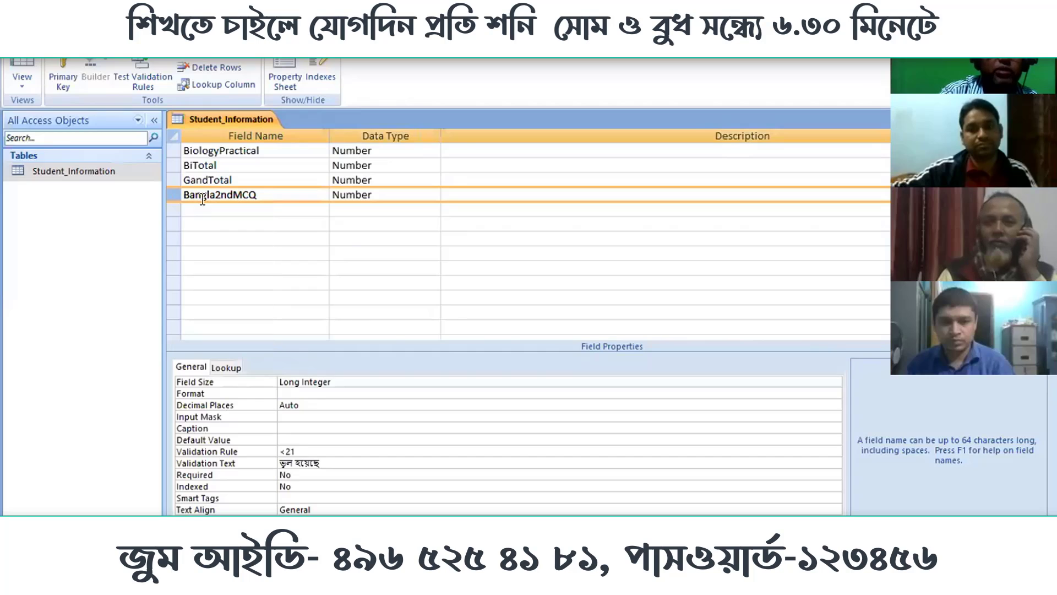
right_click(171, 196)
left_click(747, 80)
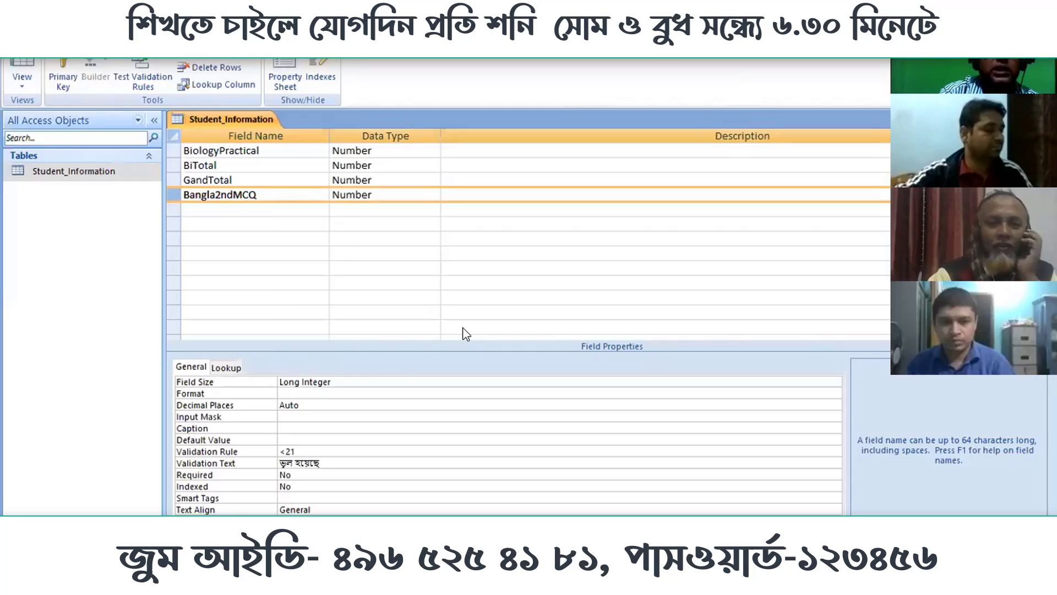
right_click(176, 193)
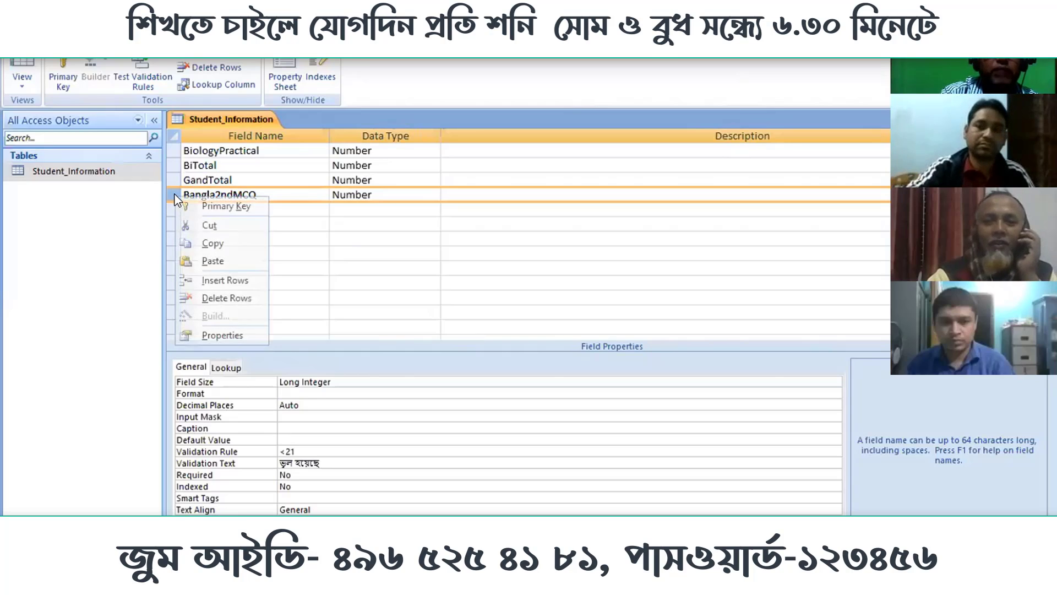
left_click(220, 244)
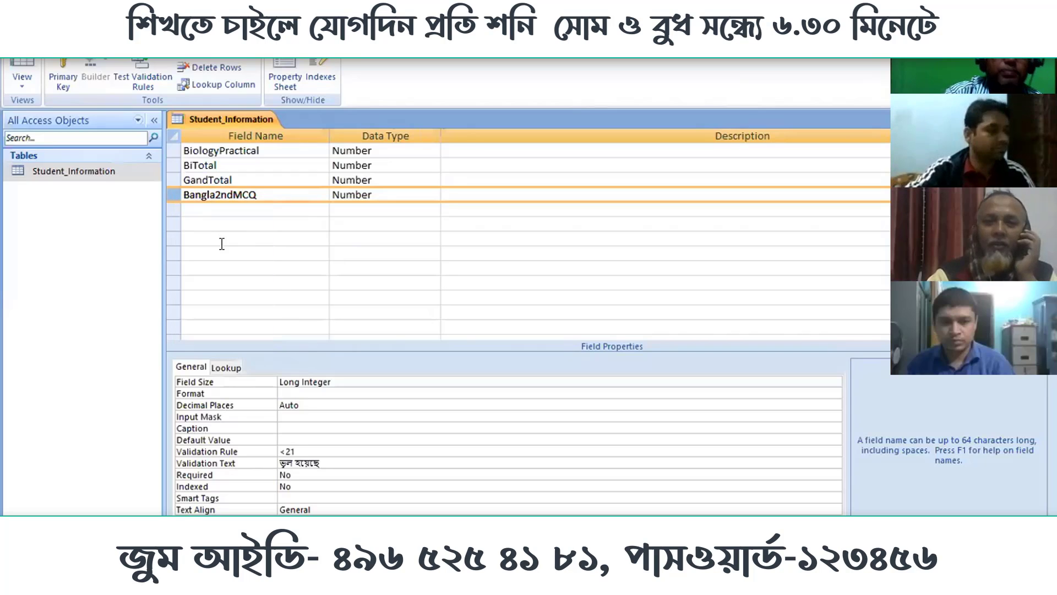
left_click(173, 210)
right_click(173, 210)
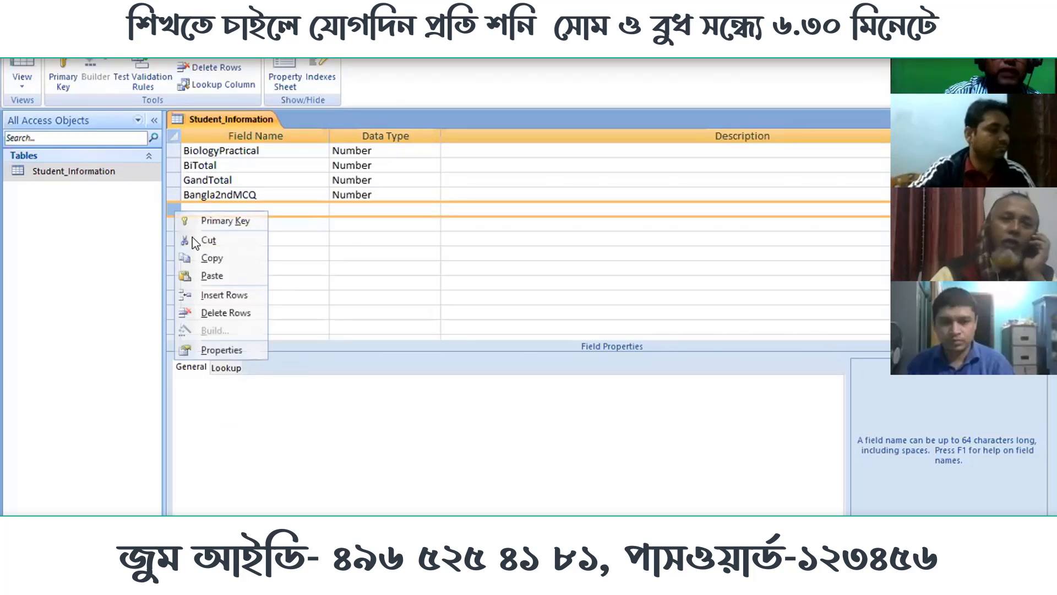
left_click(206, 281)
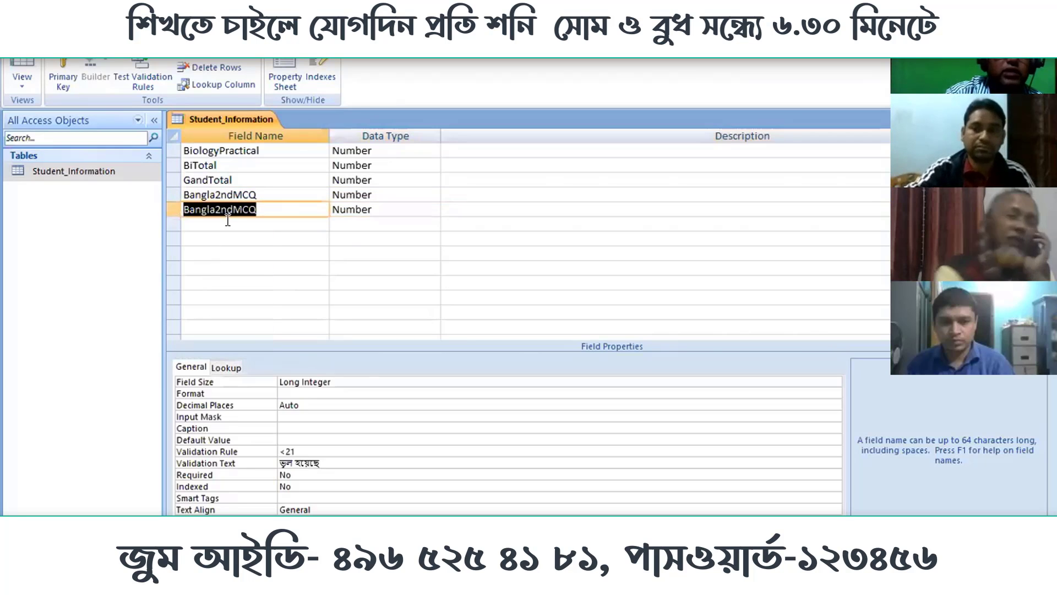
Step: Rename the copied field below Bangla2ndMCQ as Bangla2ndCQ
left_click(243, 209)
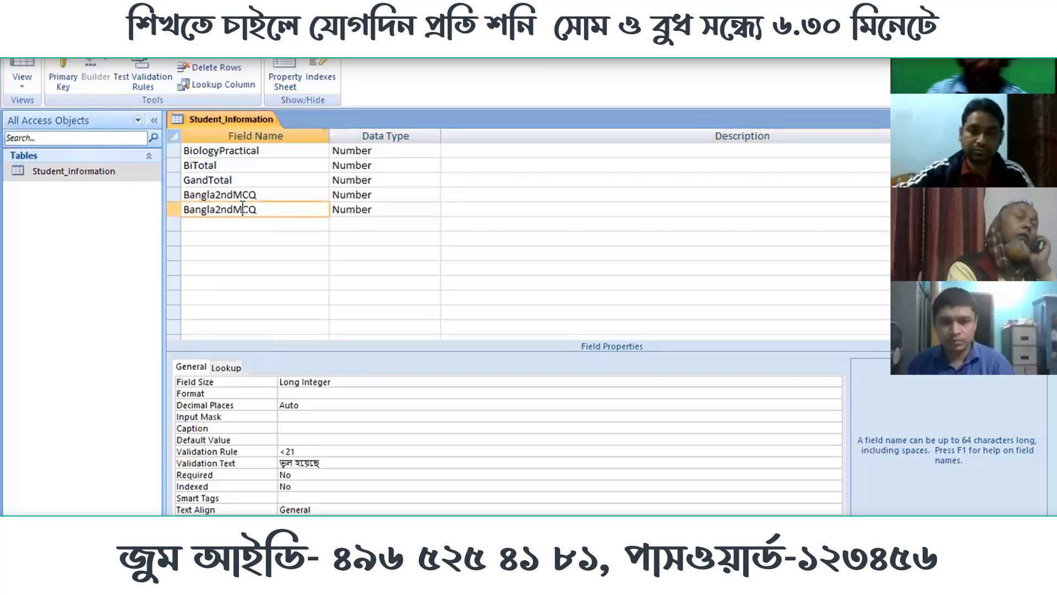
key("BackSpace")
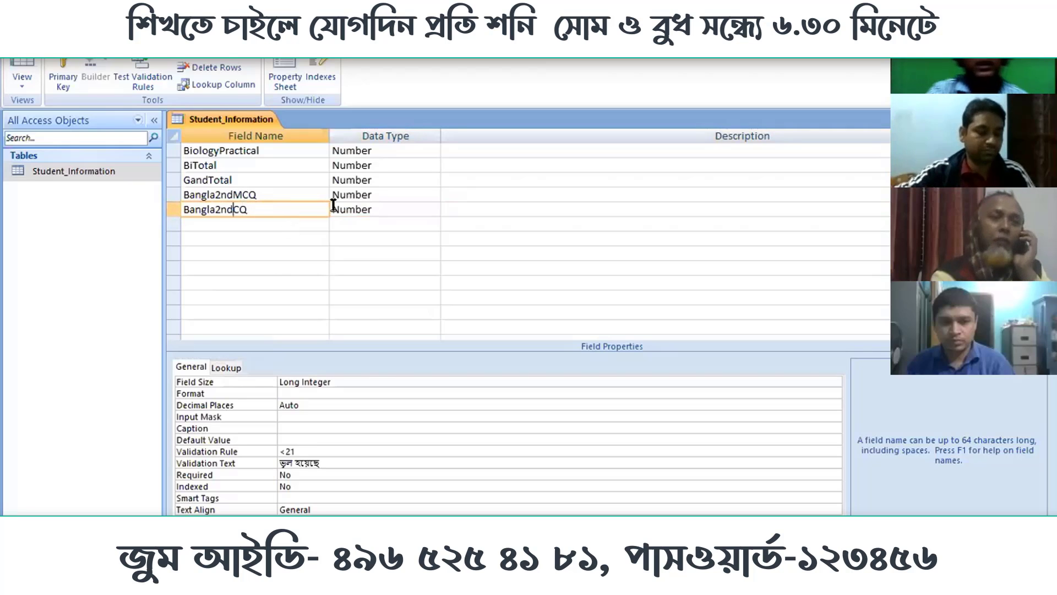
left_click(369, 211)
left_click(287, 211)
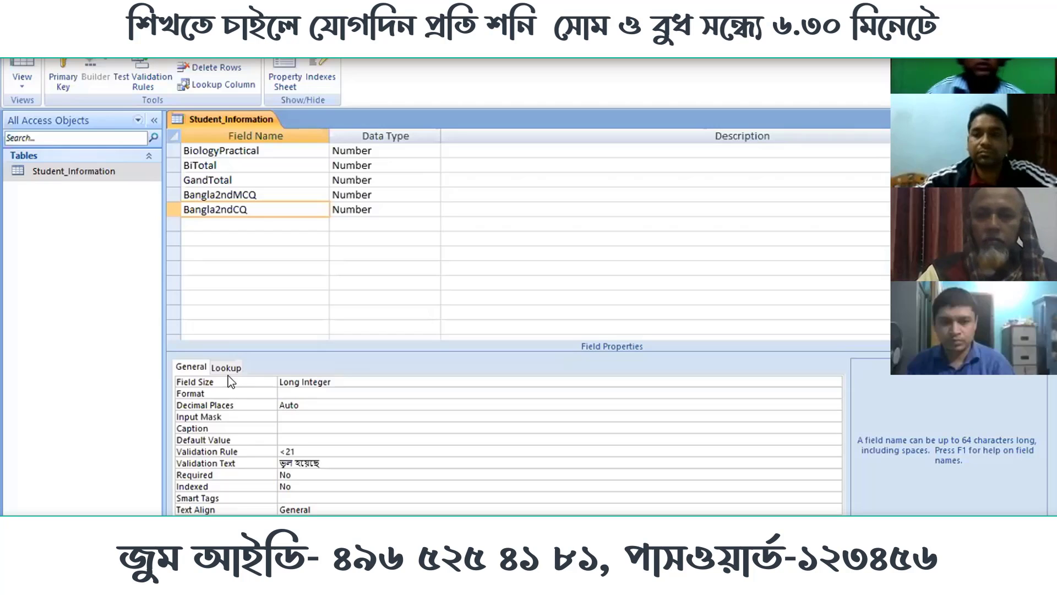
Step: Set the validation rule of the Bangla2ndCQ field to <31 and compare it with the Bangla2ndMCQ rule
left_click(347, 448)
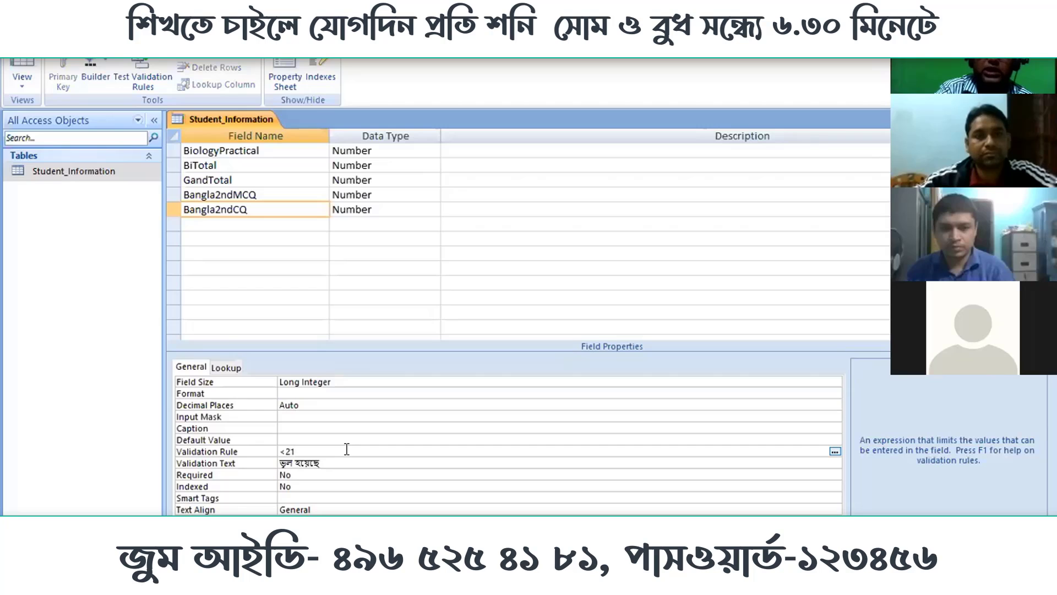
left_click(220, 209)
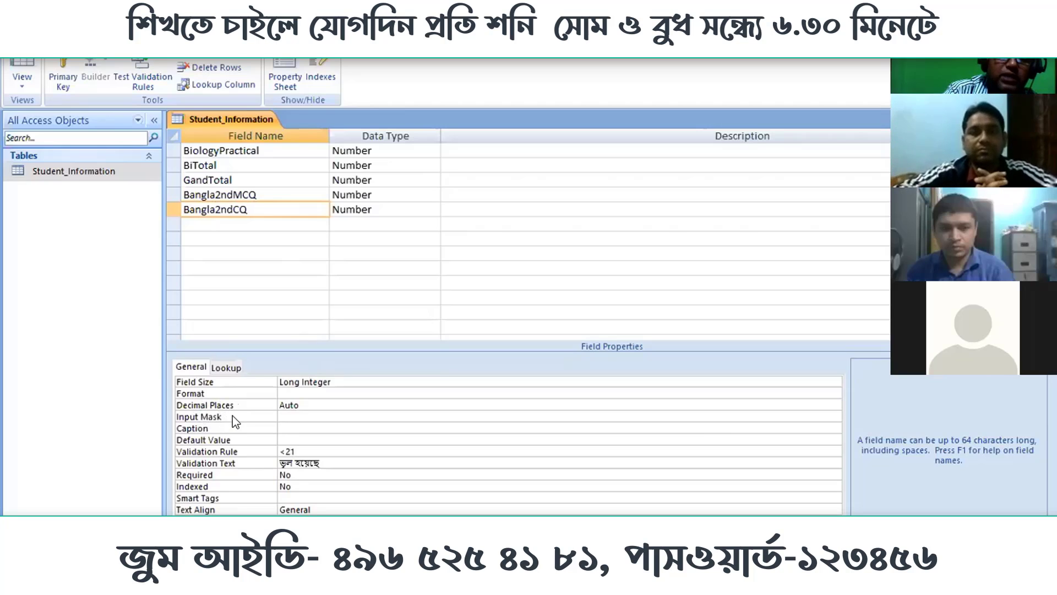
left_click(246, 451)
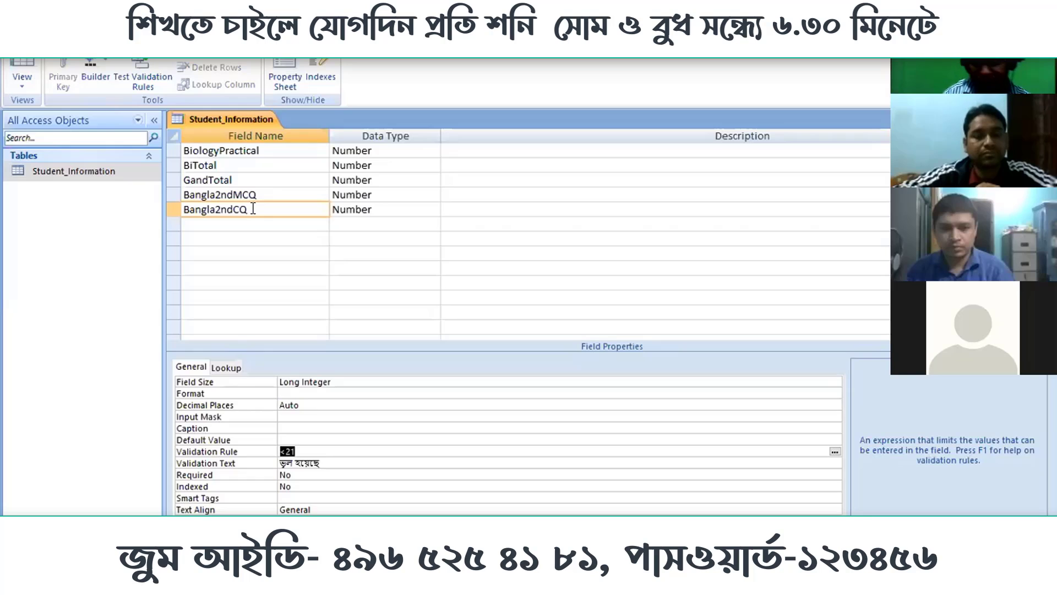
type("<31")
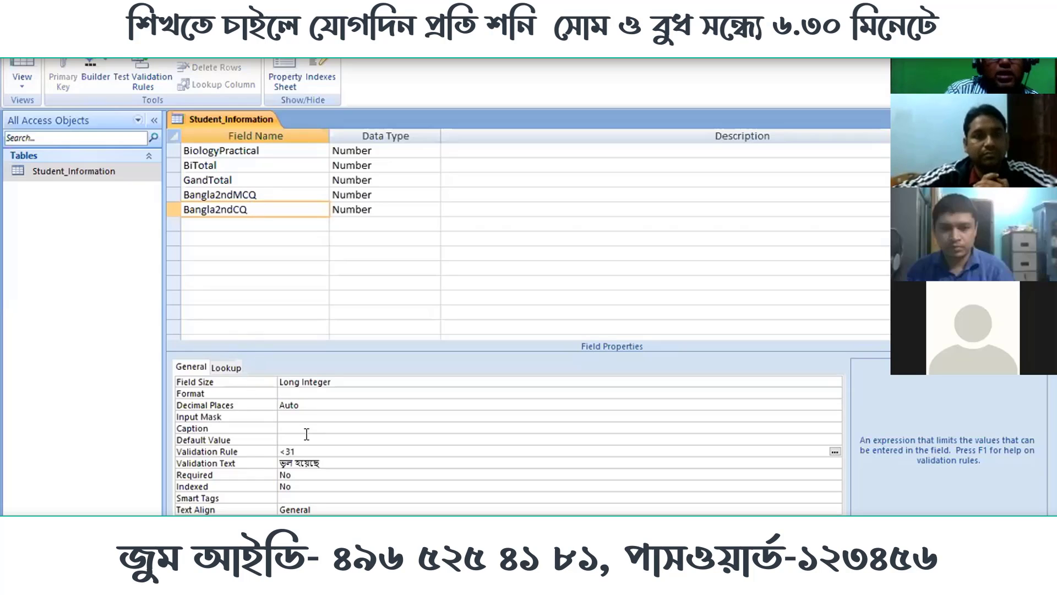
left_click_drag(305, 448, 273, 449)
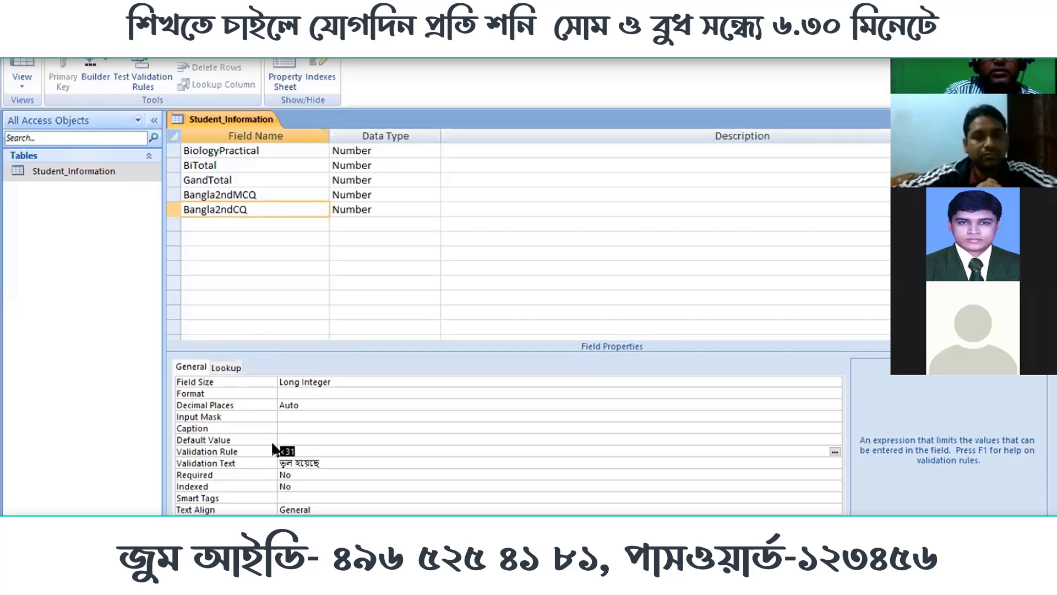
left_click(354, 193)
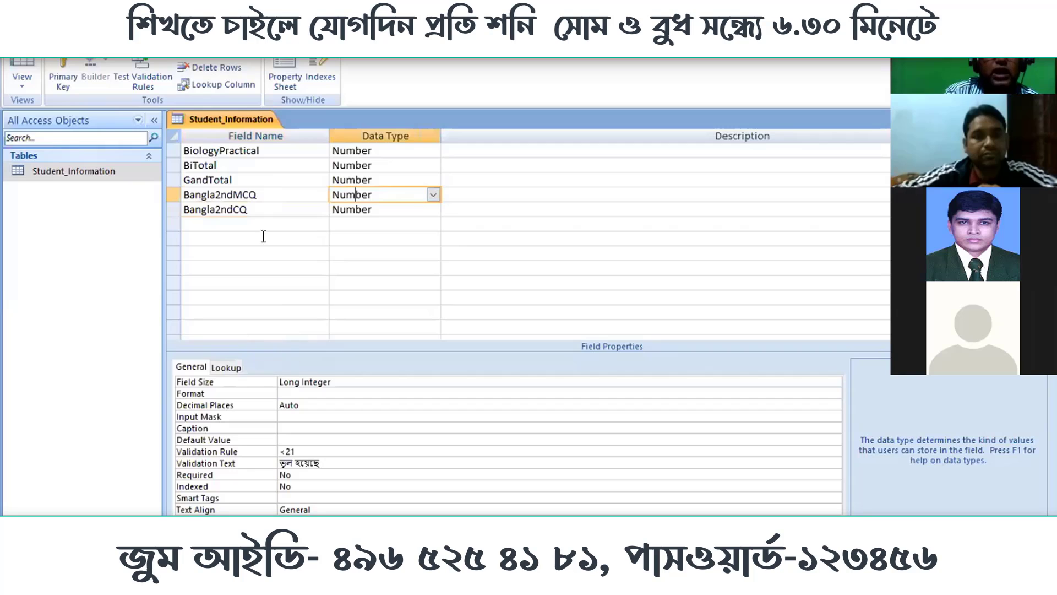
Step: Enter রচনা মূলক নাম্বার 30এর বেশি হবে না as Bangla2ndCQ's validation text and save the design, testing existing data and keeping the new rule
left_click(264, 208)
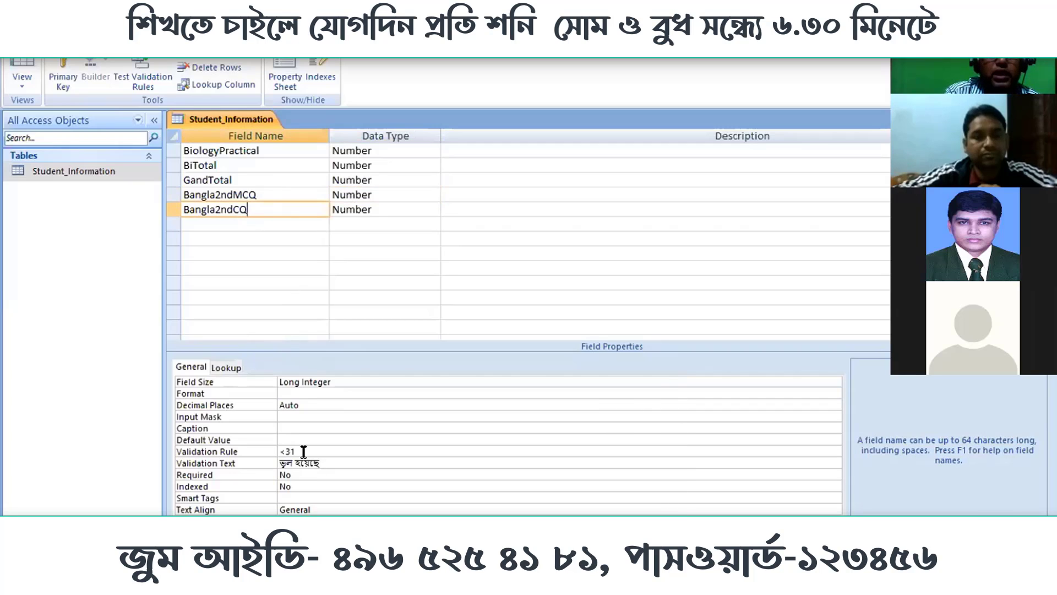
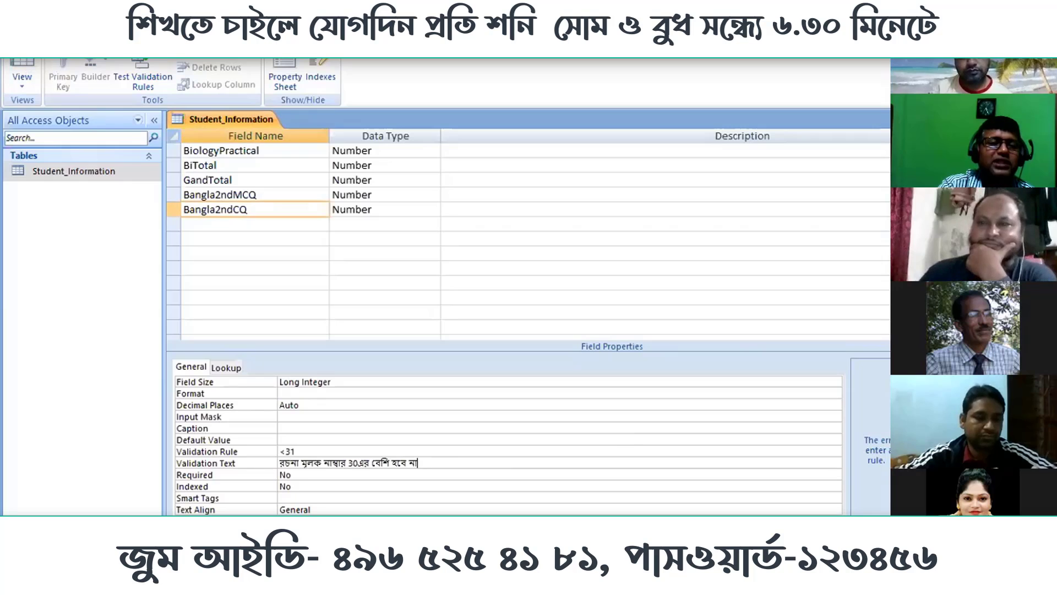
key("ctrl+s")
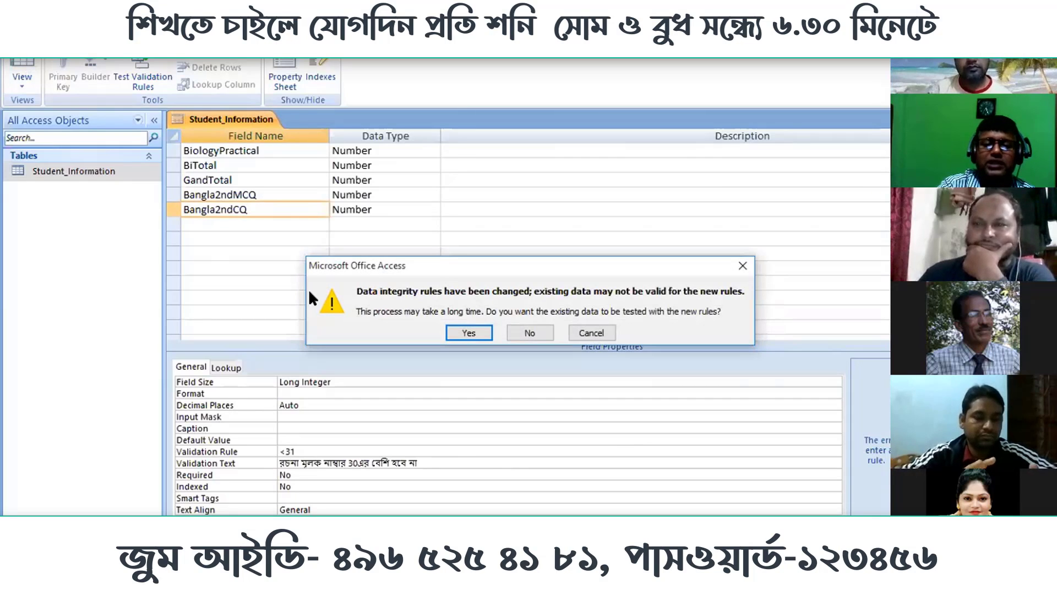
left_click(458, 330)
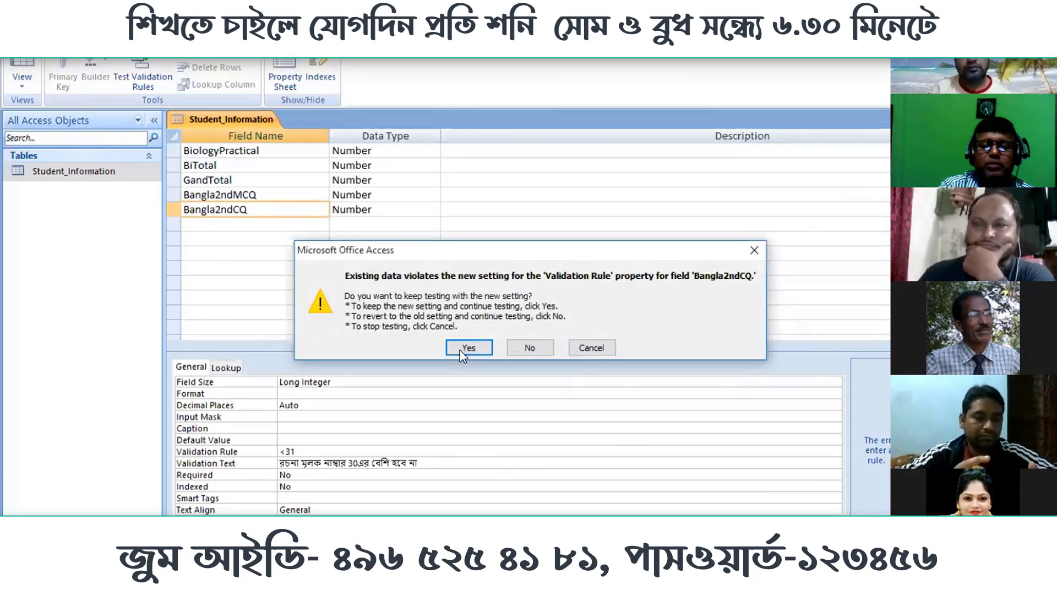
left_click(463, 346)
Step: Add a Text field named Duronto in the empty row below Bangla2ndCQ
left_click(193, 224)
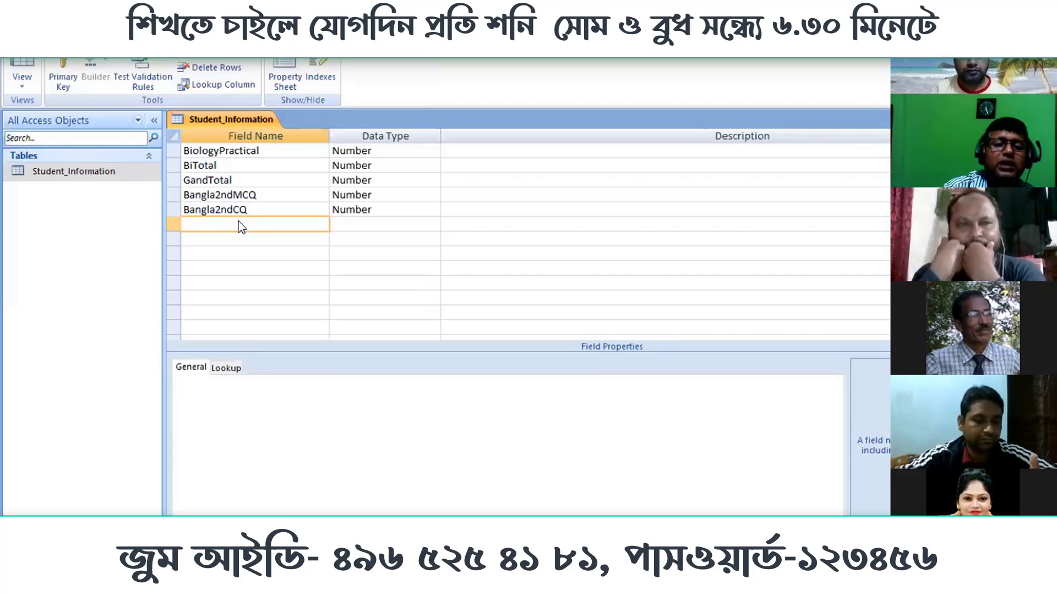
type("Du")
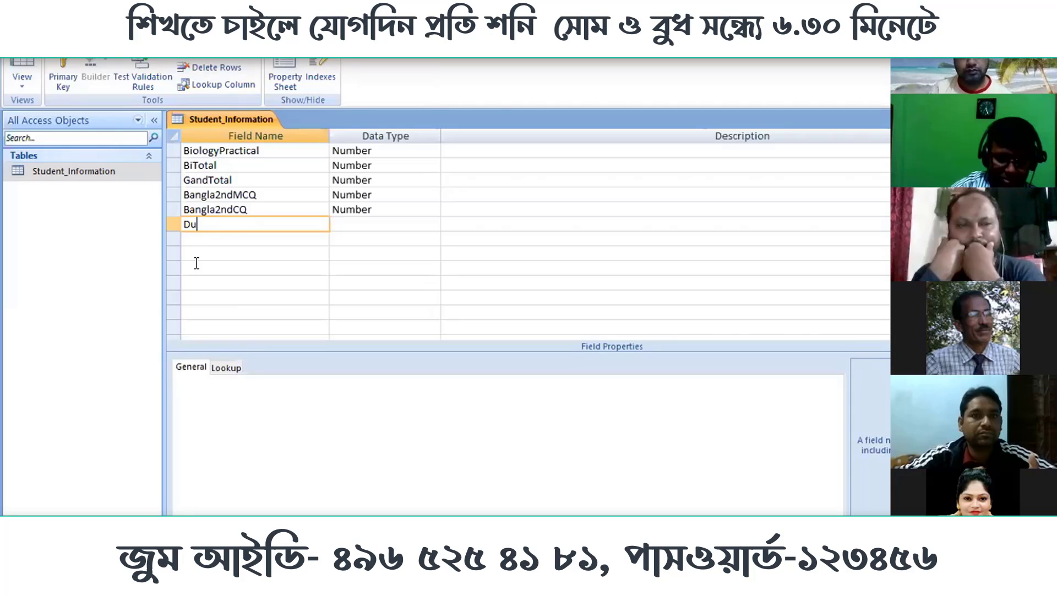
type("r")
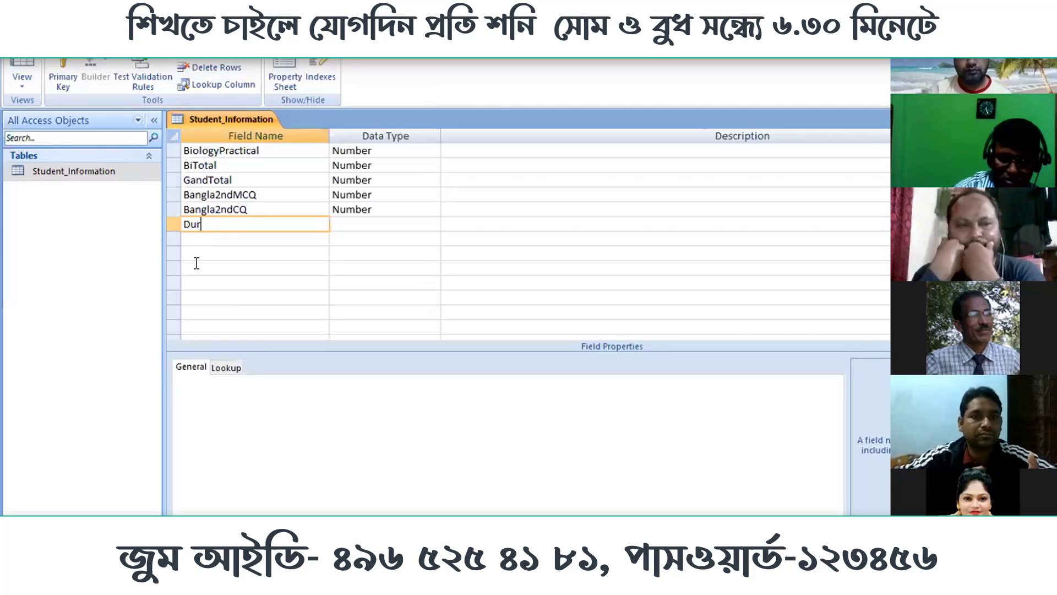
type("onto")
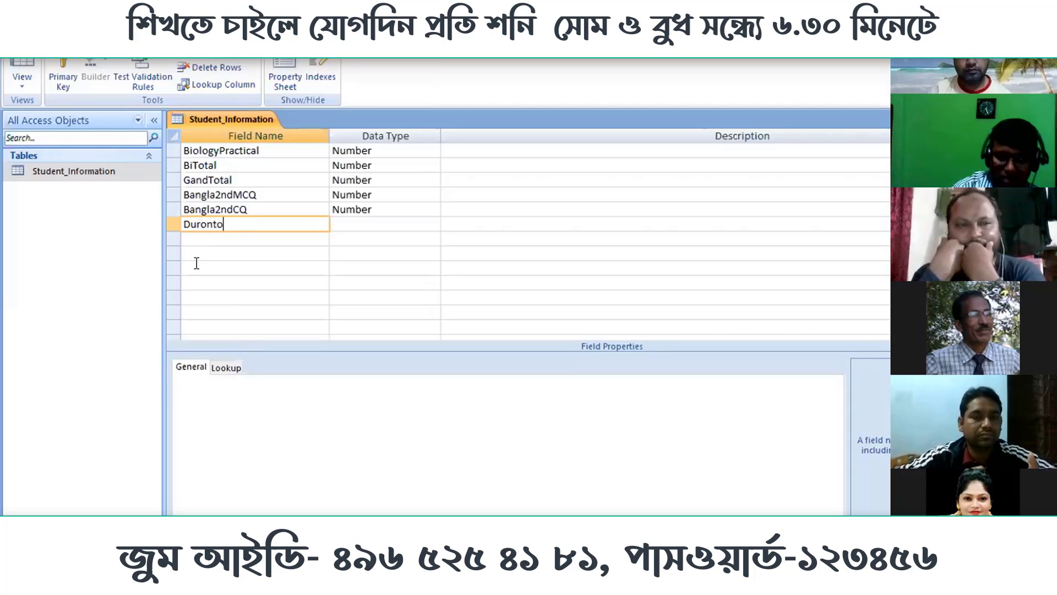
left_click(391, 226)
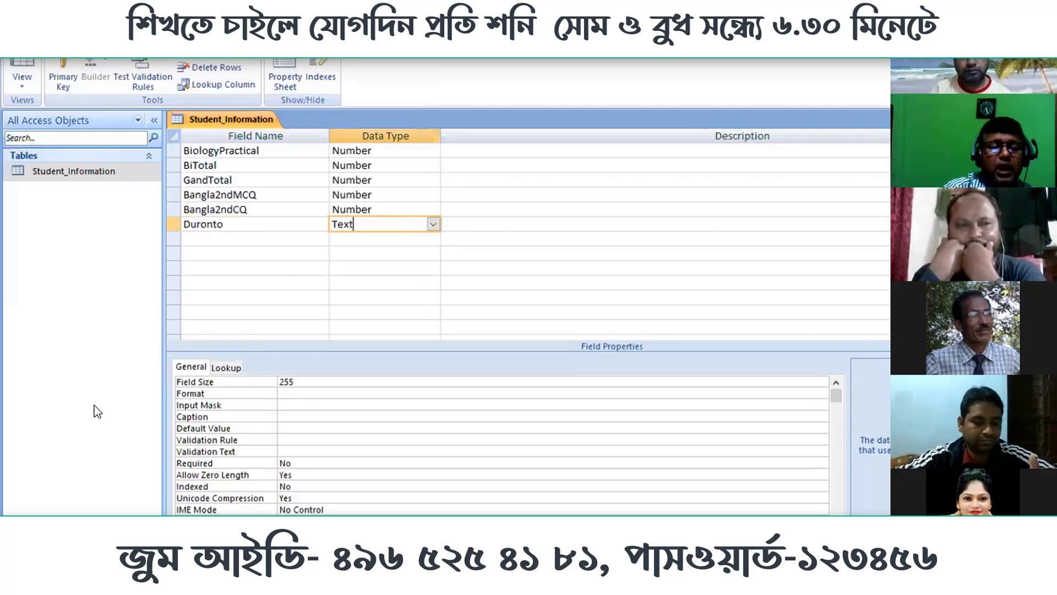
Step: Set the default value of the Duronto field to "Duronto"
left_click(284, 427)
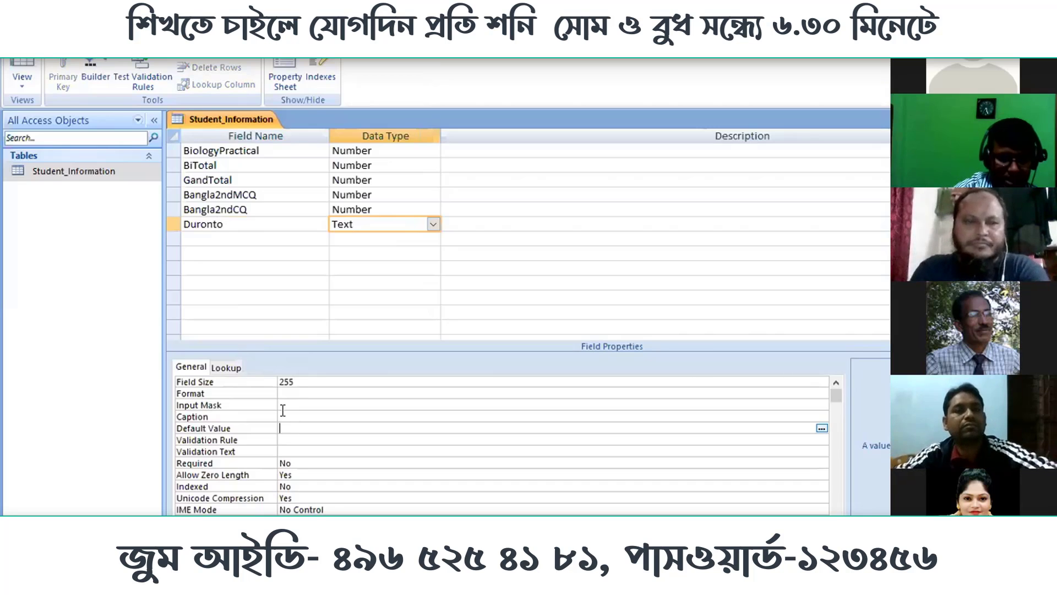
type("Dur")
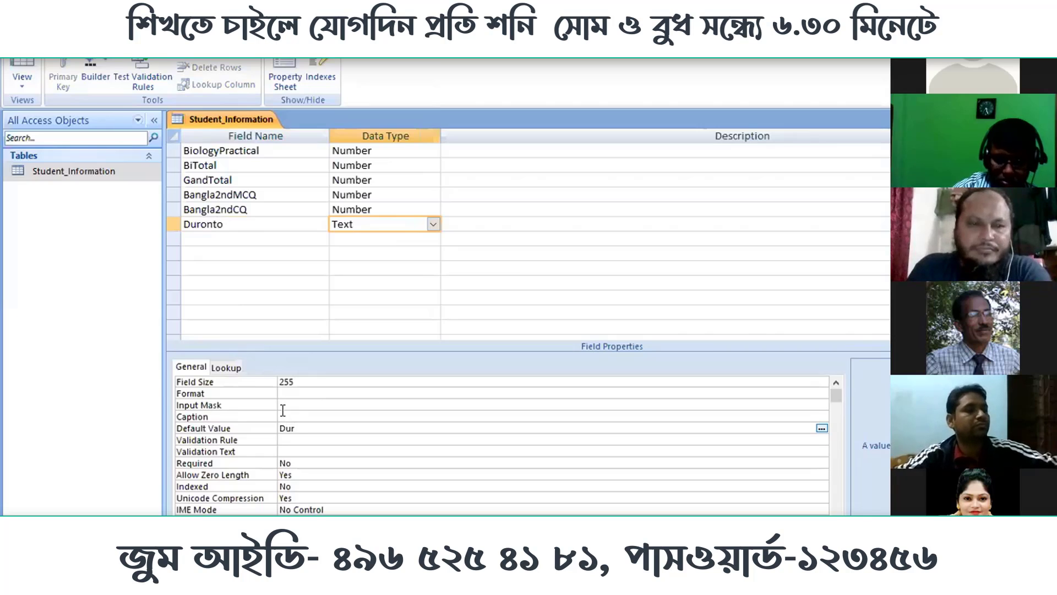
type("onto")
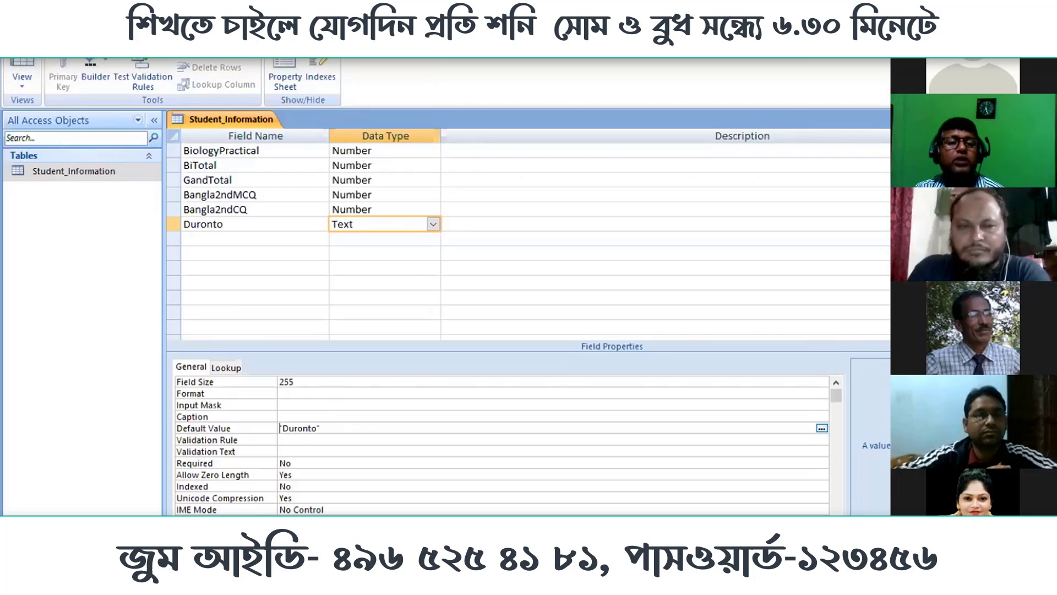
Step: View the table's records to check the Duronto column in existing and new rows, and return to the table design
left_click(22, 63)
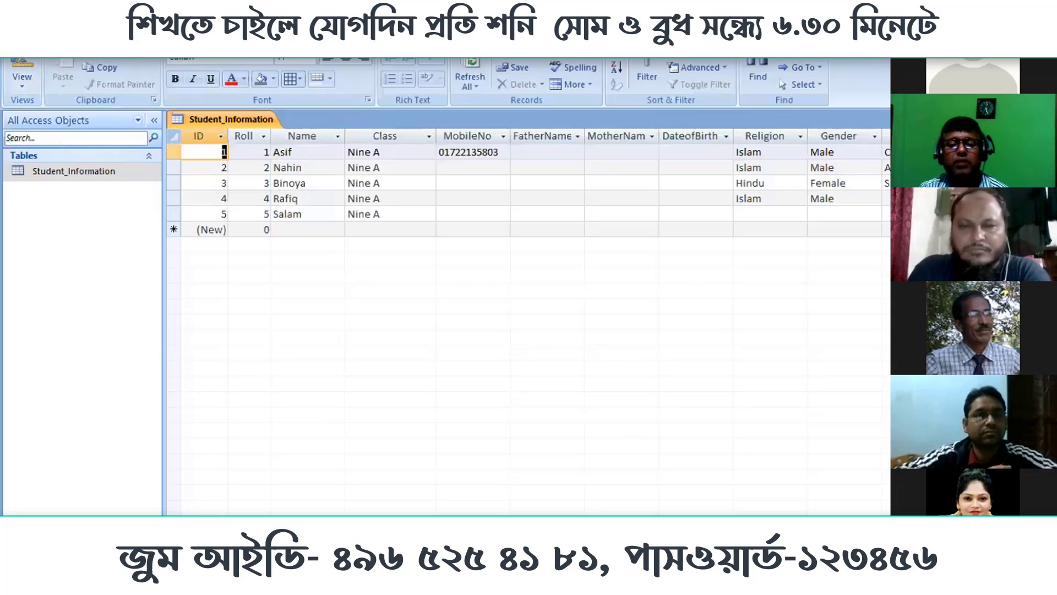
scroll(528, 322, "right", 20)
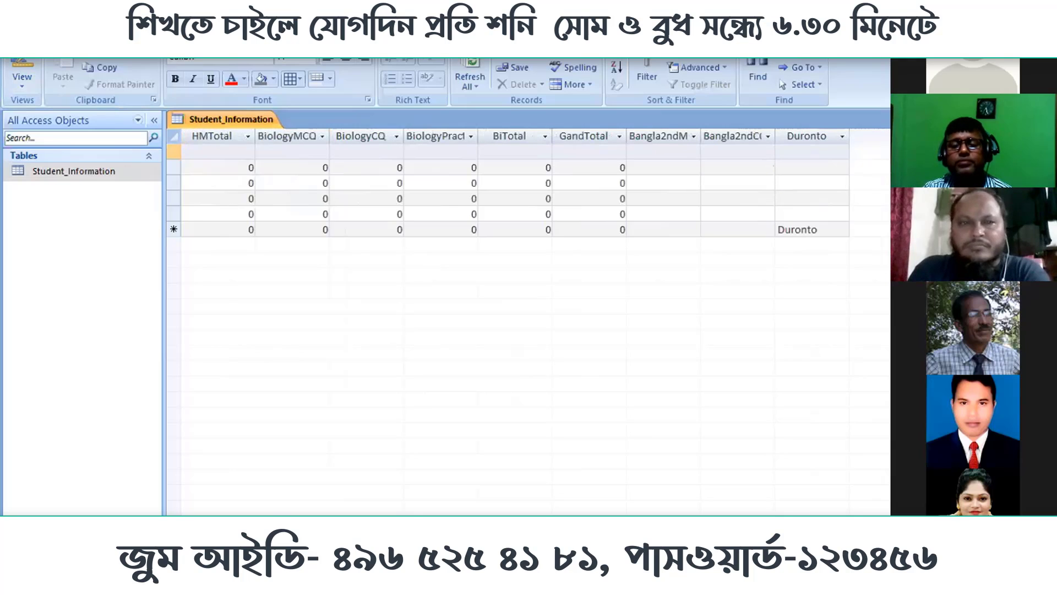
scroll(529, 322, "left", 20)
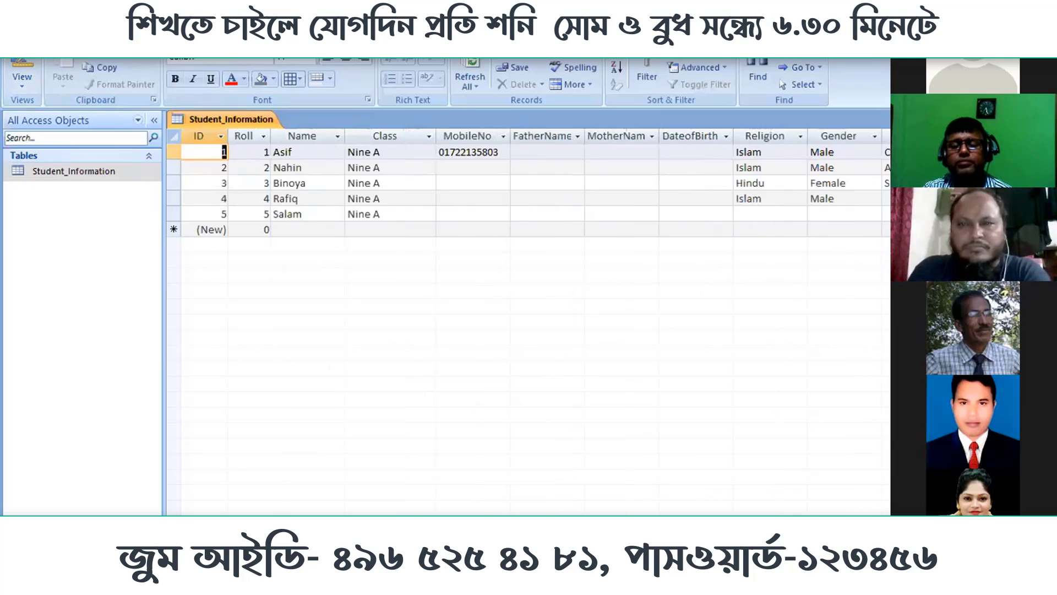
scroll(528, 322, "right", 20)
scroll(529, 322, "right", 1)
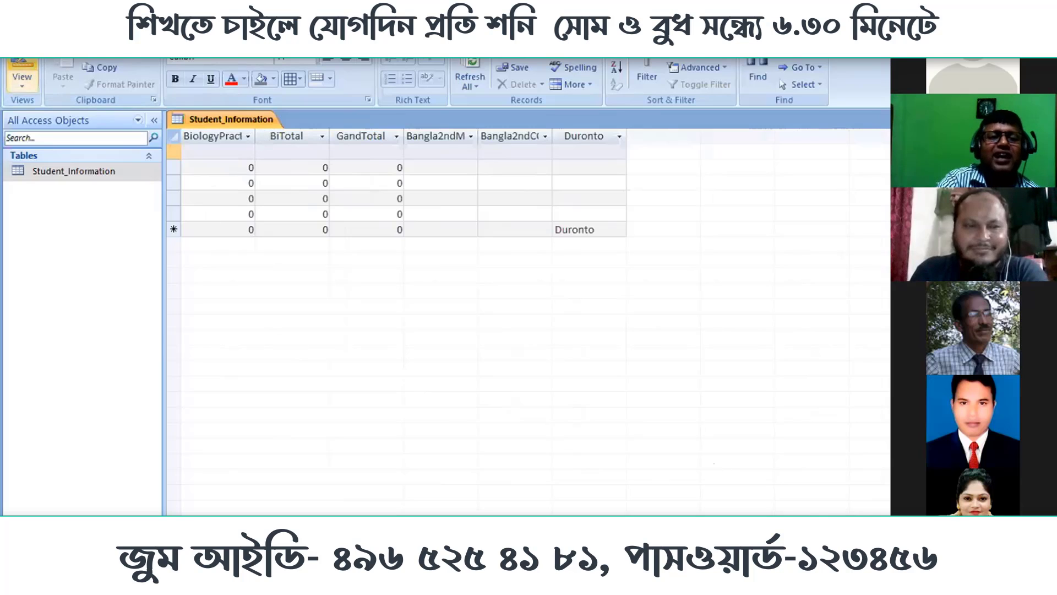
left_click(22, 67)
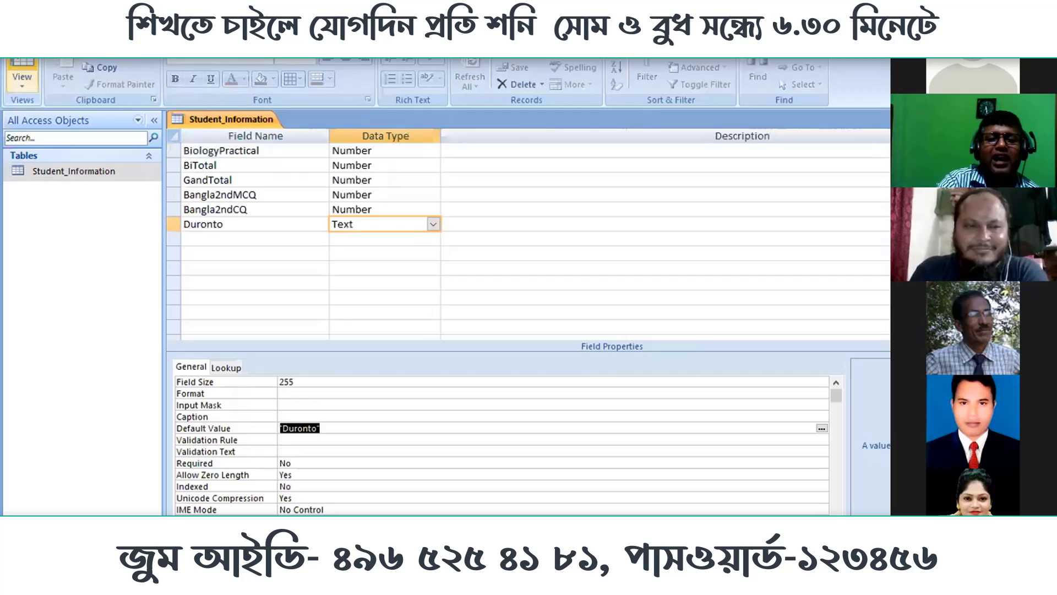
left_click(387, 214)
left_click(388, 222)
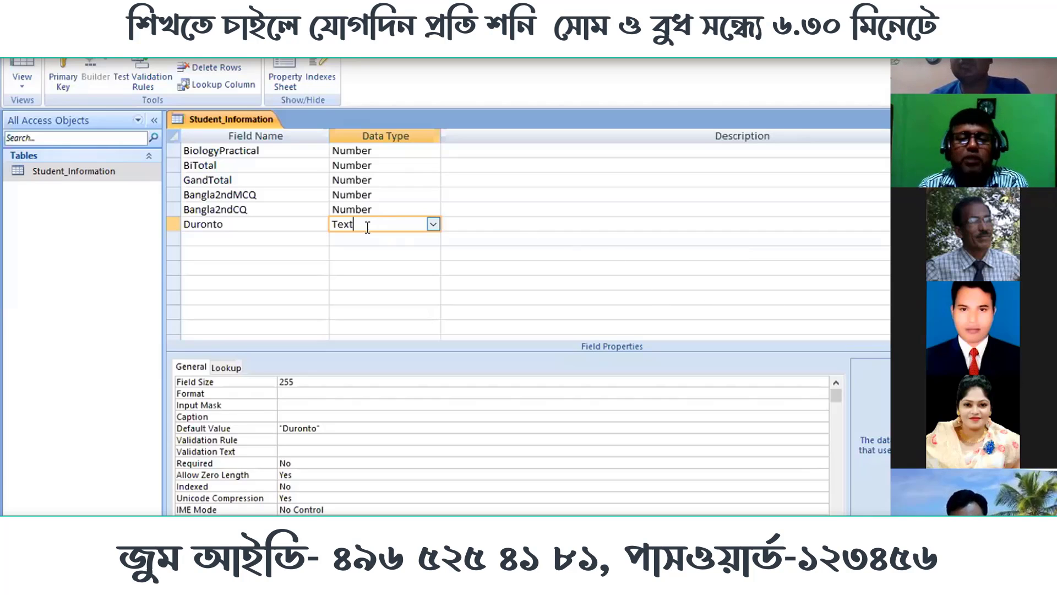
left_click(272, 239)
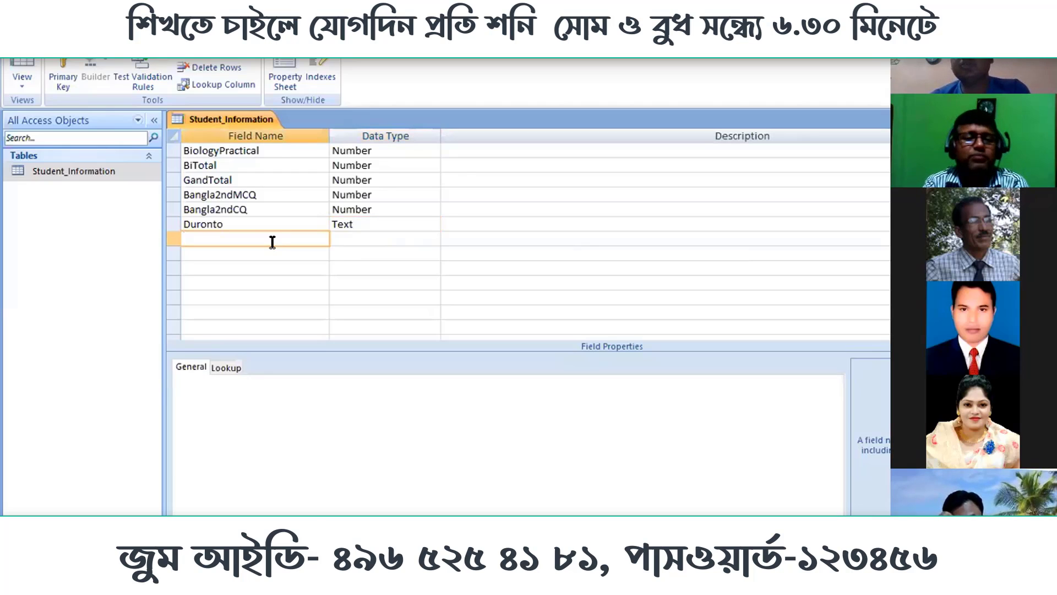
left_click(374, 221)
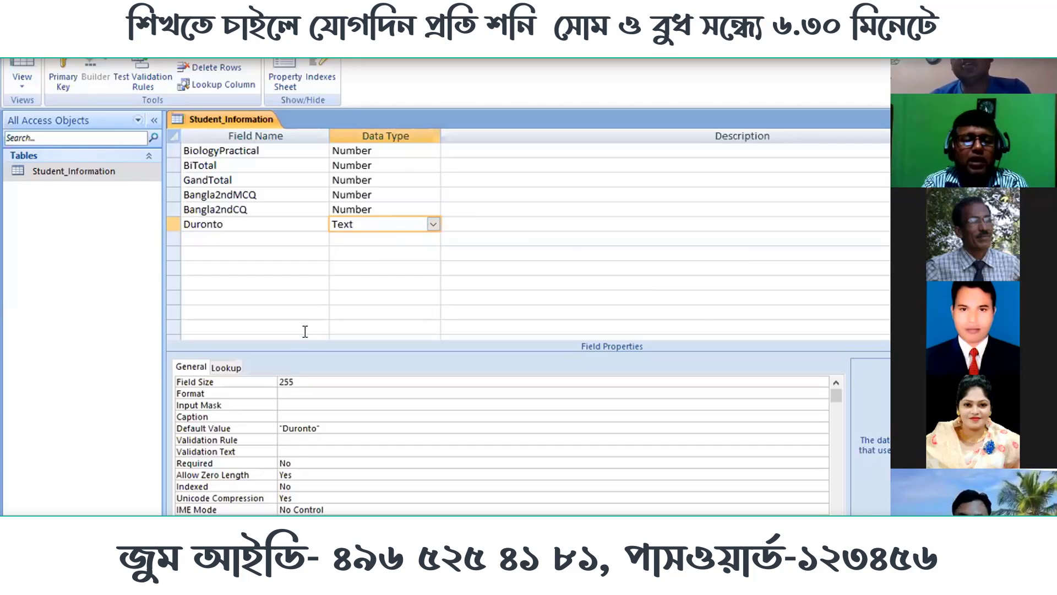
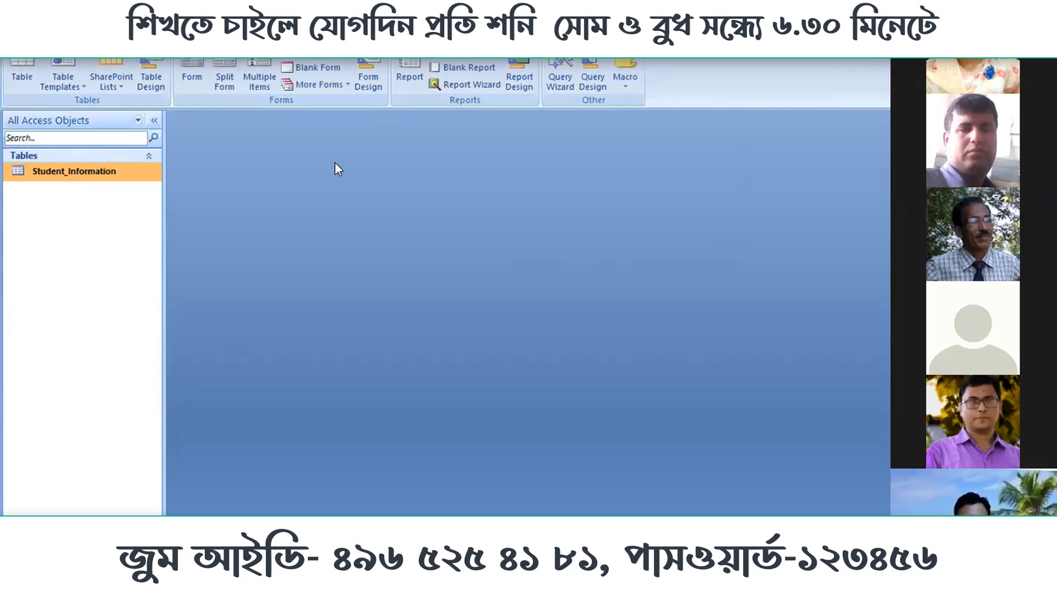
left_click(335, 162)
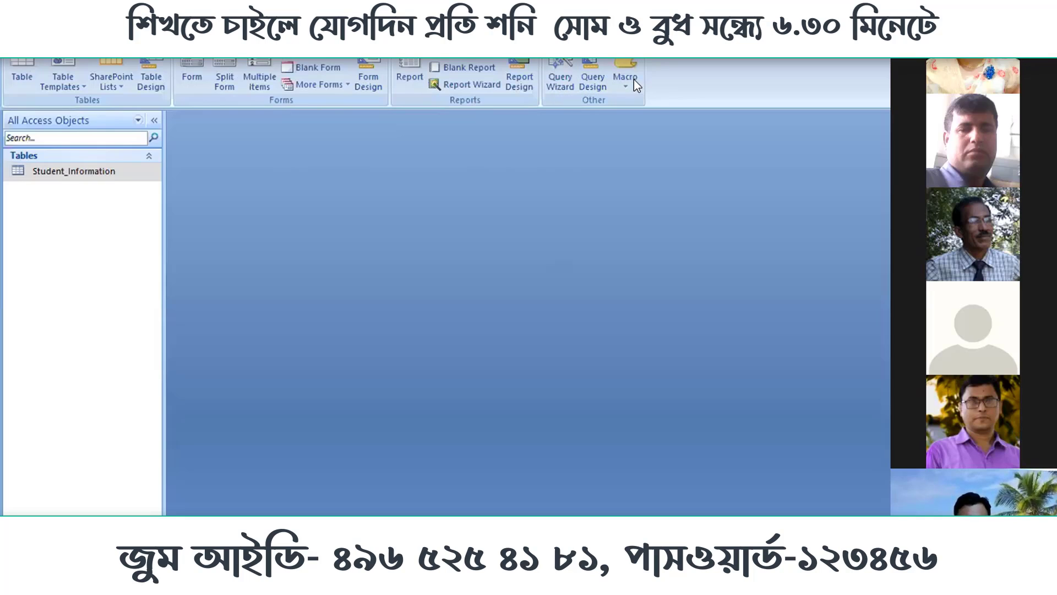
left_click(598, 82)
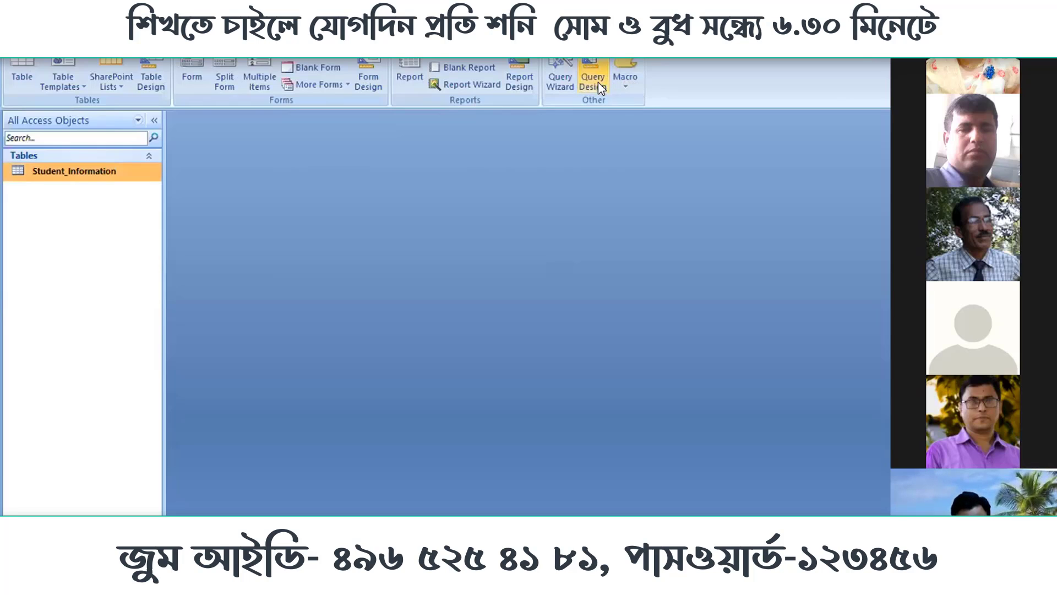
left_click(598, 73)
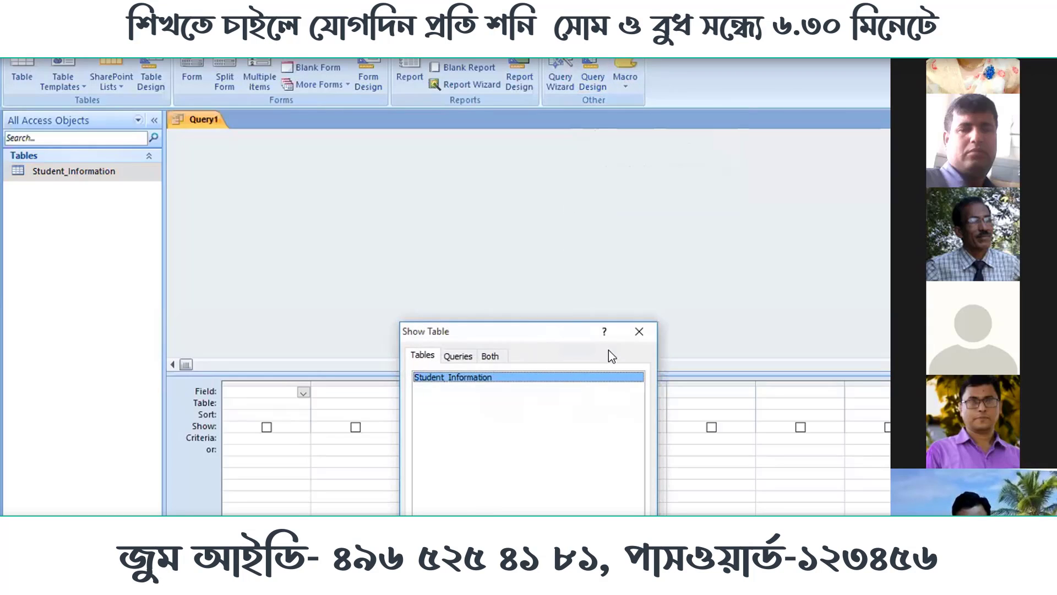
left_click_drag(555, 329, 640, 107)
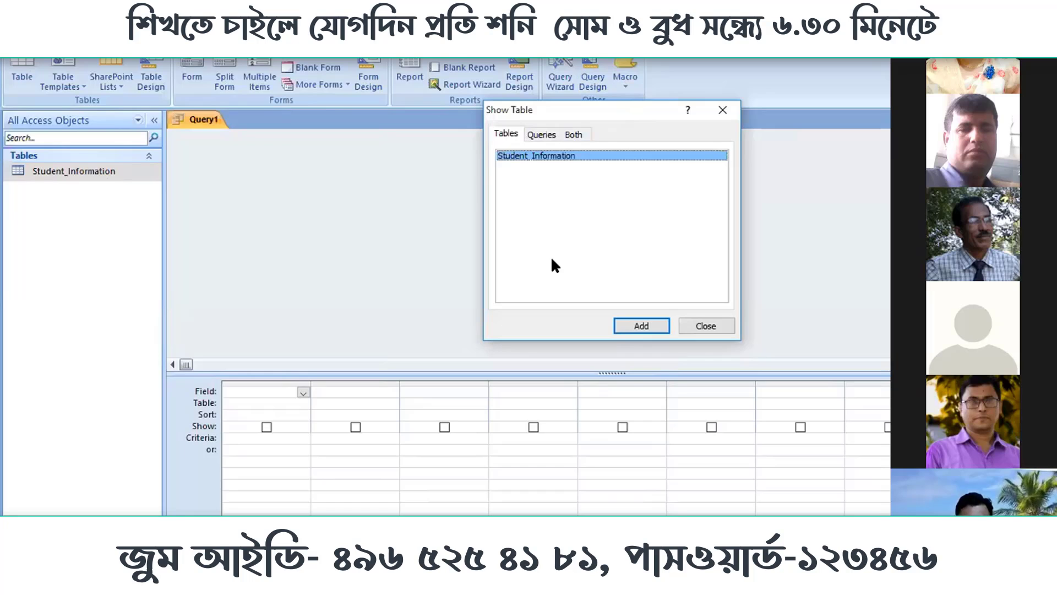
left_click(540, 134)
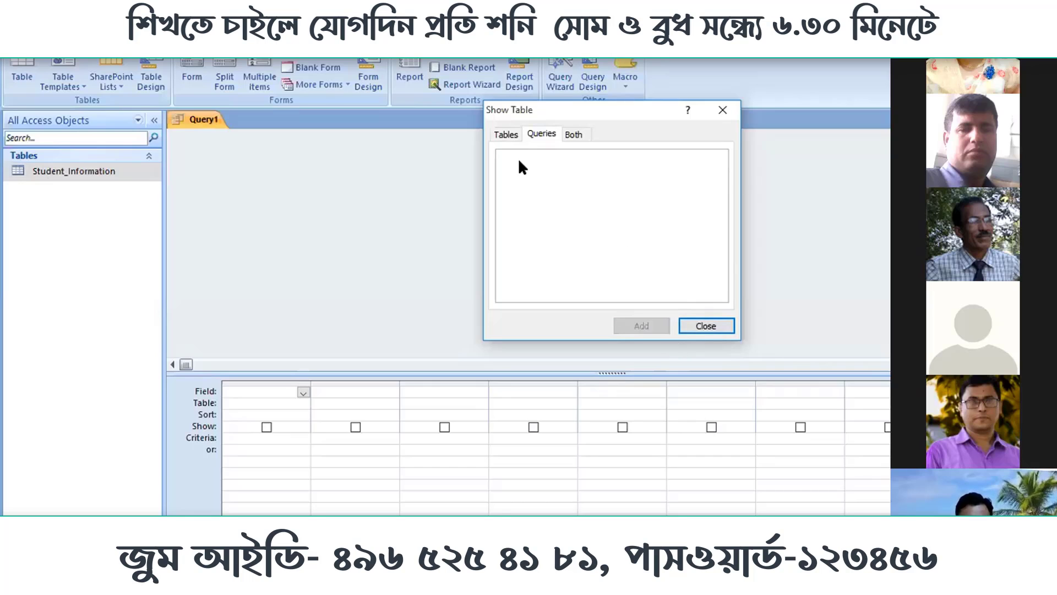
left_click(577, 135)
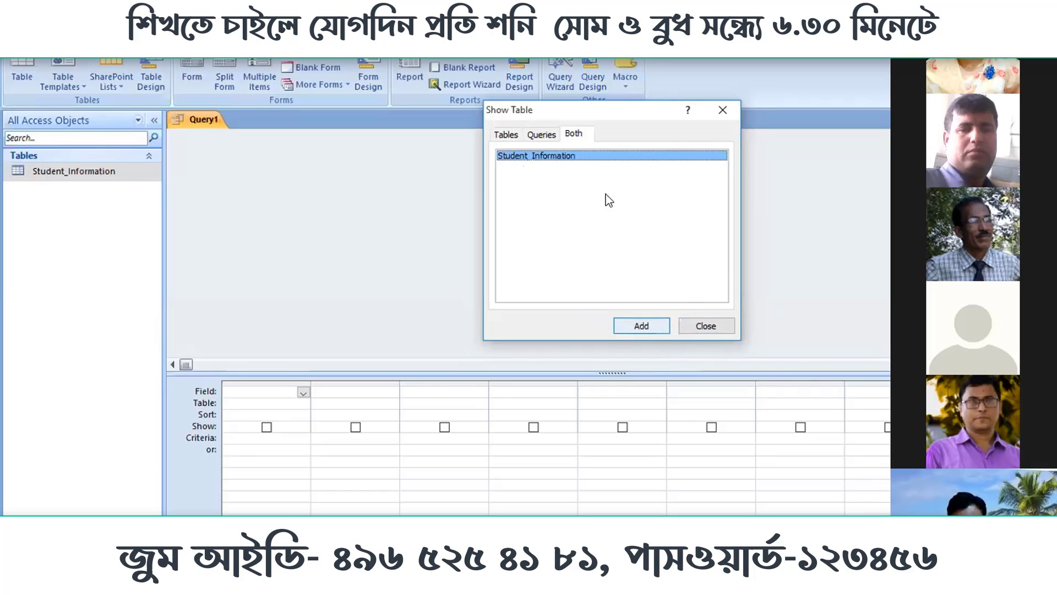
left_click(630, 324)
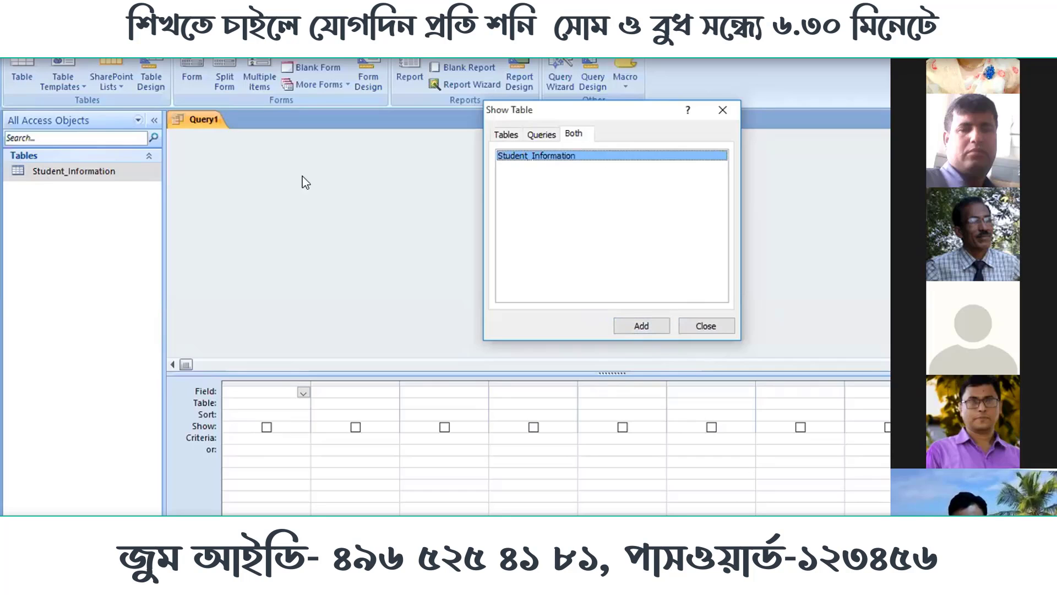
left_click(656, 325)
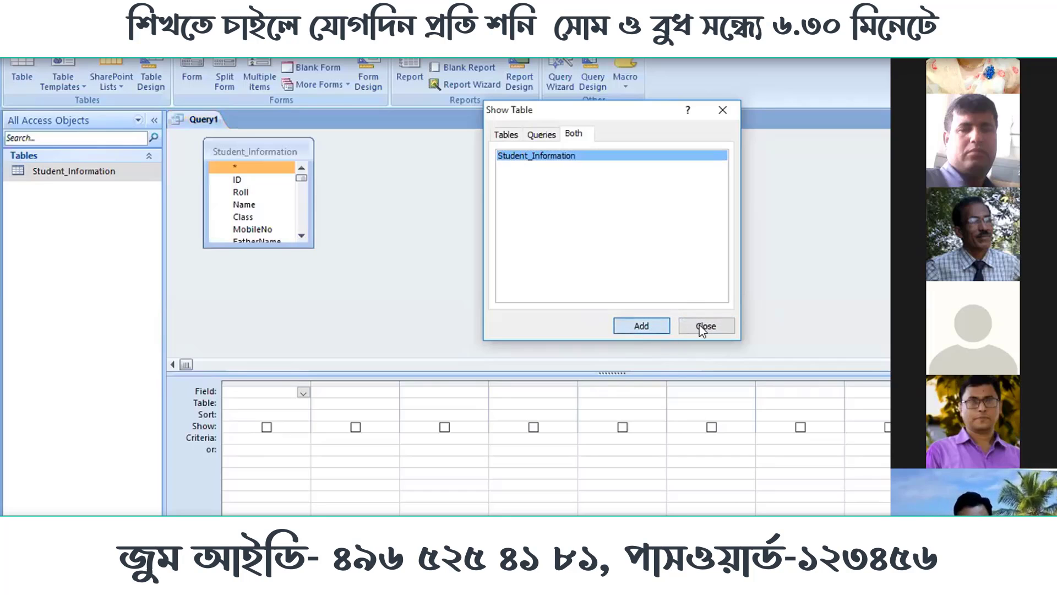
left_click(700, 325)
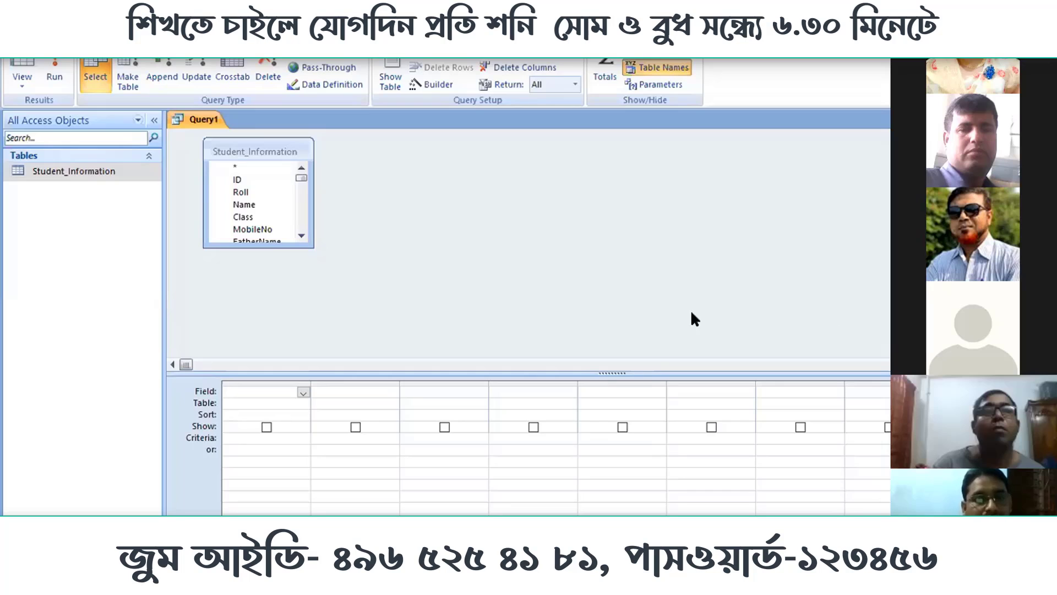
left_click_drag(300, 248, 302, 254)
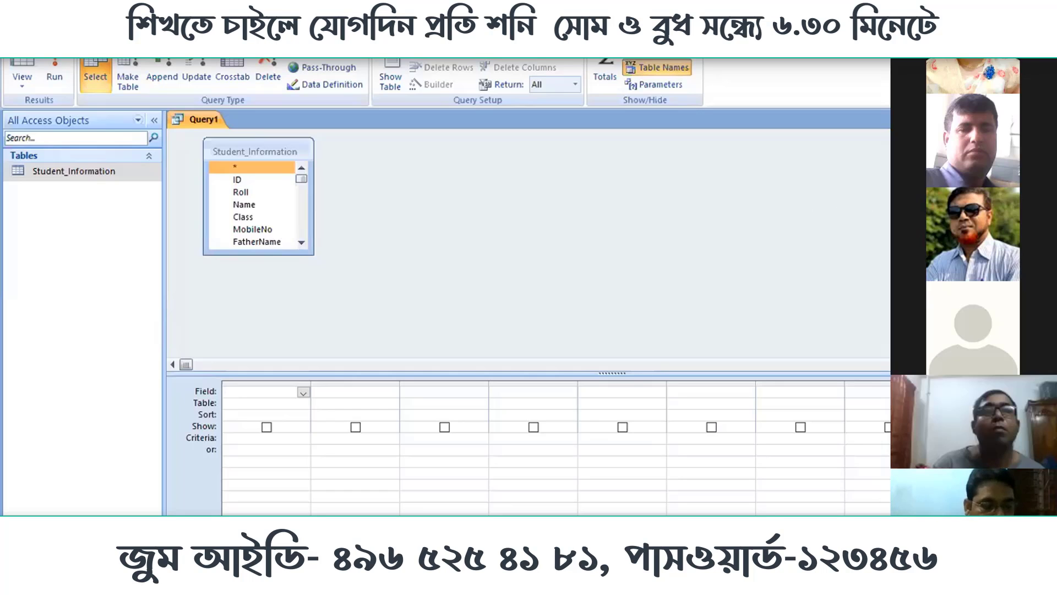
key("ctrl+w")
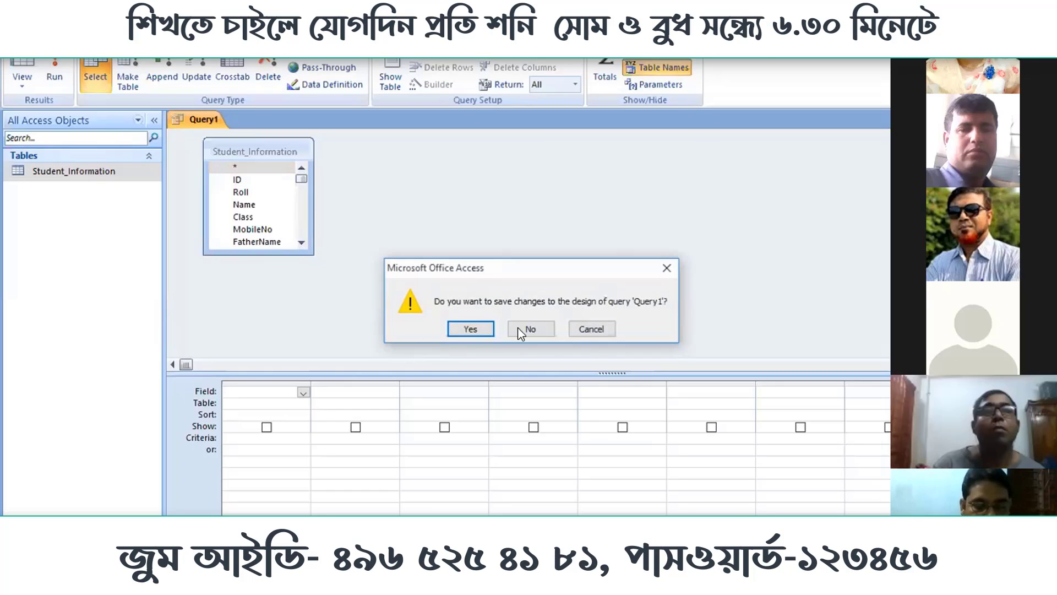
left_click(526, 329)
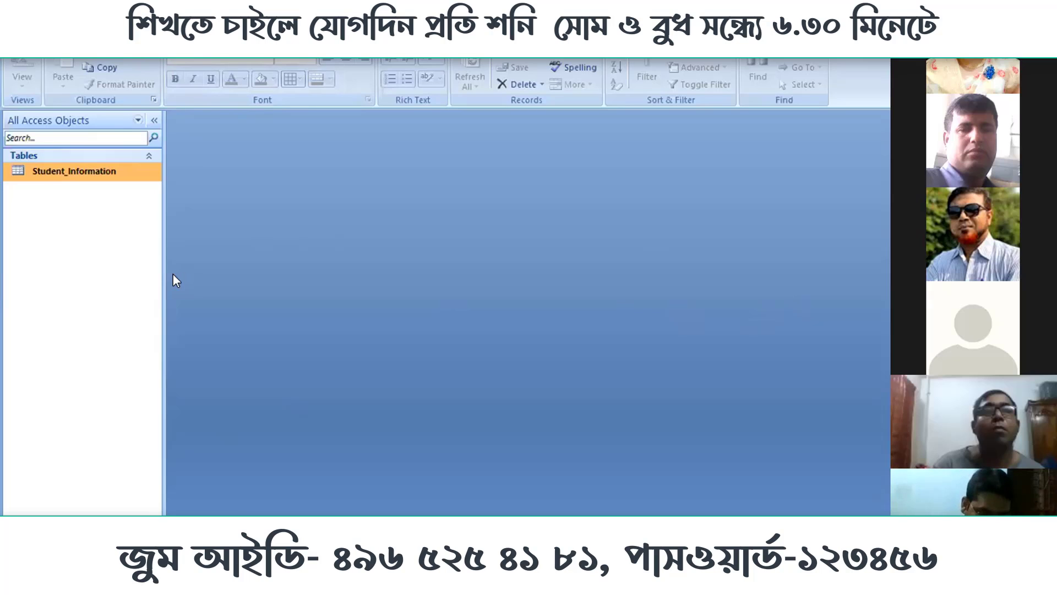
Step: Create a new query in design view from the Student_Information table and add all of the table's fields to the query grid
left_click(88, 36)
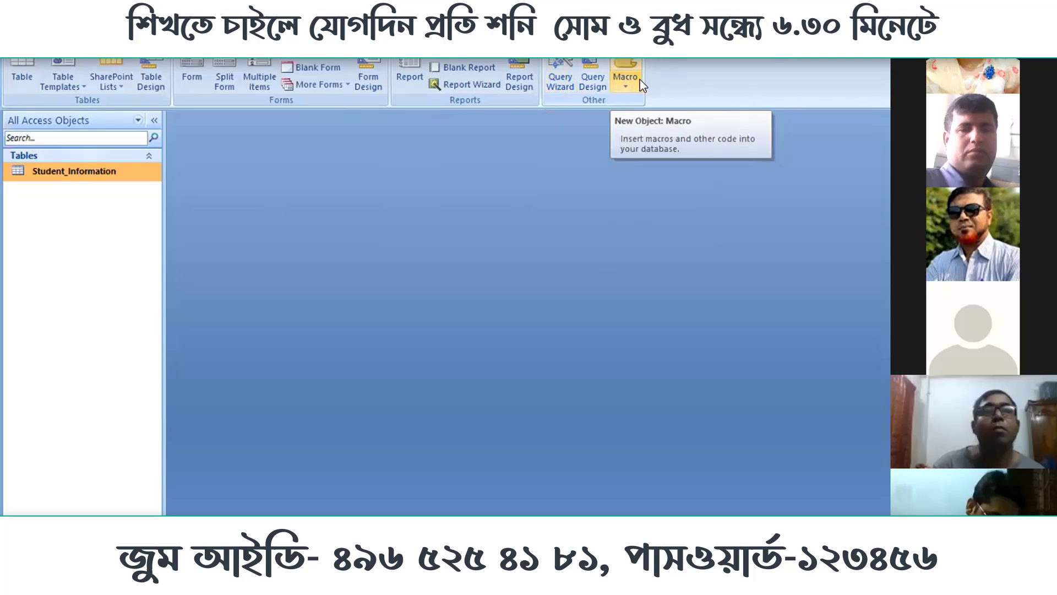
left_click(590, 84)
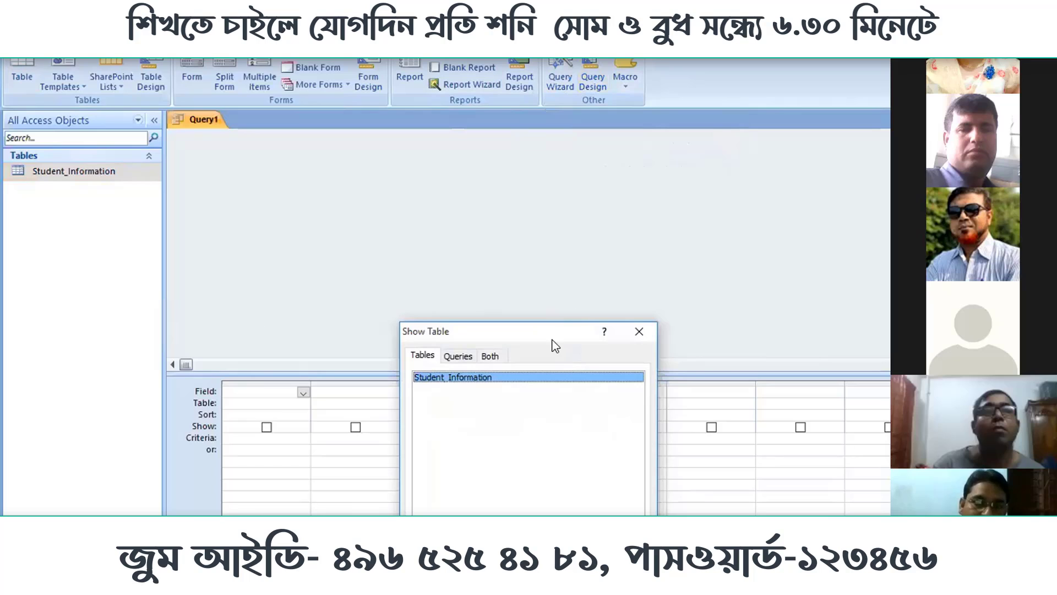
left_click_drag(551, 332, 640, 160)
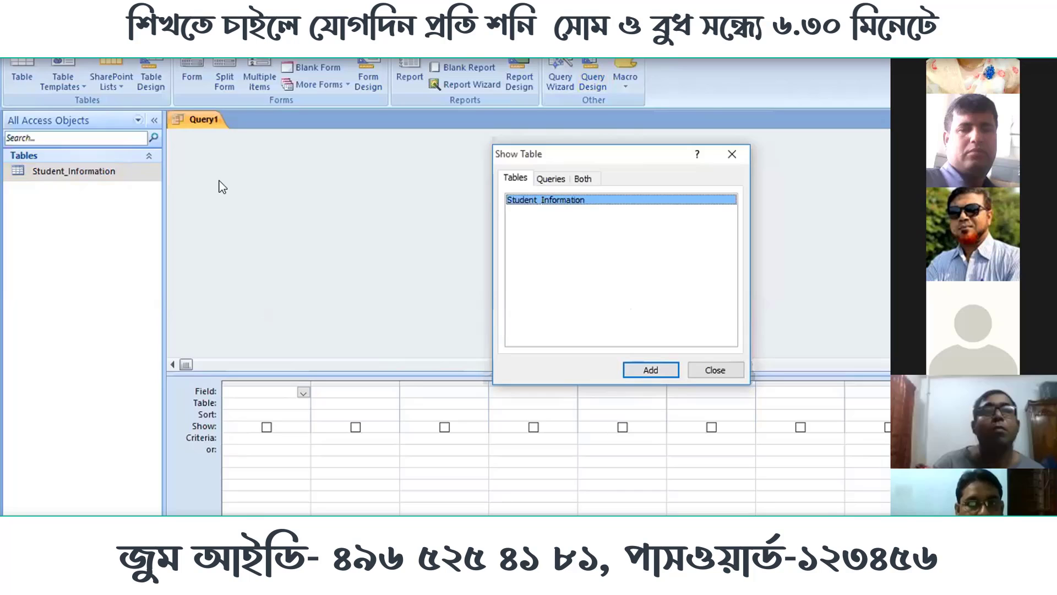
left_click(651, 370)
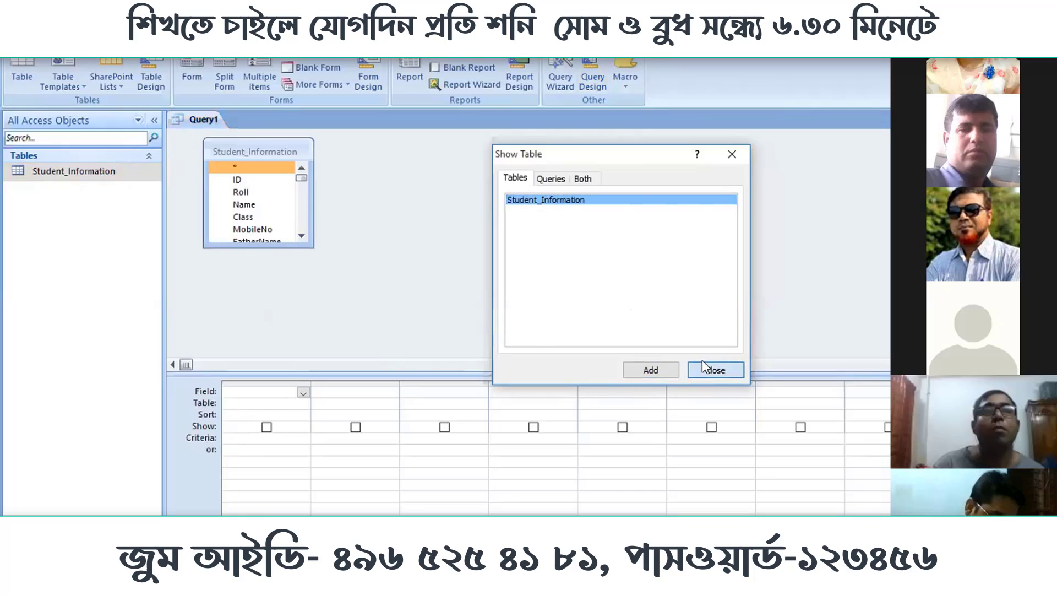
left_click(701, 368)
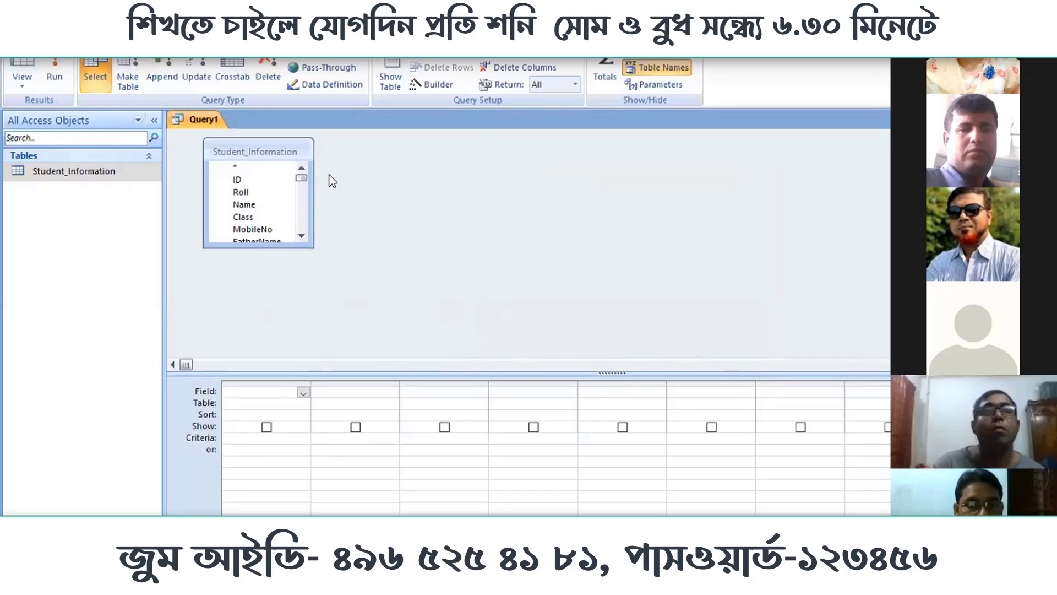
double_click(251, 153)
left_click_drag(251, 159, 292, 396)
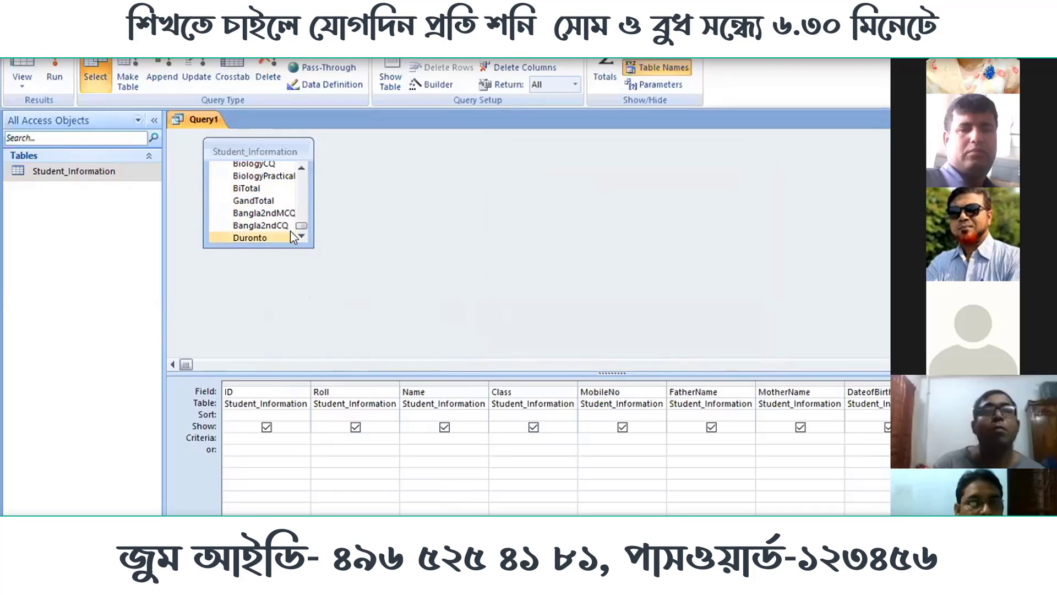
Step: Select all fields of the Student_Information table in the query's field list
left_click_drag(301, 223, 296, 157)
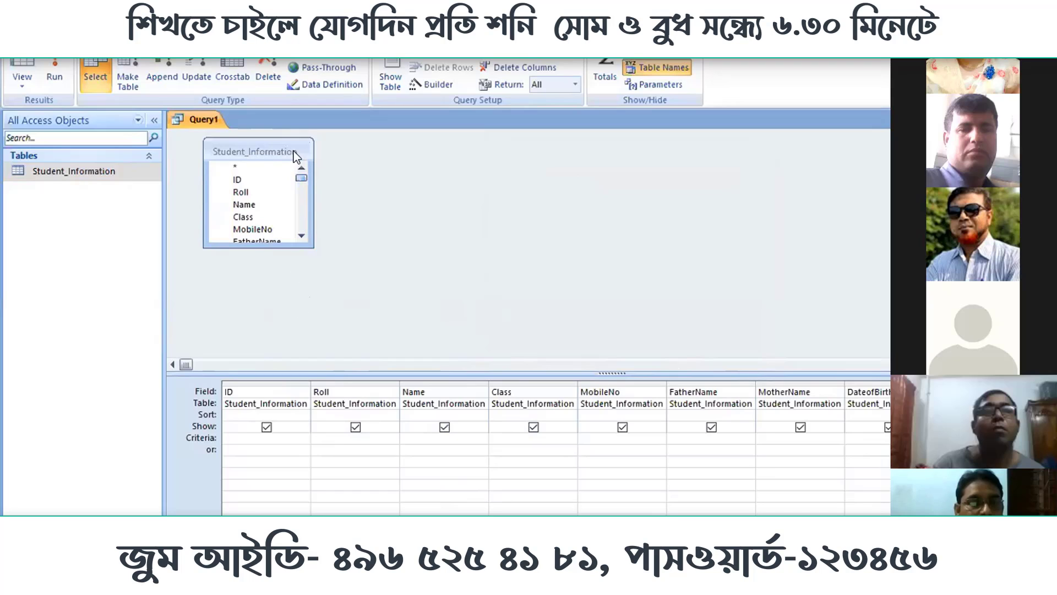
double_click(264, 148)
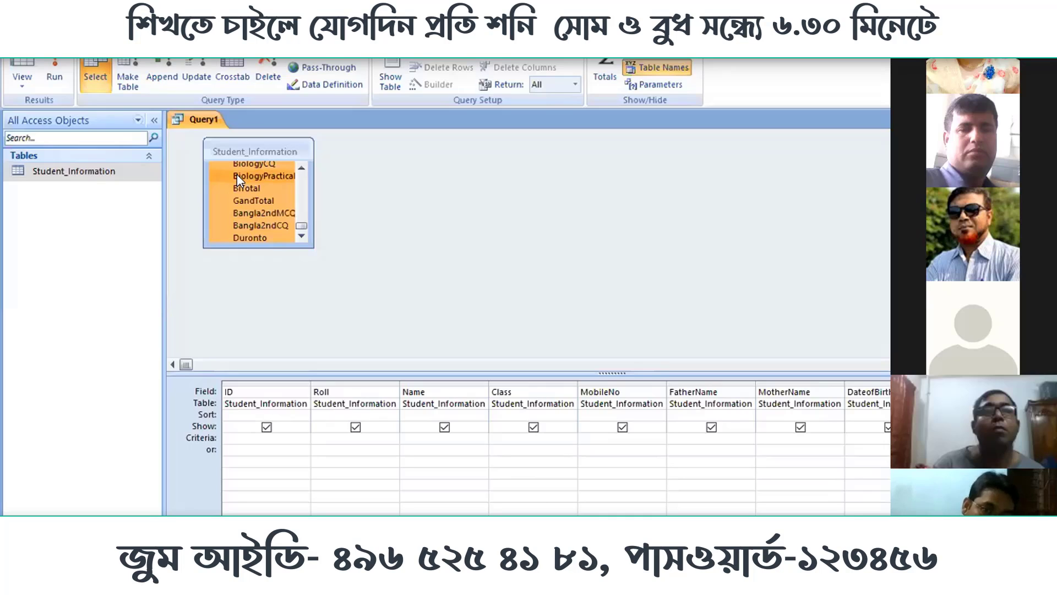
left_click_drag(237, 180, 255, 207)
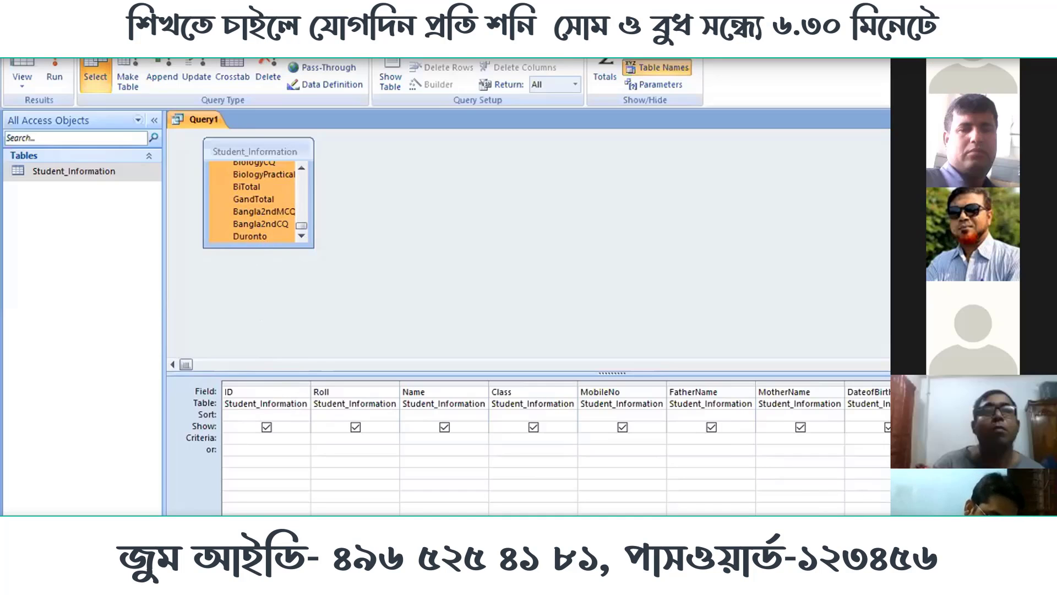
Step: Set the criterion of the Class field to "Nine A" in the query grid and run the query
left_click(1041, 512)
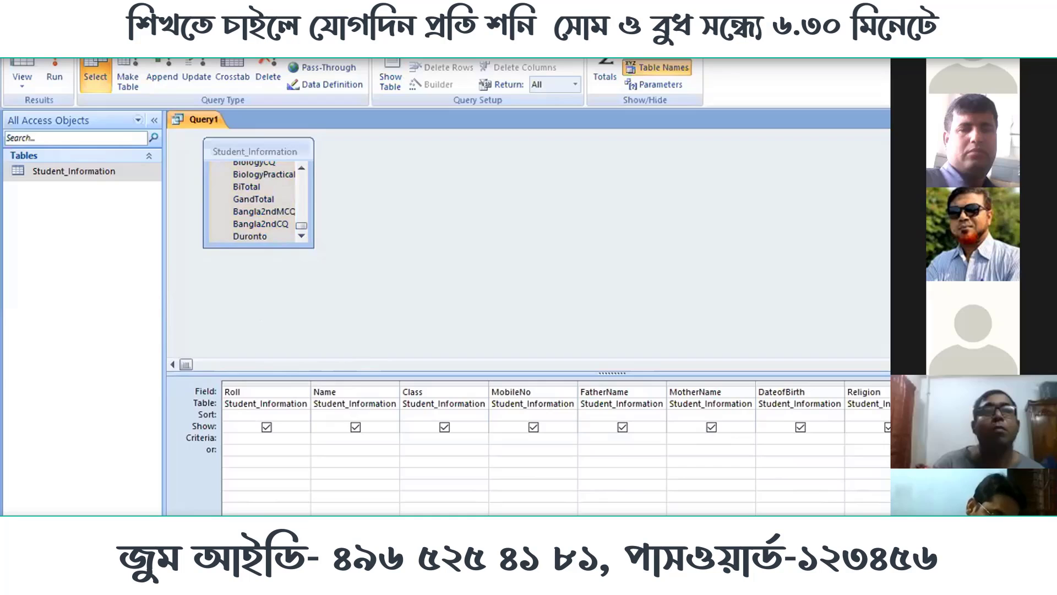
left_click(443, 438)
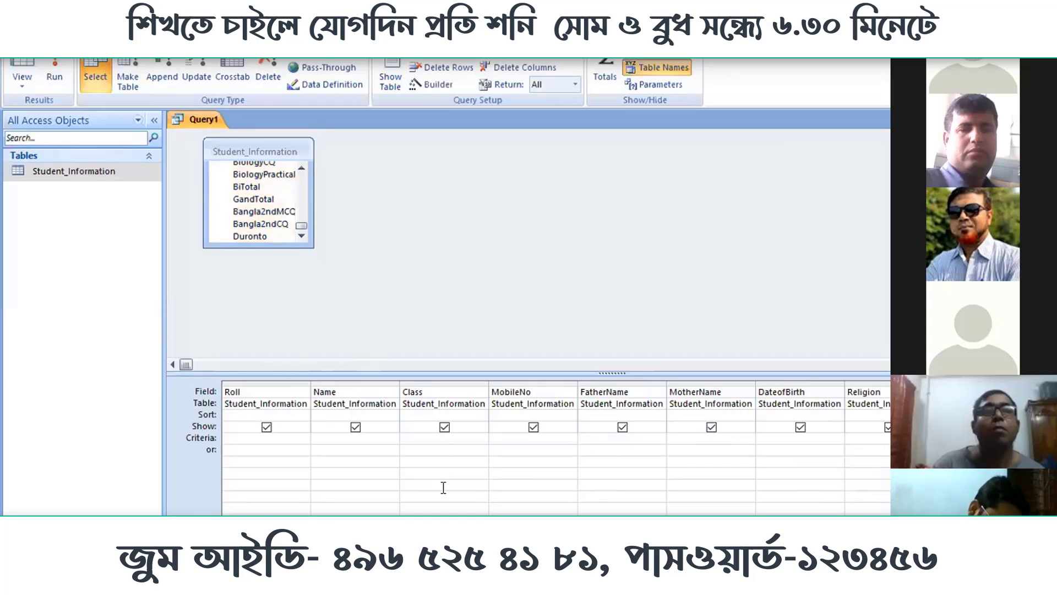
type("Nine")
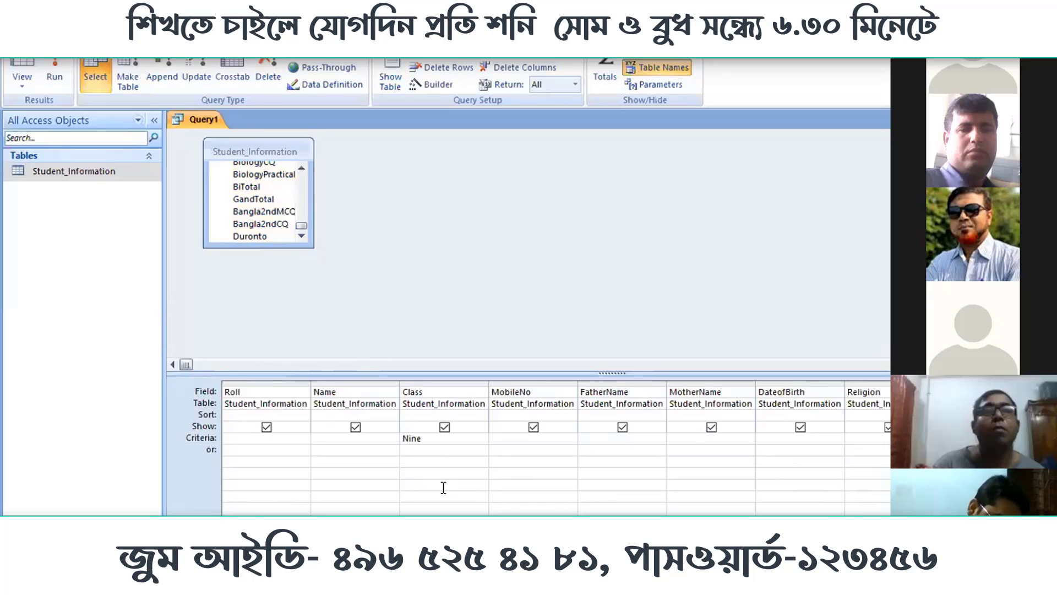
type("A")
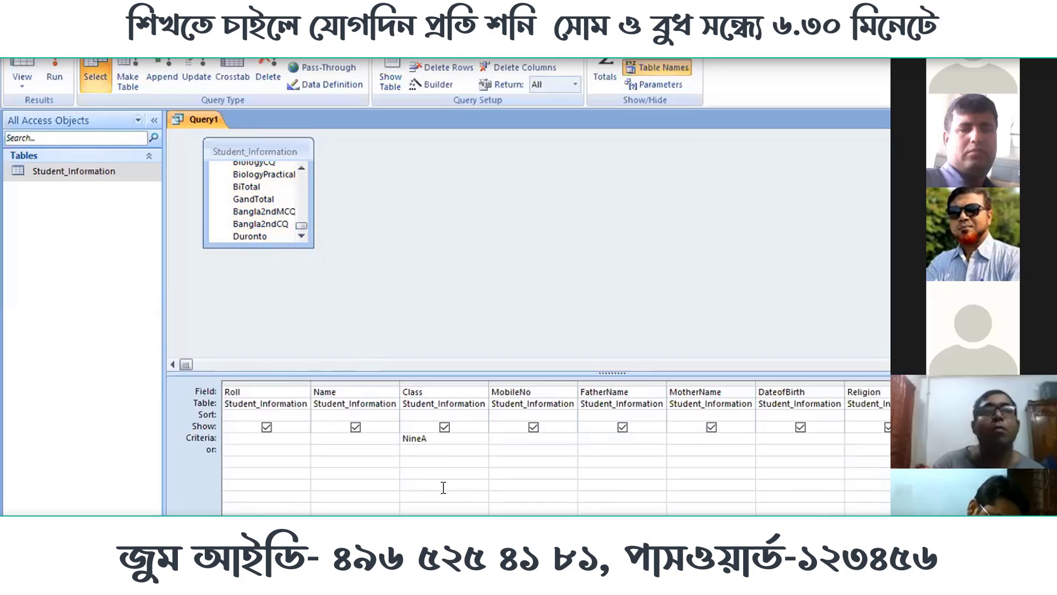
left_click(54, 79)
left_click(25, 71)
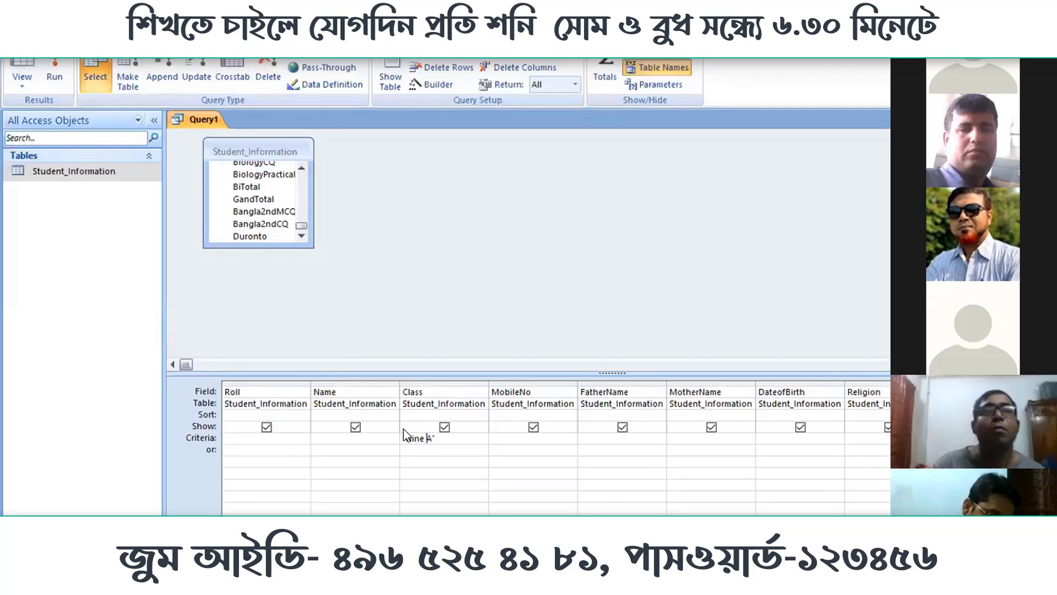
left_click(424, 439)
left_click(58, 87)
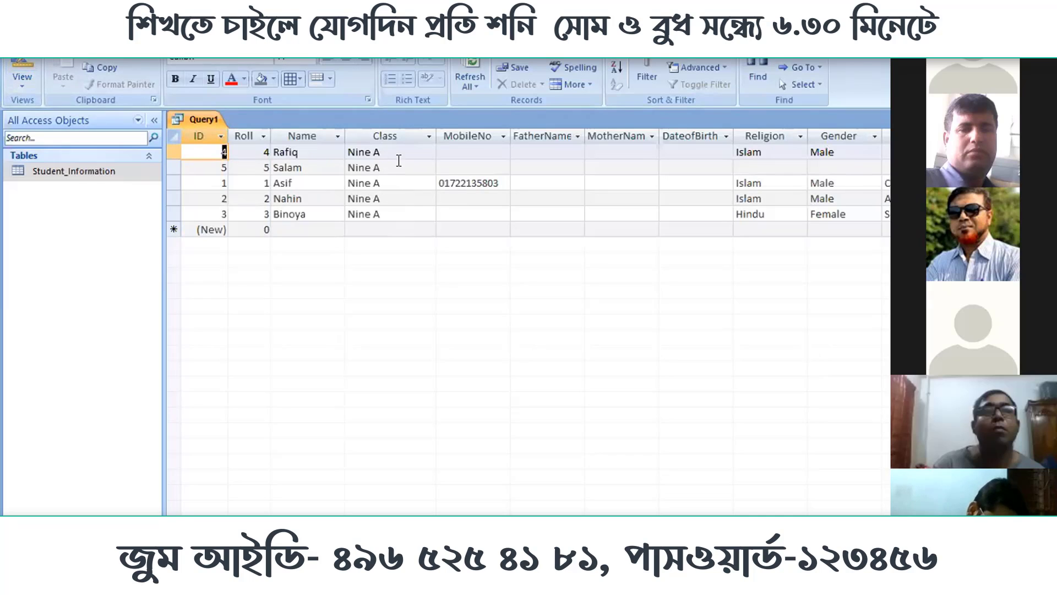
left_click(360, 229)
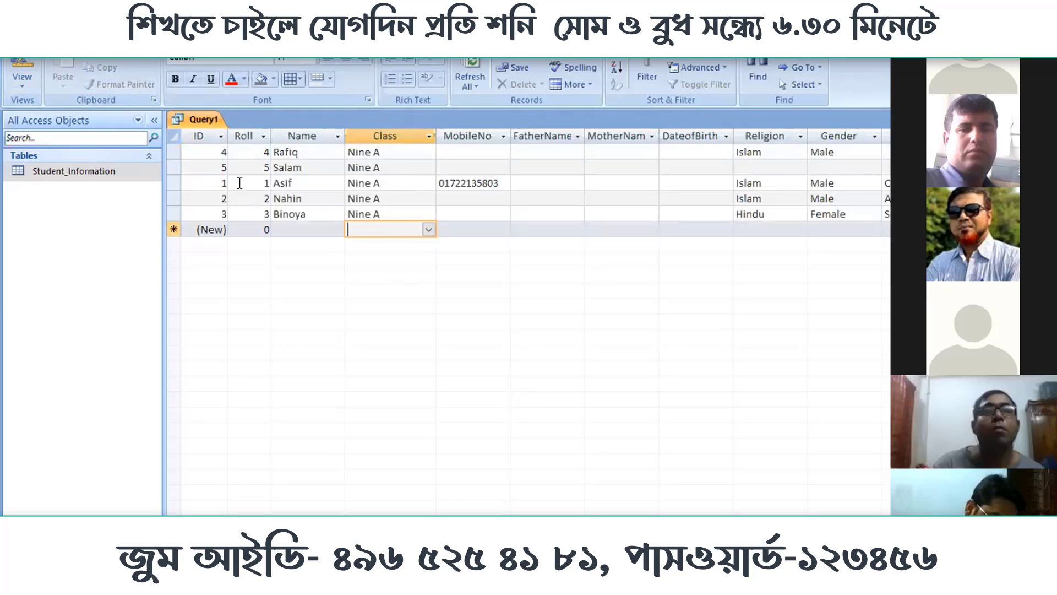
Step: Open the Student_Information table and set the class to Six A for roll 4 and Seven A for roll 3
double_click(40, 178)
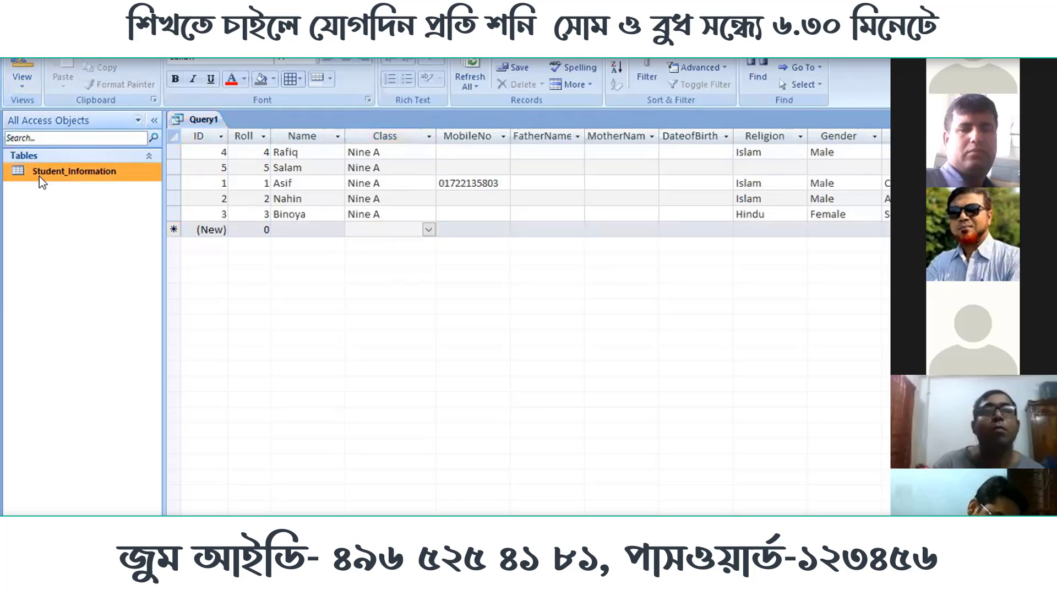
left_click(428, 199)
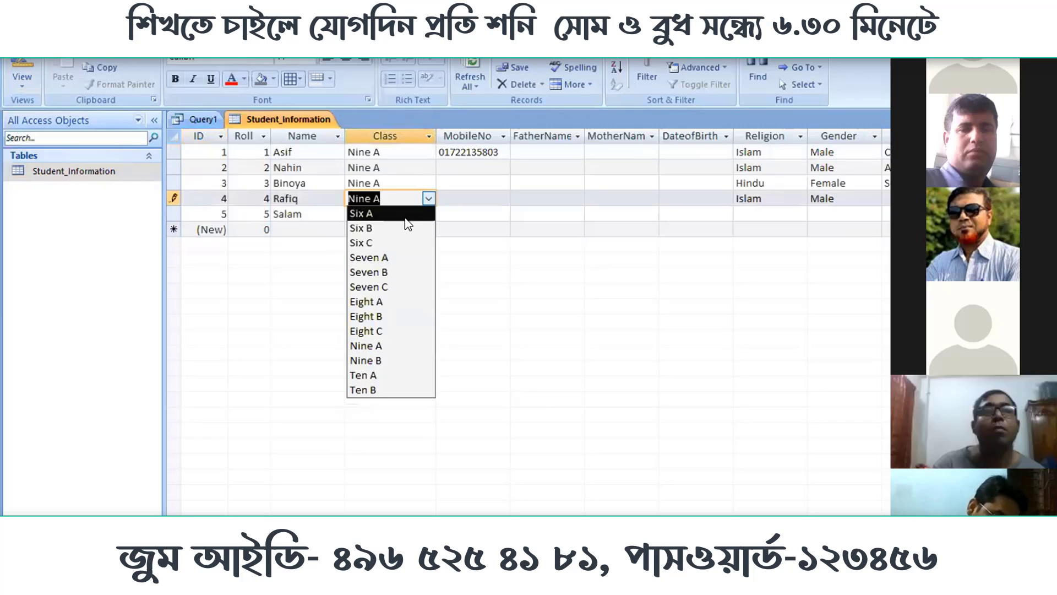
left_click(407, 215)
left_click(418, 183)
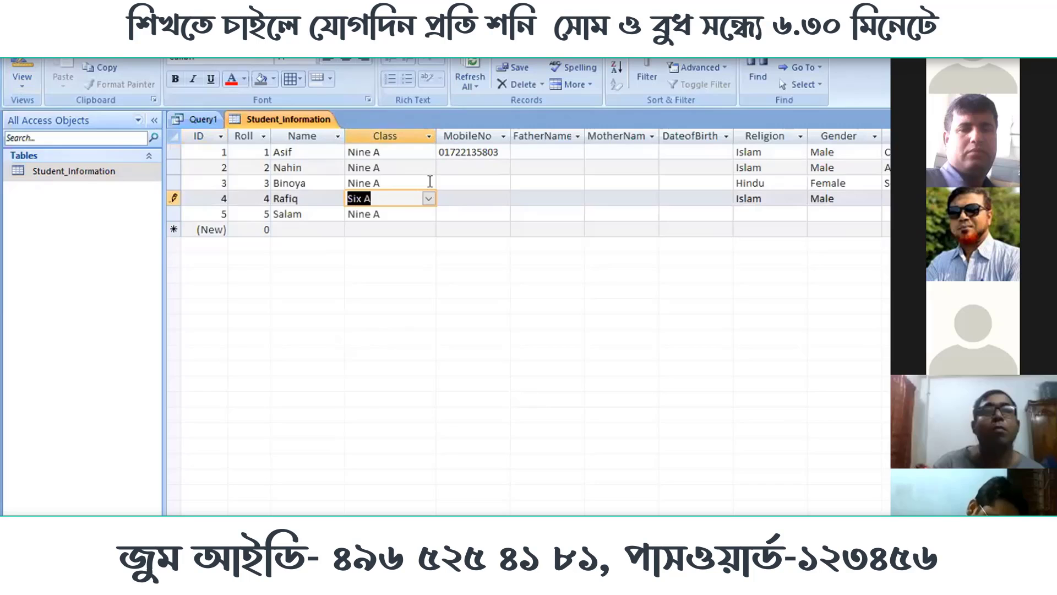
left_click(428, 183)
left_click(392, 243)
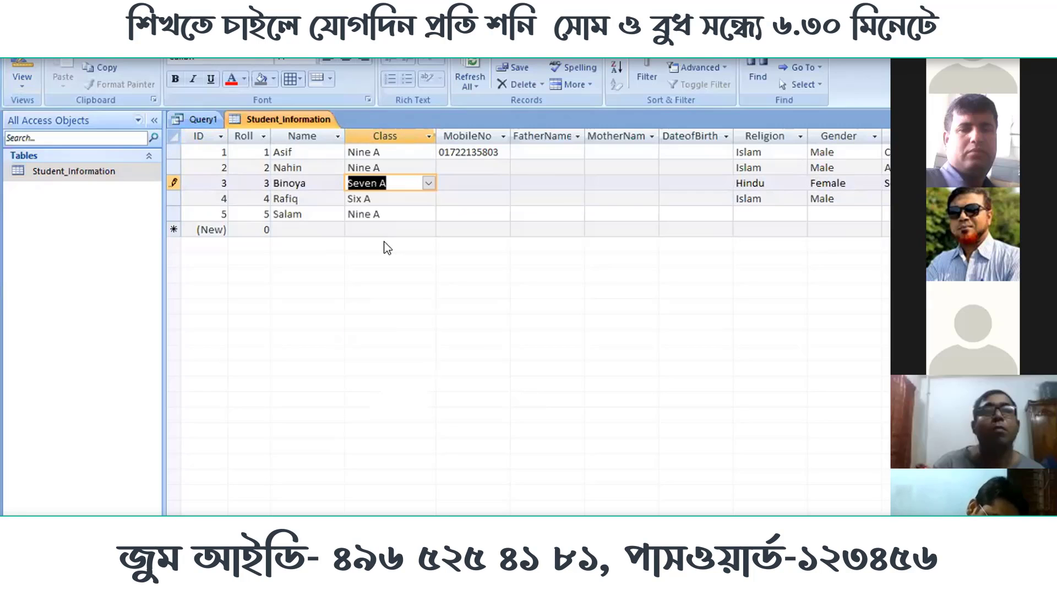
left_click(321, 158)
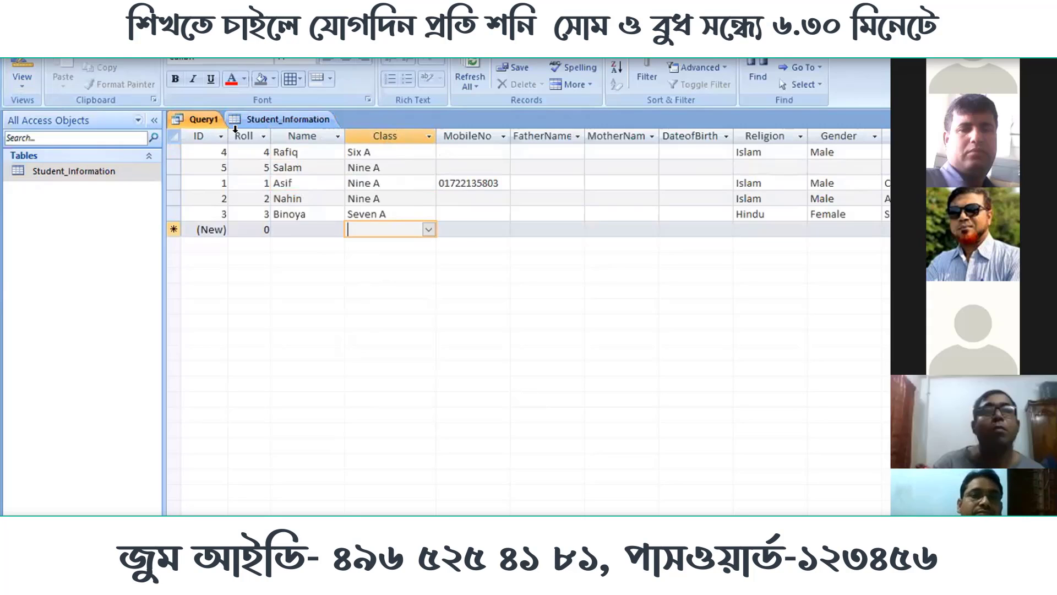
Step: Rerun the query with the Class criterion and check which students it returns
left_click(22, 64)
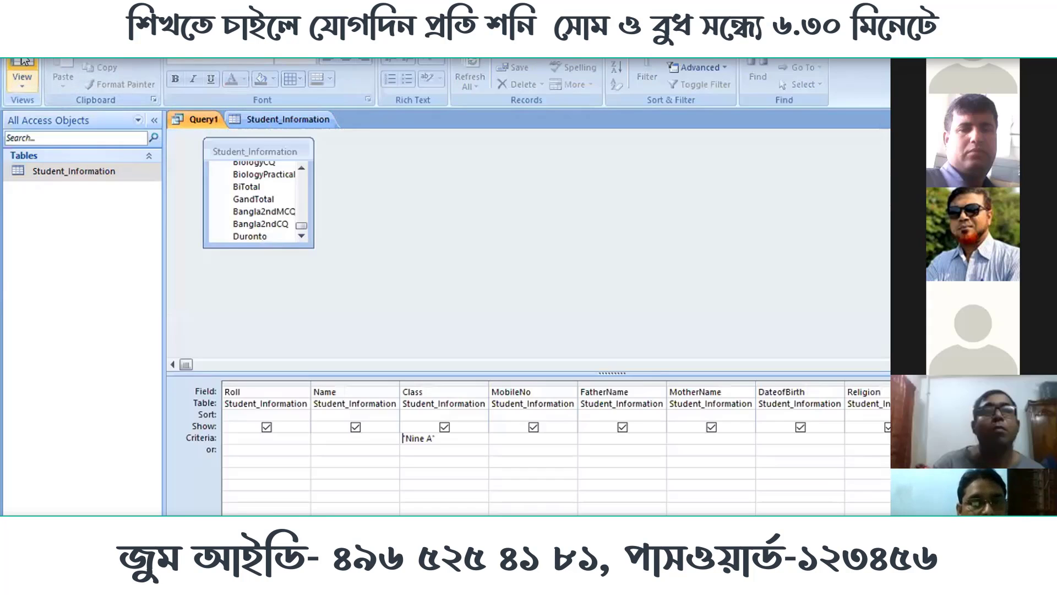
left_click(55, 70)
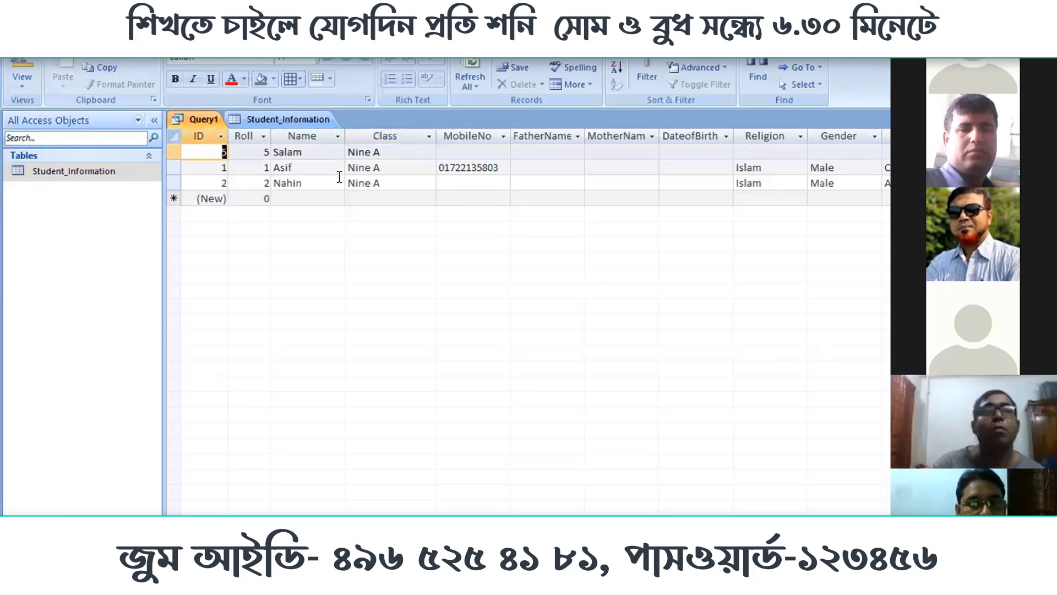
left_click_drag(407, 169, 406, 186)
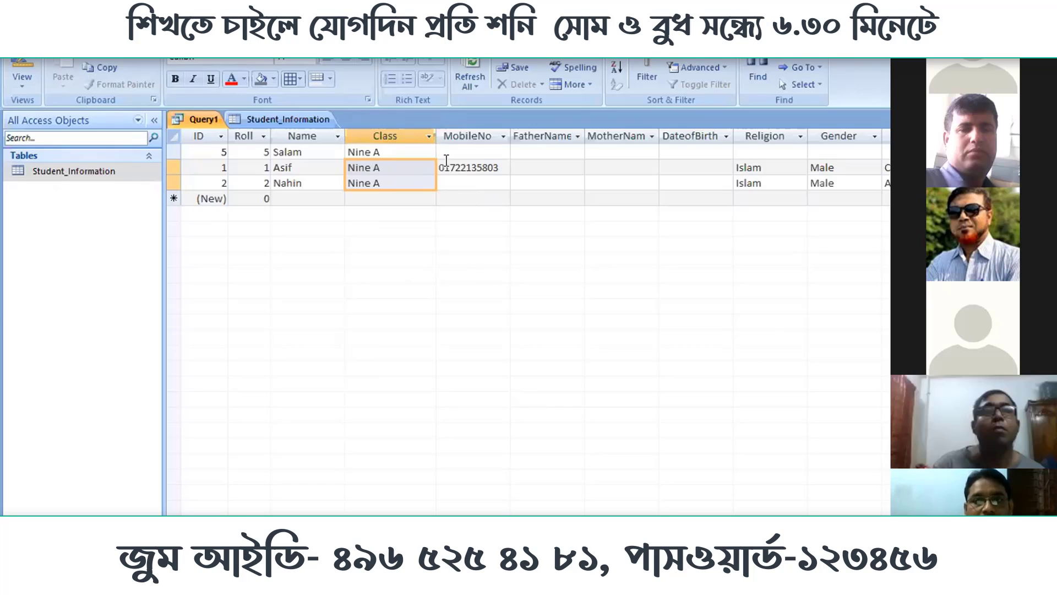
Step: Return to the query design and delete the "Nine A" criterion from the Class field
left_click(32, 65)
left_click(459, 446)
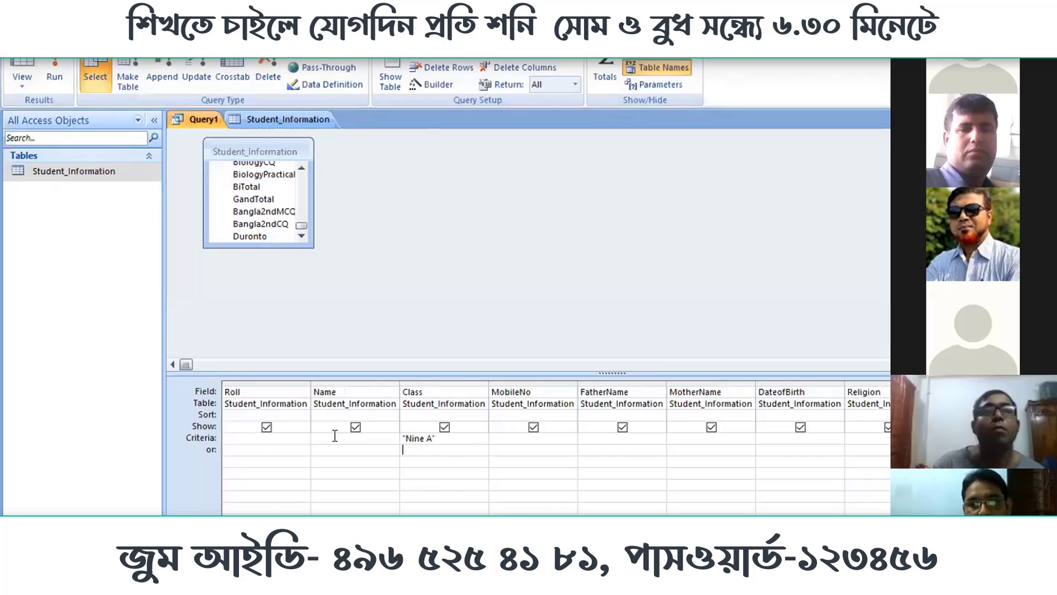
left_click_drag(456, 438, 286, 431)
key("Delete")
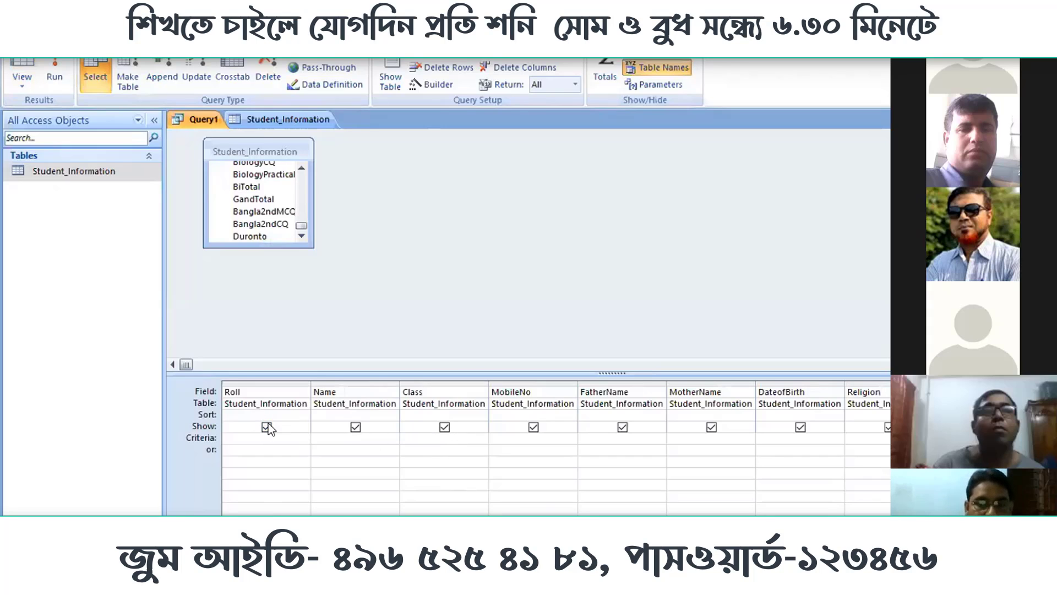
Step: Clear the BTotal field name from its column next to Bangla1stCQ in the query grid
scroll(556, 449, "right", 8)
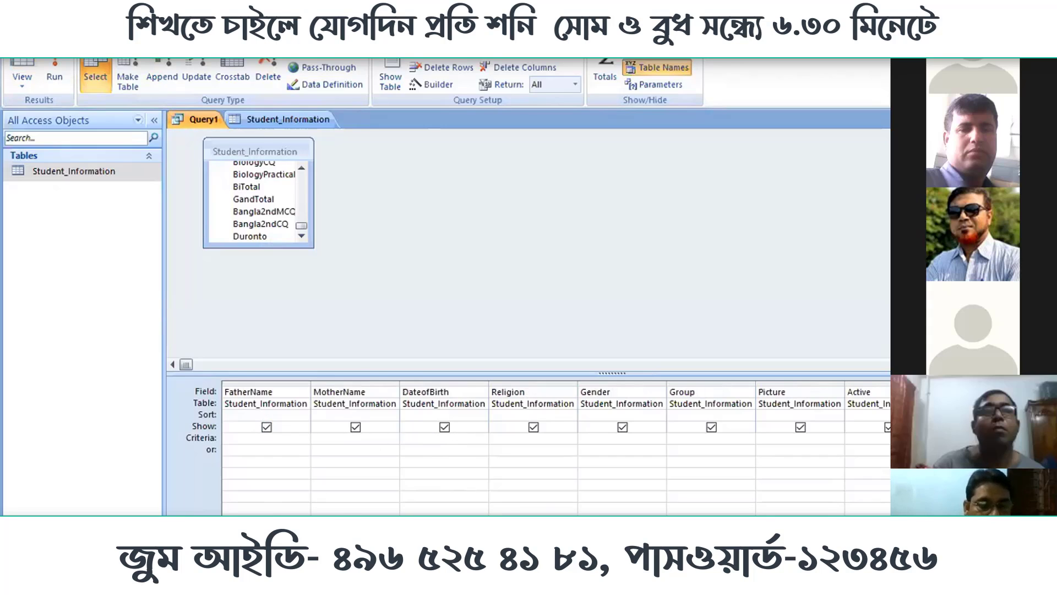
scroll(556, 449, "right", 1)
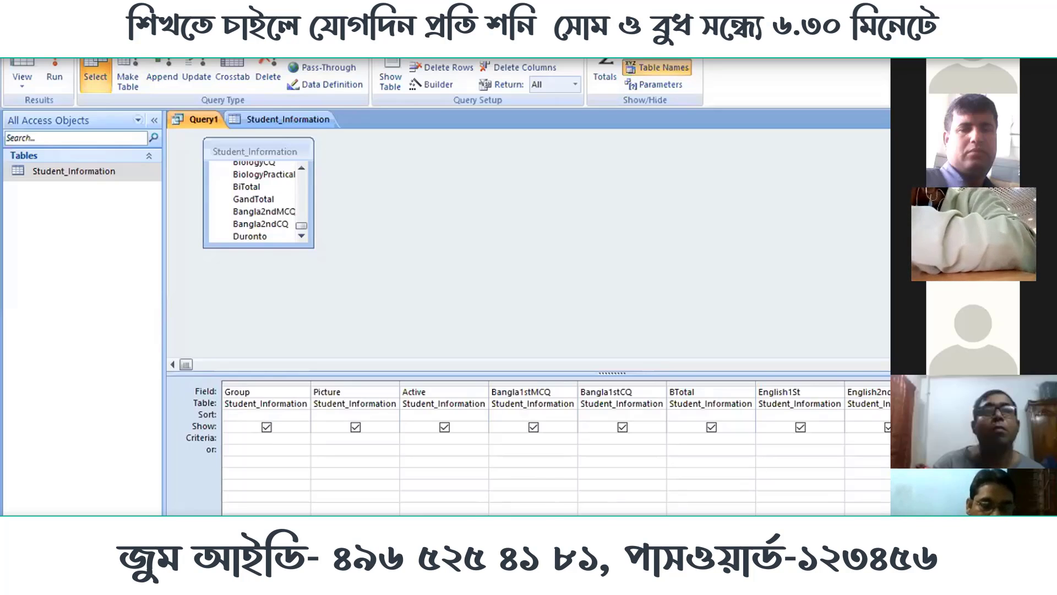
scroll(556, 449, "right", 1)
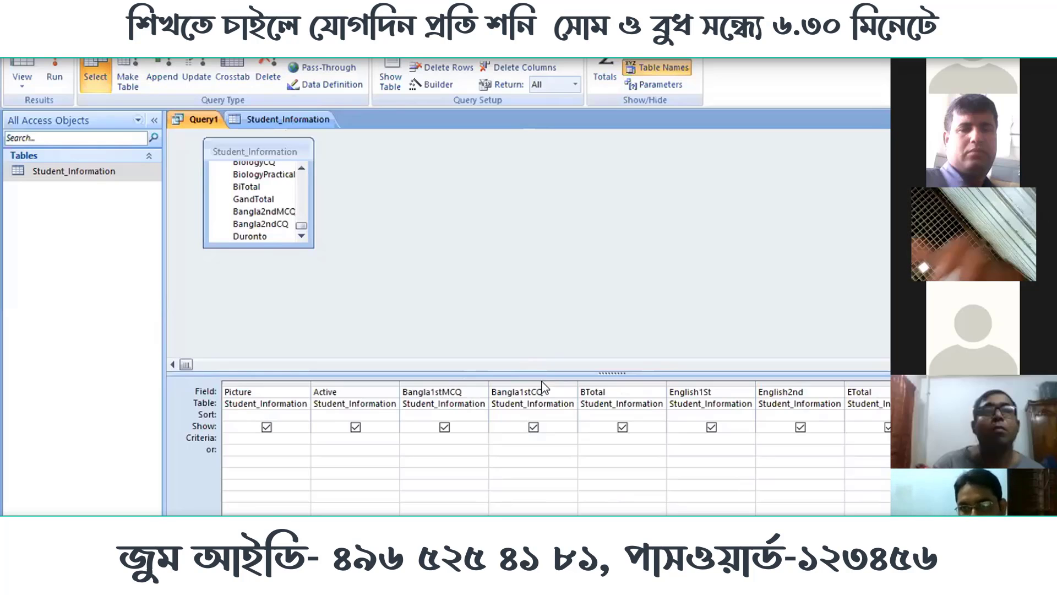
left_click(617, 389)
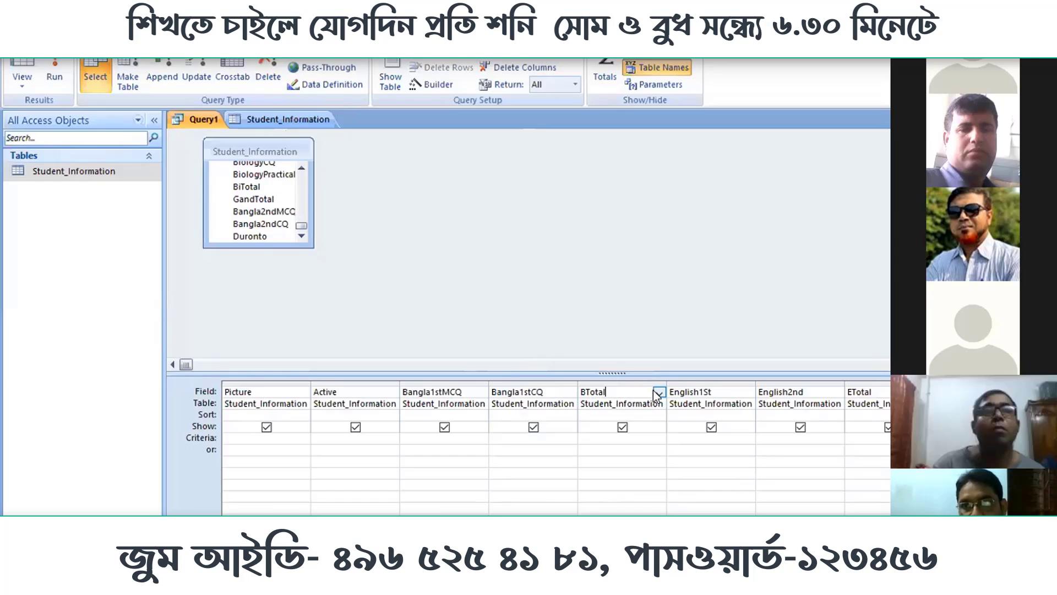
left_click(617, 382)
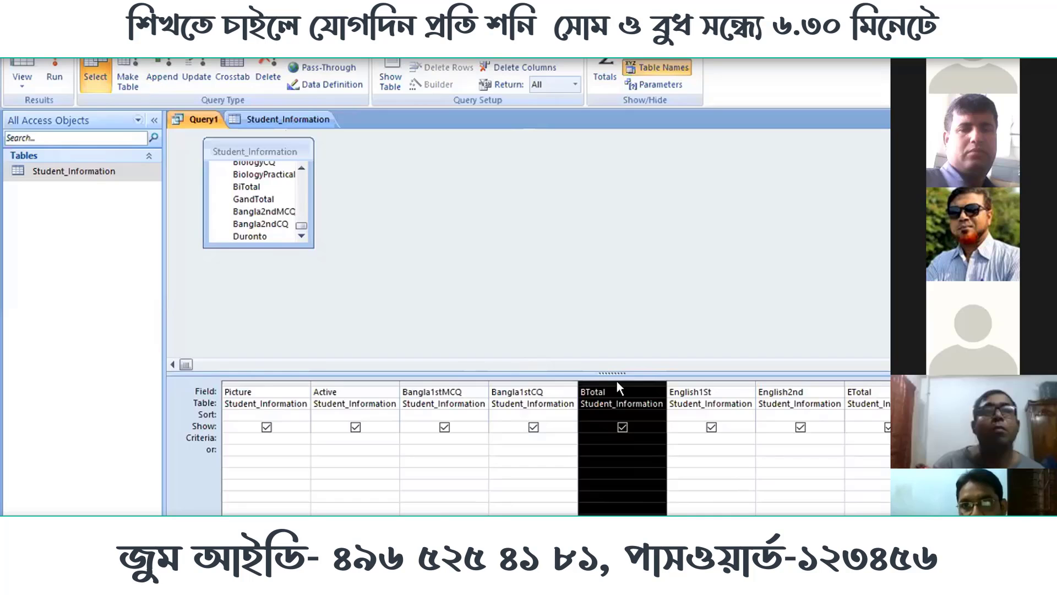
left_click(639, 392)
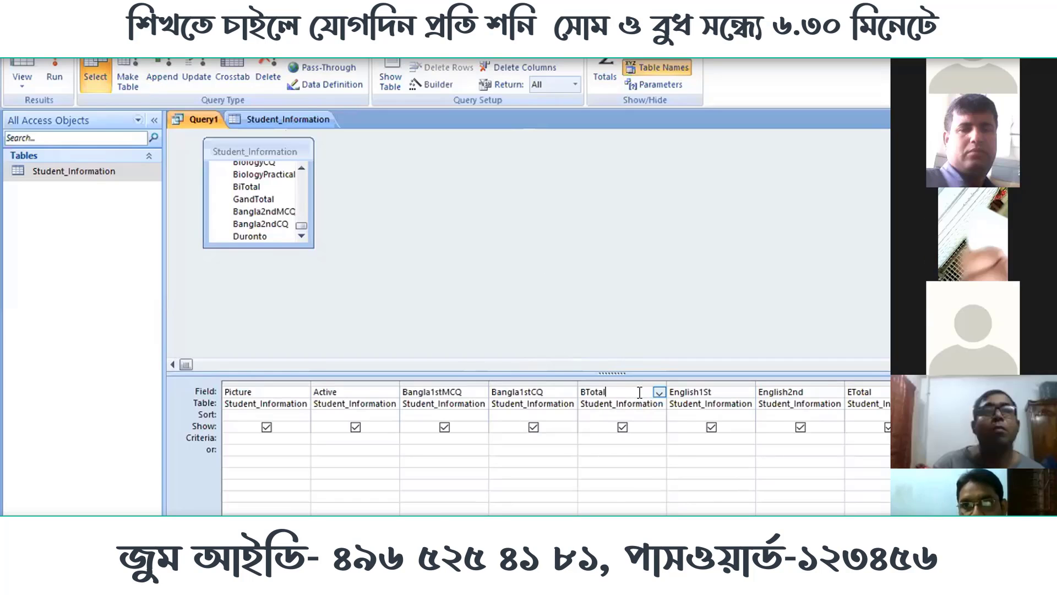
key("BackSpace")
key("BackSpace")
key("BackSpace")
key("BackSpace")
key("BackSpace")
key("BackSpace")
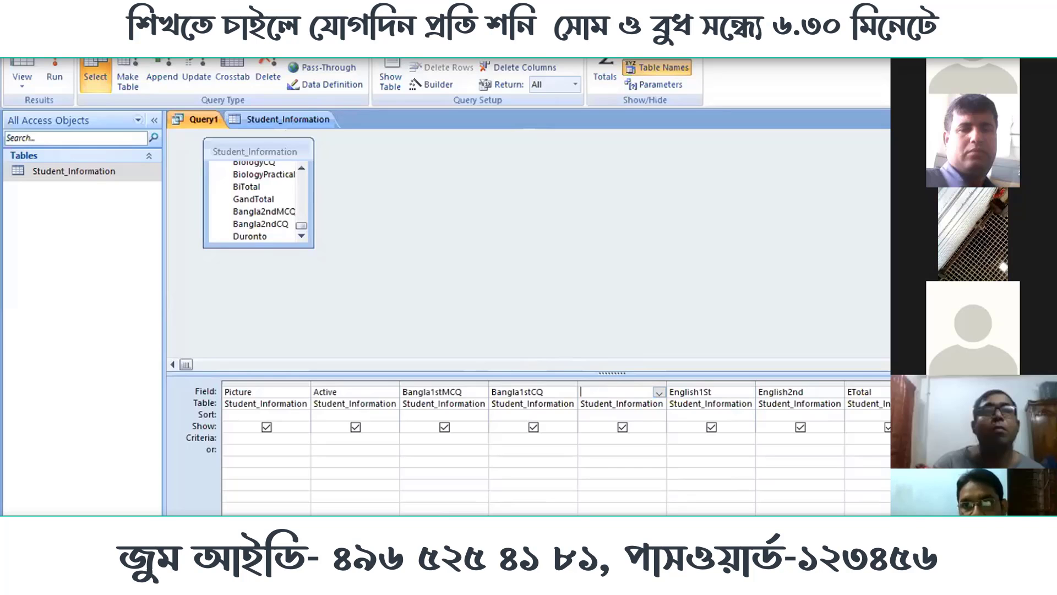
Step: Close the query without saving it, and close the Student_Information table
key("ctrl+w")
left_click(528, 325)
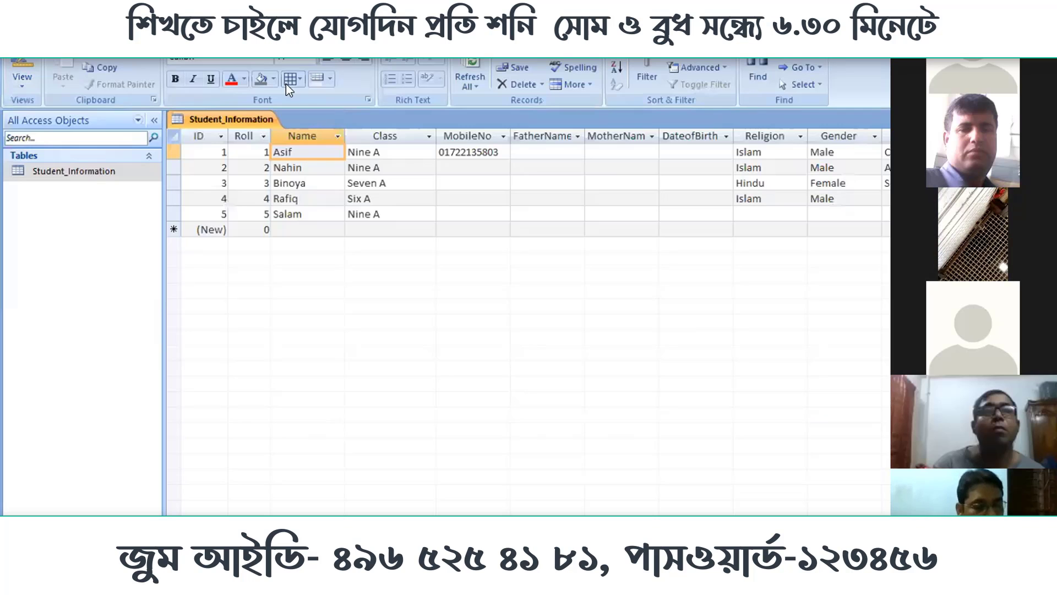
key("ctrl+w")
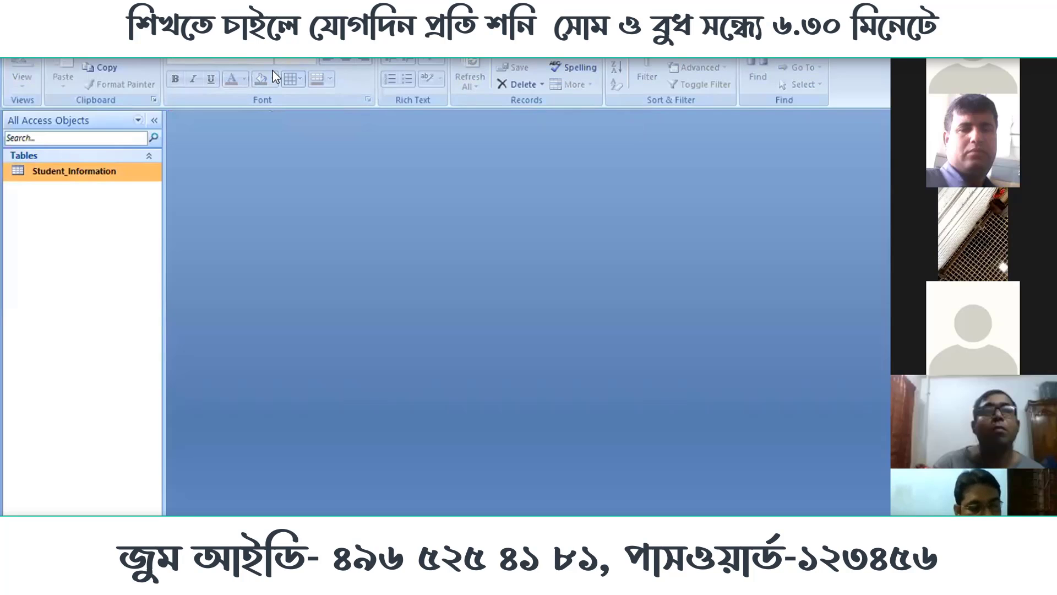
Step: Create a new query in design view based on the Student_Information table
left_click(95, 34)
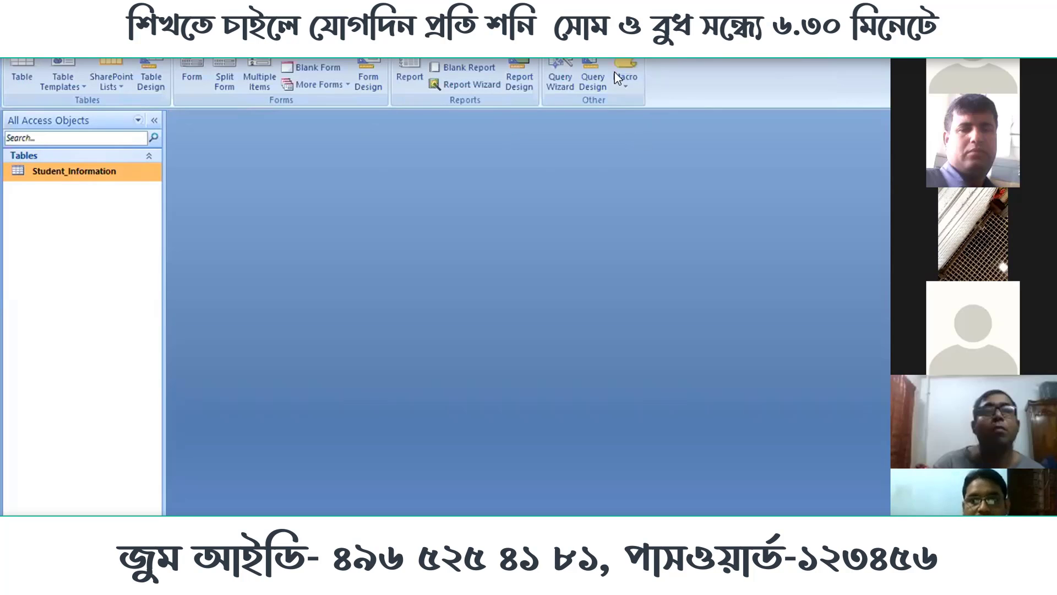
left_click(592, 68)
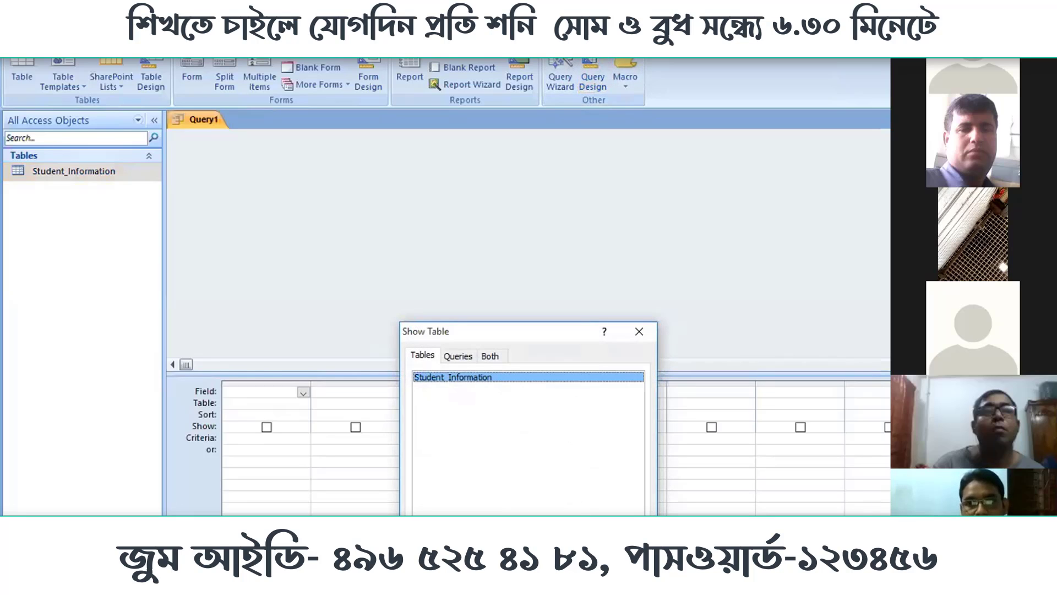
left_click(566, 559)
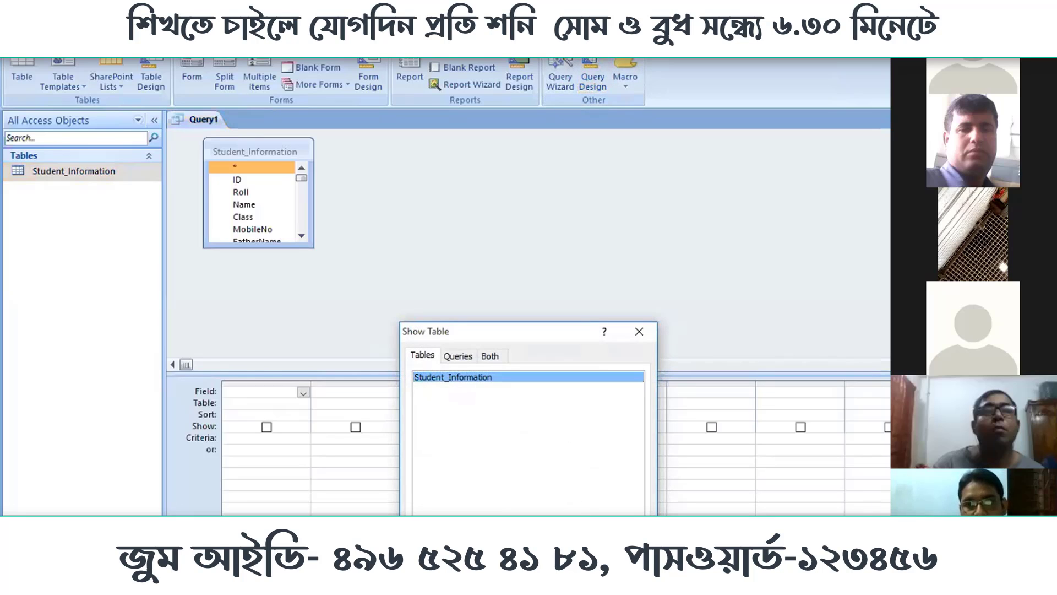
left_click(621, 559)
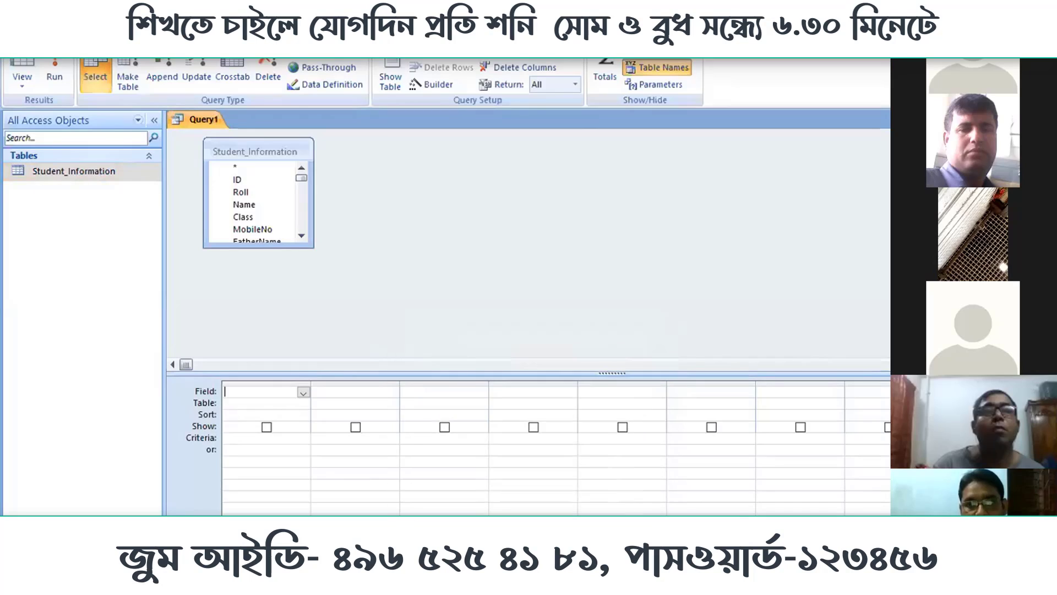
Step: Add the Roll, Name and Class fields to the query grid
double_click(250, 192)
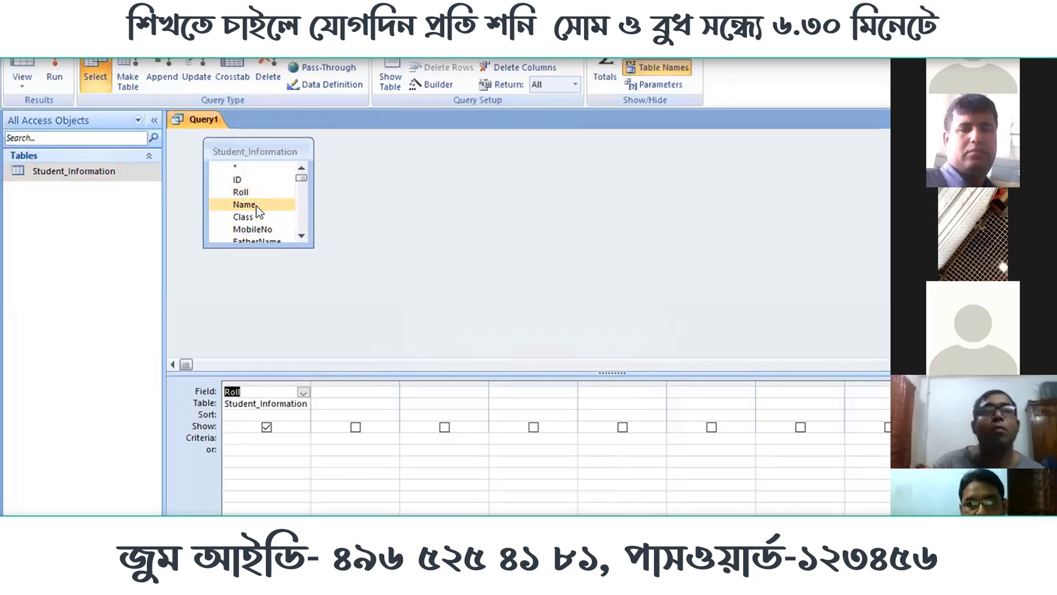
double_click(256, 206)
left_click(278, 225)
left_click(278, 217)
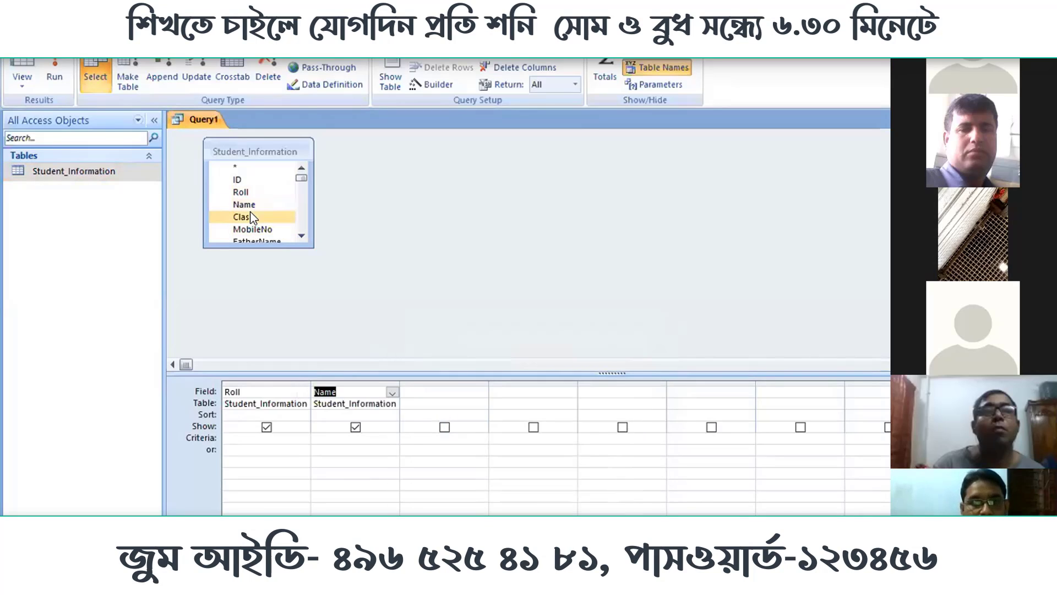
double_click(287, 216)
Step: Add the Bangla1stMCQ and Bangla1stCQ fields to the query grid after Class
left_click_drag(302, 180, 301, 194)
left_click(265, 193)
double_click(265, 193)
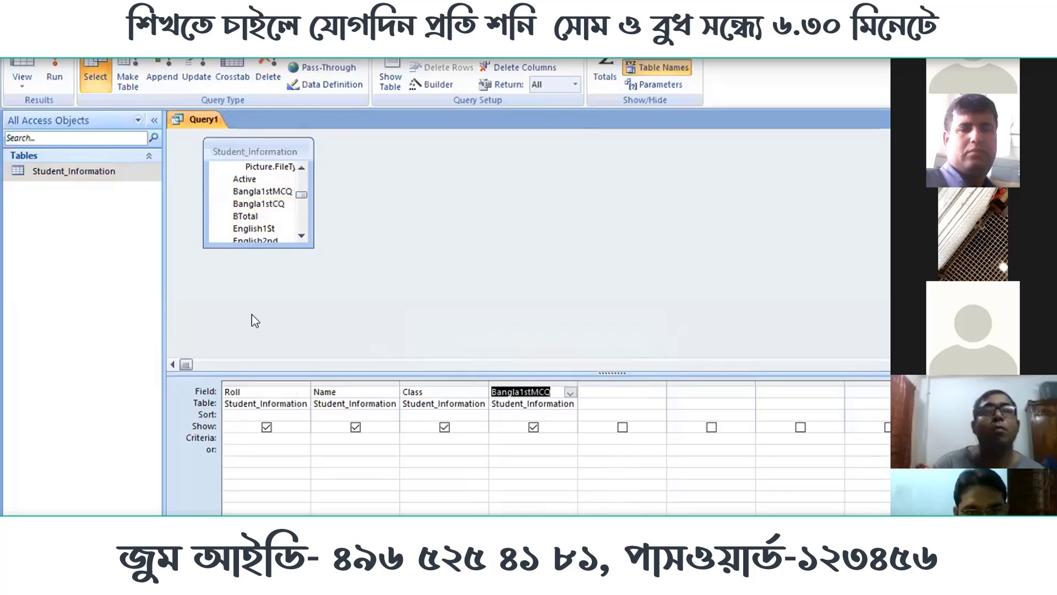
left_click(194, 478)
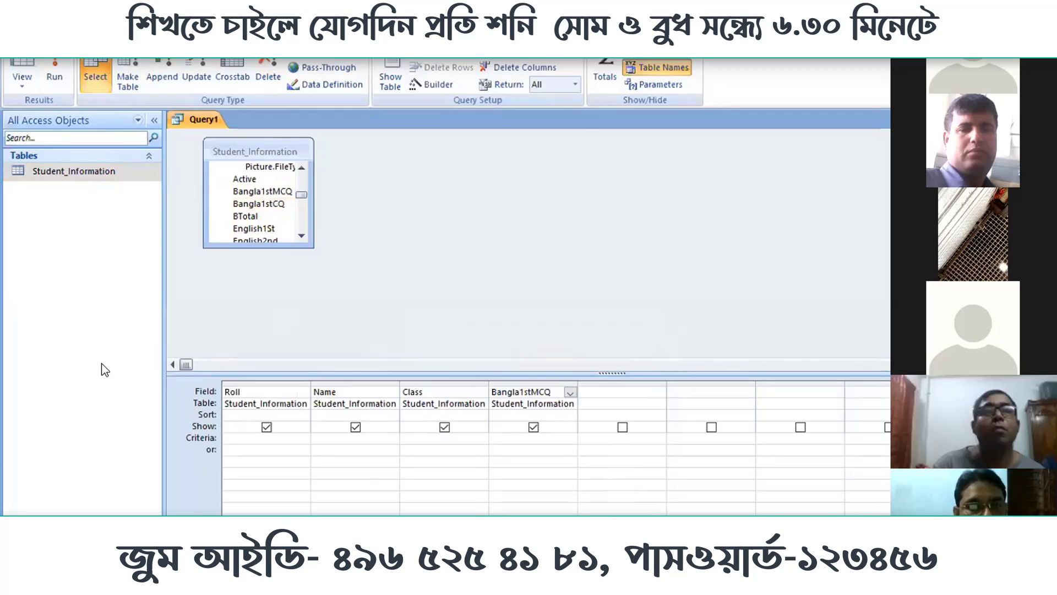
double_click(271, 202)
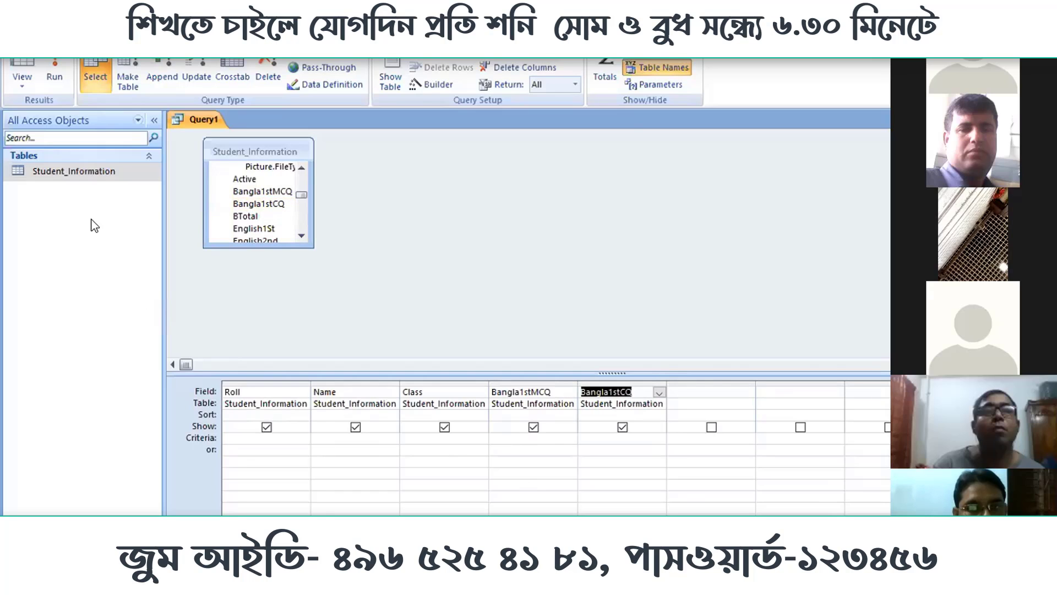
Step: Open the Student_Information table in design view
left_click(79, 173)
right_click(79, 173)
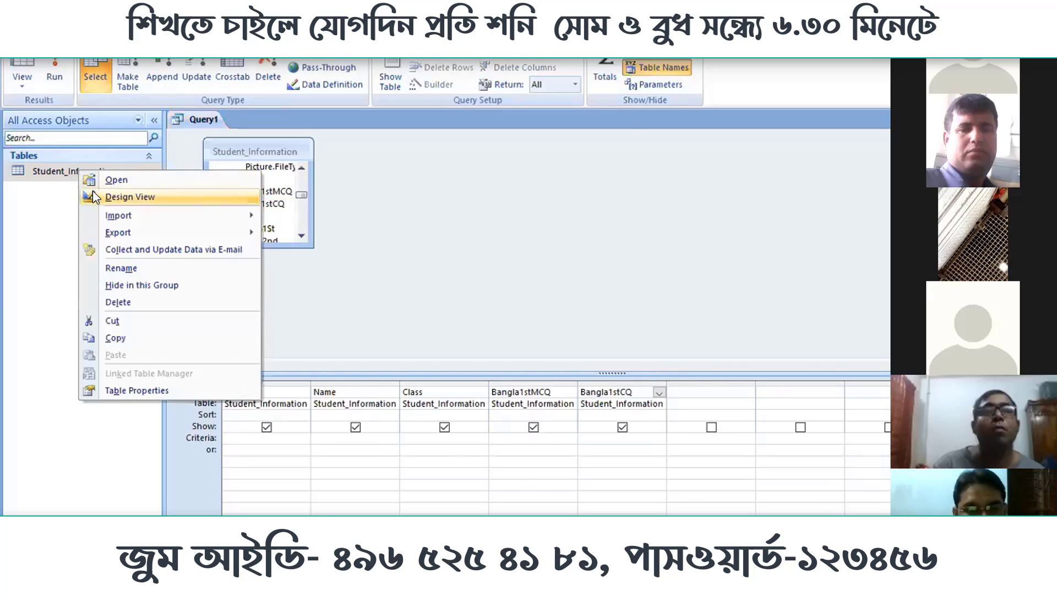
left_click(93, 191)
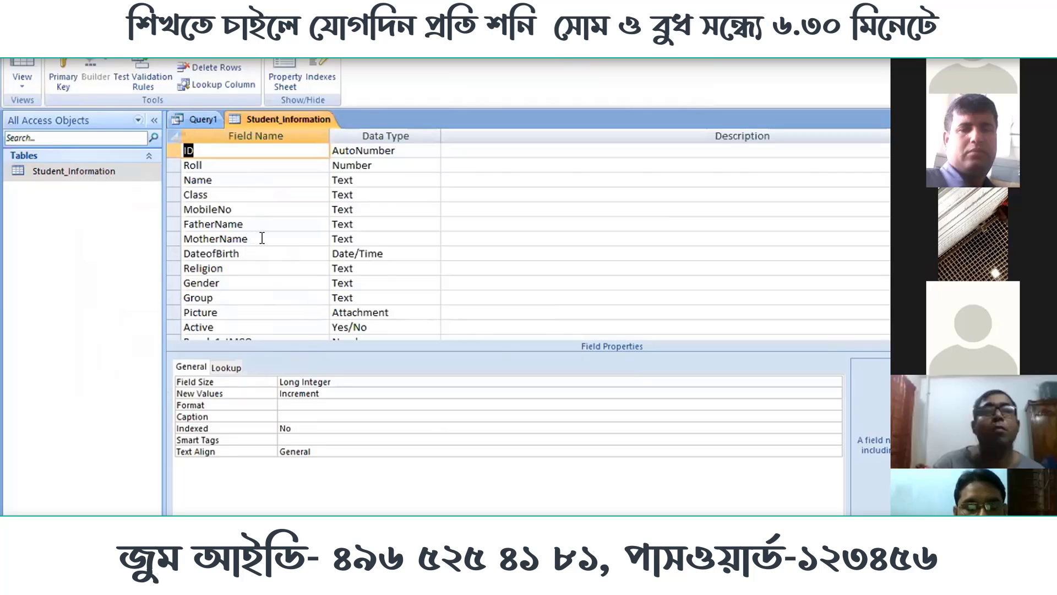
Step: Rename the Bangla2ndCQ field in the Student_Information table design to Bangla_2nd_CQ
scroll(260, 239, "down", 2)
scroll(223, 258, "down", 1)
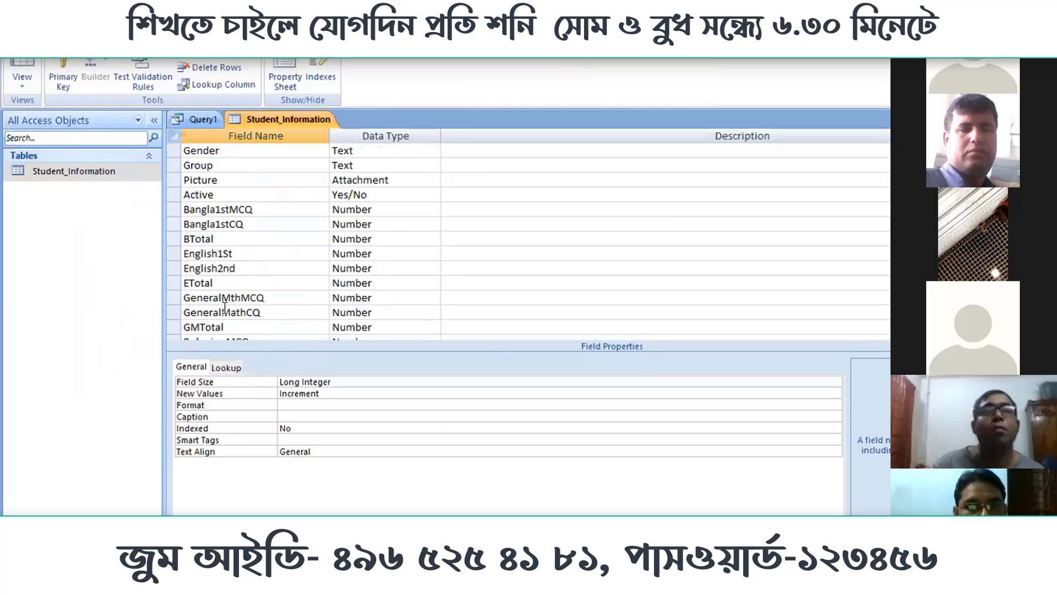
scroll(228, 309, "down", 7)
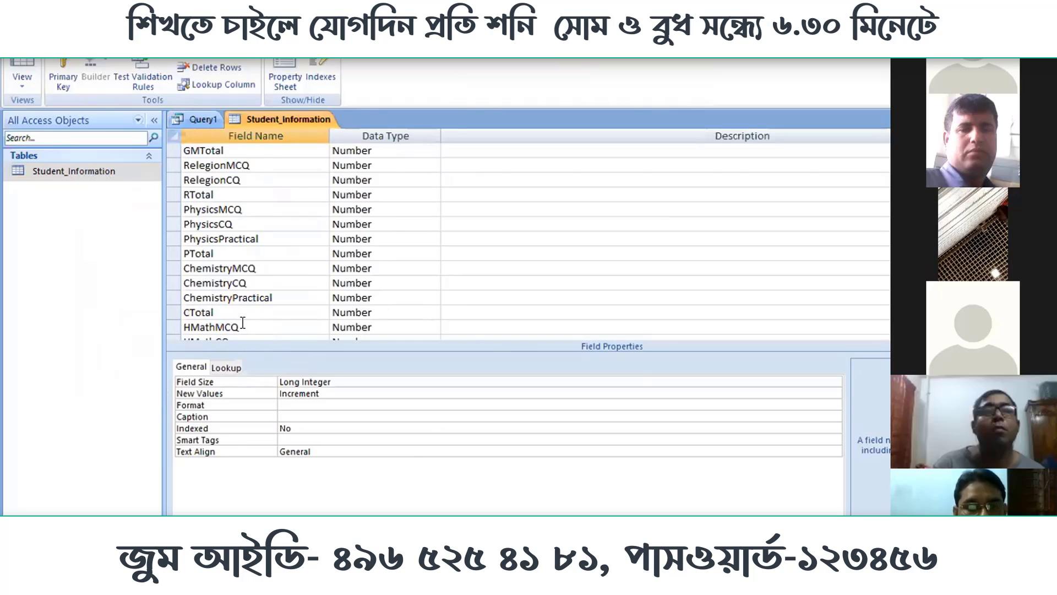
scroll(243, 322, "down", 3)
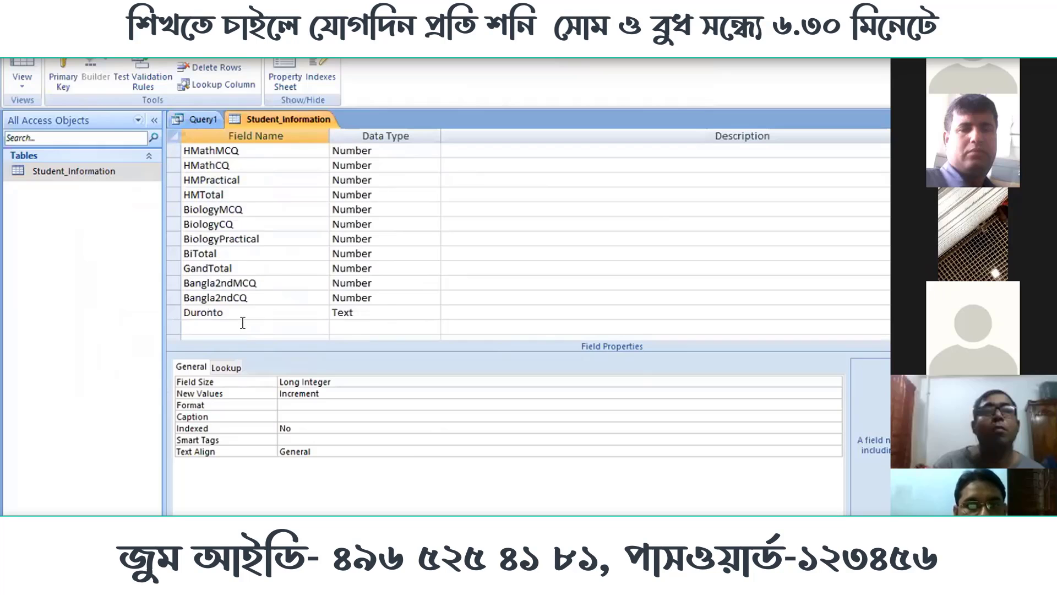
left_click(215, 297)
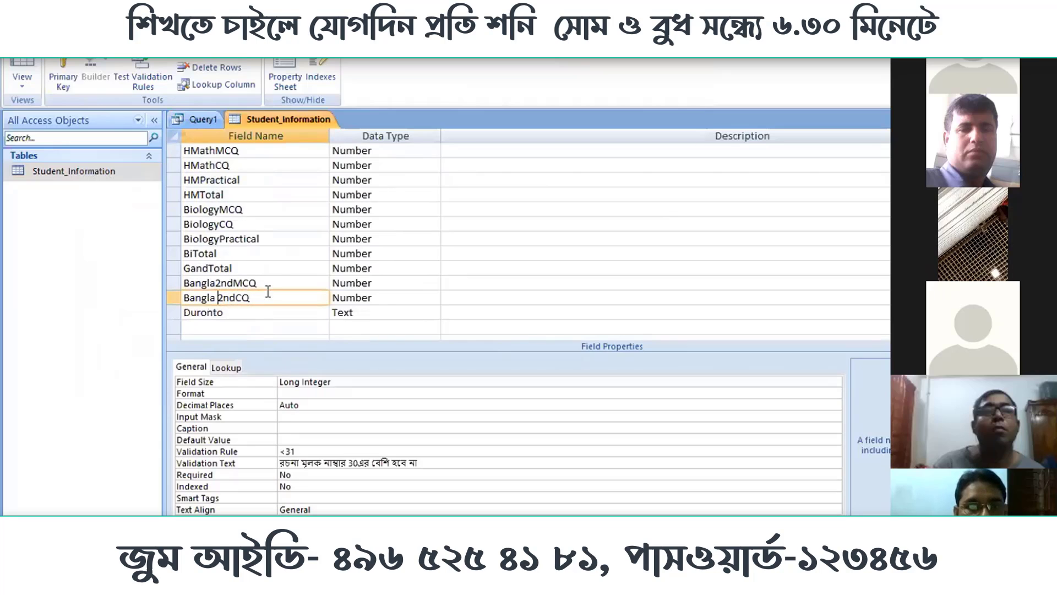
left_click(237, 298)
left_click(219, 292)
key("BackSpace")
type("_")
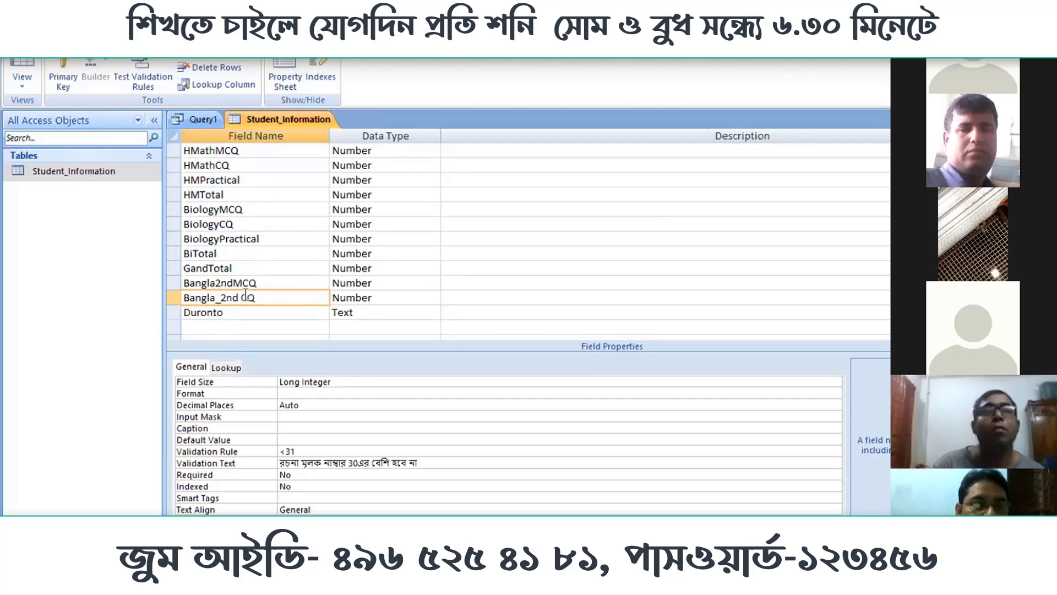
key("BackSpace")
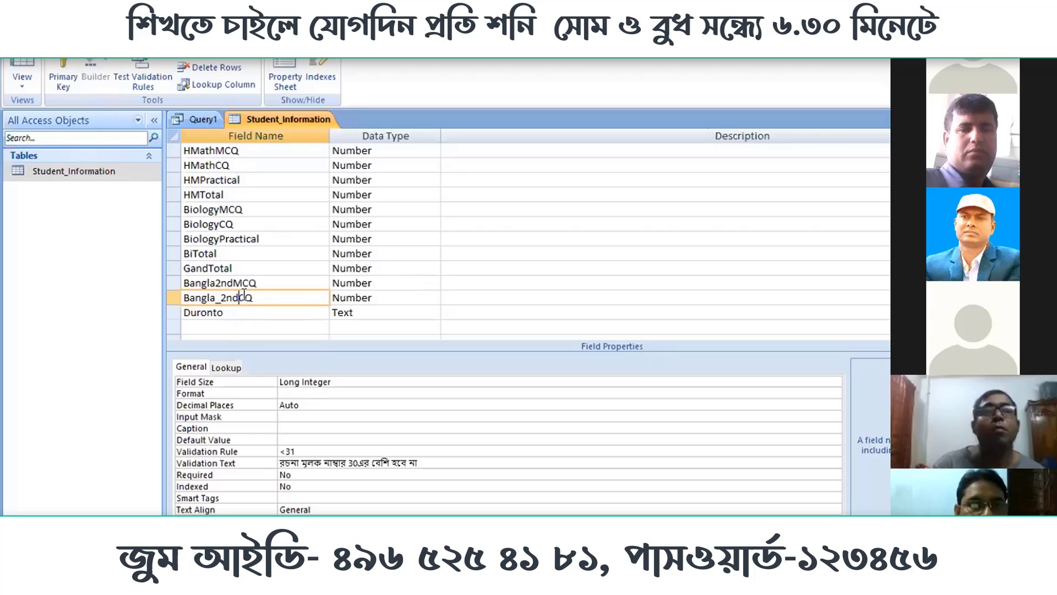
type("_")
left_click(44, 367)
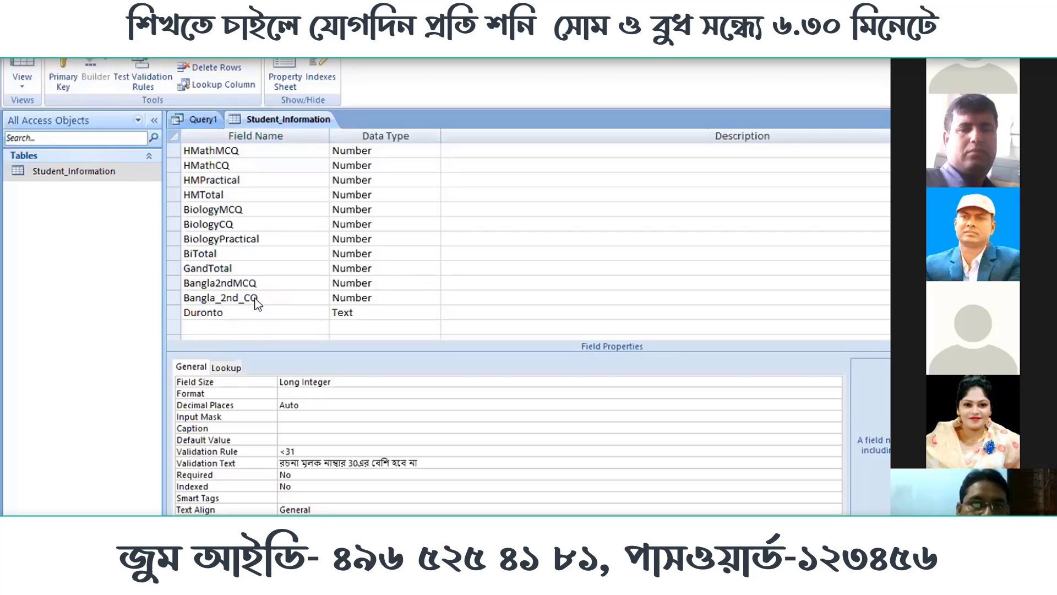
Step: Remove both underscores from the Bangla_2nd_CQ field name so it reads Bangla2ndCQ
left_click(221, 298)
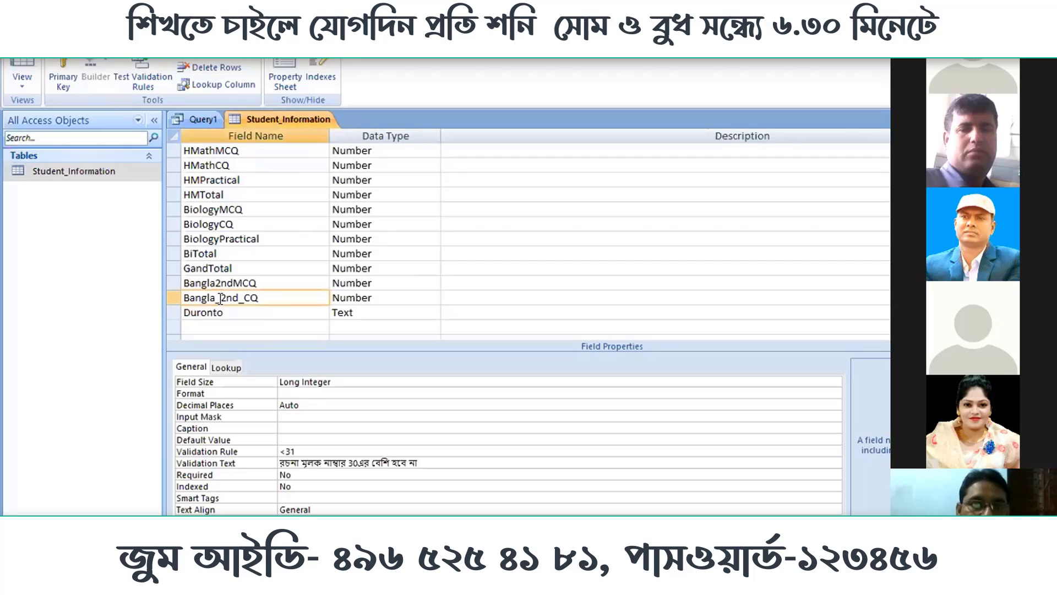
key("BackSpace")
left_click(237, 298)
key("BackSpace")
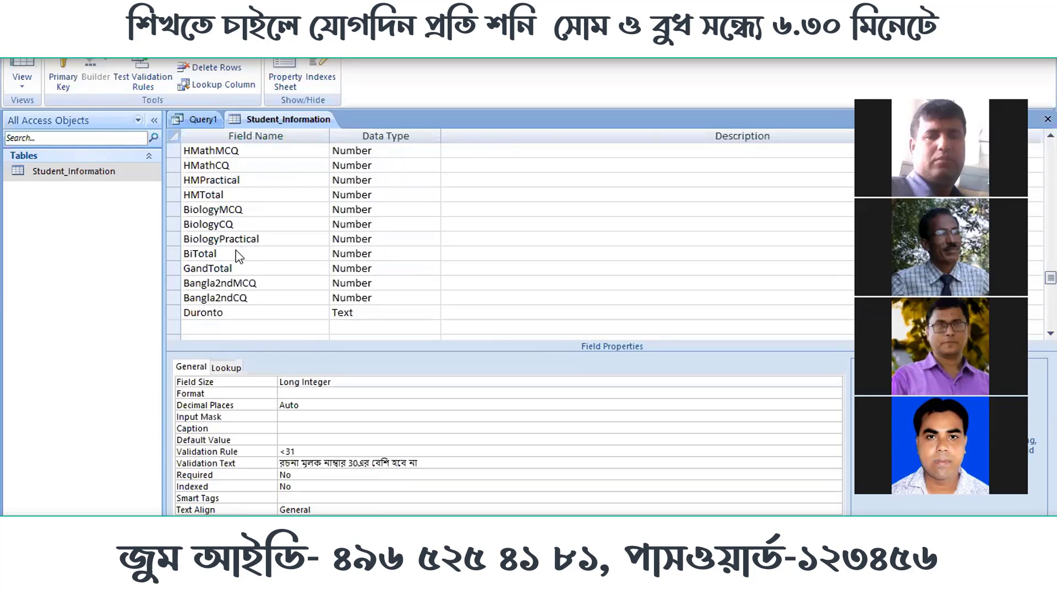
Step: Close the Student_Information table design without saving the changes
left_click(216, 282)
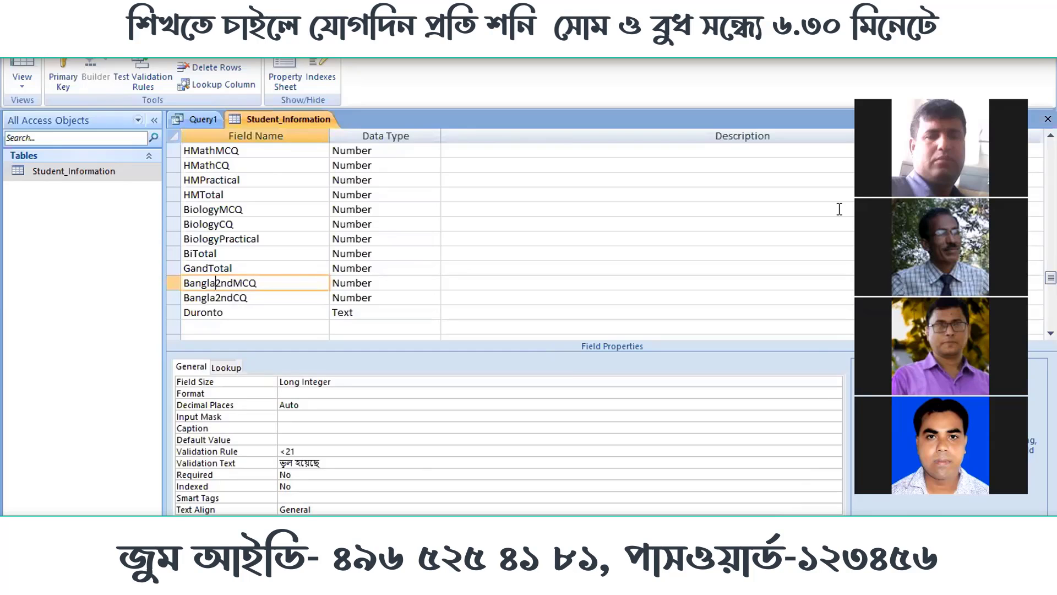
left_click(1048, 119)
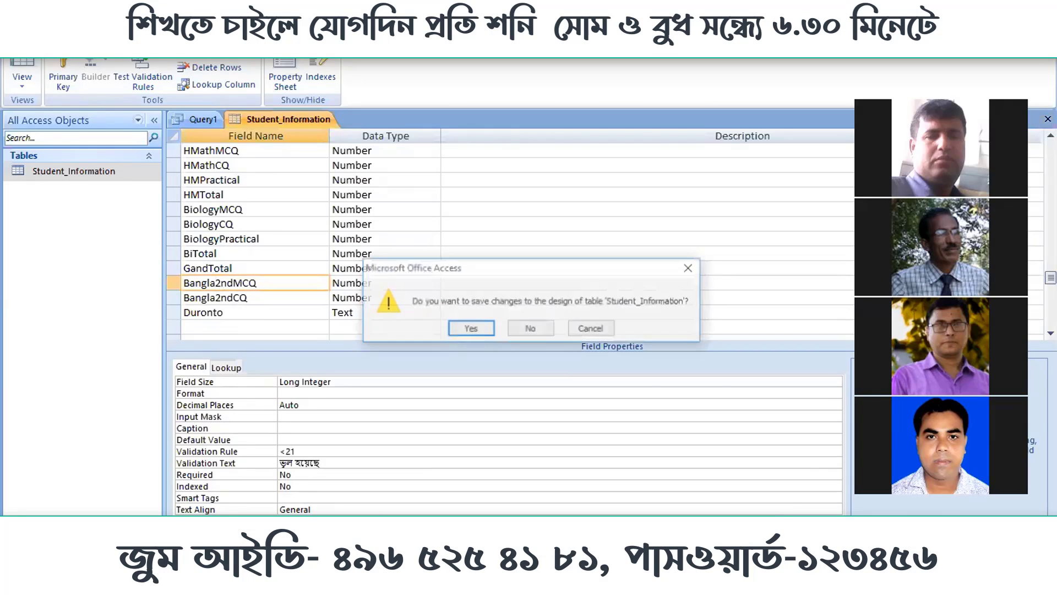
left_click(531, 329)
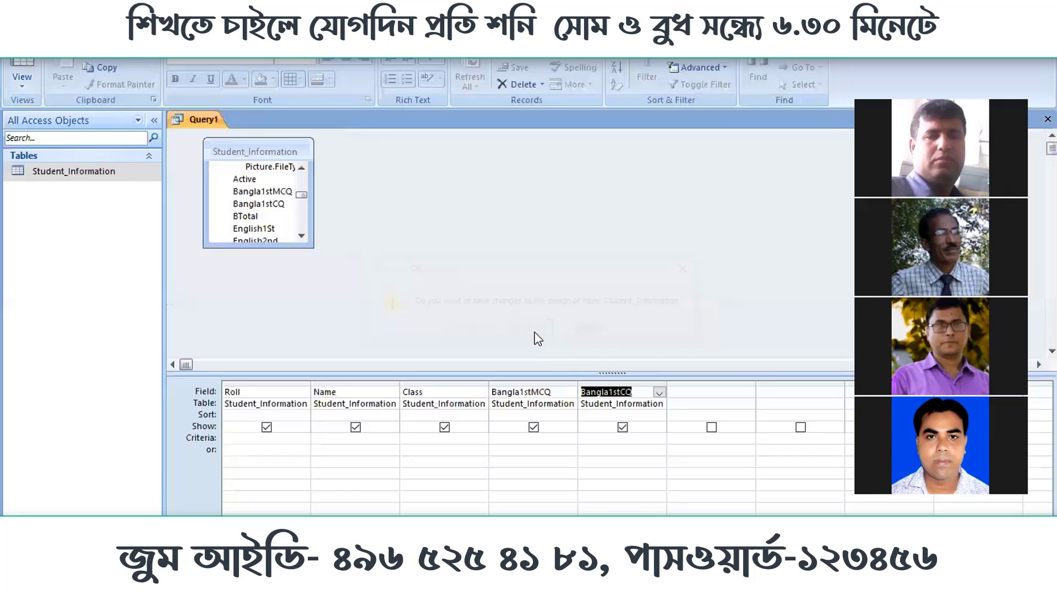
Step: Place the cursor in the empty Field cell of the query column after Bangla1stCQ
left_click(702, 385)
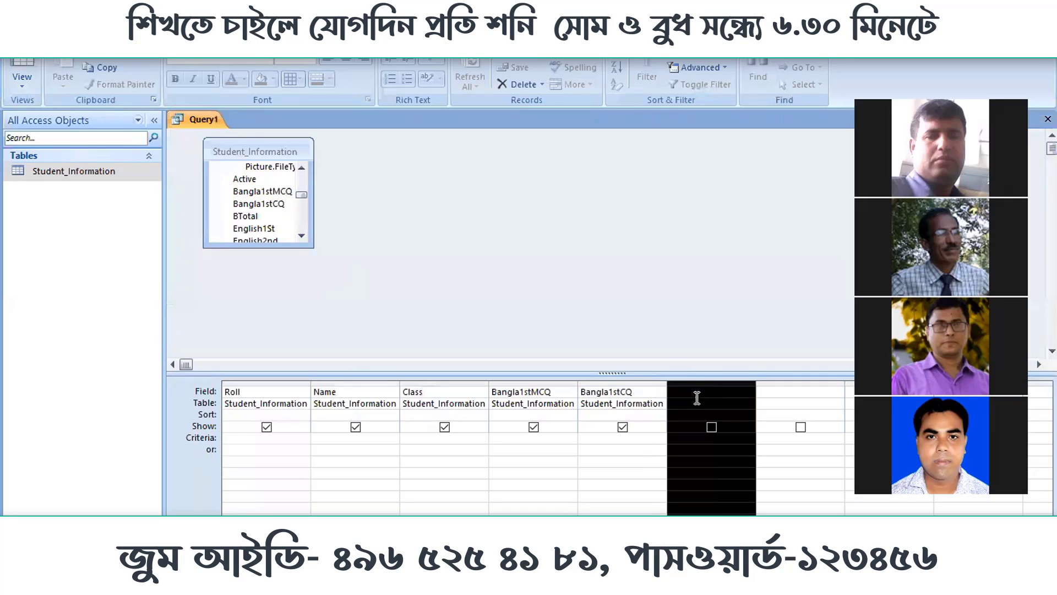
left_click(695, 400)
left_click(686, 393)
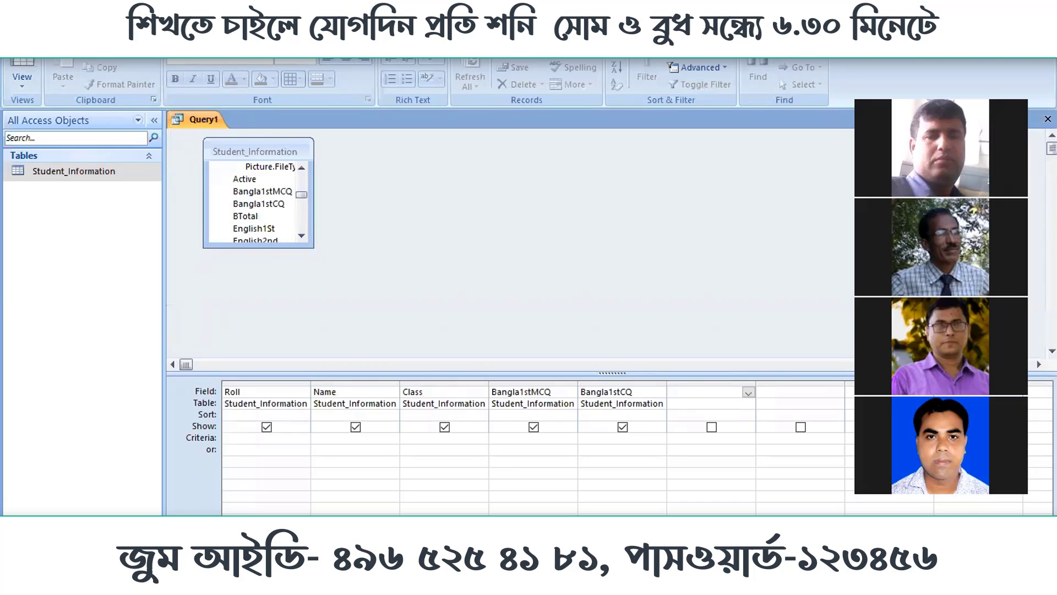
Step: Find Notepad++ in the Windows app list and pin it to Start and to the taskbar
key("super")
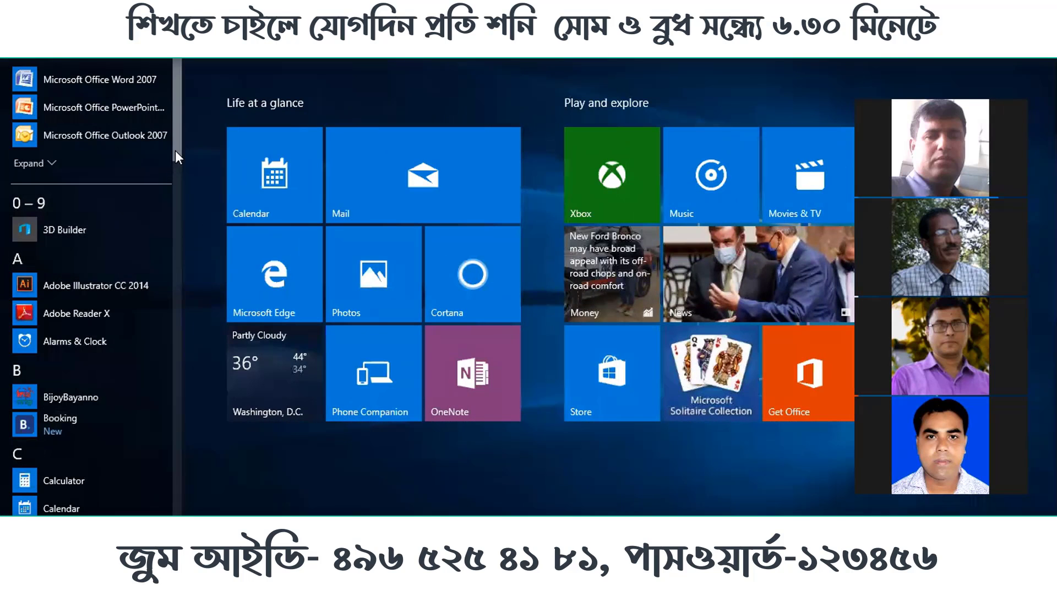
left_click_drag(175, 150, 175, 262)
scroll(175, 262, "down", 5)
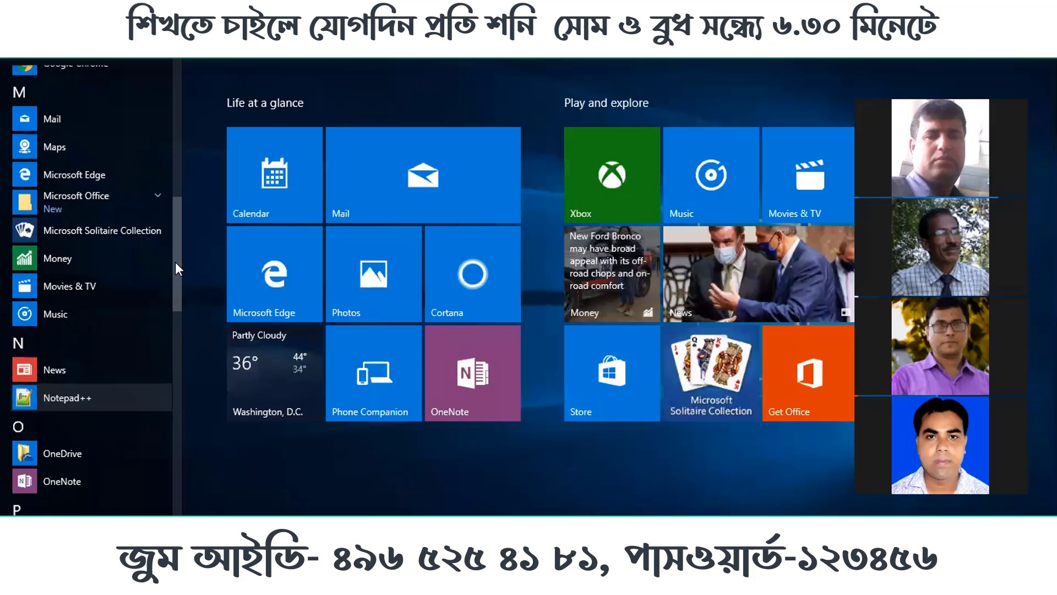
right_click(80, 396)
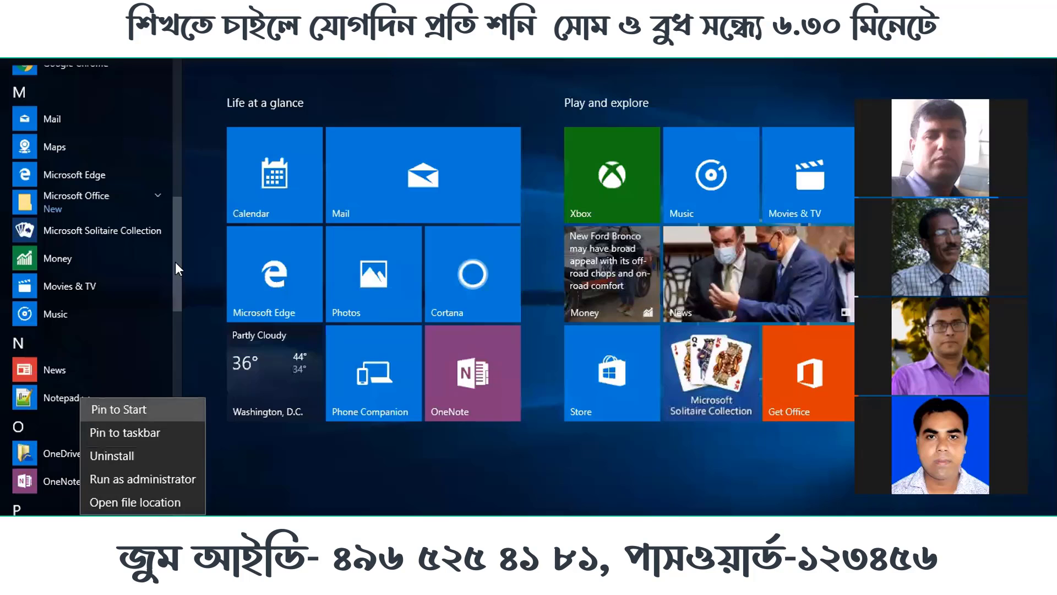
left_click(116, 410)
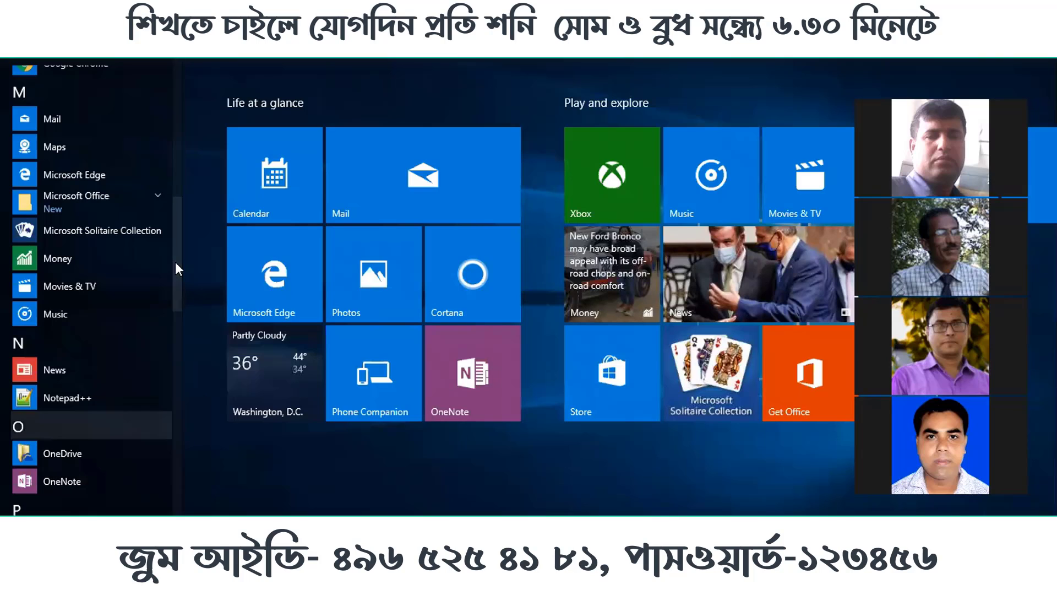
right_click(80, 397)
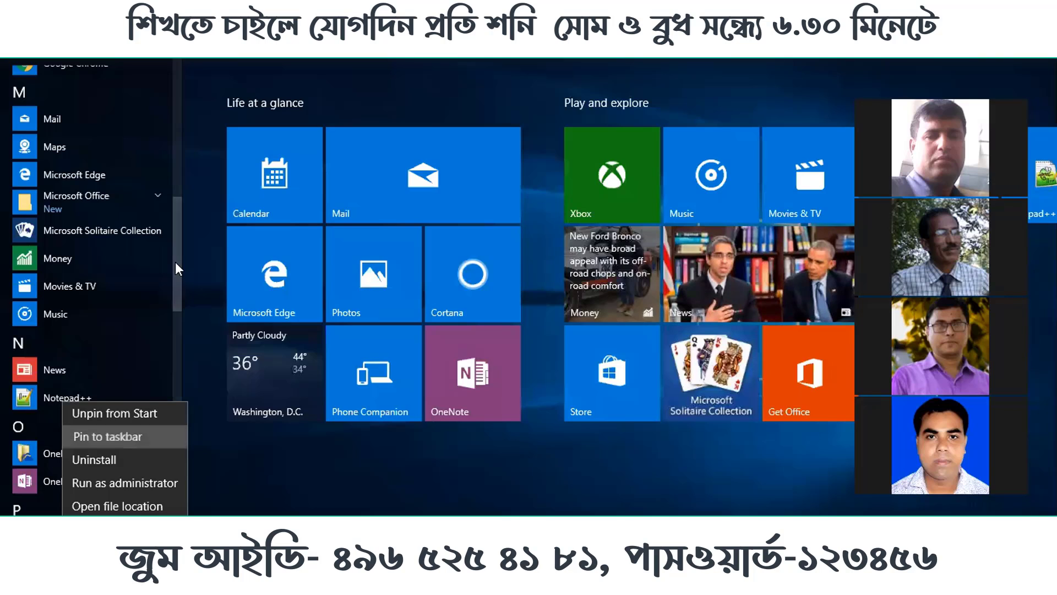
left_click(107, 436)
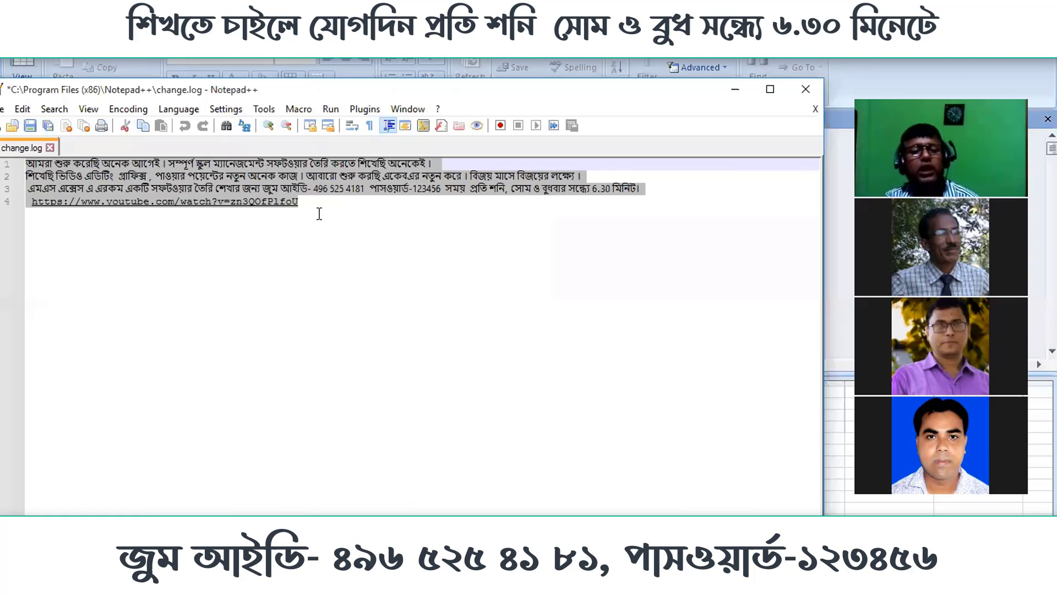
Step: Add three new lines below the YouTube link in Notepad++ and reposition the window so its left edge is visible
left_click(320, 211)
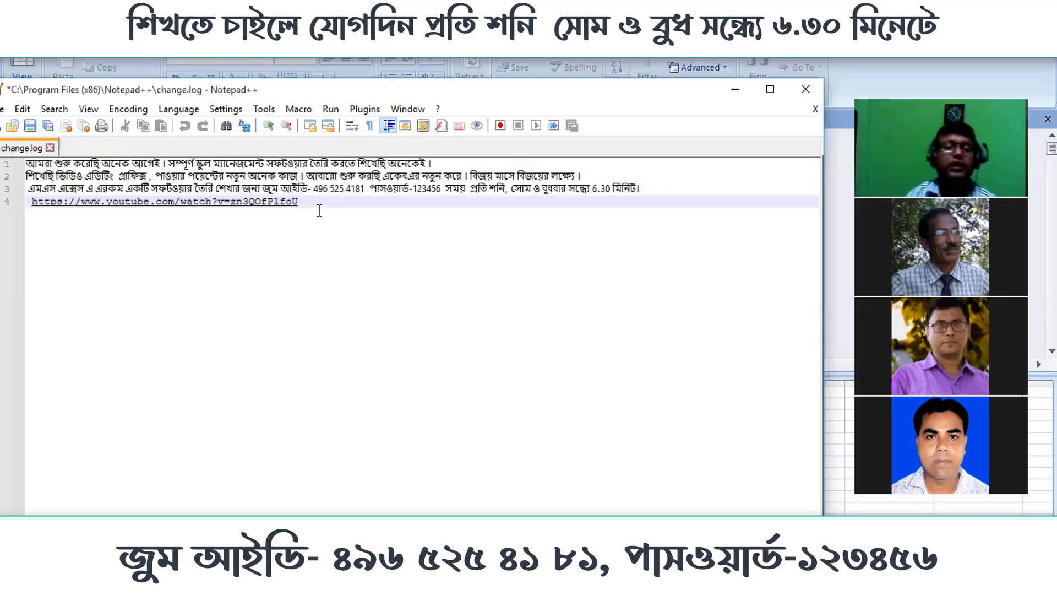
key("Return")
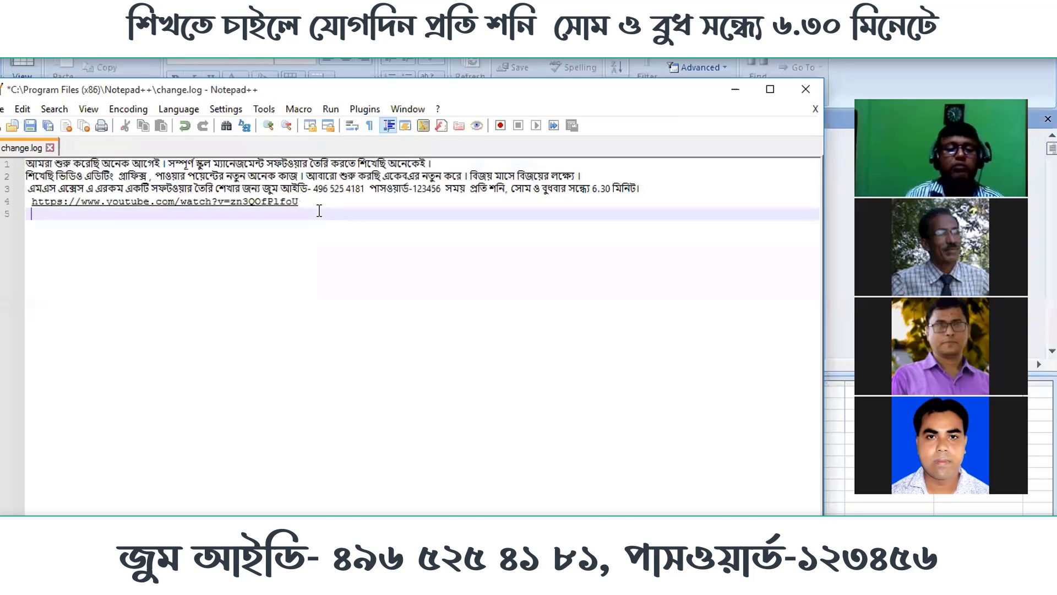
key("Return")
key("Return")
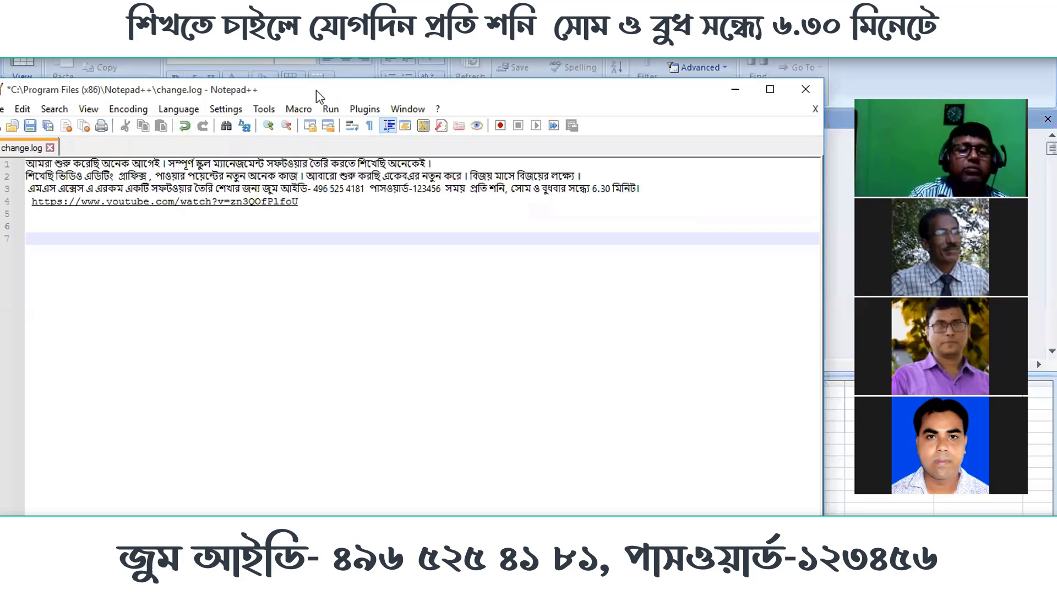
left_click_drag(317, 90, 400, 72)
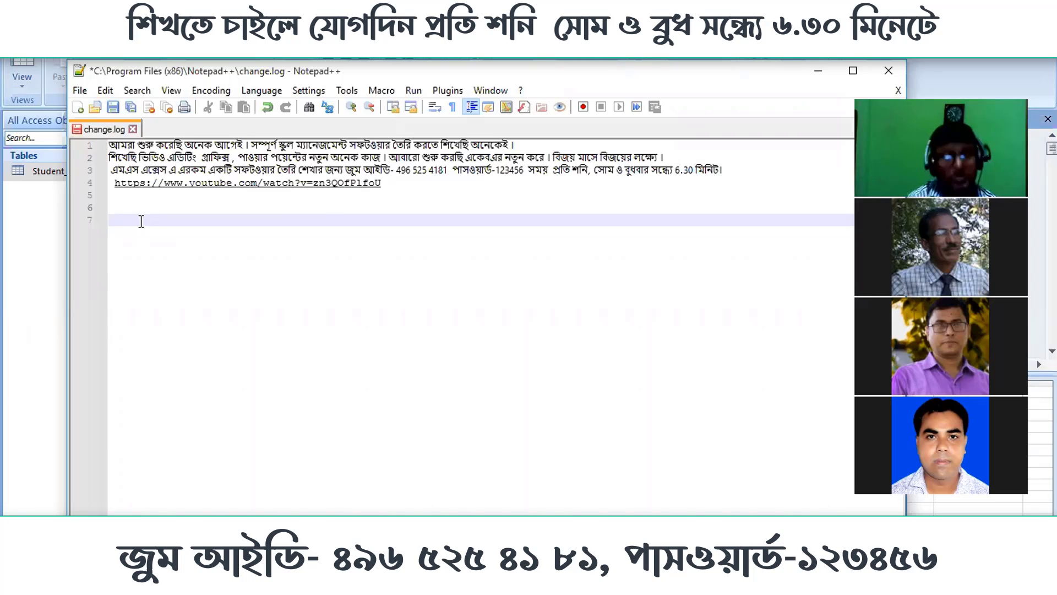
Step: Write Bangla1sttotal on line 7 of the Notepad++ file as the name of the calculated field
type("Ba")
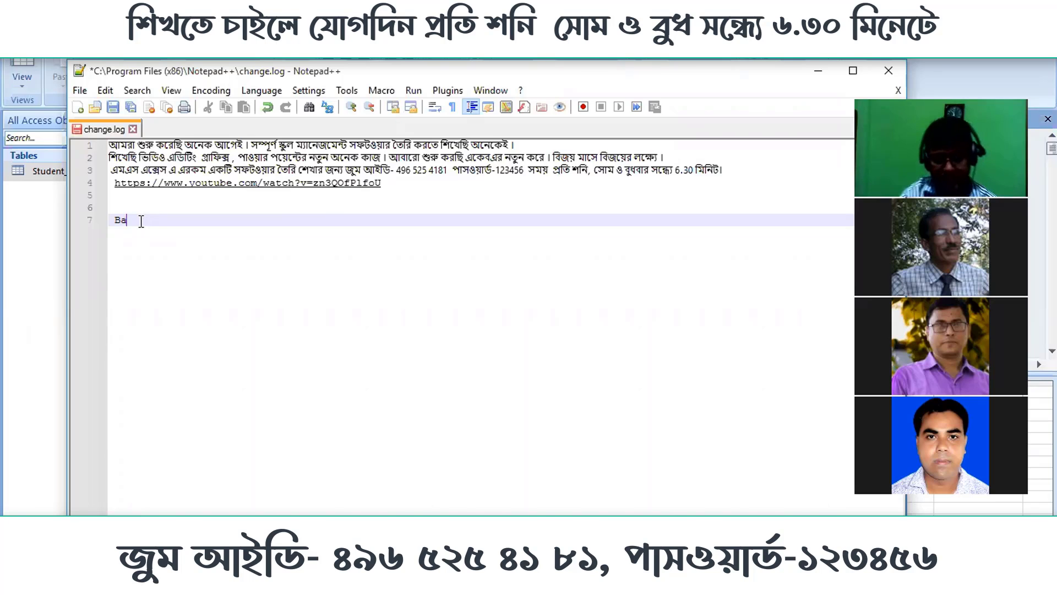
type("nl")
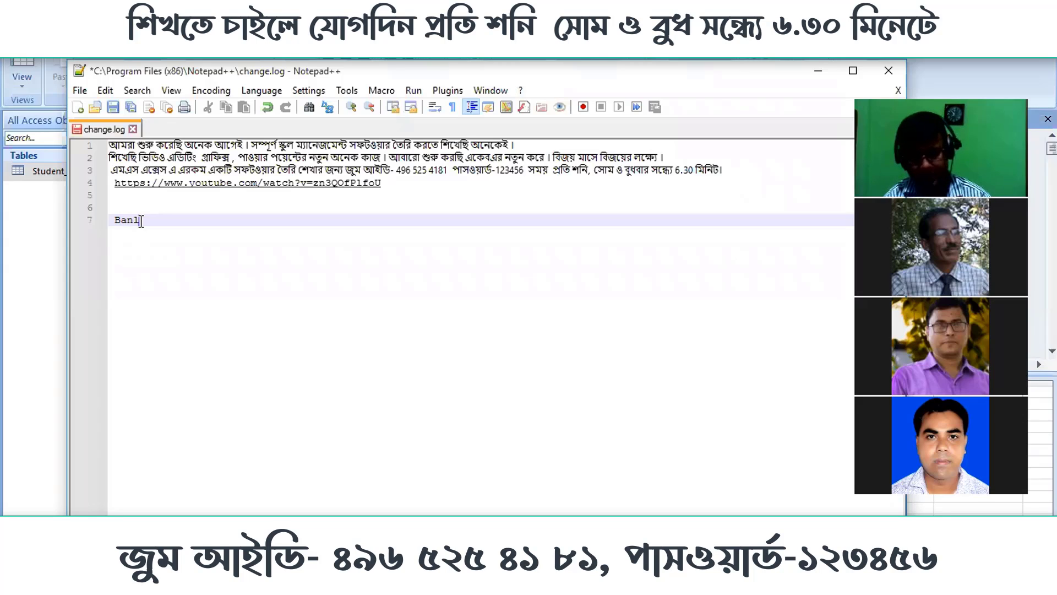
key("BackSpace")
type("g")
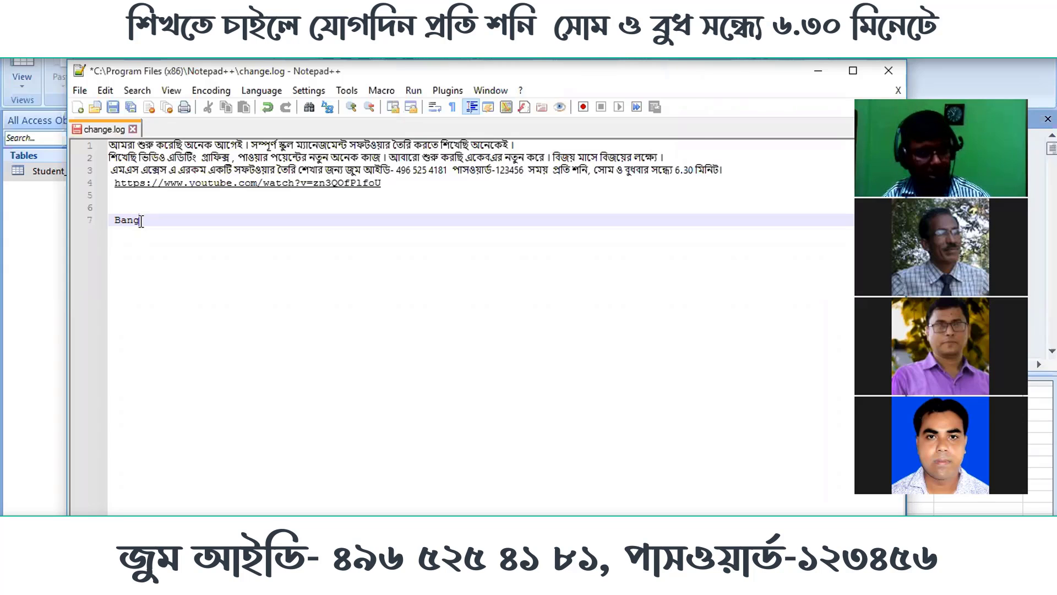
type("la")
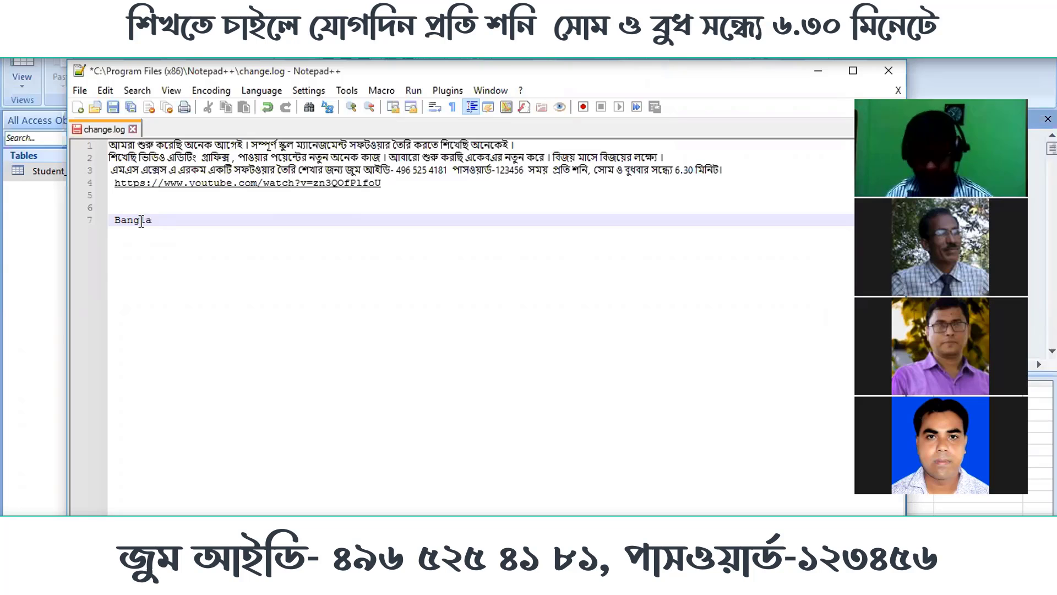
type("1")
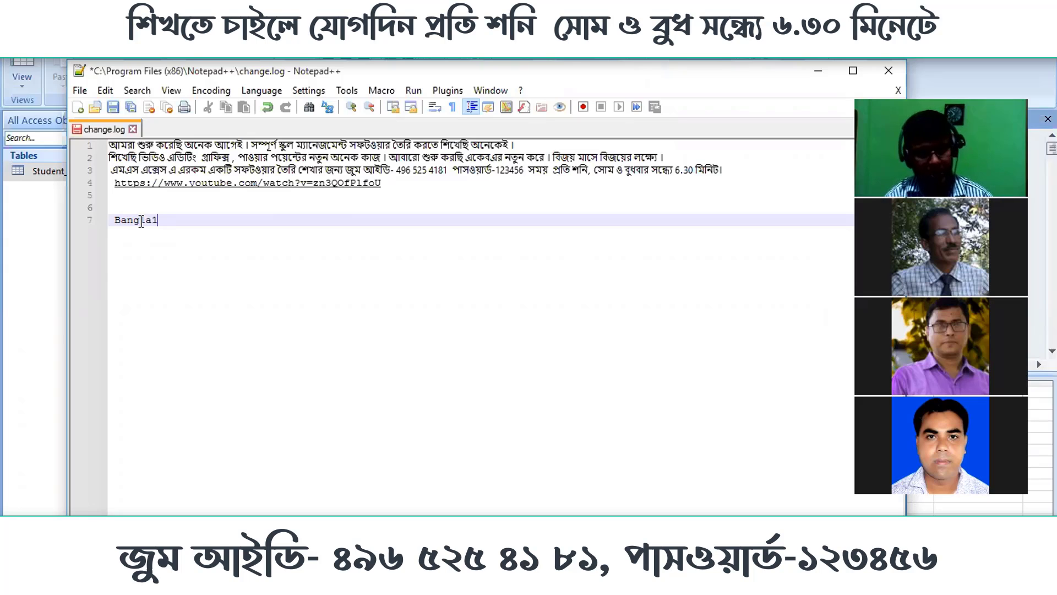
type("st")
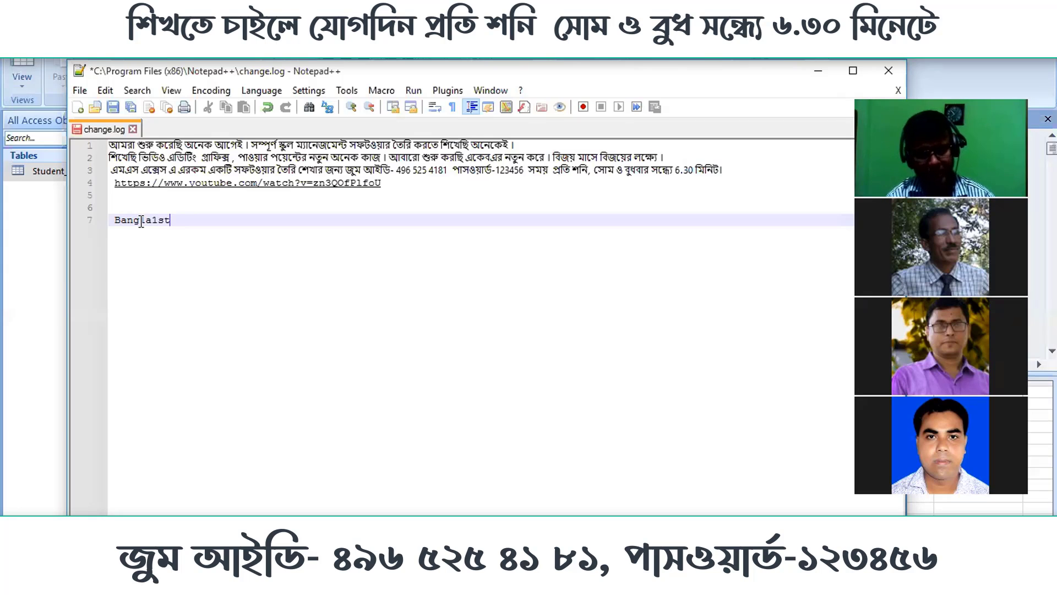
type("tc")
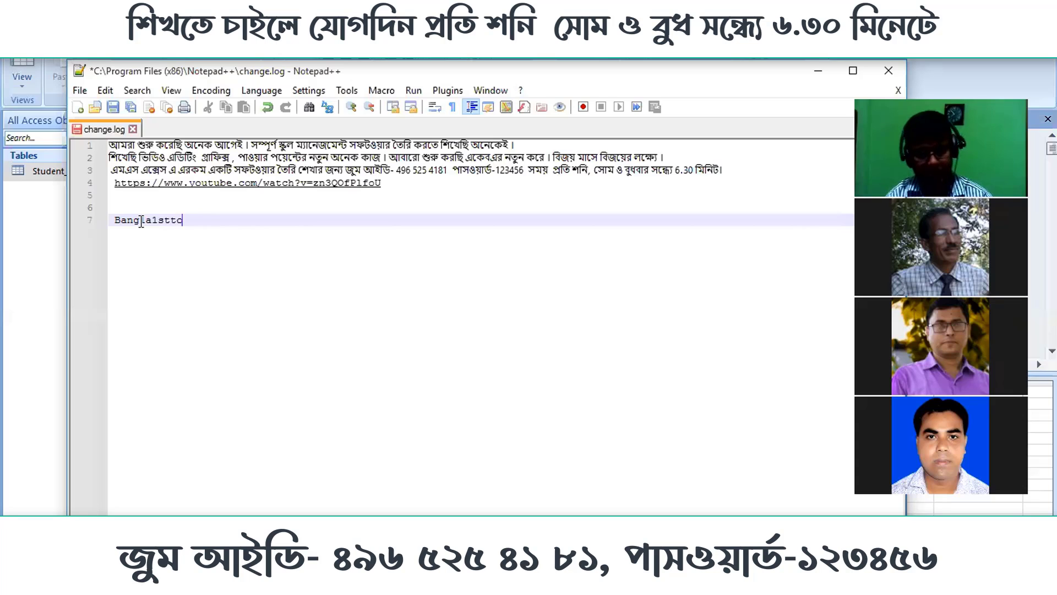
type("tal")
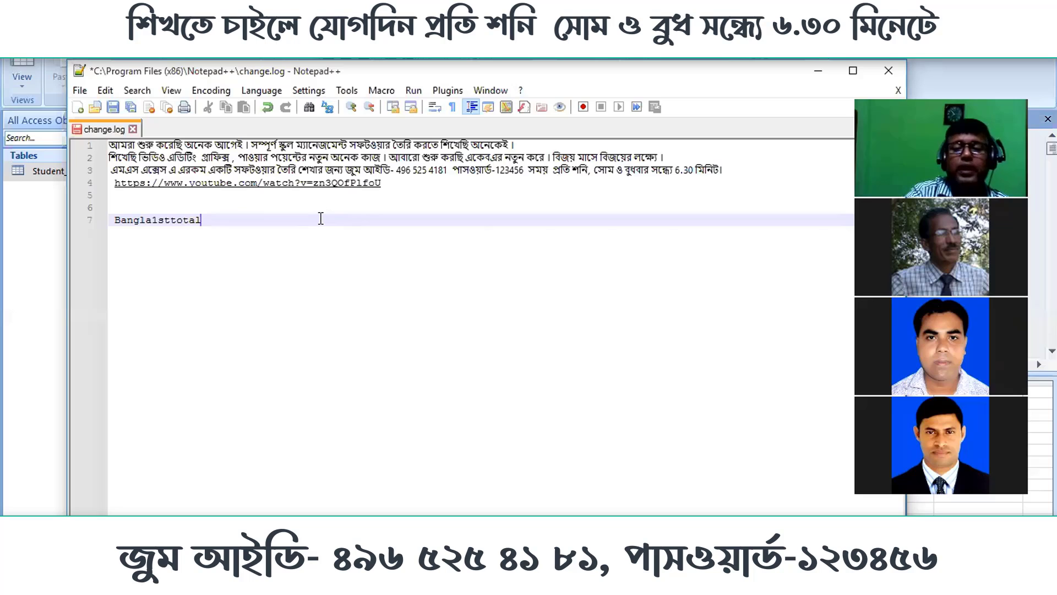
Step: Append a colon and an empty pair of square brackets to Bangla1sttotal, placing the cursor between the brackets
key("alt+Tab")
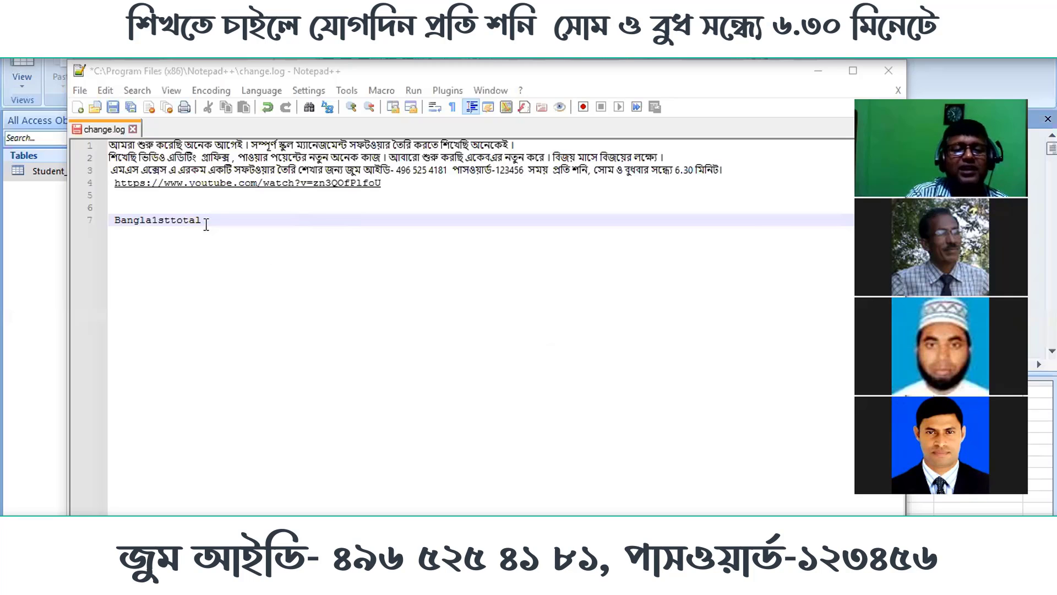
left_click(349, 269)
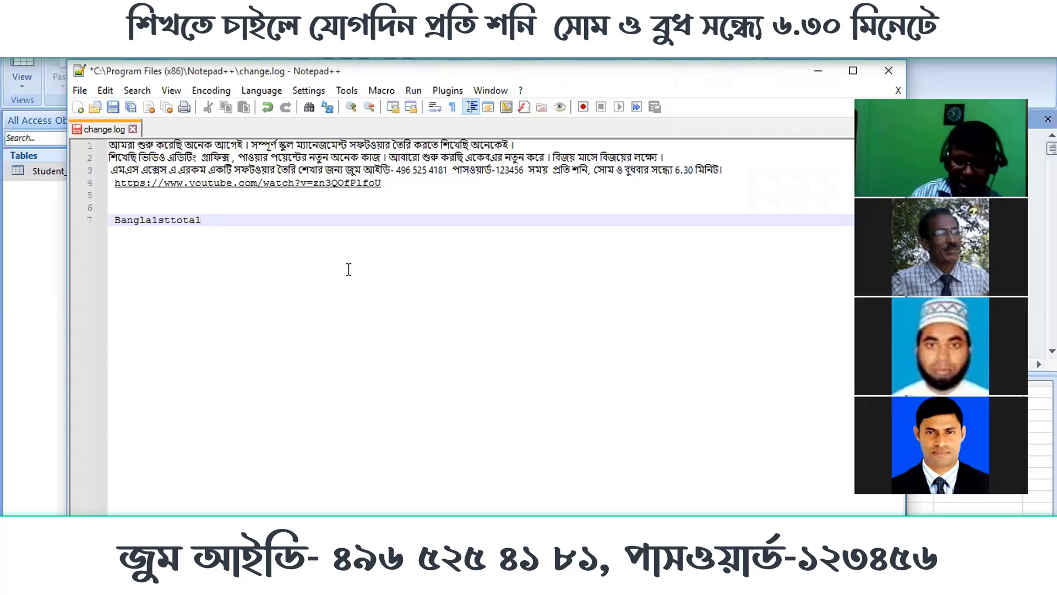
type(":")
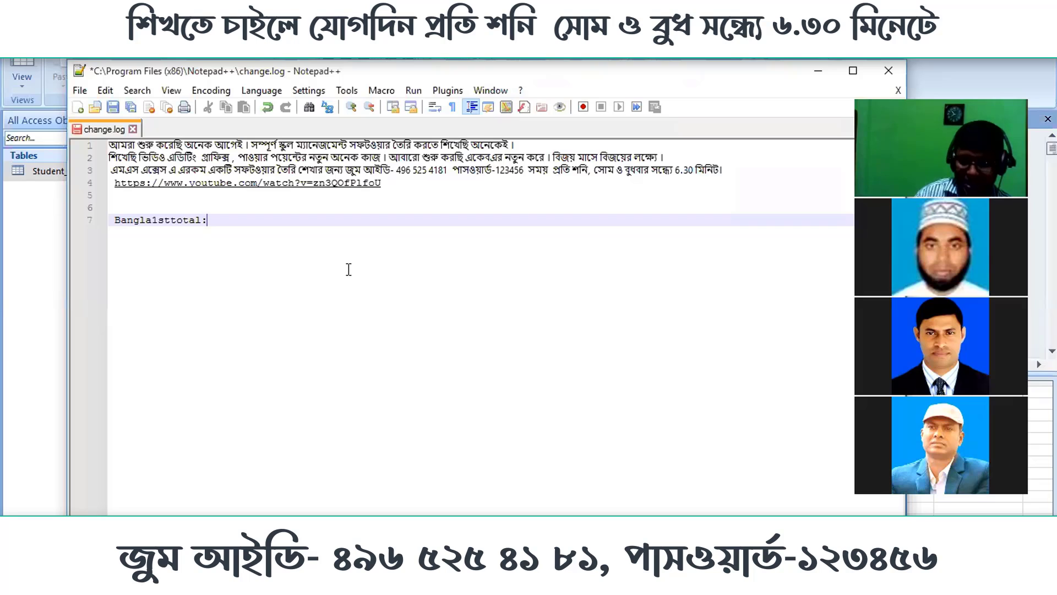
type("[]")
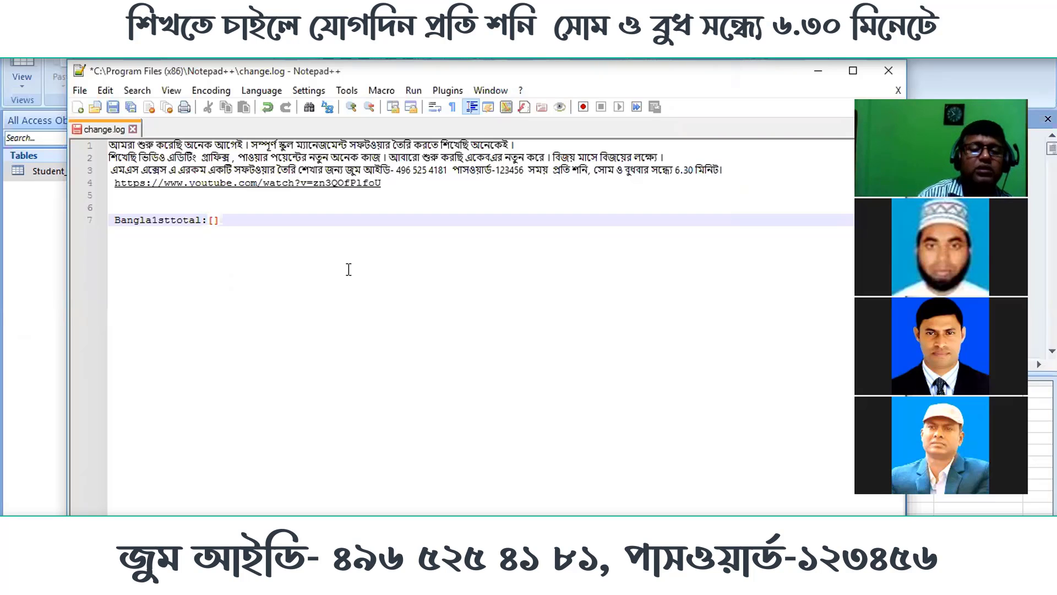
left_click(215, 220)
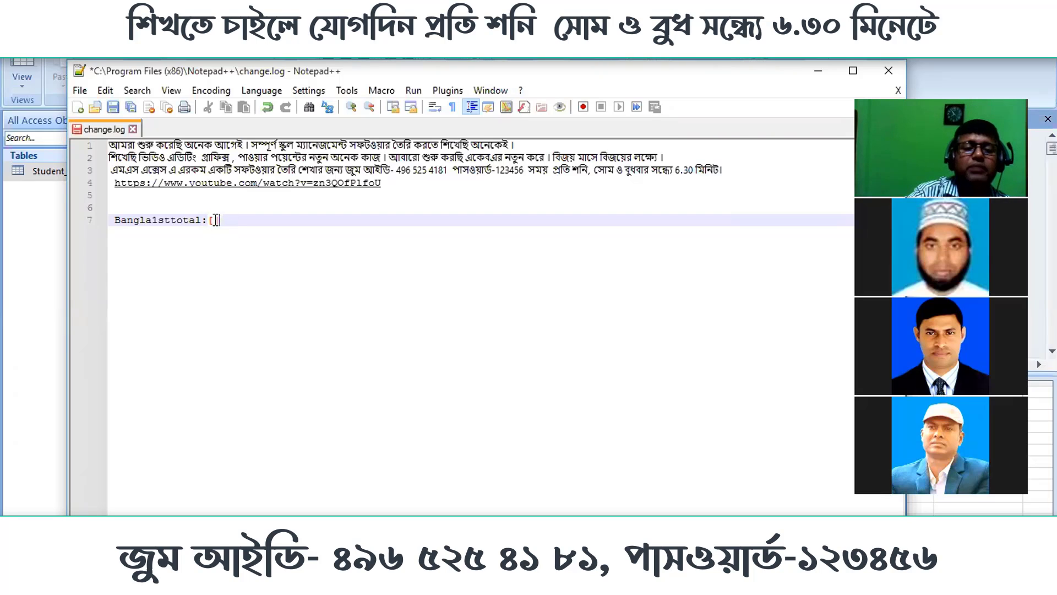
Step: Copy the Bangla1stMCQ field name from the Access query grid and paste it between the square brackets in Notepad++
left_click(512, 580)
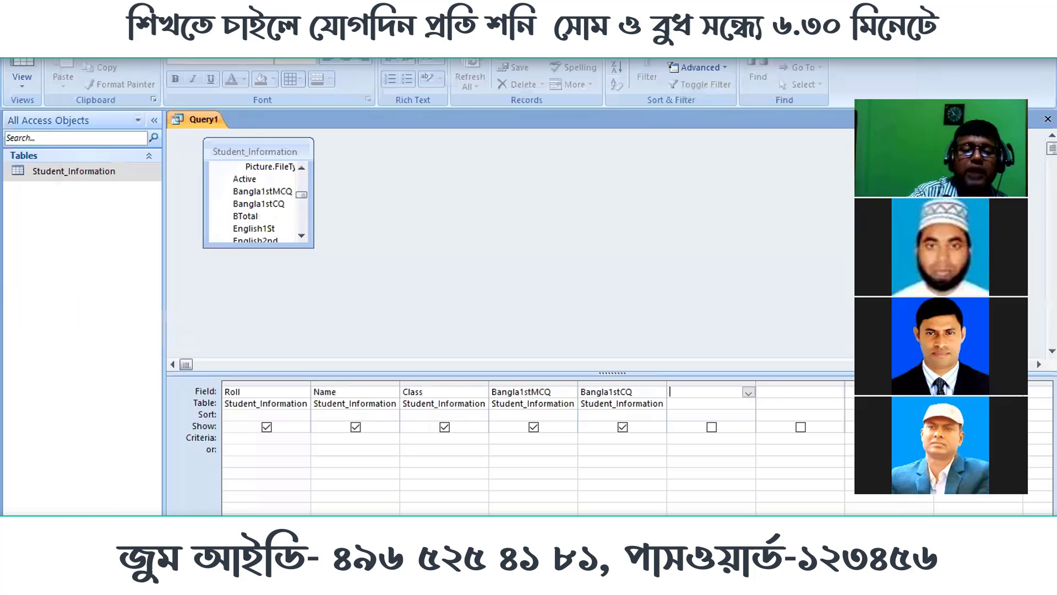
left_click_drag(552, 392, 486, 390)
right_click(510, 391)
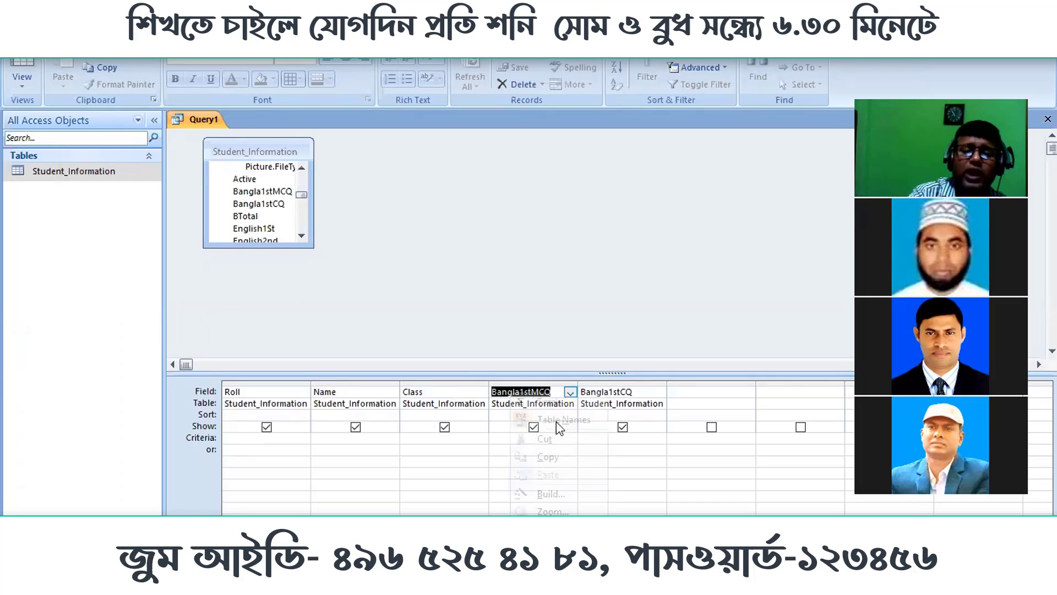
left_click(548, 458)
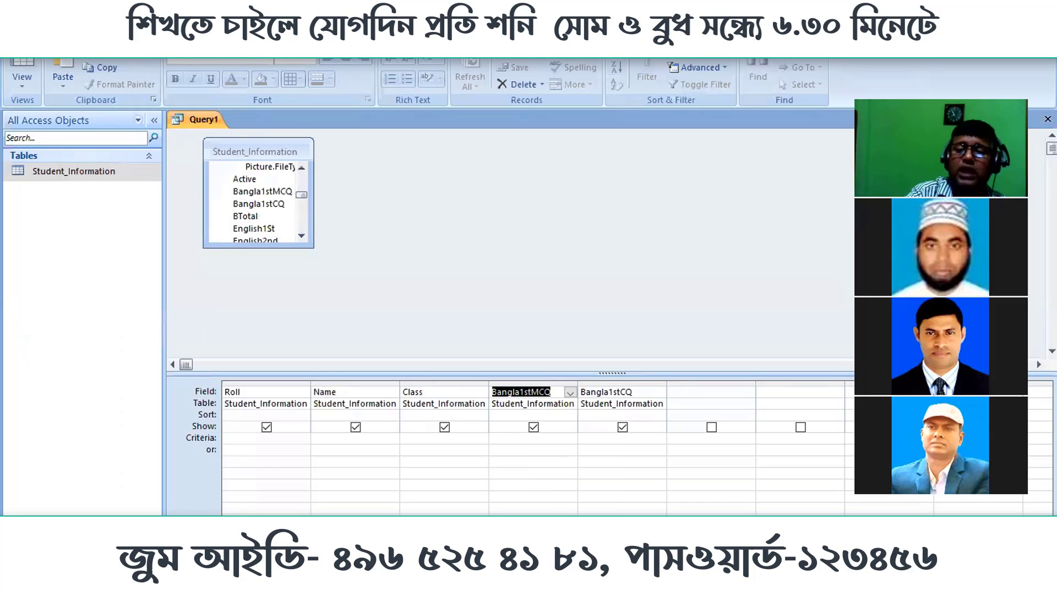
key("alt+Tab")
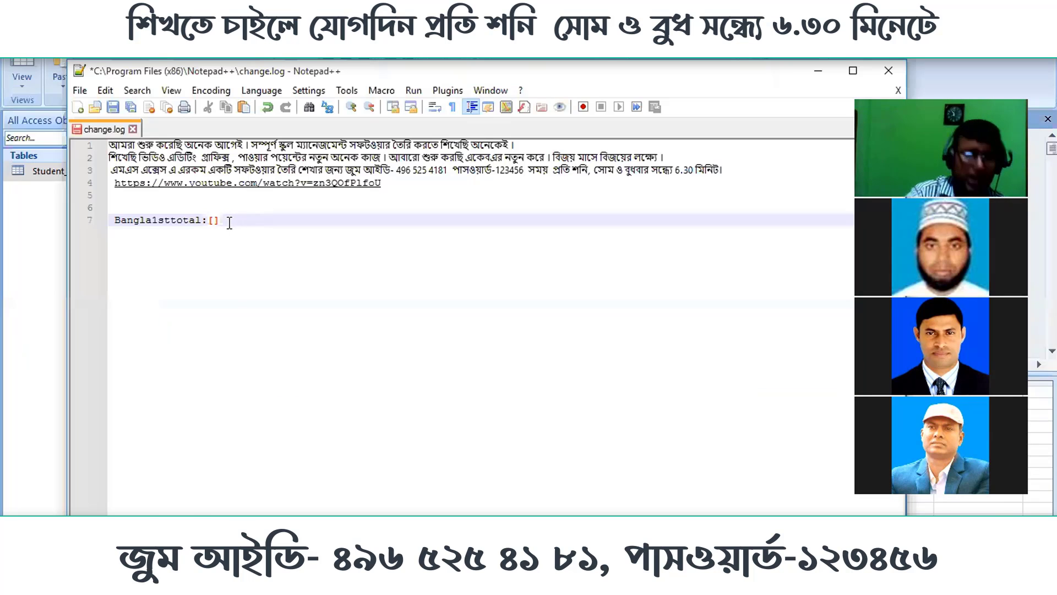
key("ctrl+v")
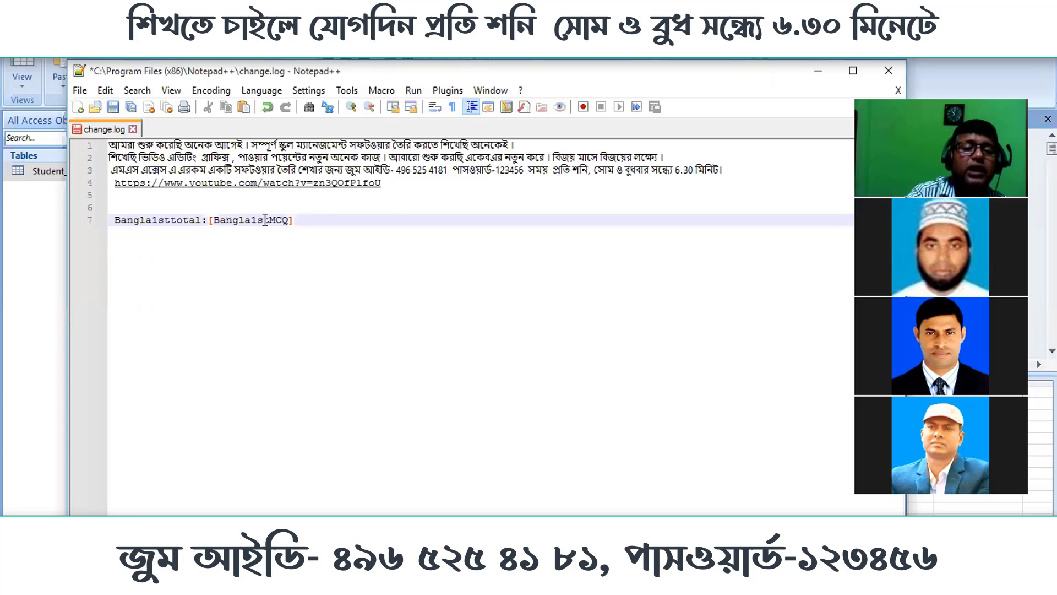
Step: Extend the Notepad++ expression with +[Bangla1stCQ], copying the Bangla1stCQ field name from the Access query grid
left_click(320, 221)
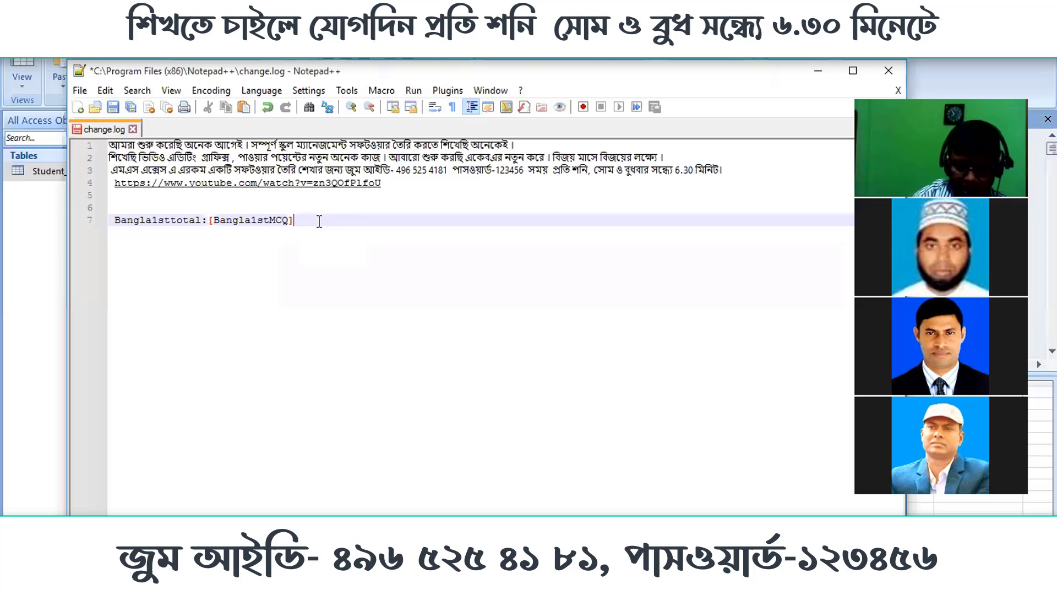
type("+")
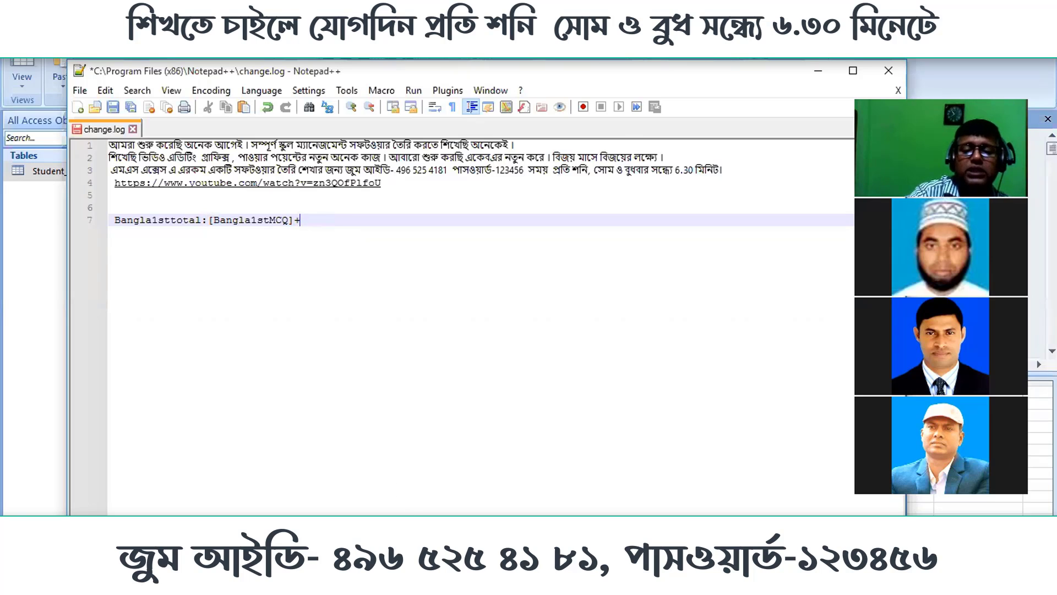
key("alt+Tab")
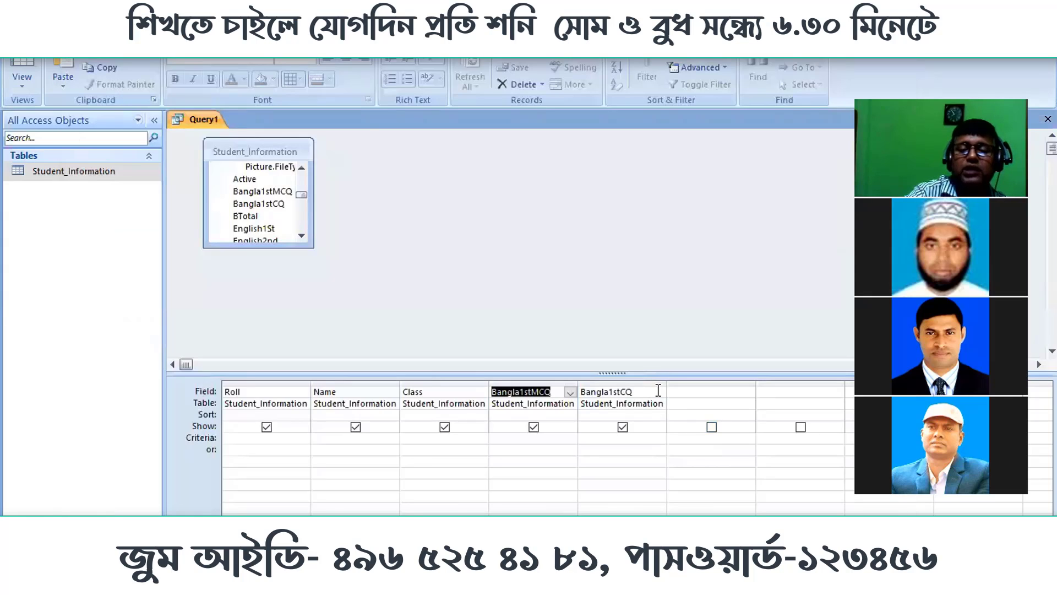
left_click_drag(653, 390, 576, 389)
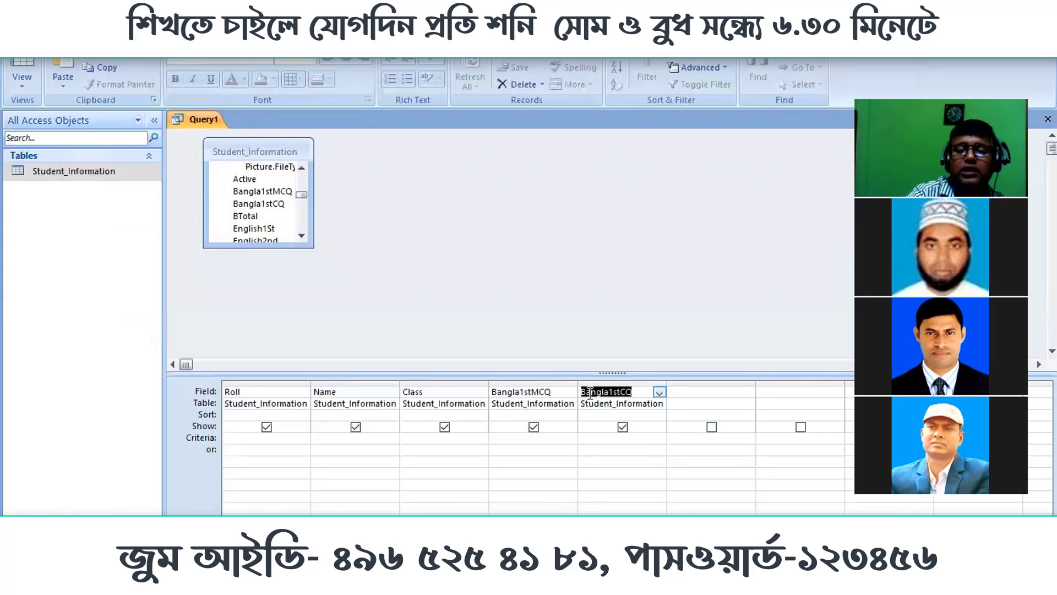
right_click(588, 392)
left_click(635, 459)
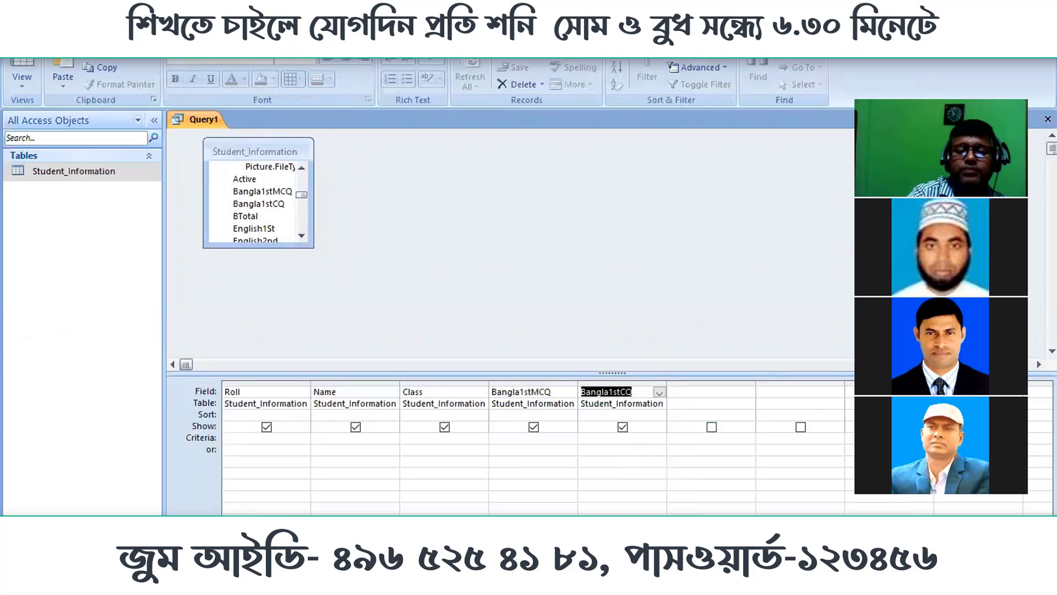
key("alt+Tab")
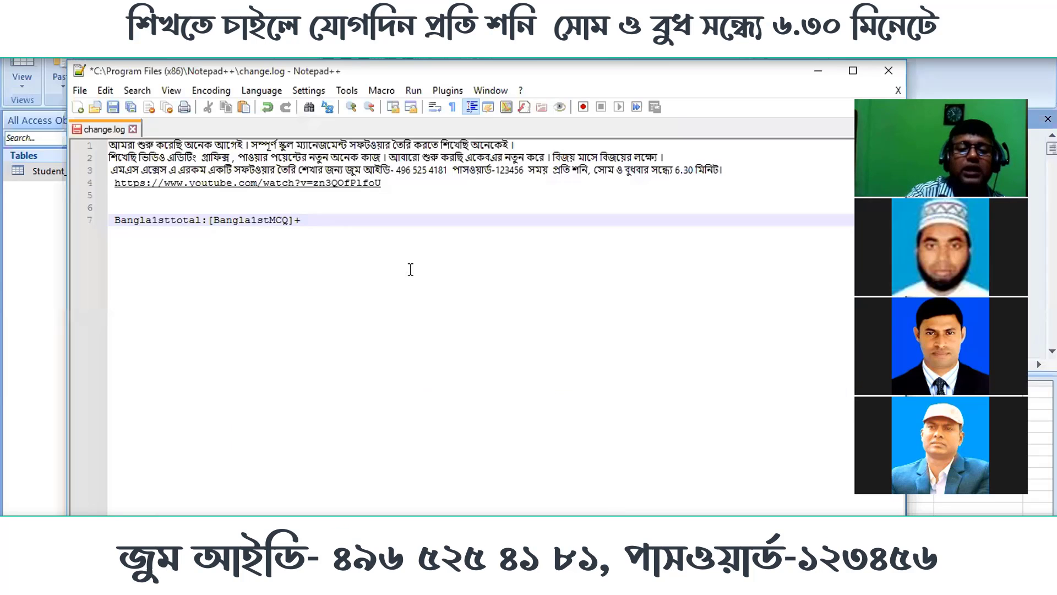
type("[]")
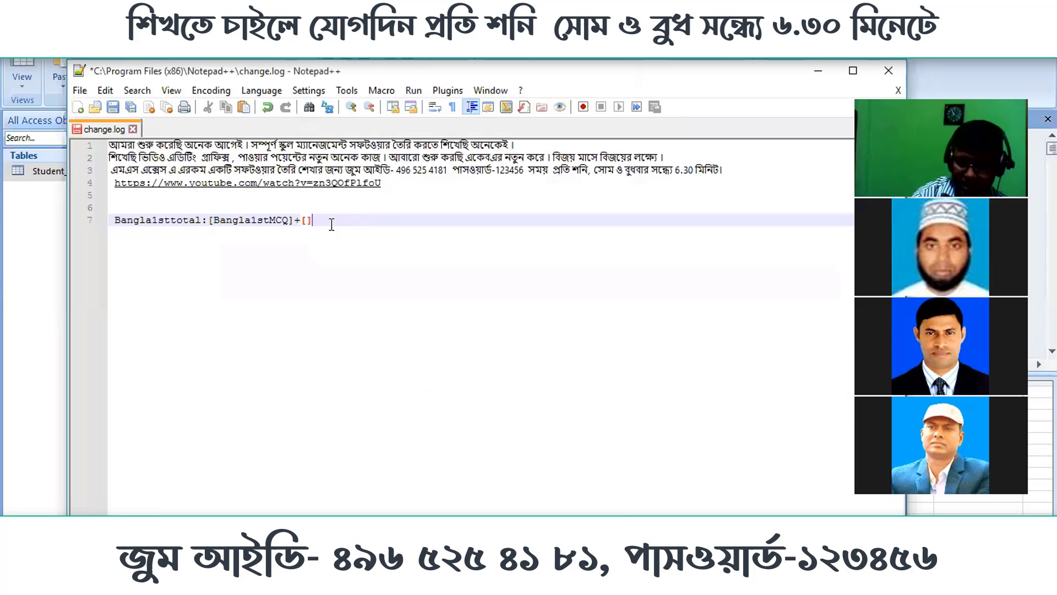
key("ctrl+v")
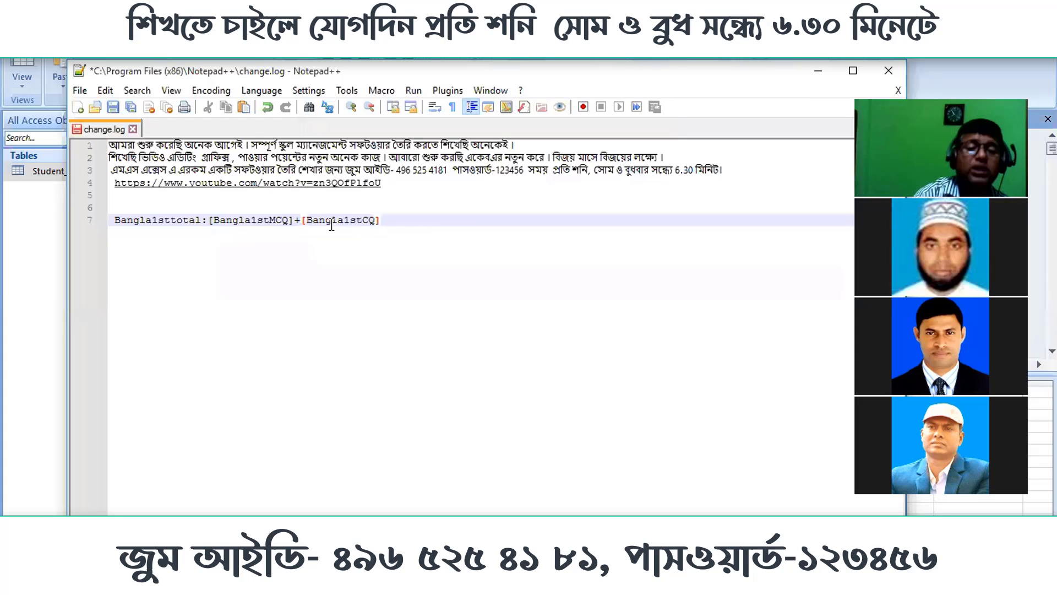
Step: Copy the whole expression on line 7 and paste it into the empty Field cell after Bangla1stCQ in the Access query
left_click(101, 220)
left_click(87, 223)
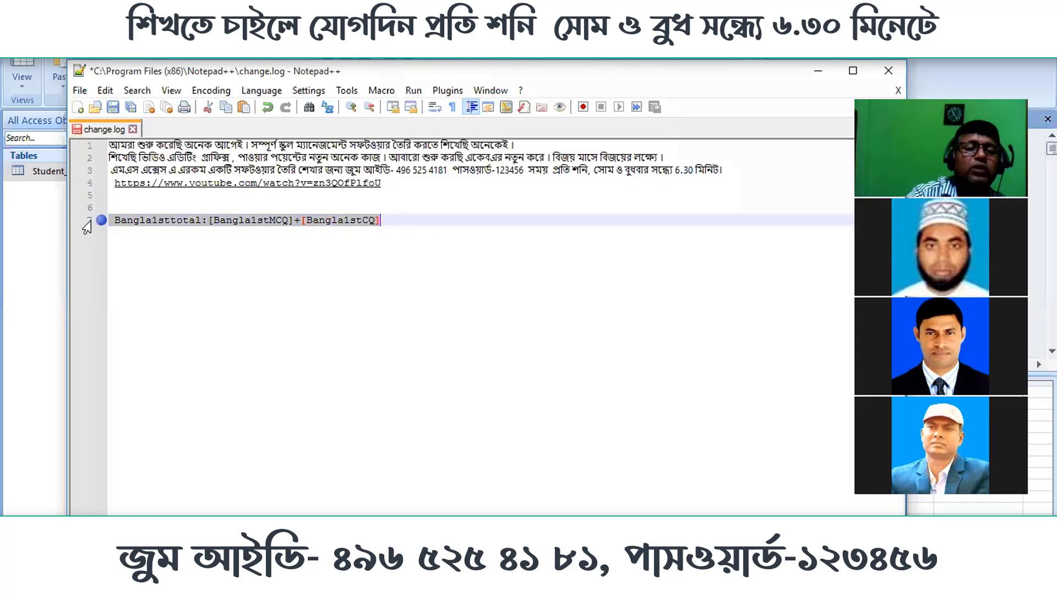
right_click(141, 220)
left_click(177, 247)
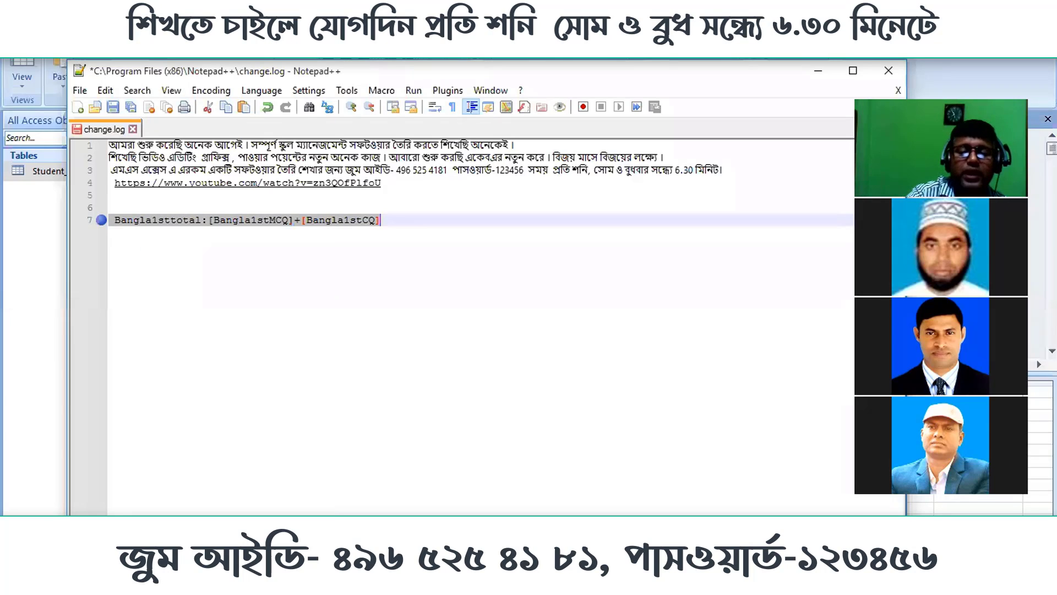
key("alt+Tab")
left_click(685, 393)
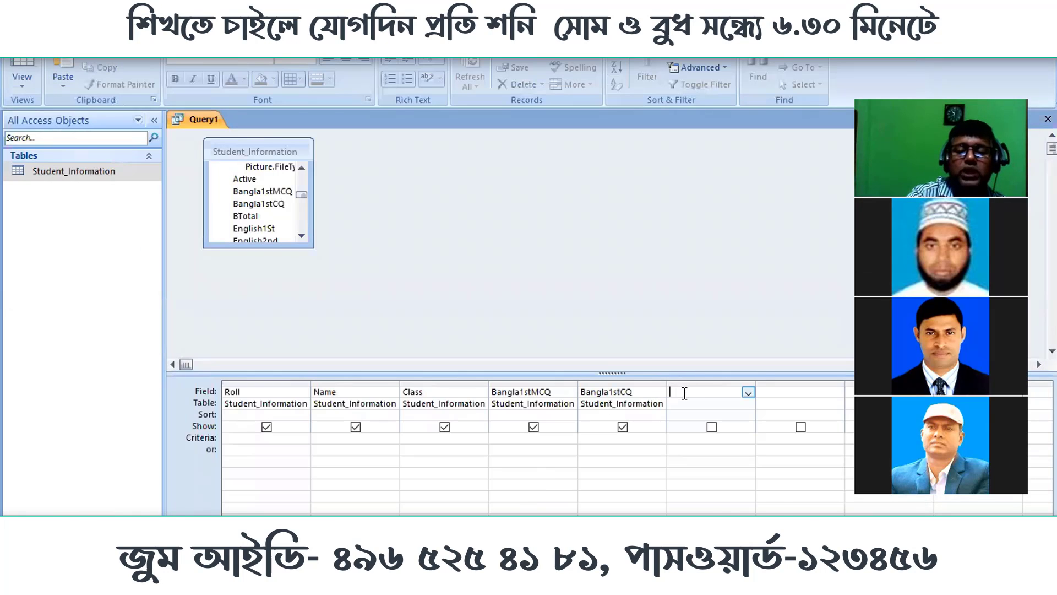
right_click(685, 393)
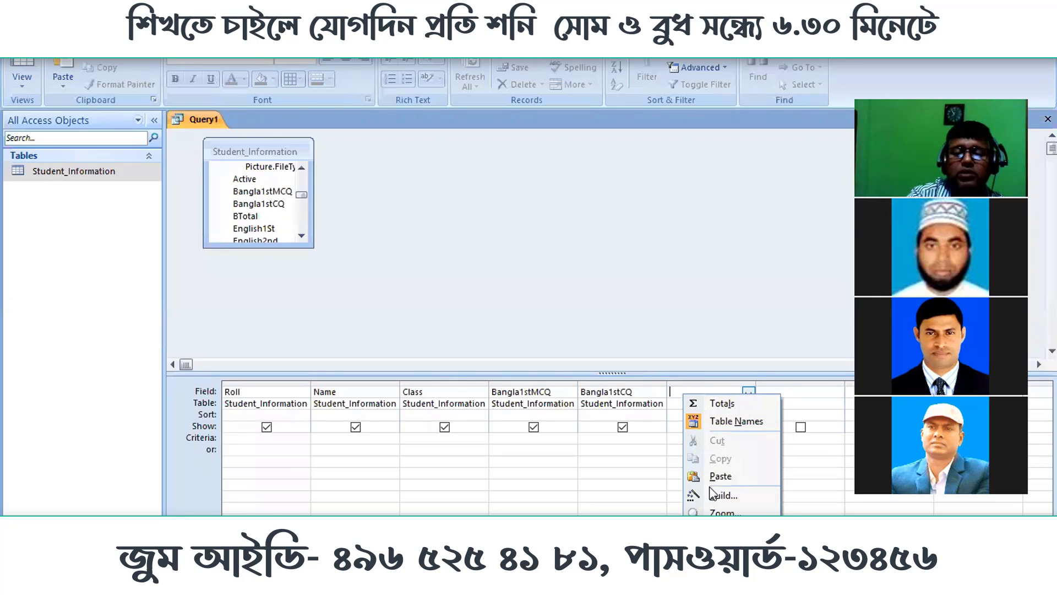
right_click(676, 387)
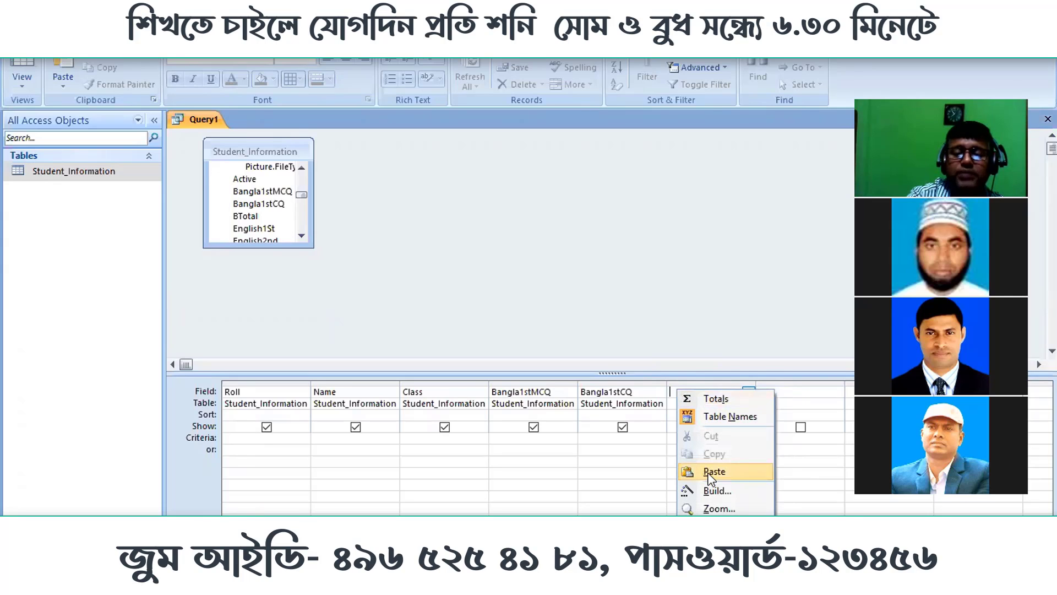
left_click(708, 474)
left_click(709, 474)
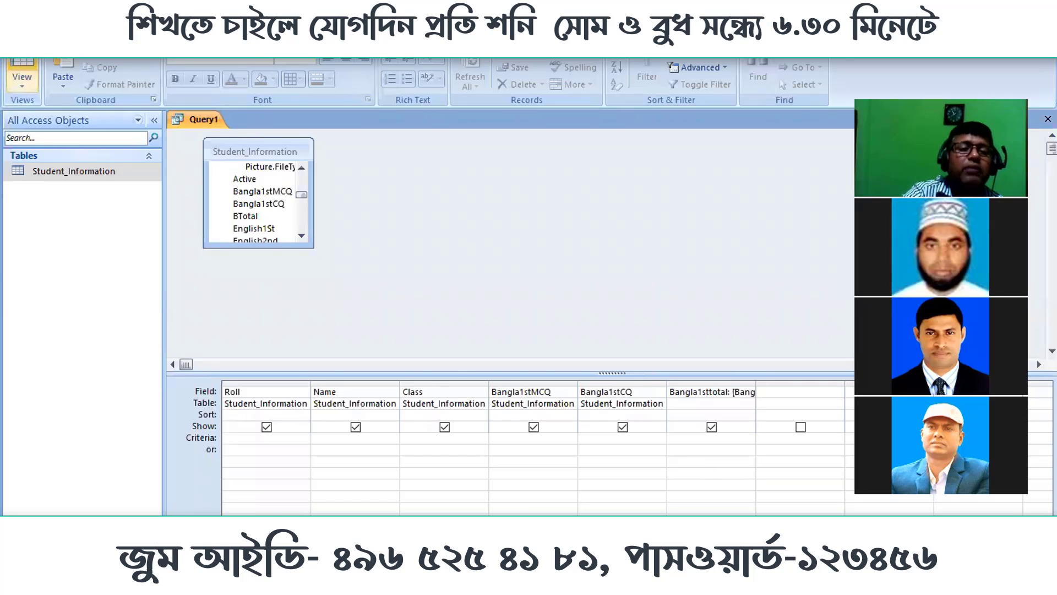
Step: Run the query and enter 54 as the Bangla1stCQ mark for roll 1
left_click(276, 29)
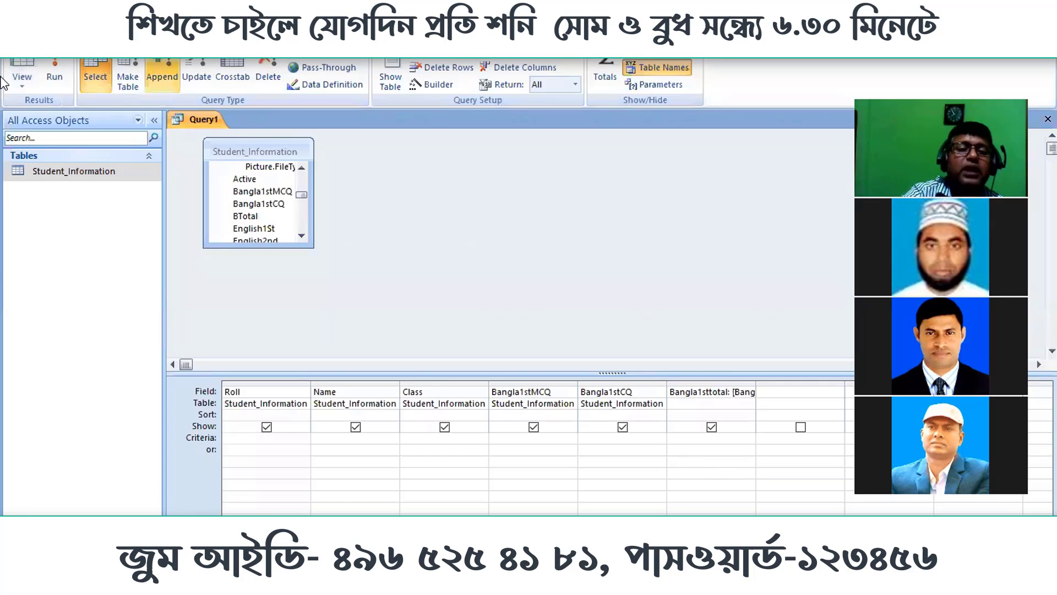
left_click(53, 79)
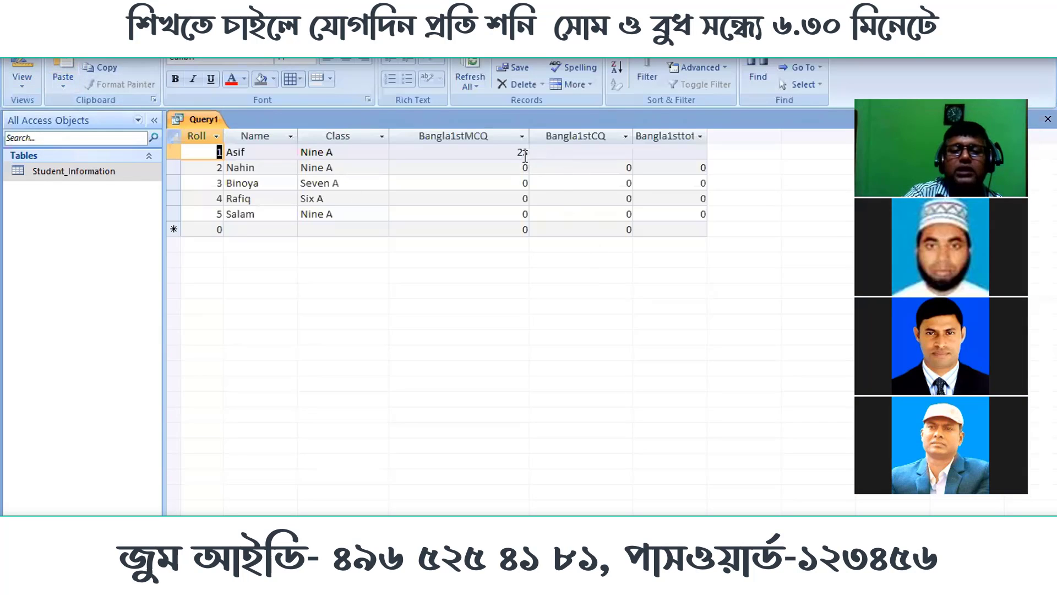
left_click(553, 156)
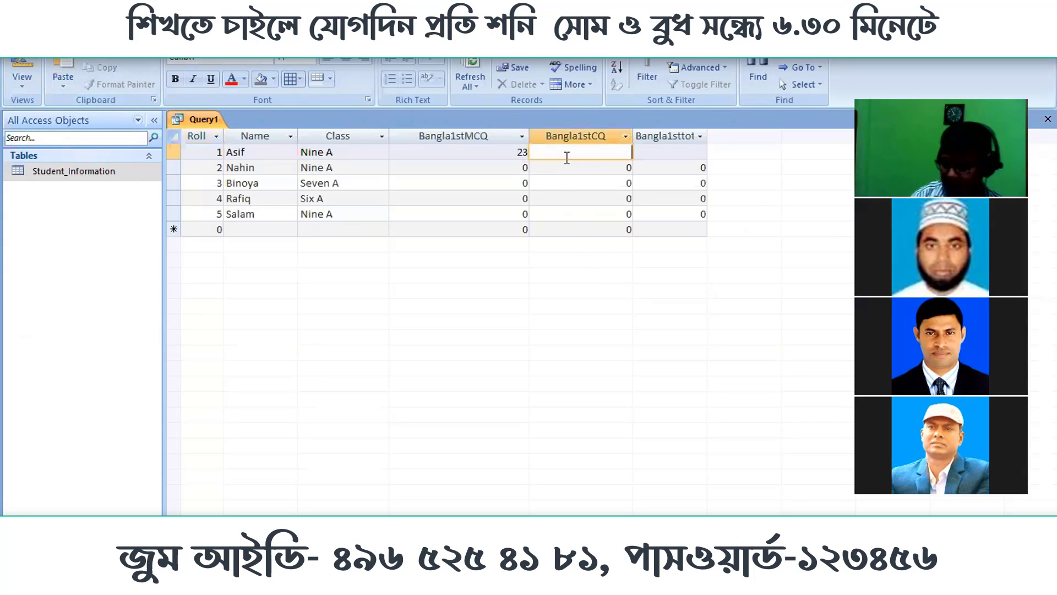
type("54")
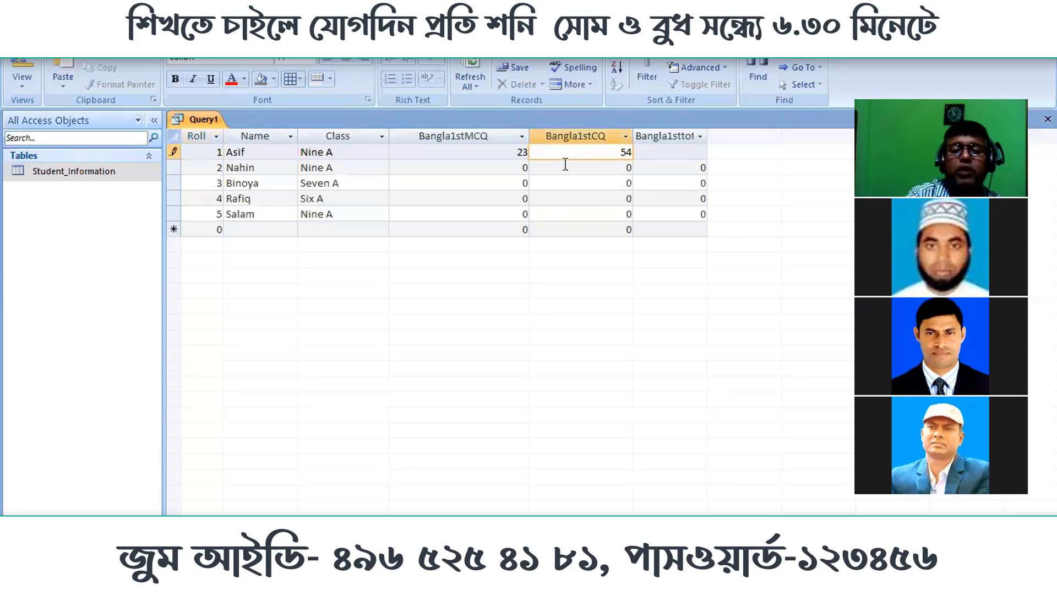
Step: Enter marks for roll 2: 12 in Bangla1stMCQ and 58 in Bangla1stCQ
left_click(524, 167)
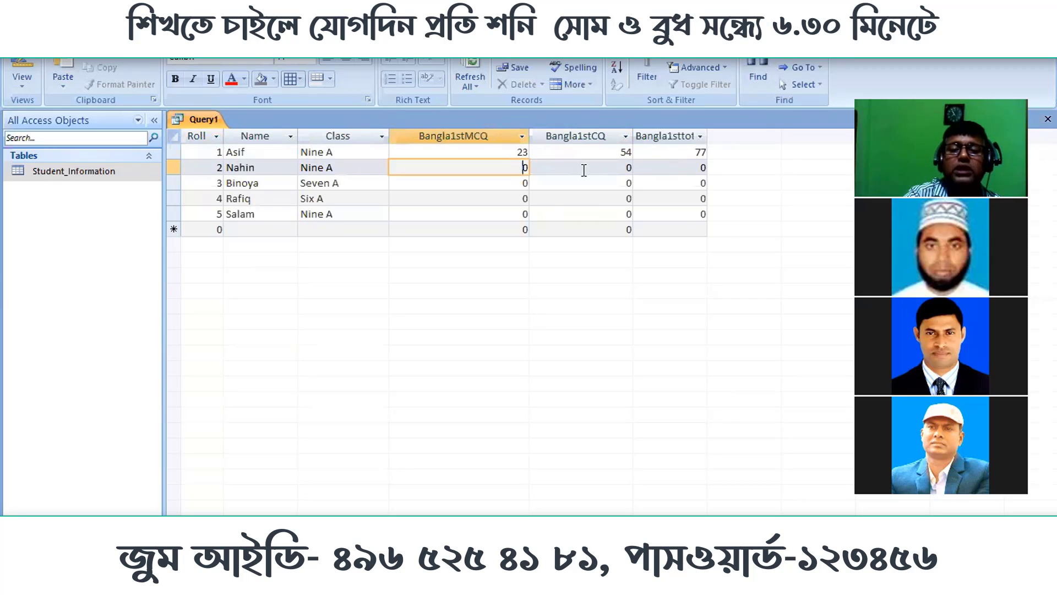
double_click(517, 172)
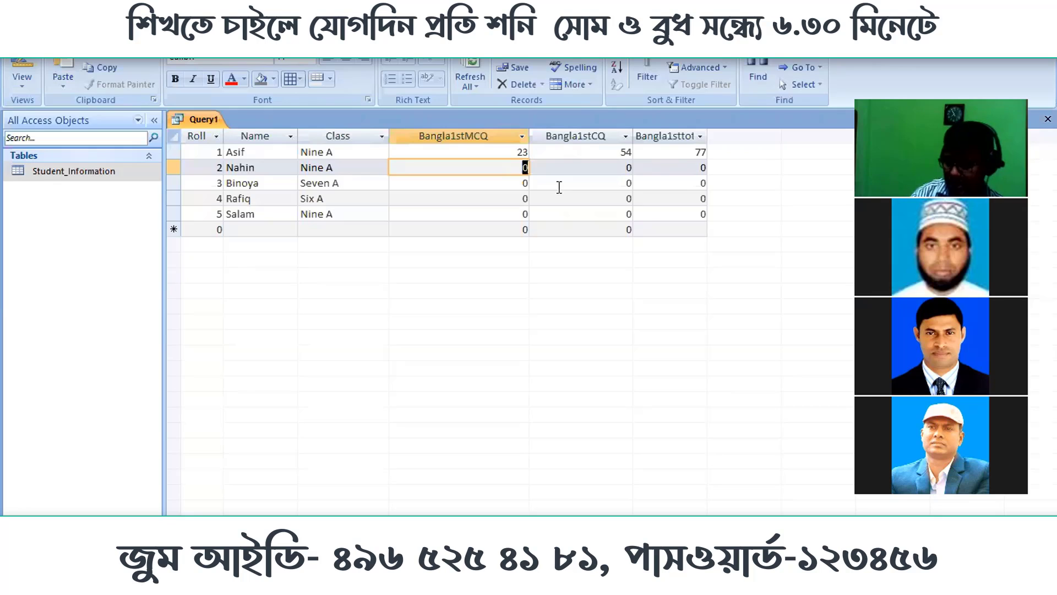
type("12")
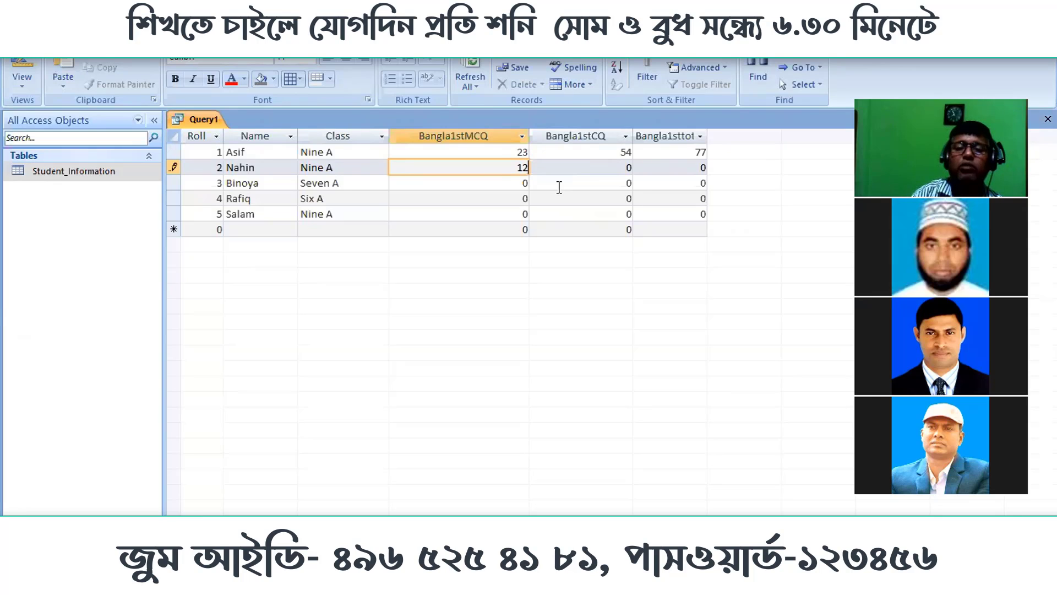
key("Tab")
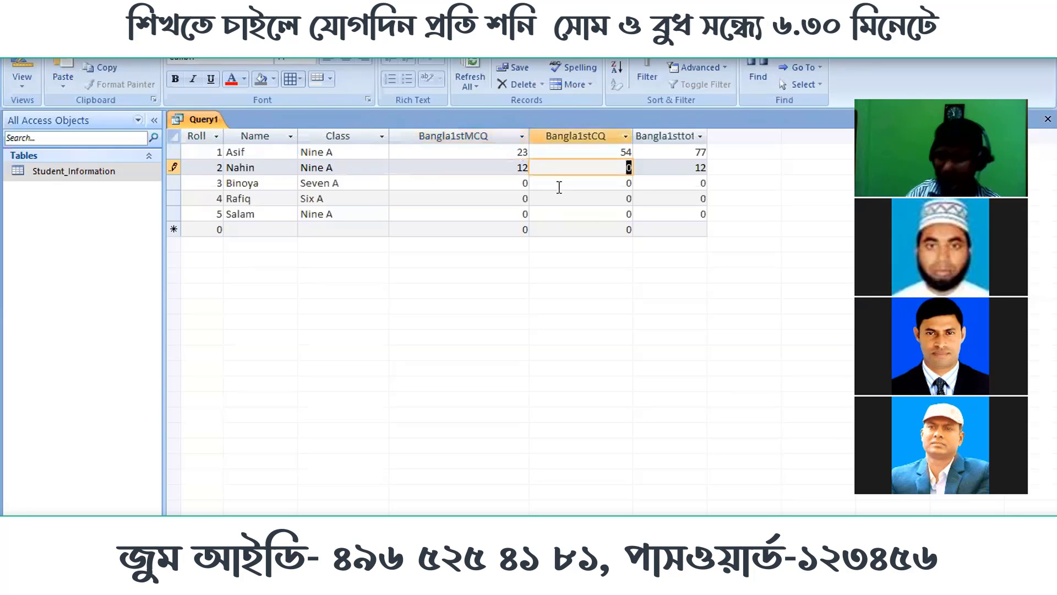
type("58")
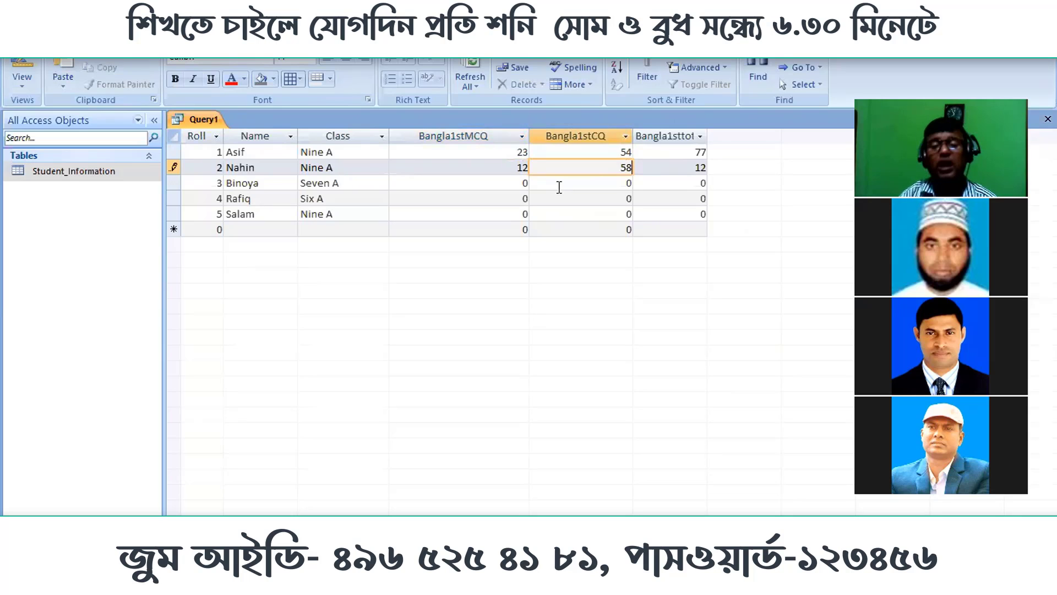
key("Tab")
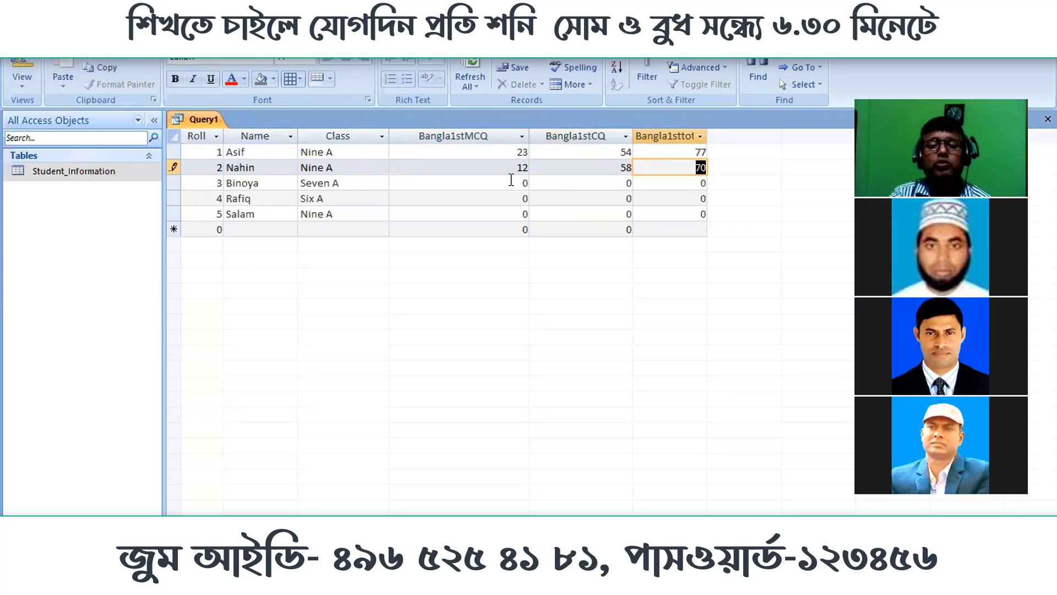
Step: Enter marks for roll 3: 10 in Bangla1stMCQ and 16 in Bangla1stCQ
left_click_drag(513, 181, 564, 183)
type("10")
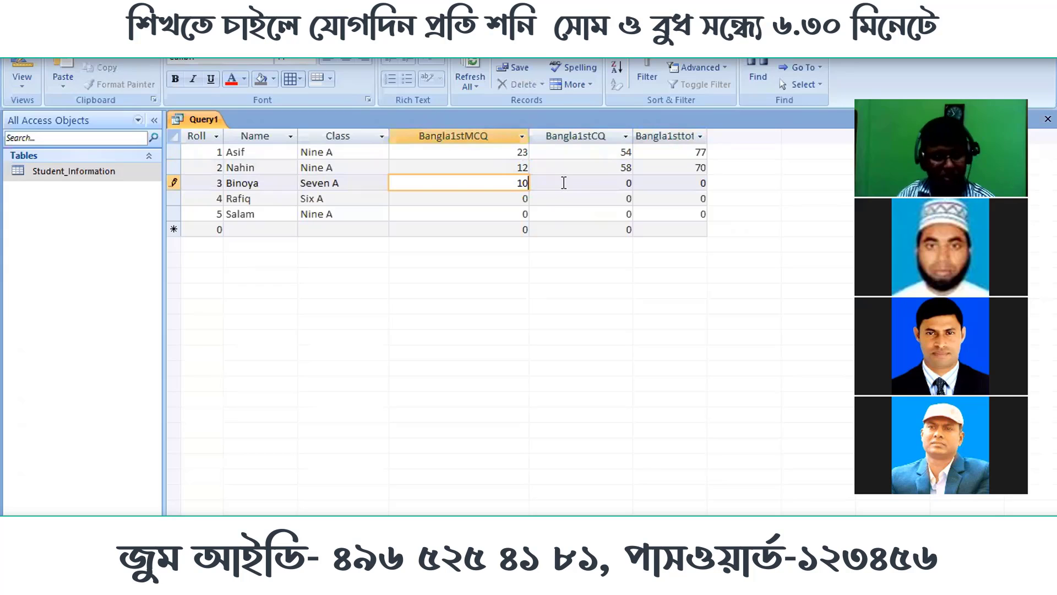
key("Tab")
type("16")
key("Tab")
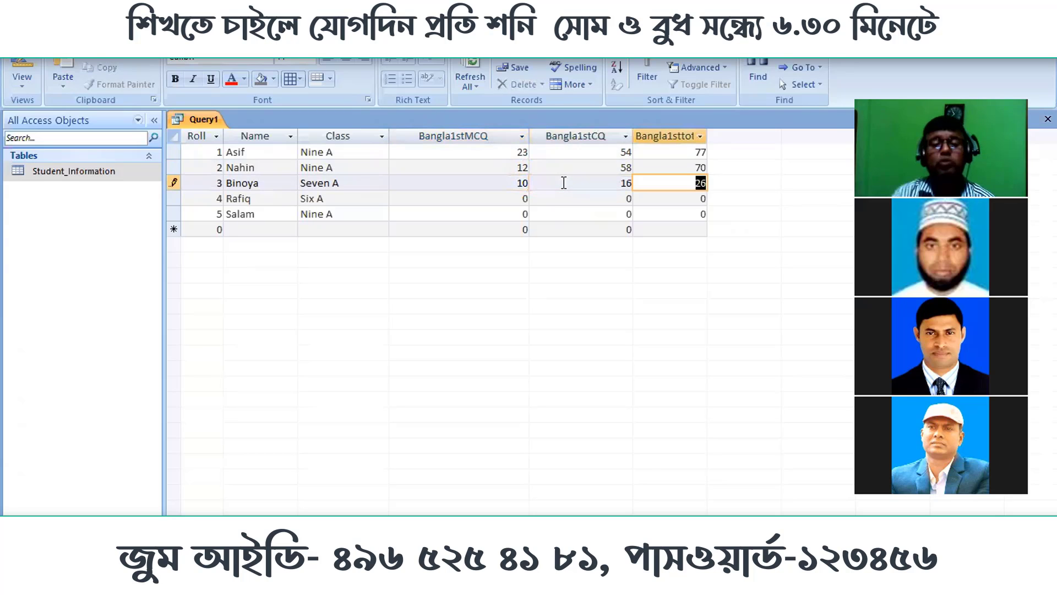
Step: Enter marks for roll 4: 23 in Bangla1stMCQ and 15 in Bangla1stCQ
left_click_drag(523, 198, 560, 203)
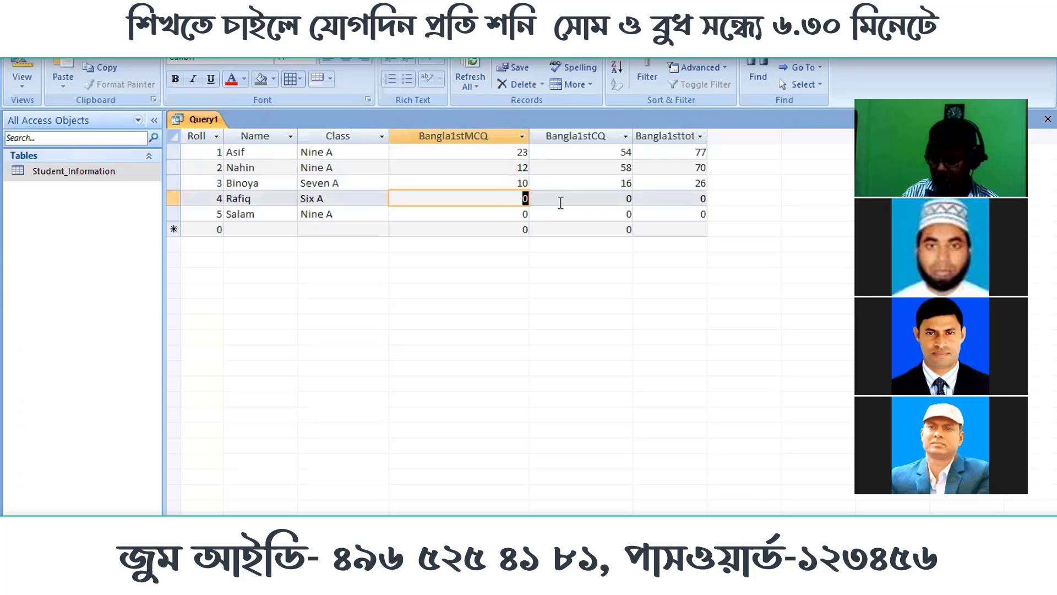
type("23")
key("Tab")
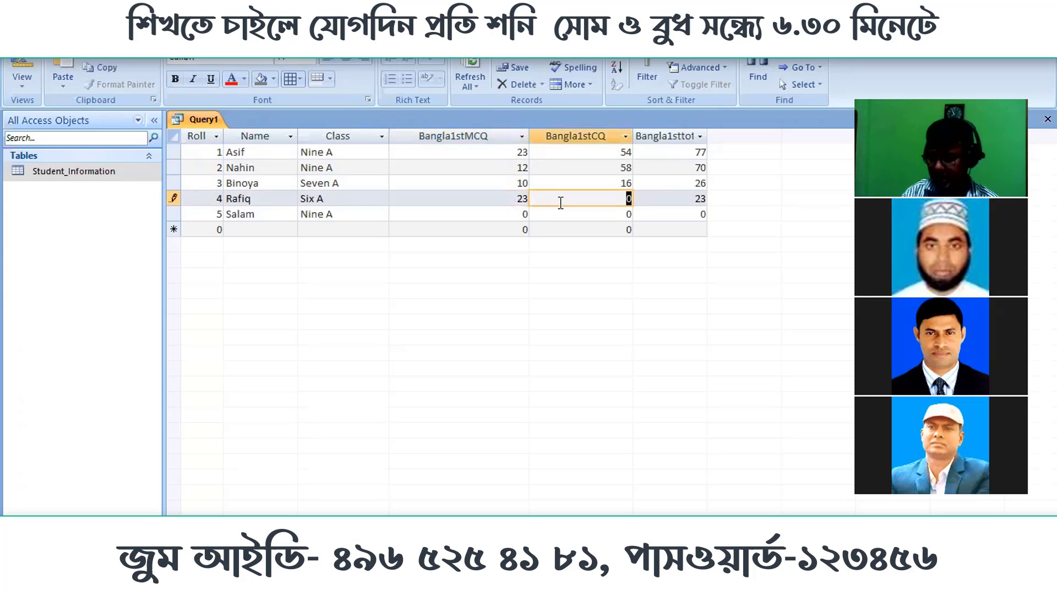
type("15")
key("Tab")
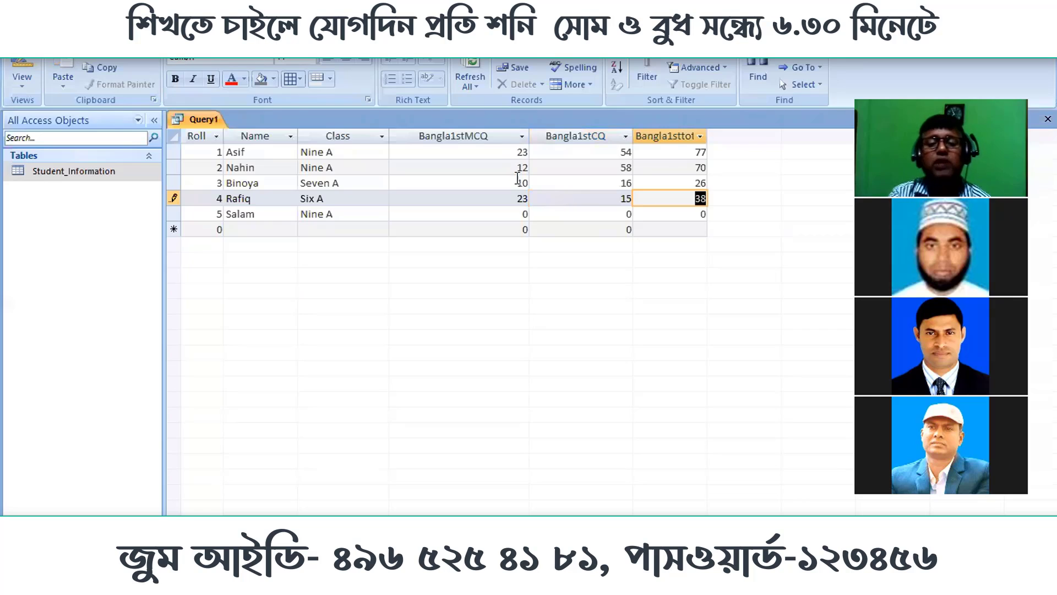
Step: Enter marks for roll 5: 25 in Bangla1stMCQ and 65 in Bangla1stCQ
left_click(509, 219)
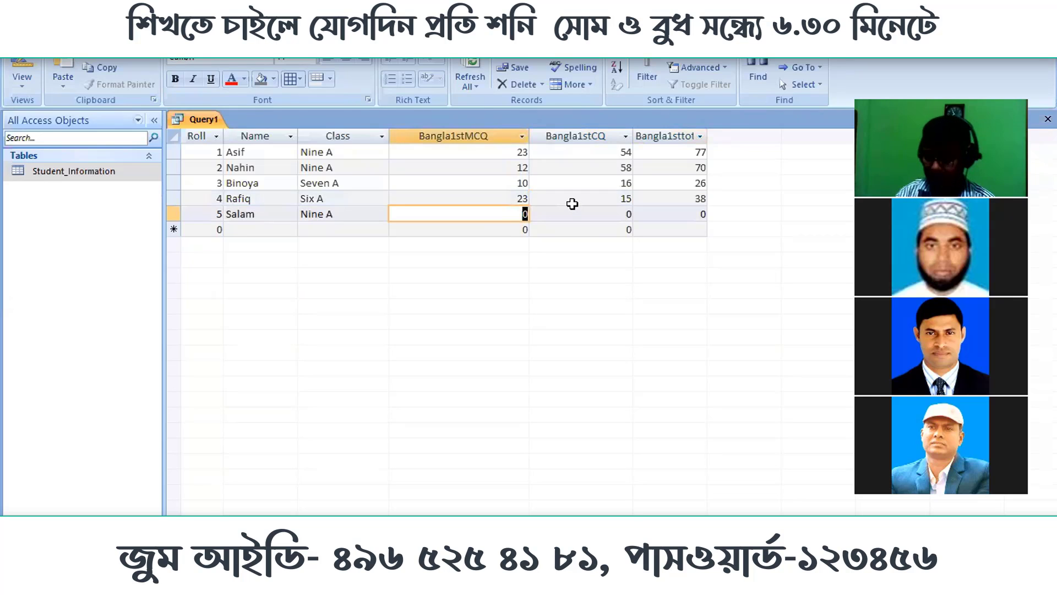
type("25")
key("Tab")
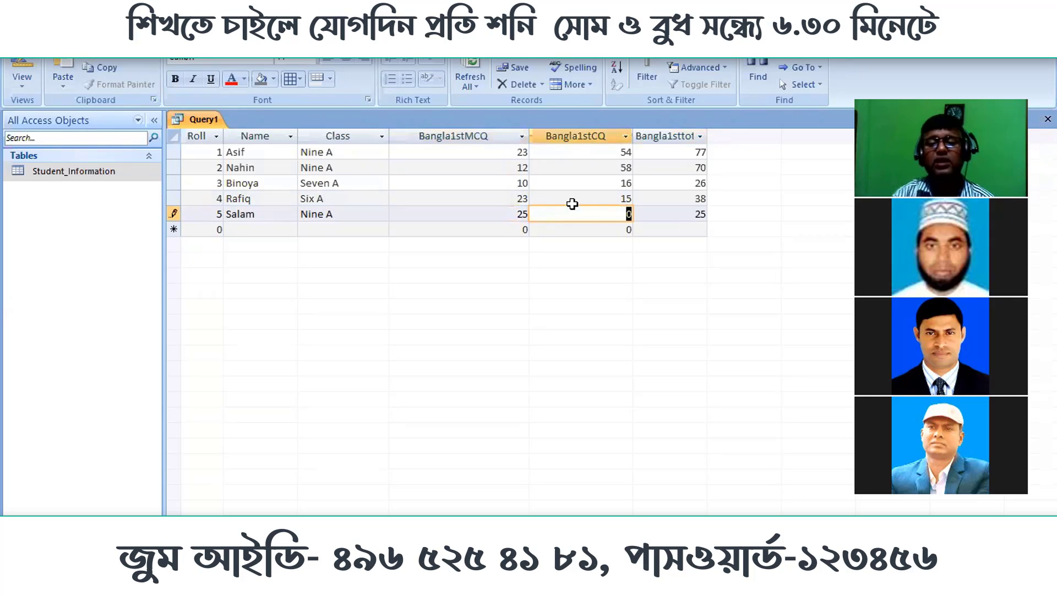
type("65")
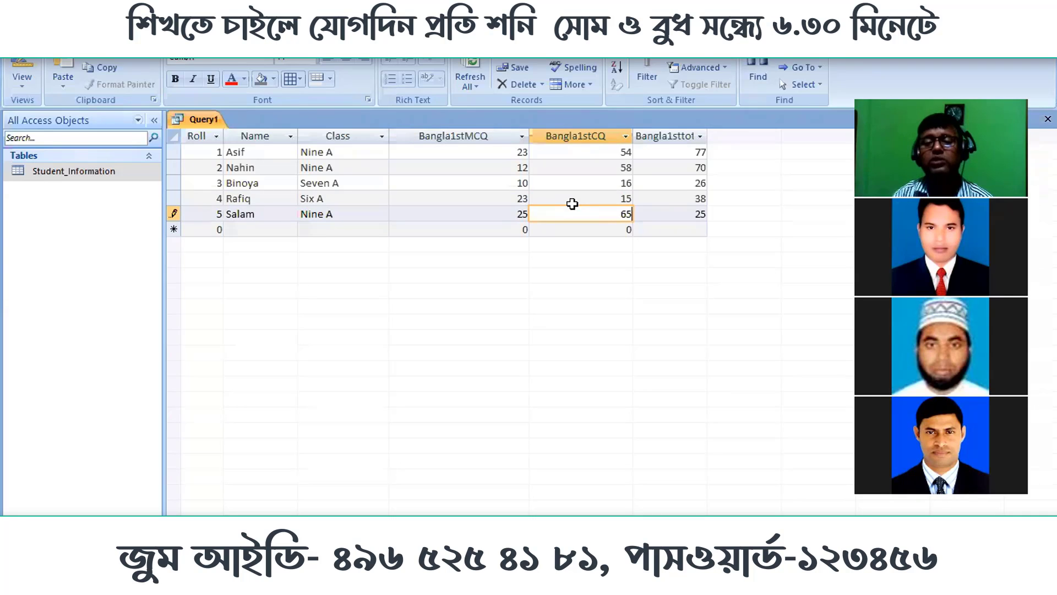
key("Tab")
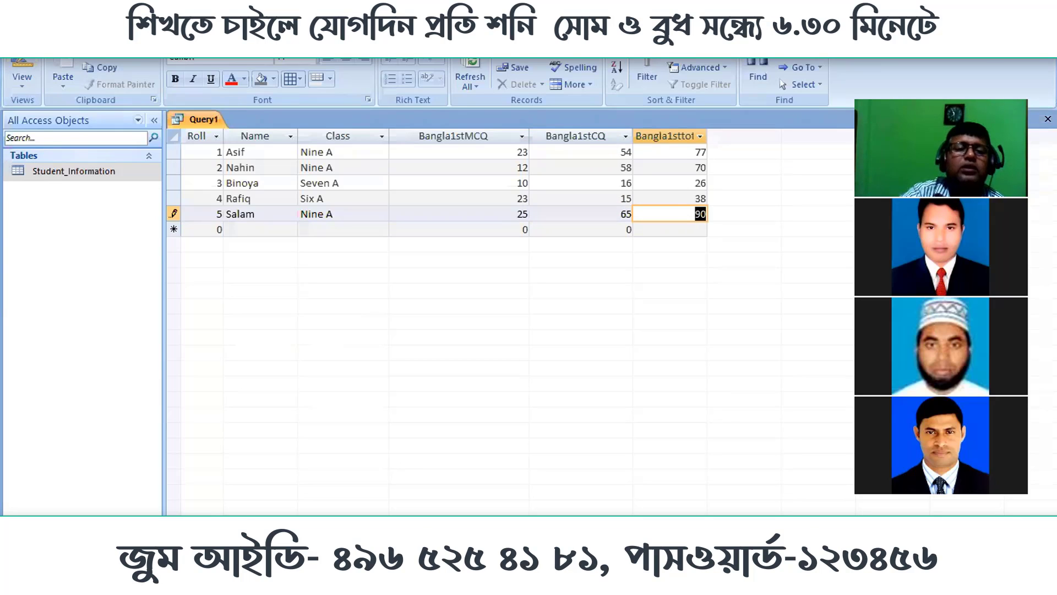
Step: Save the query under the name TotalQuery
key("ctrl+s")
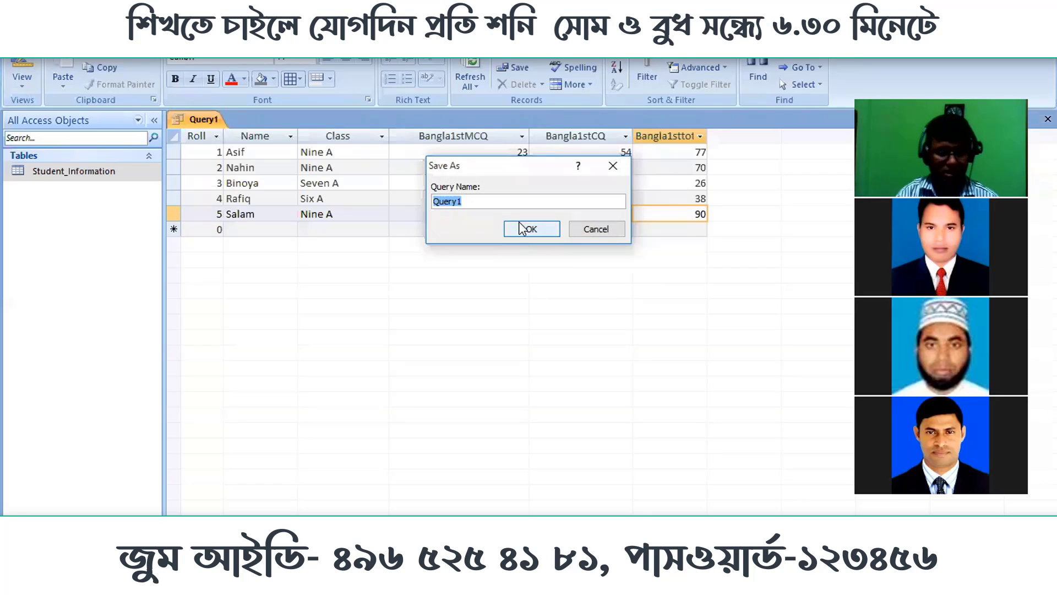
type("To")
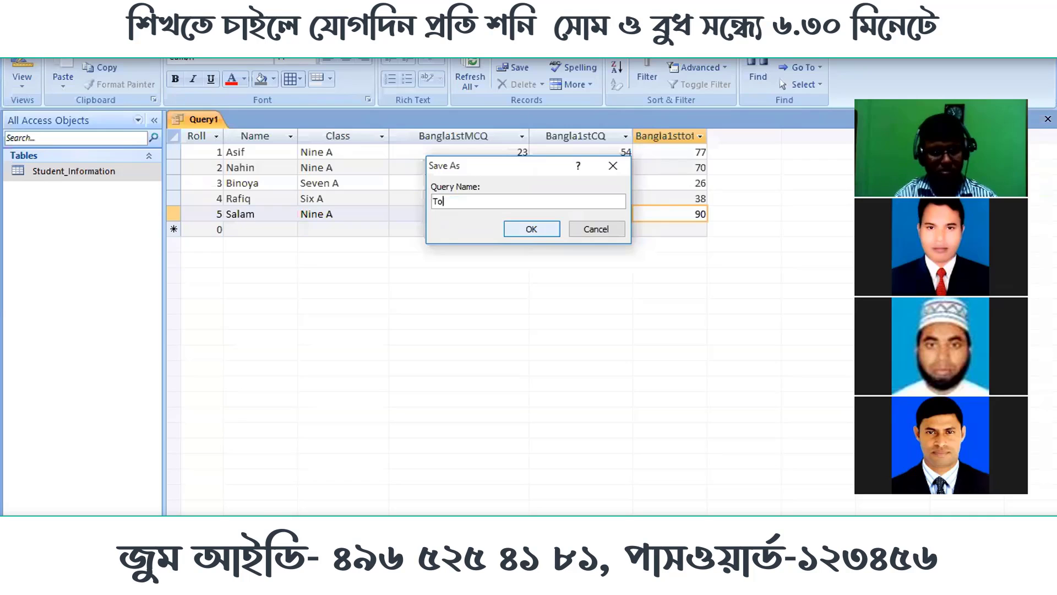
type("tal")
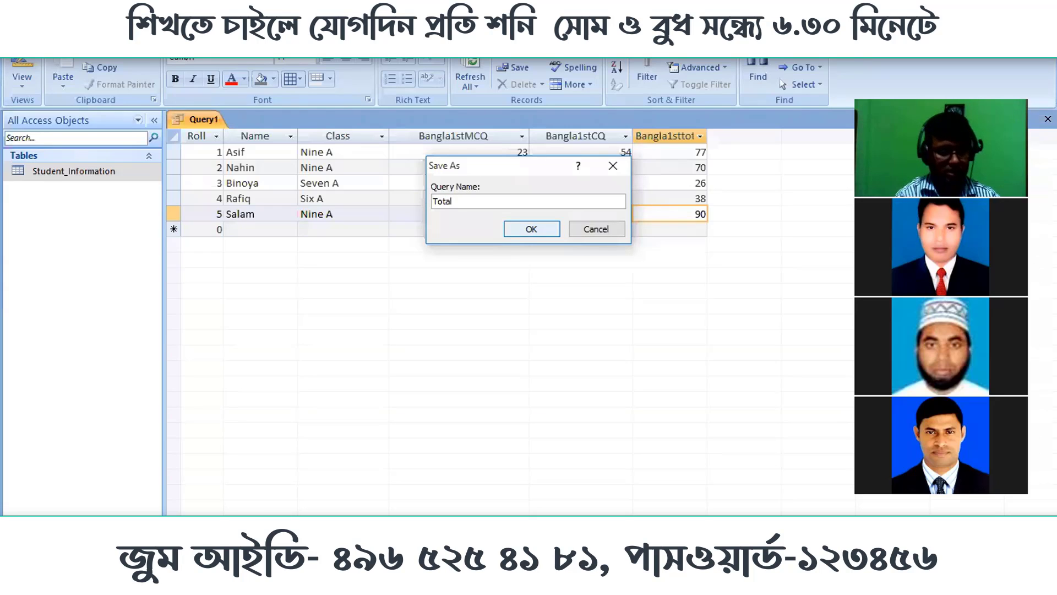
type("Query")
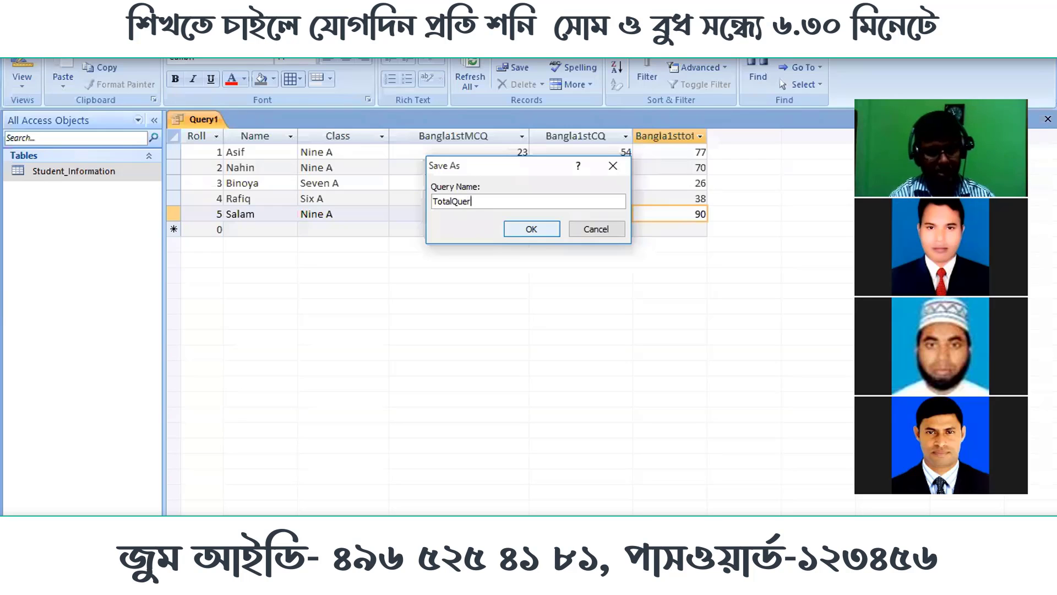
left_click(535, 229)
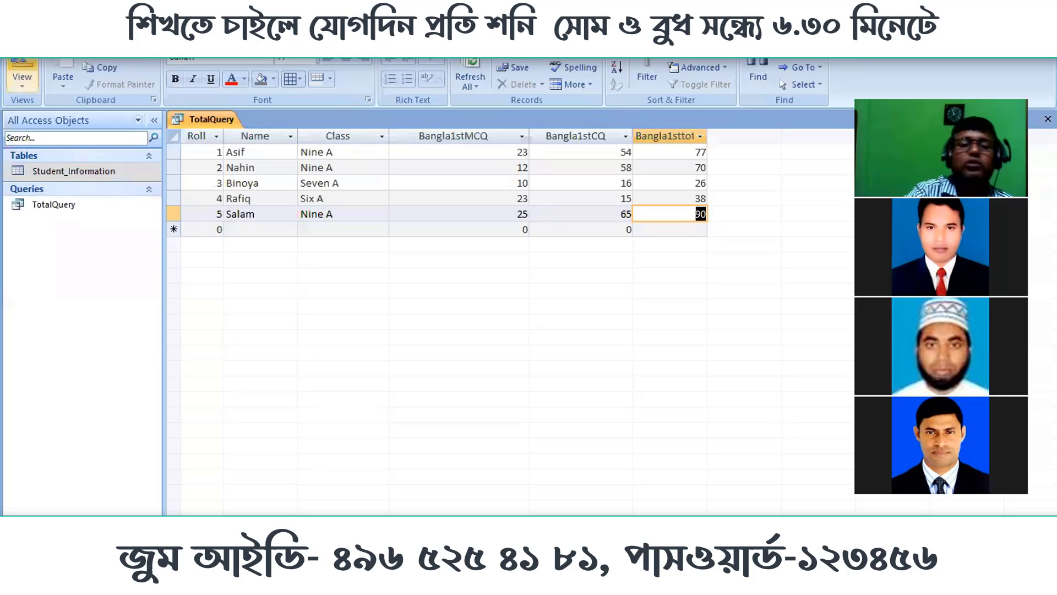
Step: Open the Student_Information table design as read-only and check the Default Value property of Bangla1stMCQ and Bangla1stCQ
right_click(94, 172)
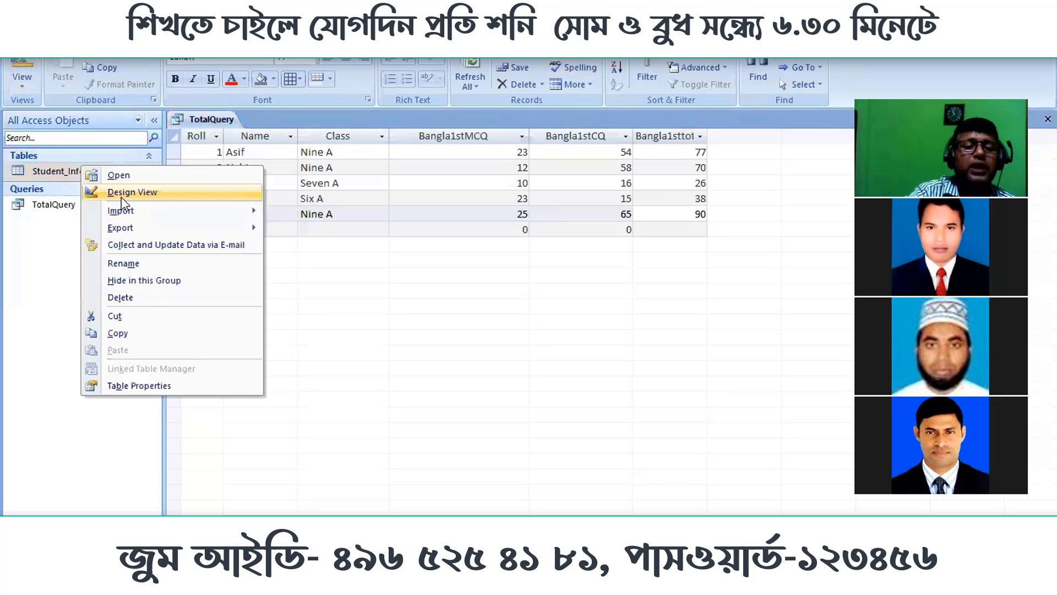
left_click(138, 193)
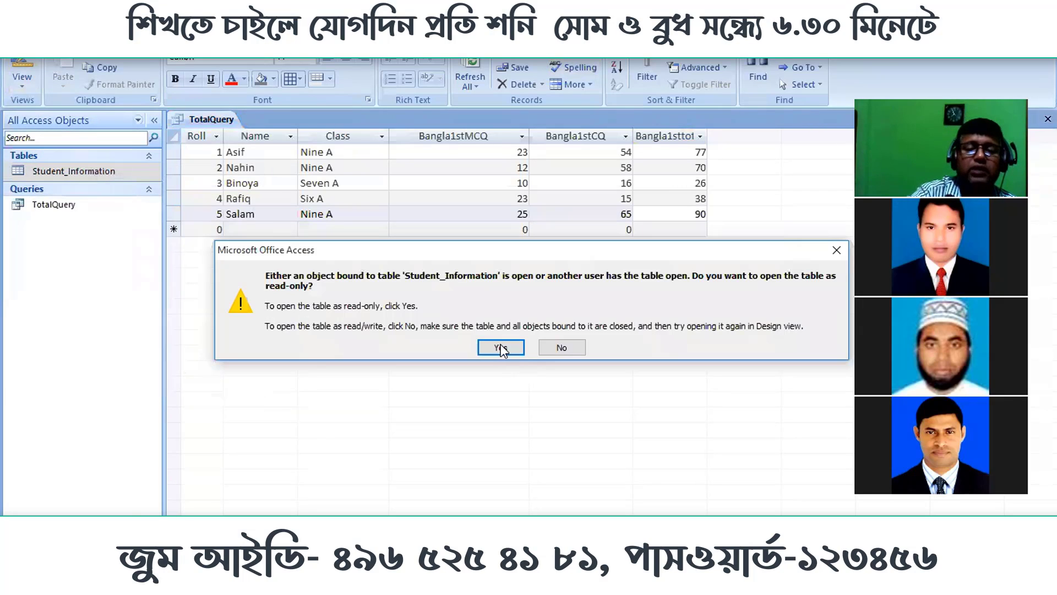
left_click(500, 346)
scroll(255, 238, "down", 2)
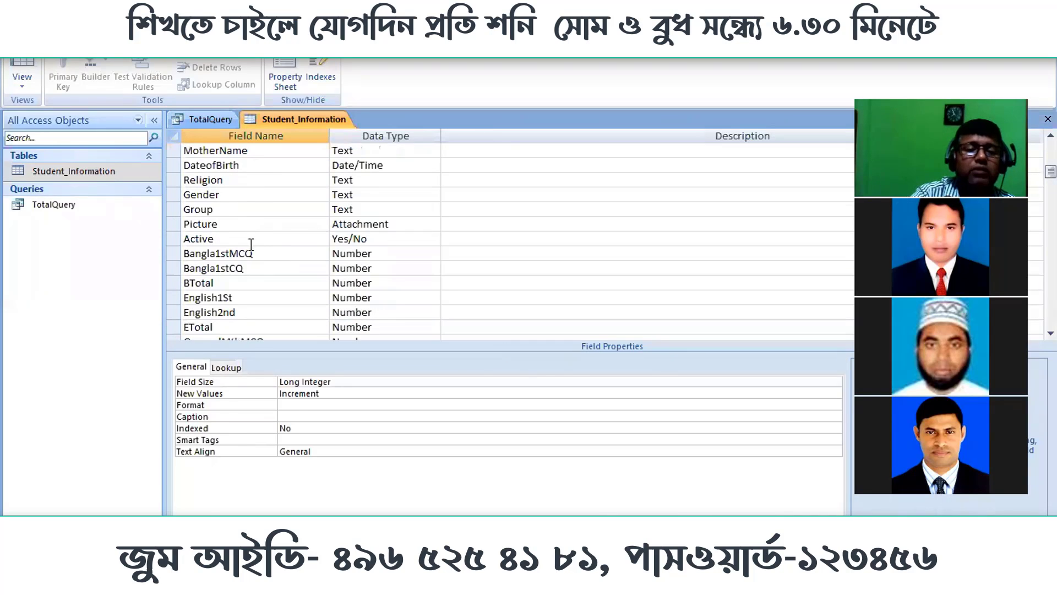
left_click(254, 254)
left_click(294, 438)
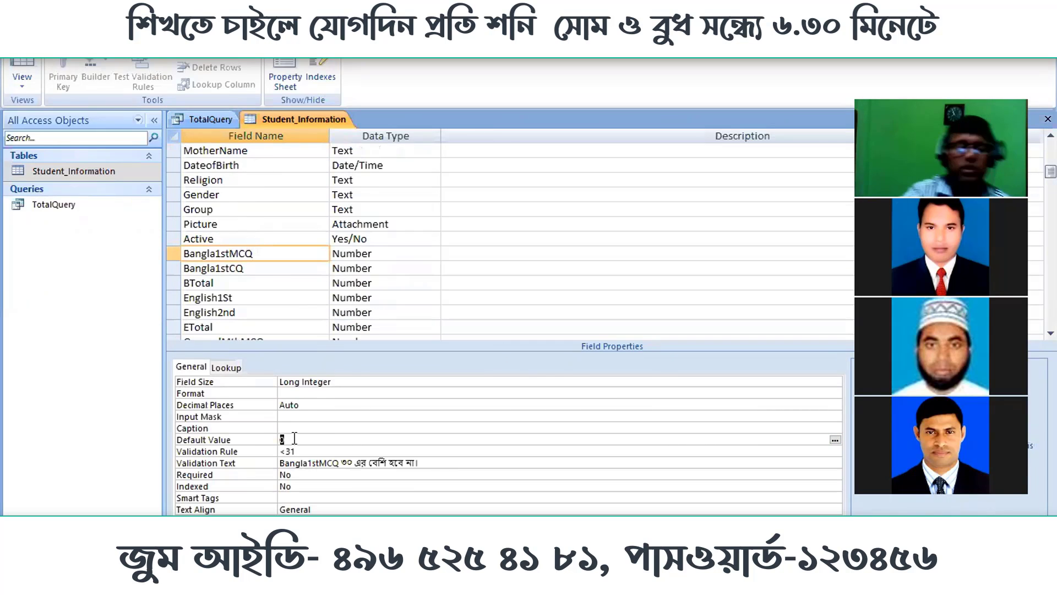
scroll(263, 329, "down", 2)
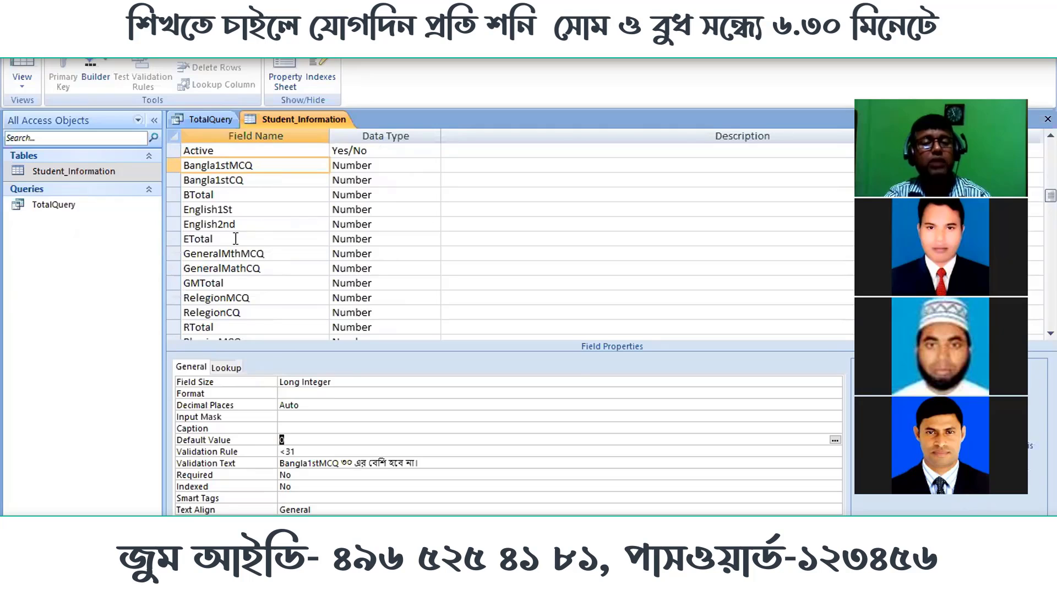
left_click(254, 179)
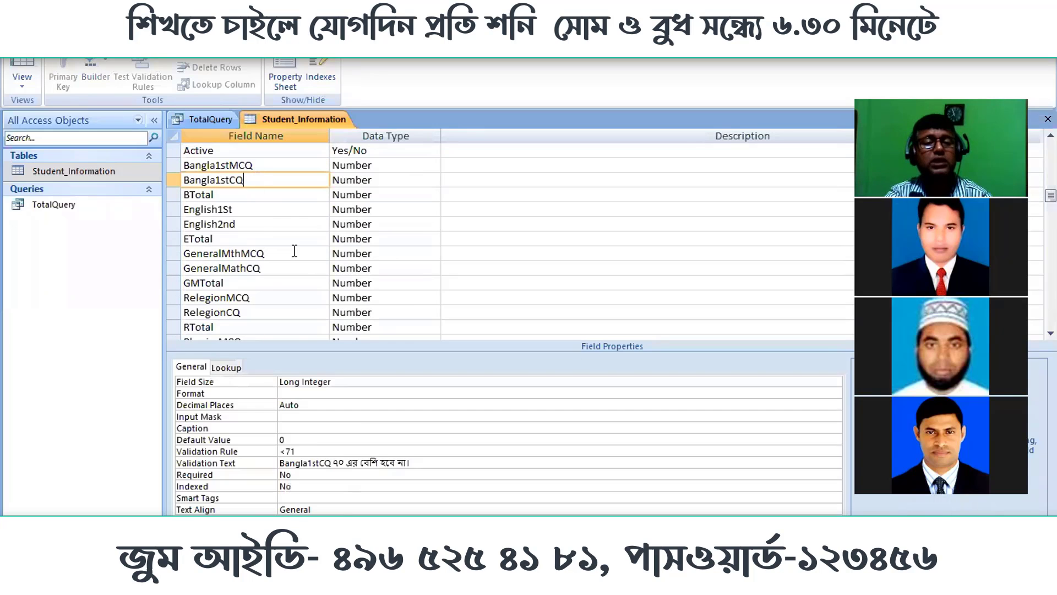
left_click(300, 439)
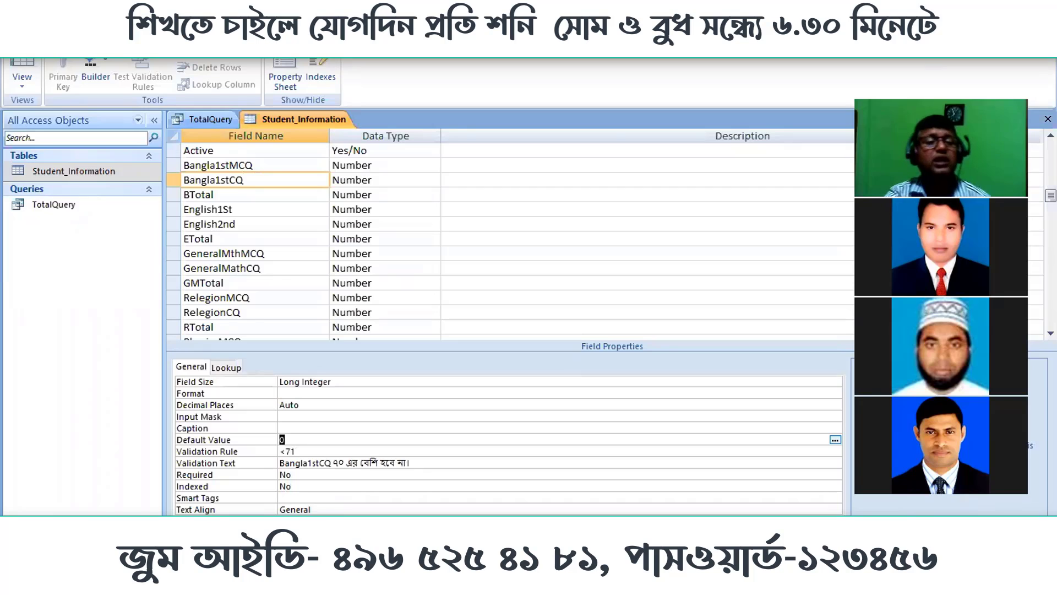
left_click(293, 270)
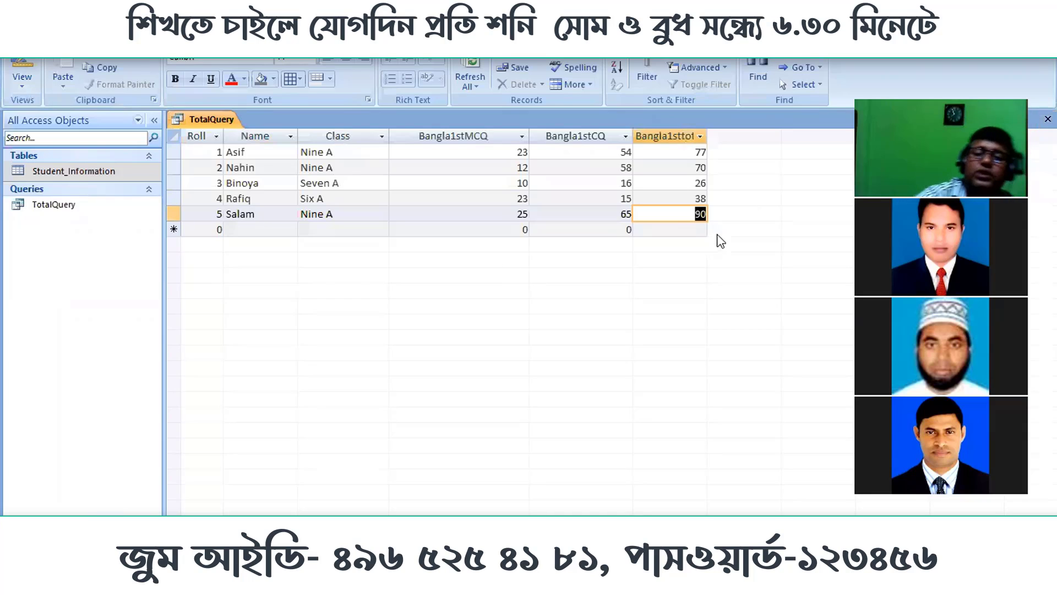
left_click(676, 214)
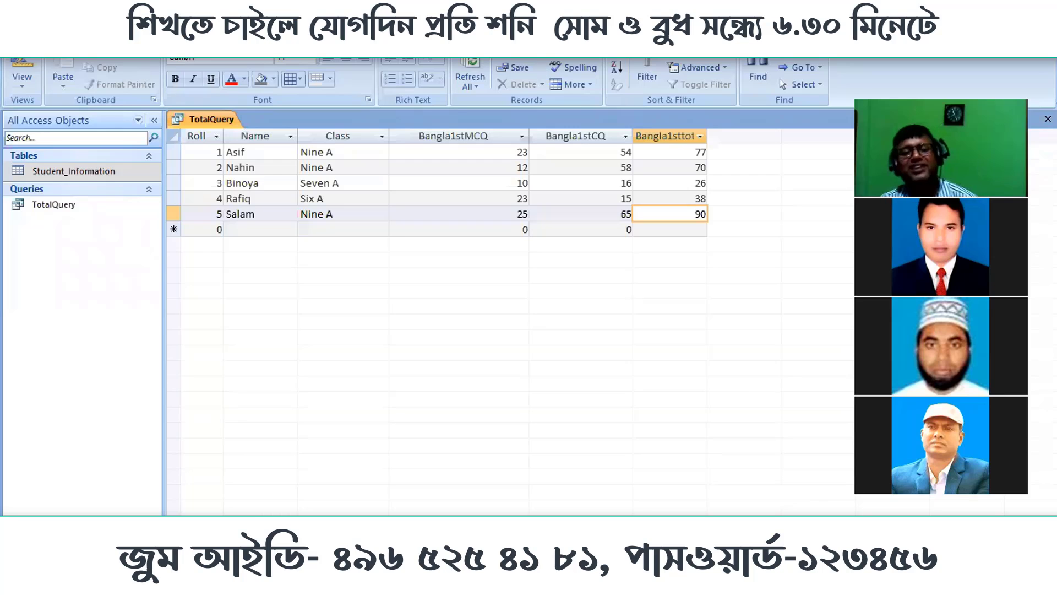
key("alt+Tab")
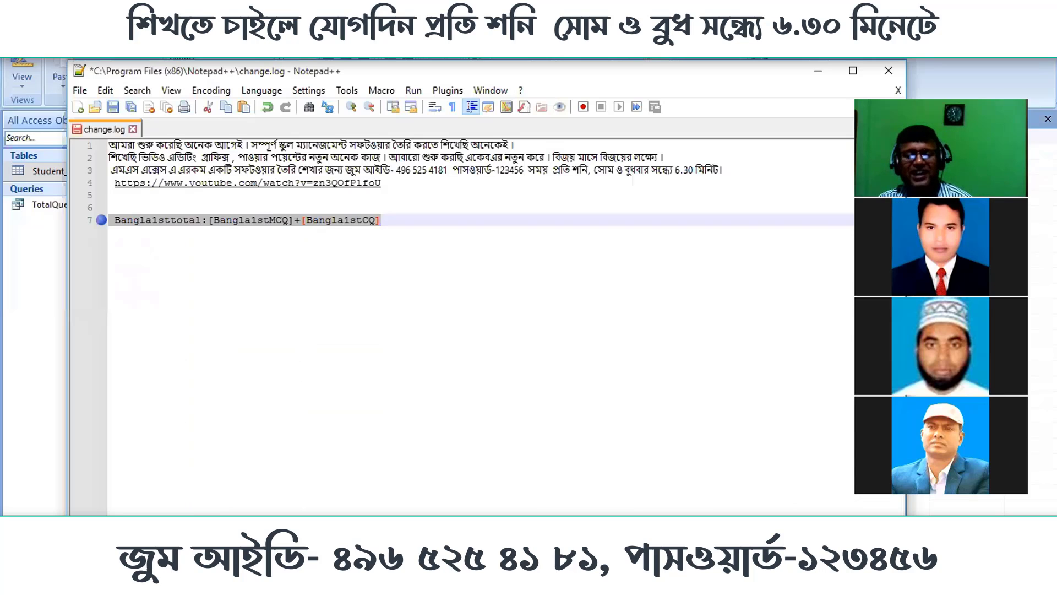
key("alt+Tab")
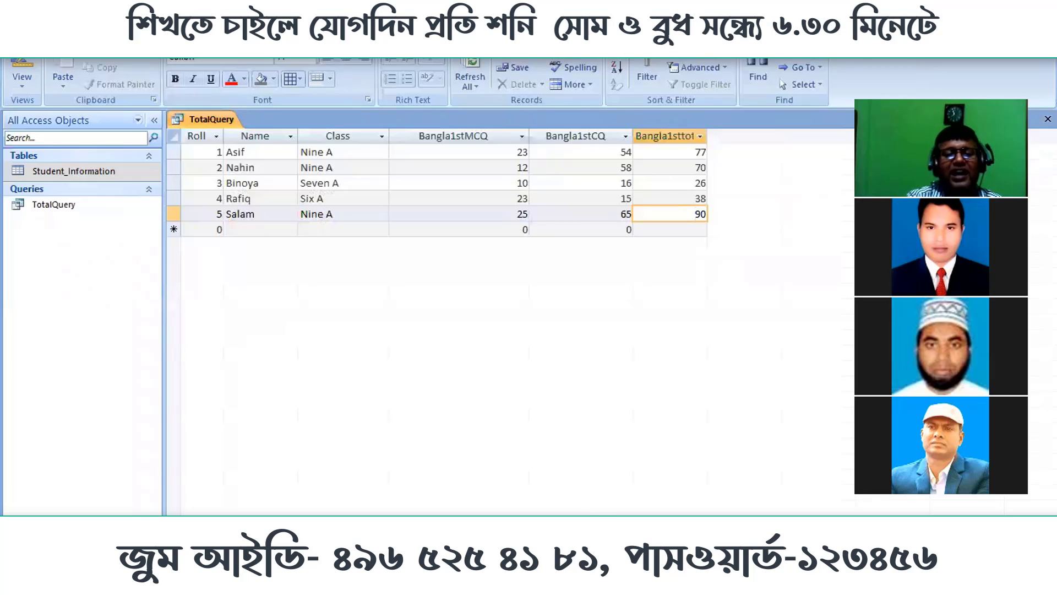
Step: Switch to Notepad++ and examine the bracketed field references in the Bangla1sttotal expression on line 7
key("alt+Tab")
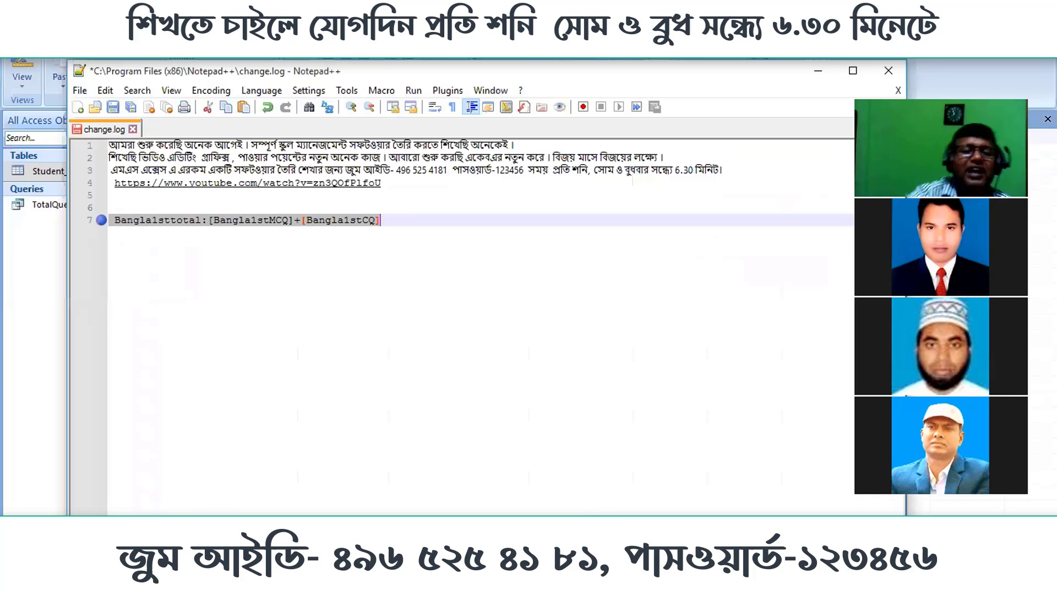
left_click(38, 368)
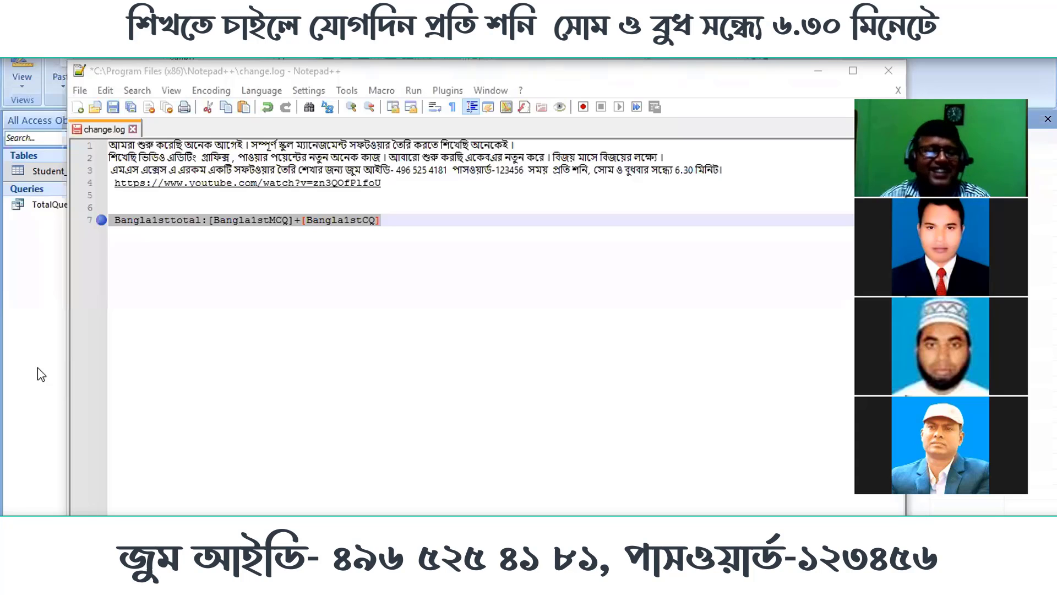
left_click(392, 241)
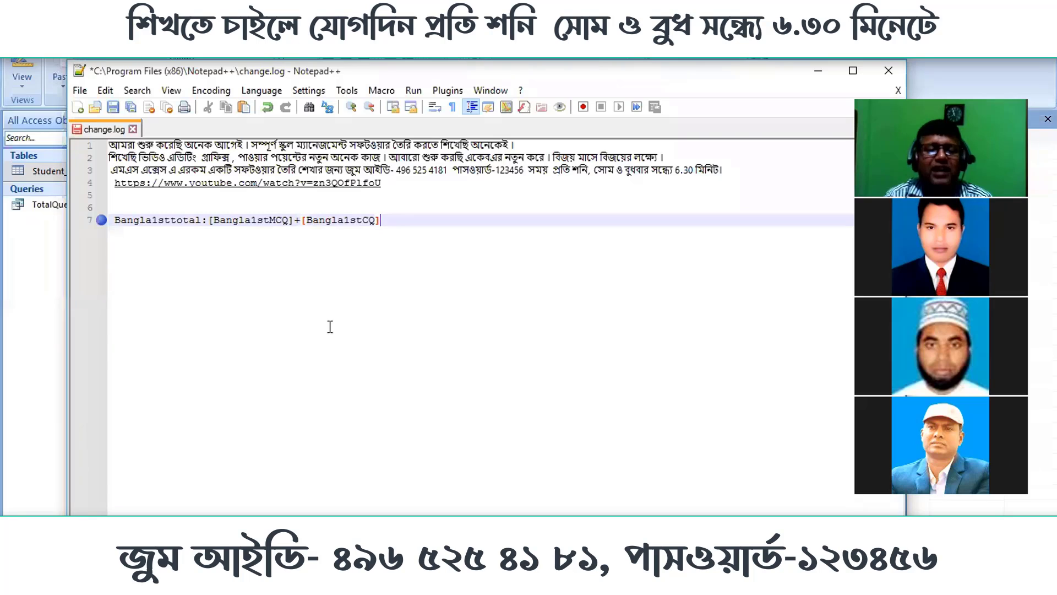
left_click_drag(386, 220, 211, 222)
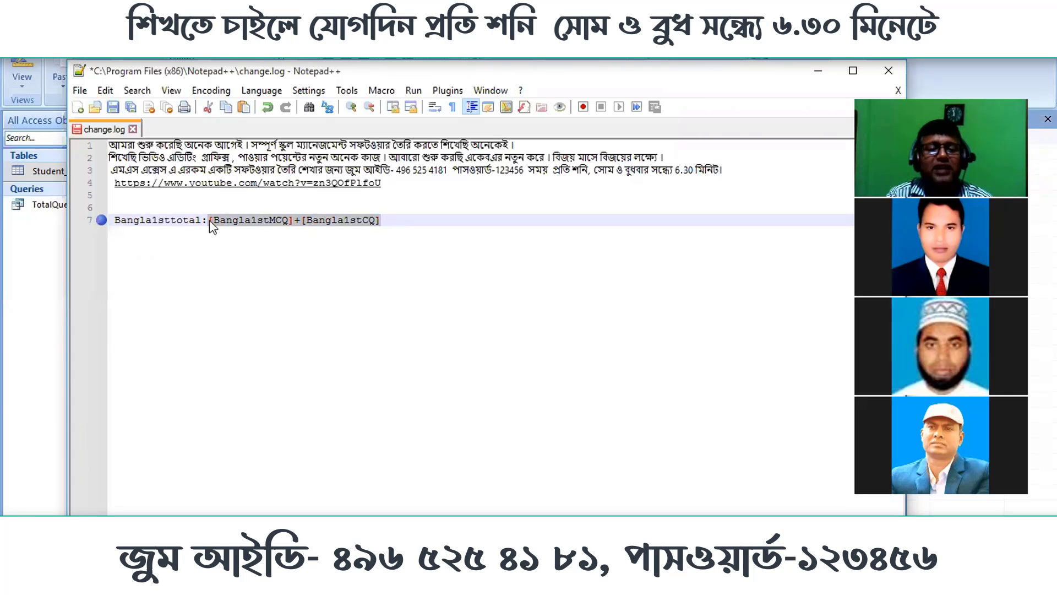
left_click(209, 219)
left_click(225, 260)
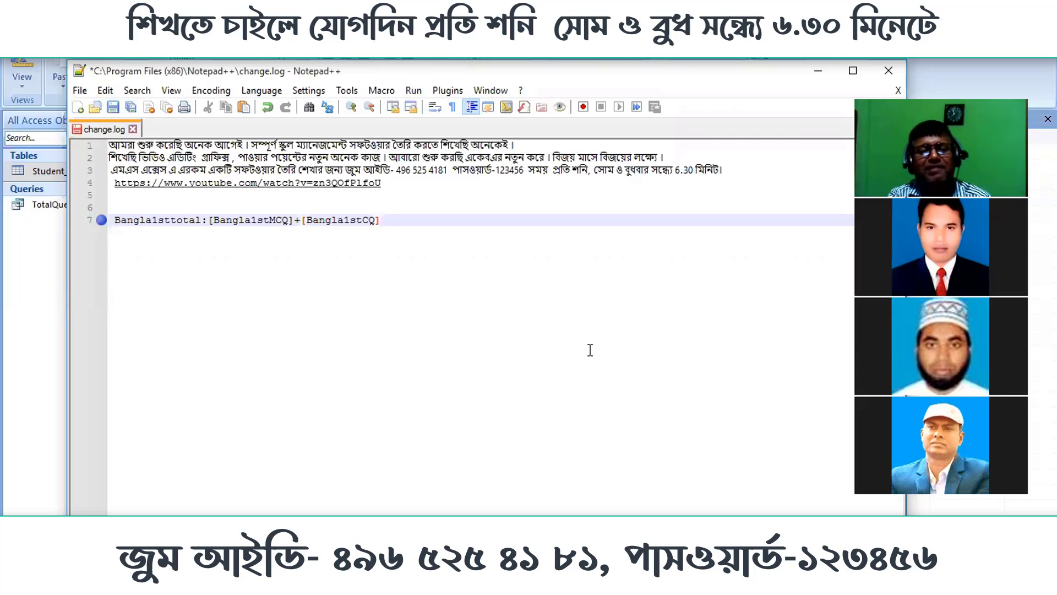
left_click(212, 224)
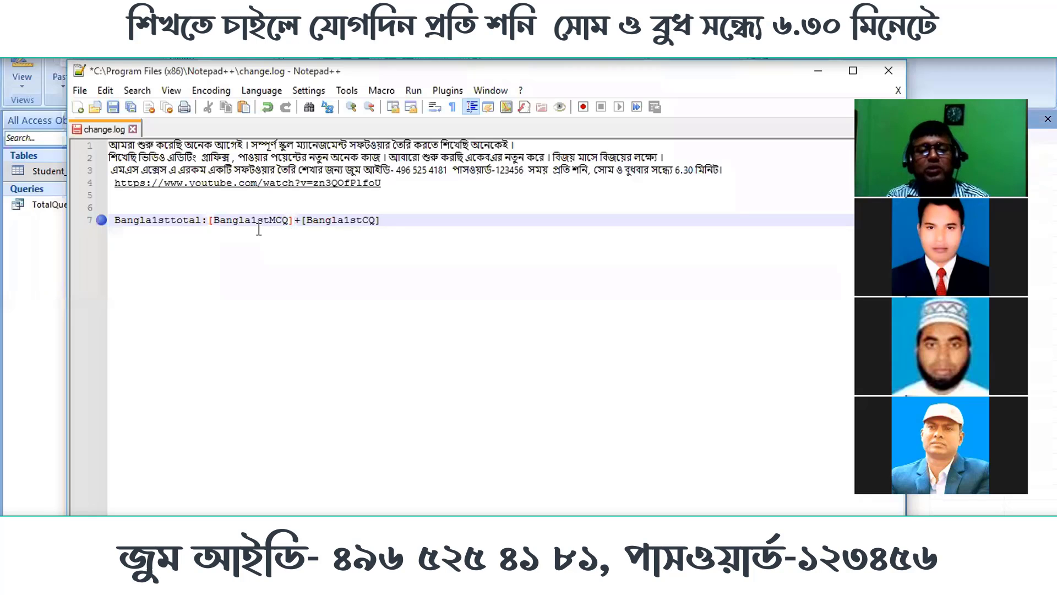
left_click(242, 235)
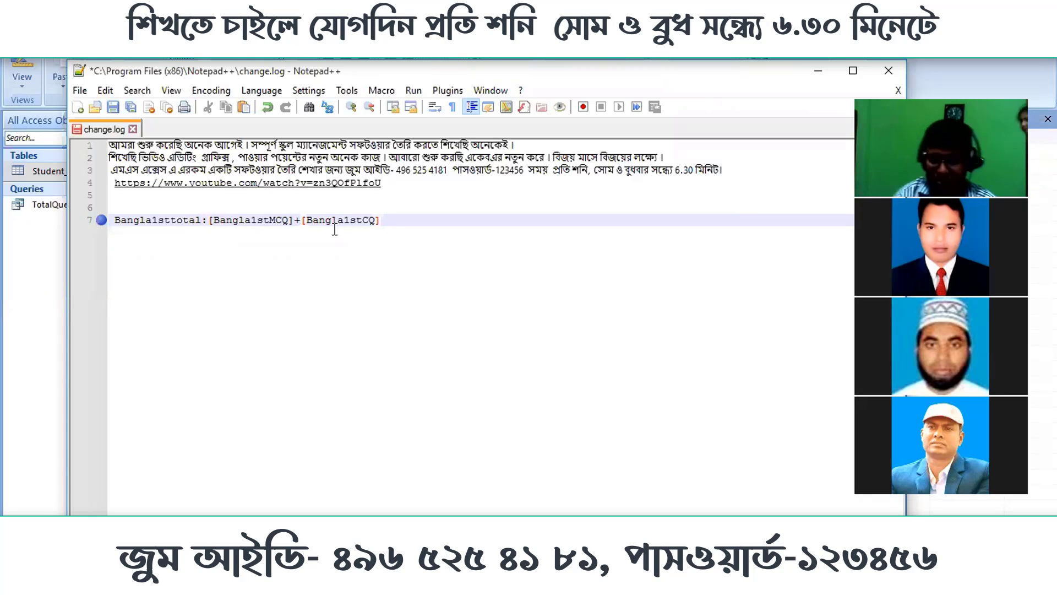
Step: Add the text FieldName: on a new line 10, leaving two blank lines below the Bangla1sttotal expression
key("Return")
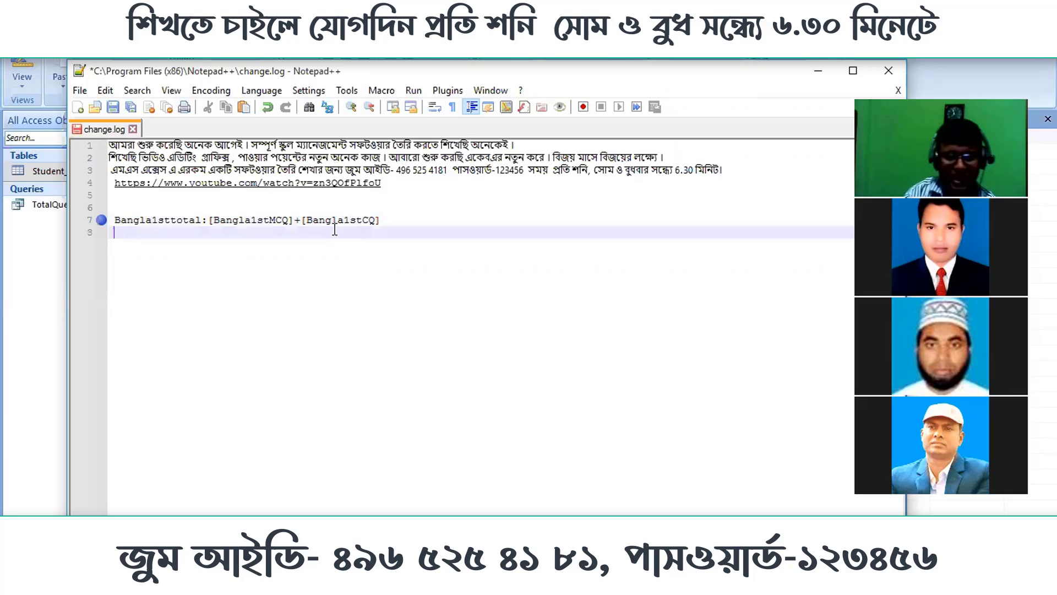
key("Return")
key("Return")
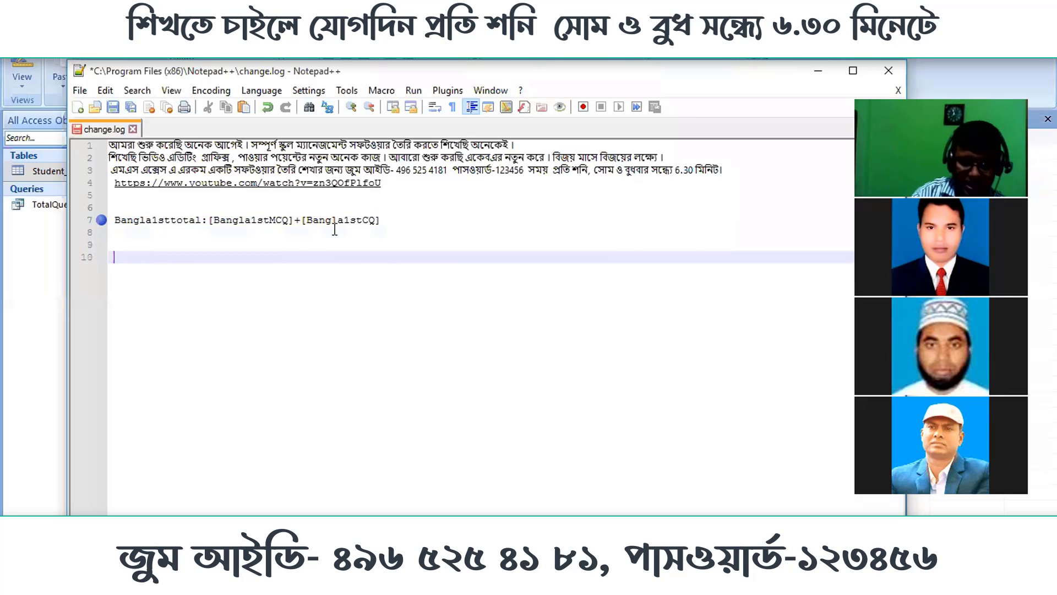
type("Fi")
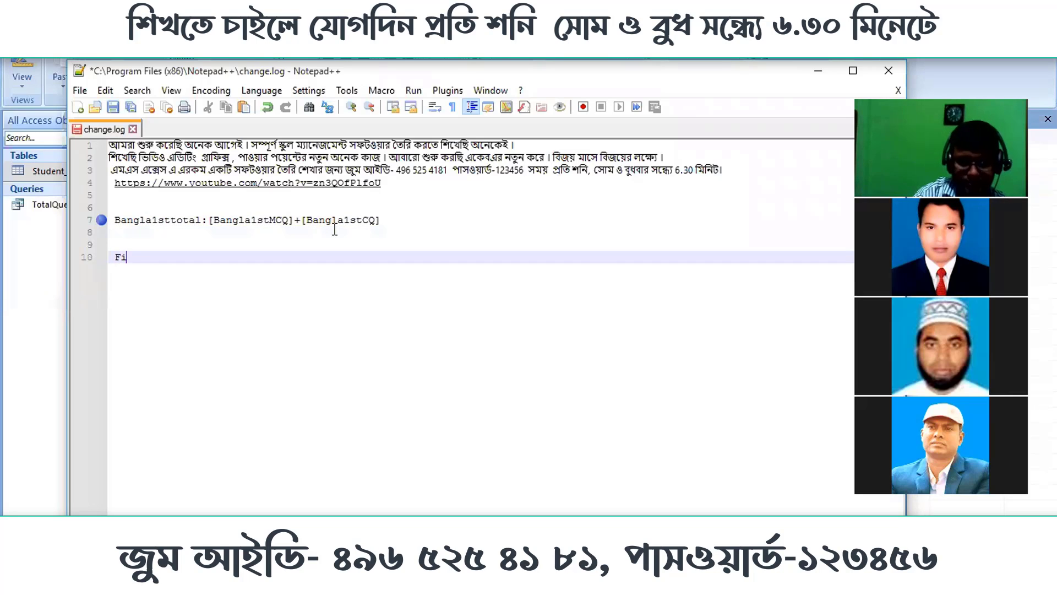
type("e")
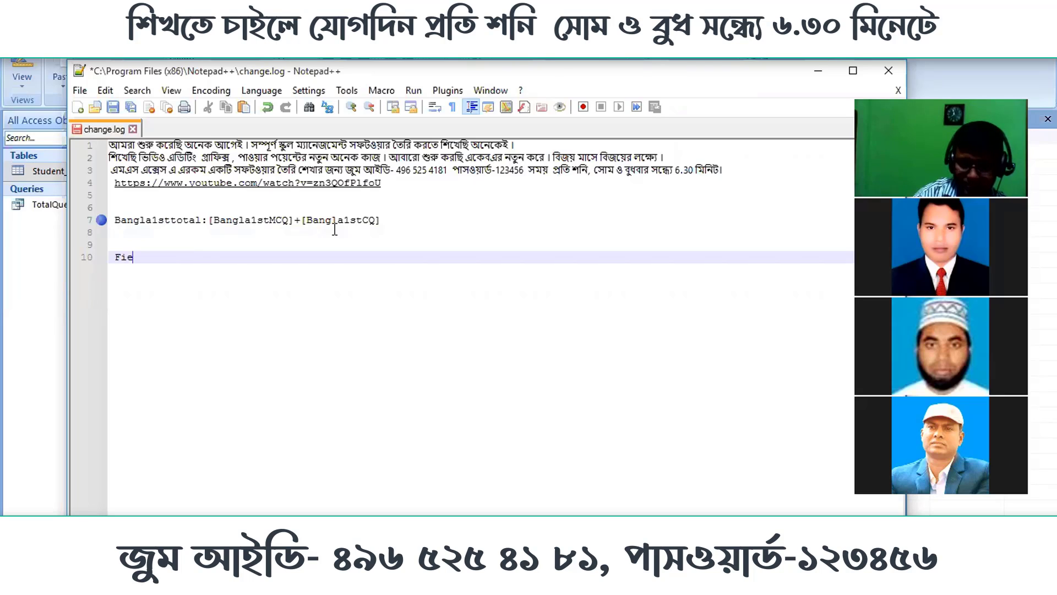
type("ld")
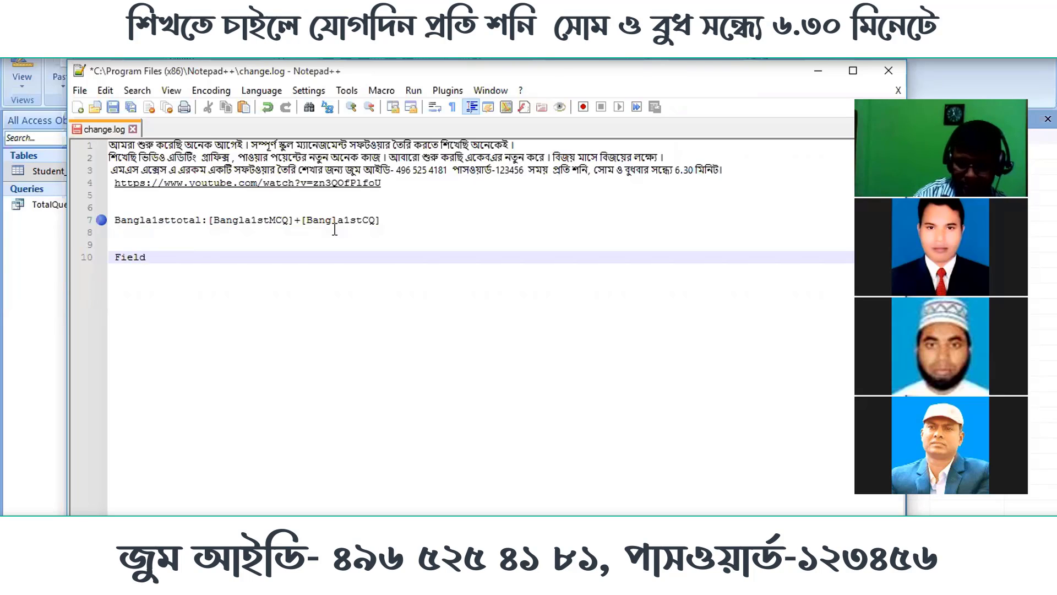
type("Name")
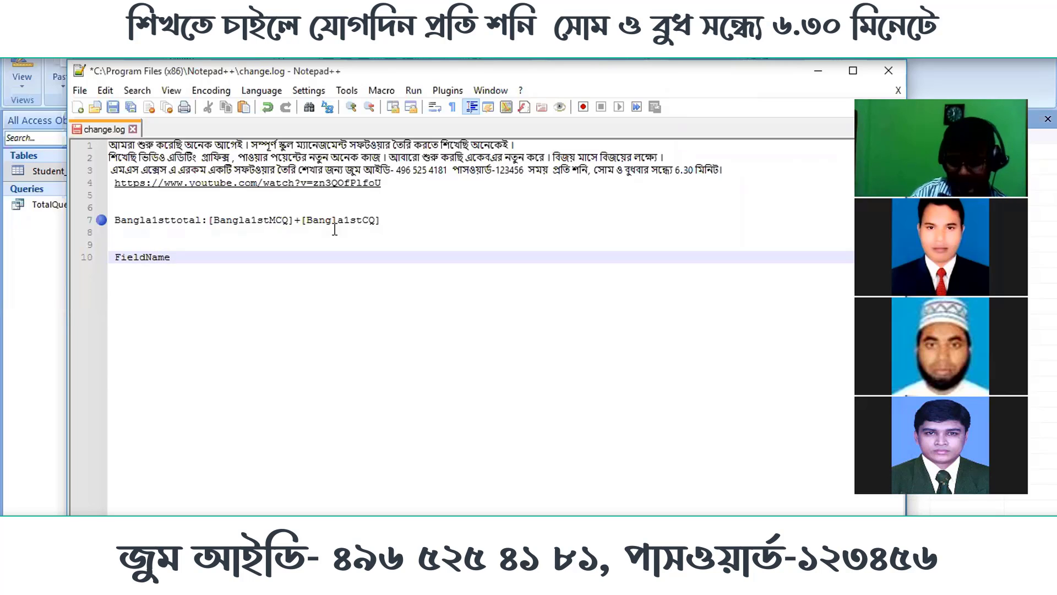
type(":")
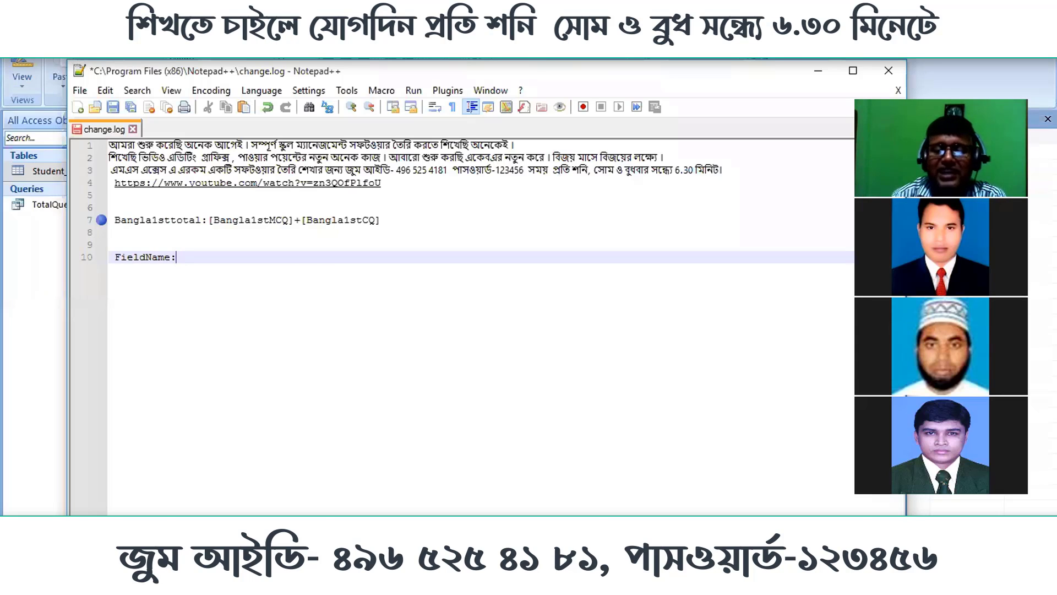
Step: Switch back to Access, show TotalQuery in Design view and review the full expression of the Bangla1sttotal column
left_click(597, 525)
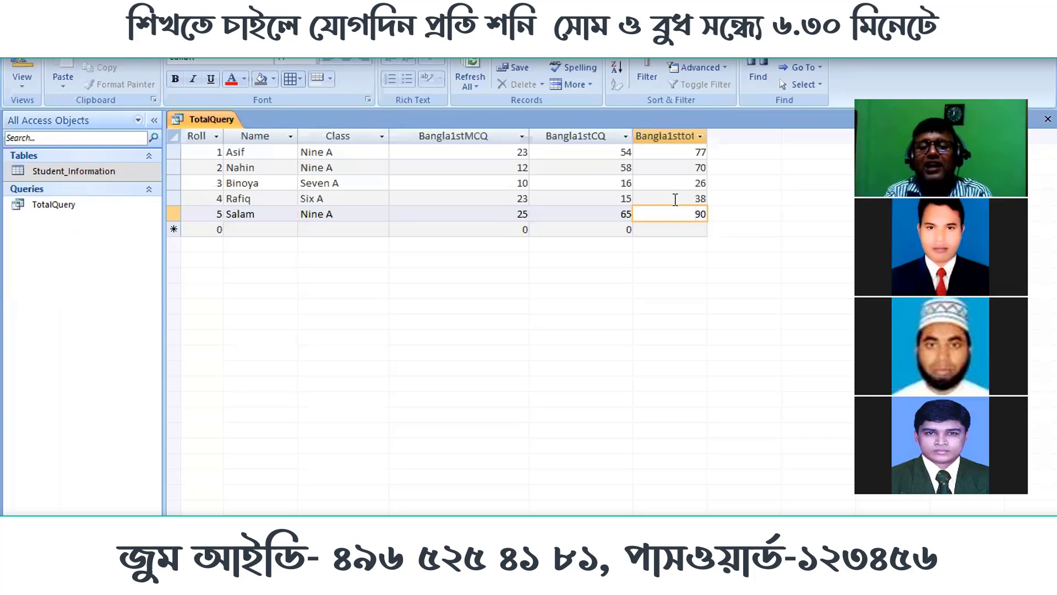
left_click(675, 199)
left_click(679, 216)
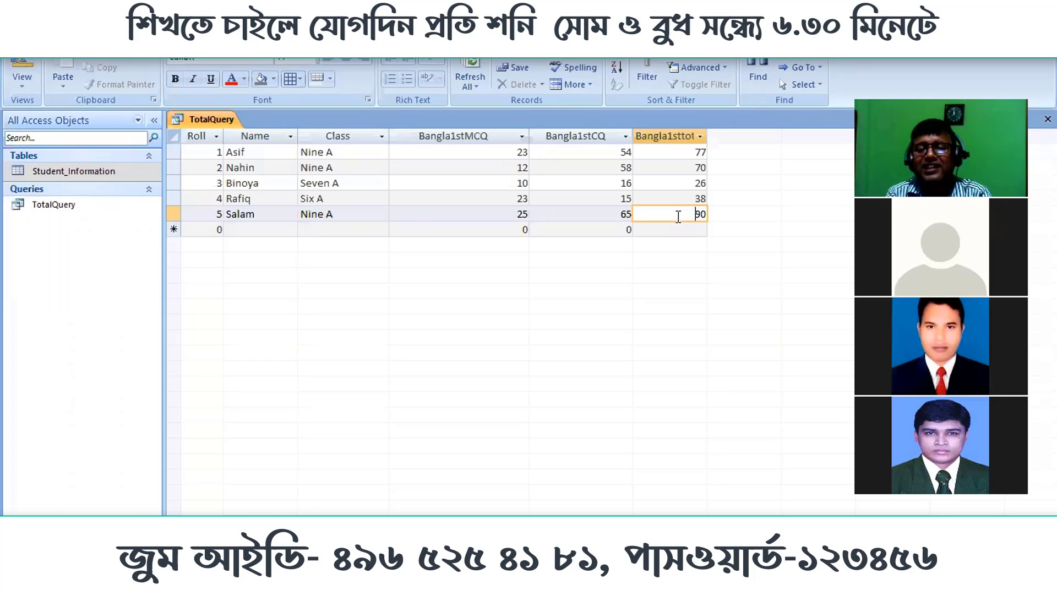
left_click(15, 68)
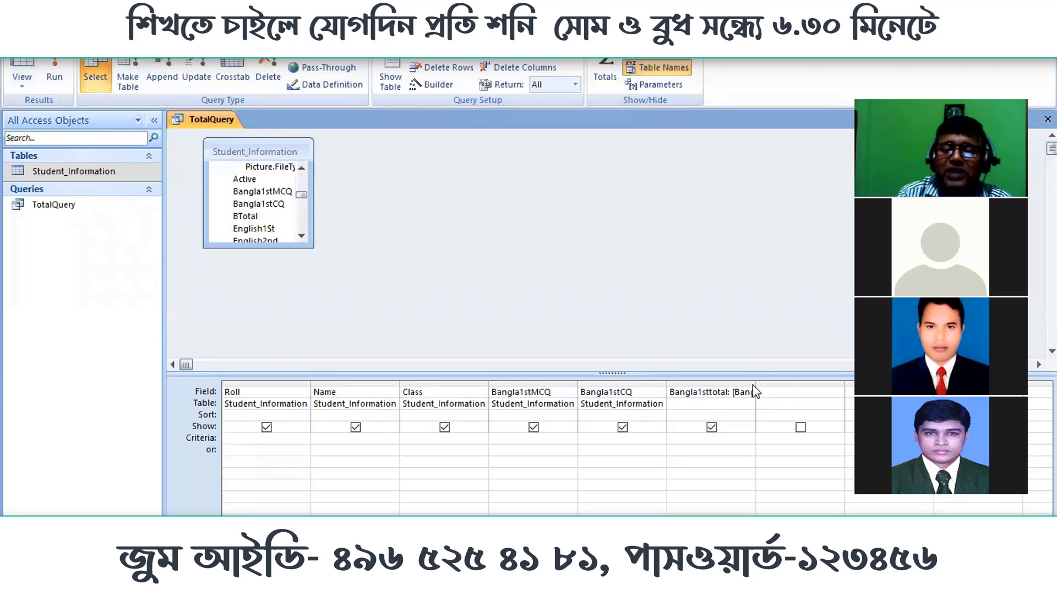
left_click_drag(756, 385, 763, 385)
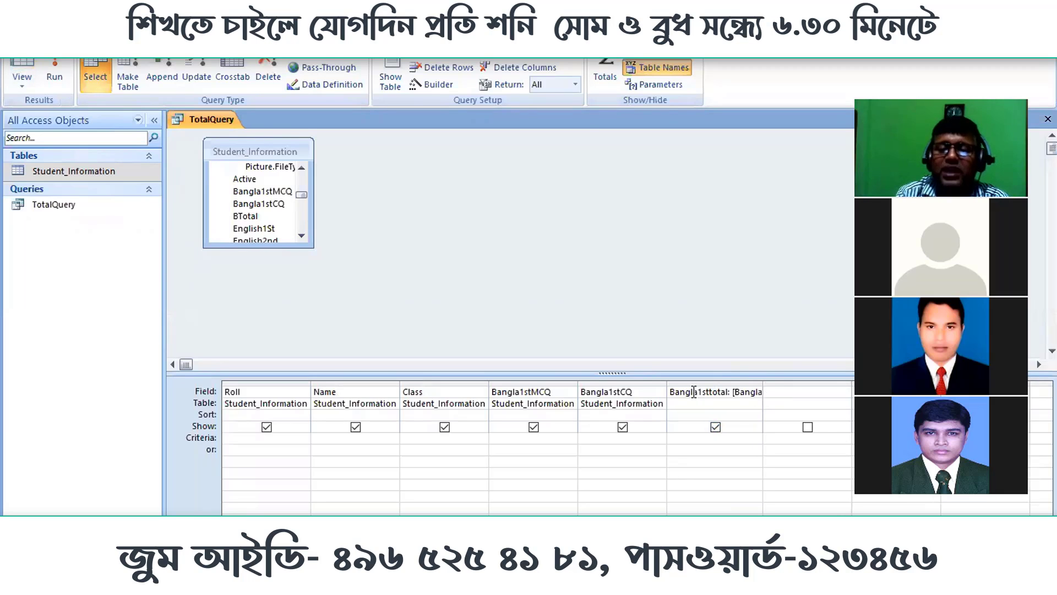
left_click_drag(694, 391, 833, 398)
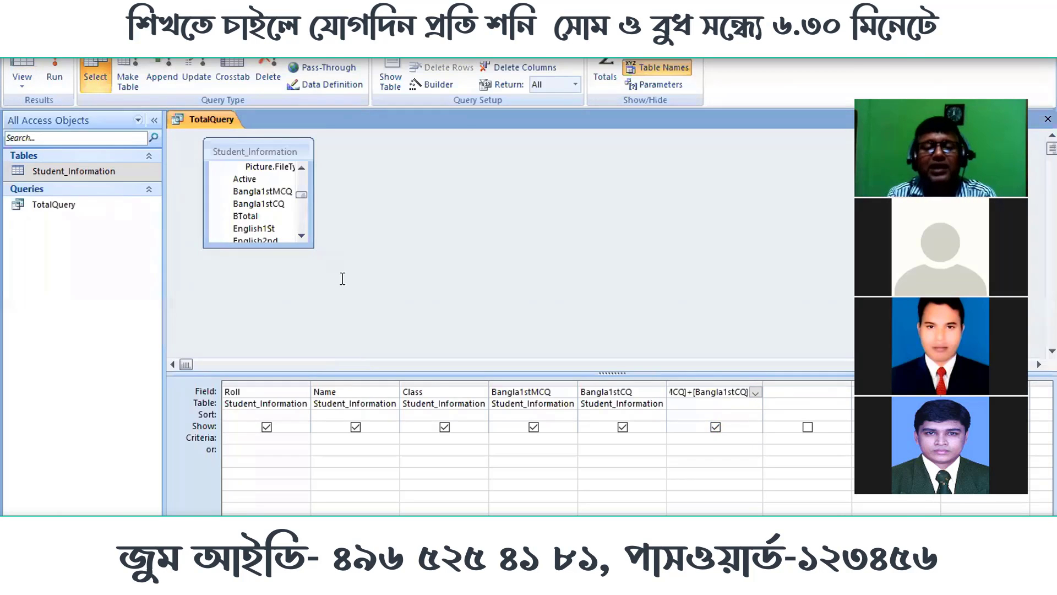
Step: In Notepad++, extend the FieldName: template with []+[] and append +[] to the Bangla1sttotal expression
key("alt+Tab")
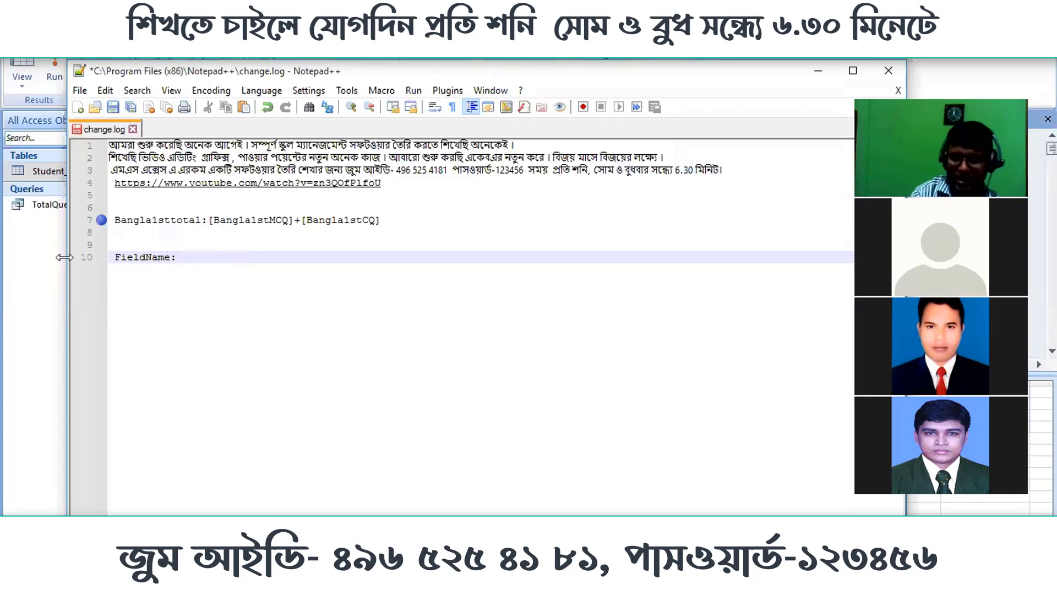
type("[]+[]")
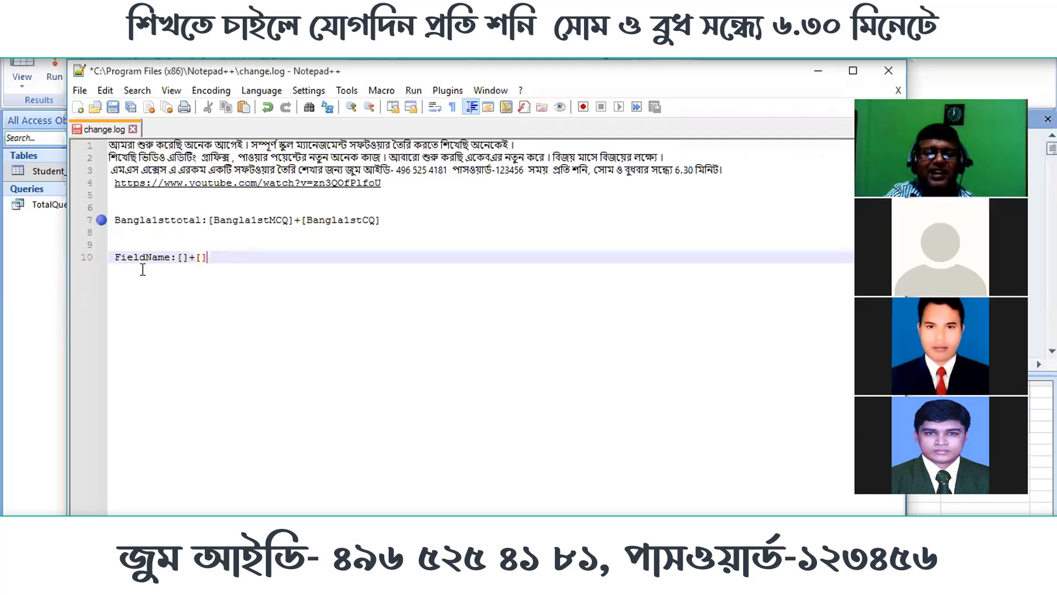
left_click_drag(171, 257, 177, 257)
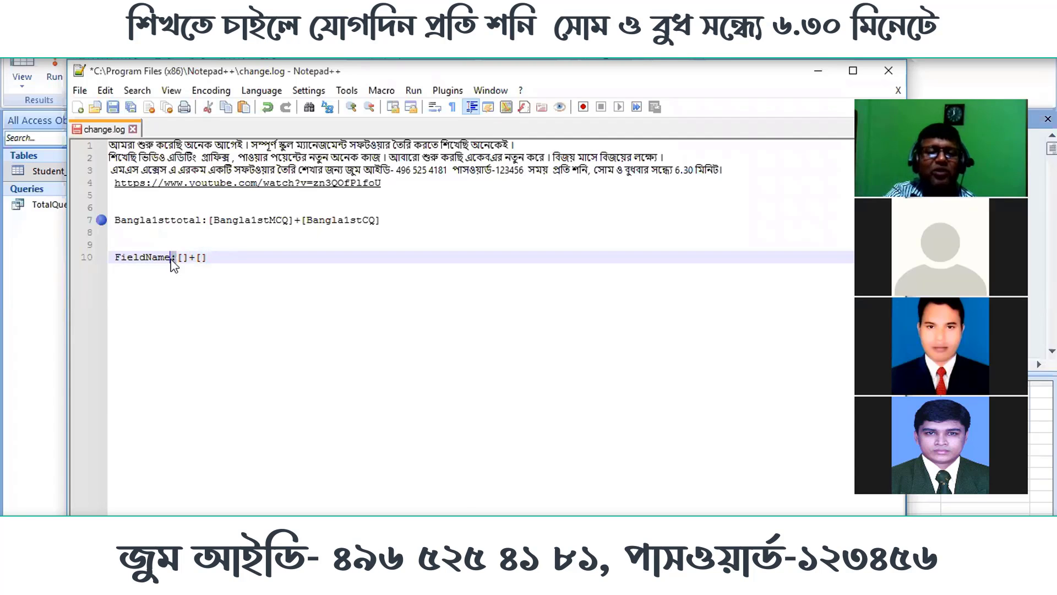
left_click(186, 256)
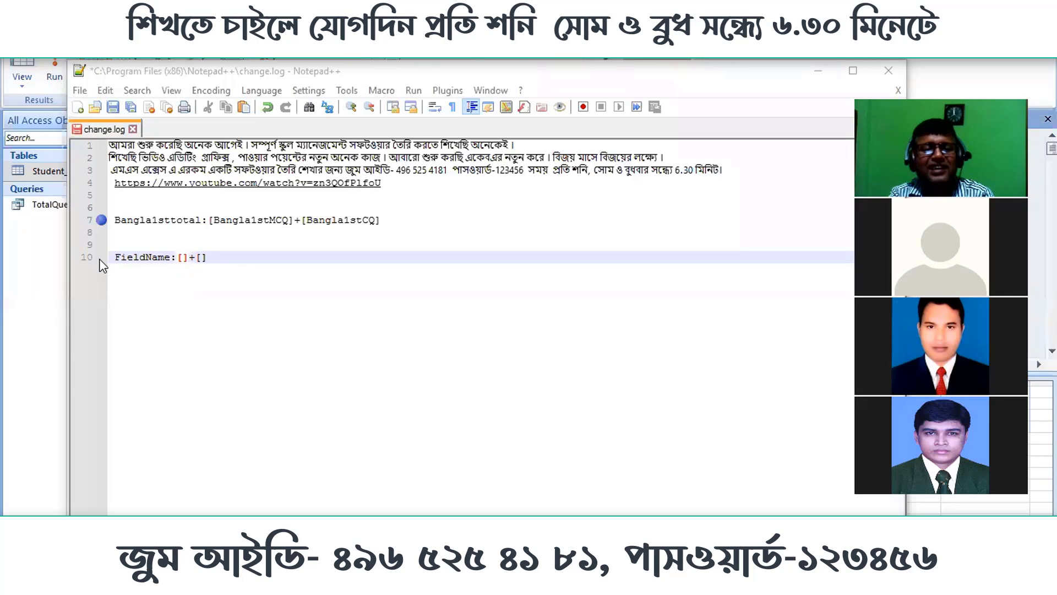
left_click(388, 220)
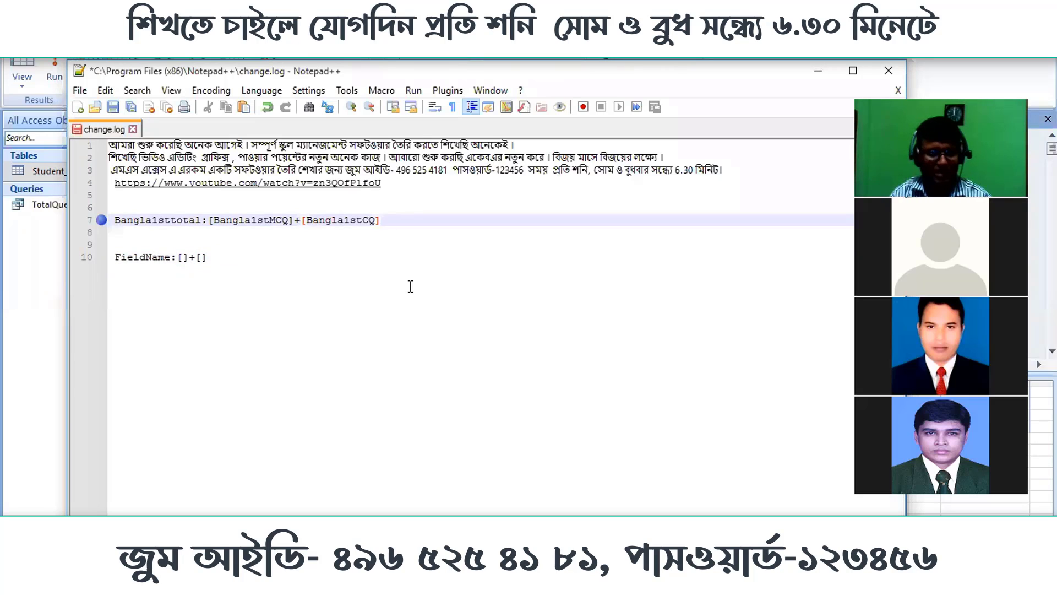
type("+[]")
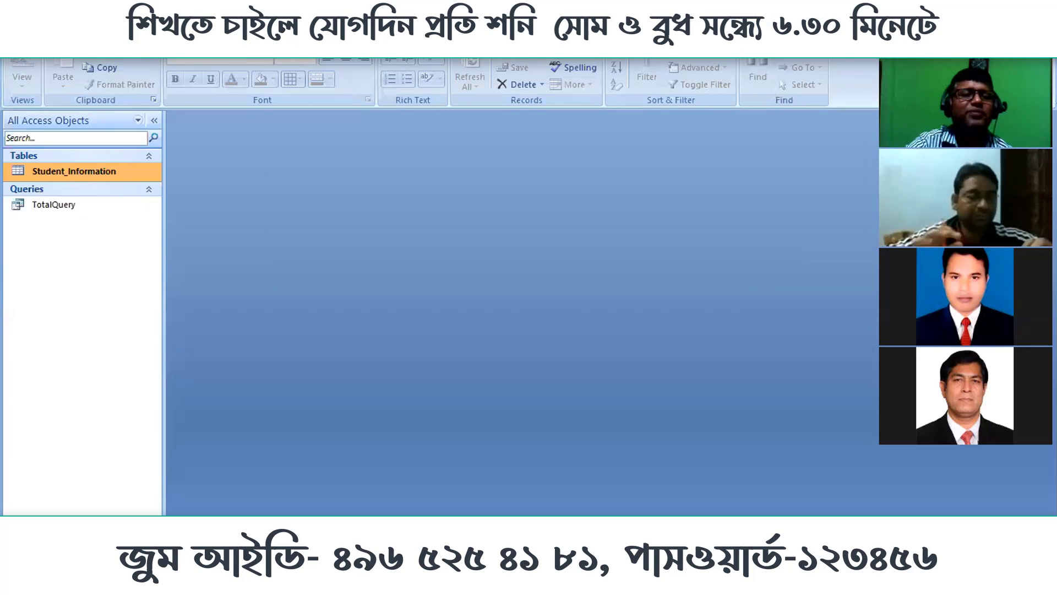
Step: Create a new query in Design view in Access and add the Student_Information table to it
left_click(104, 24)
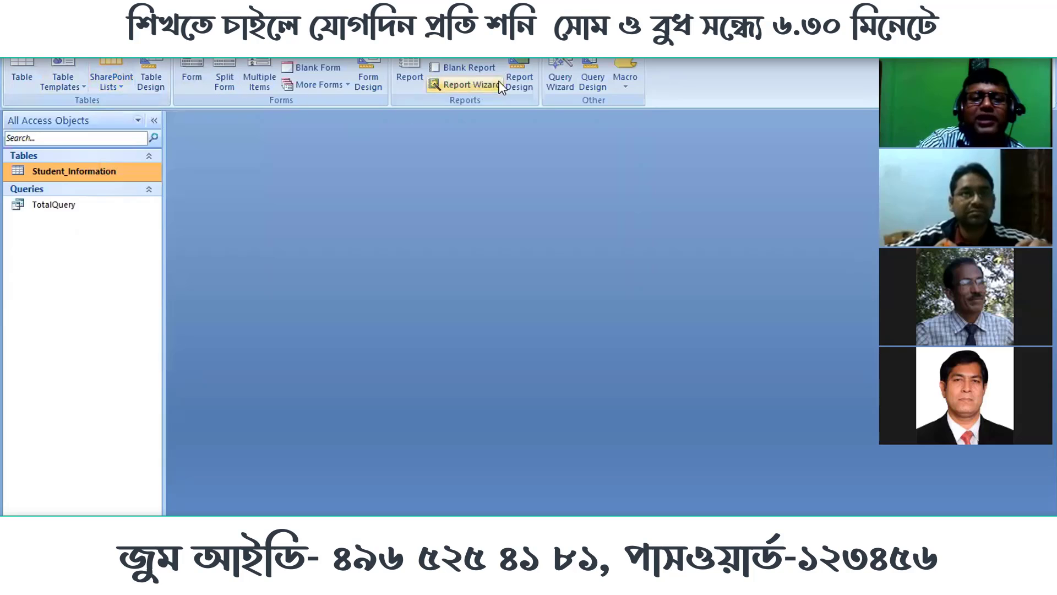
left_click(599, 79)
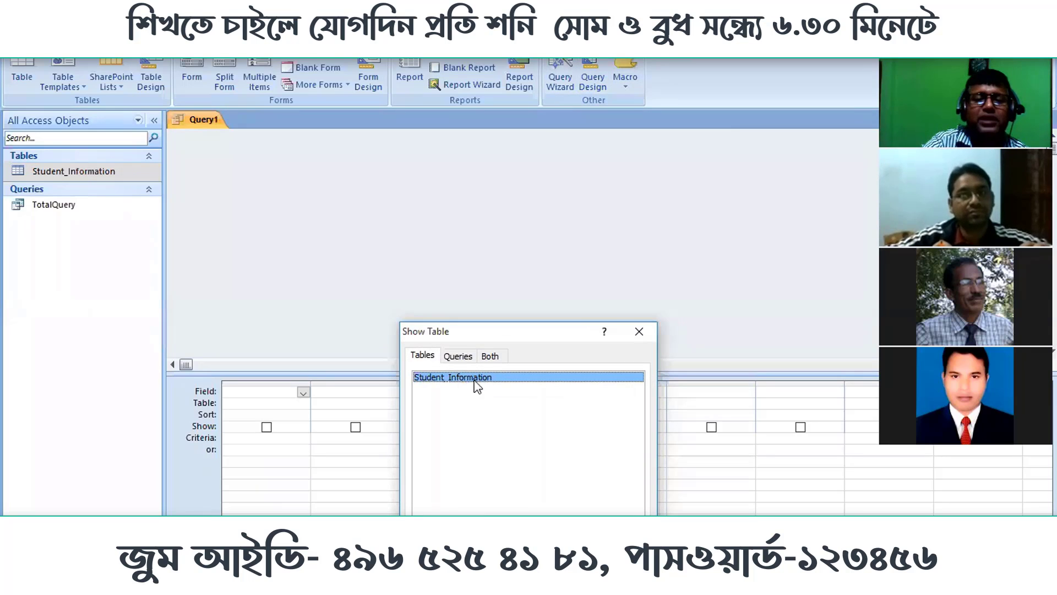
left_click_drag(498, 327, 551, 131)
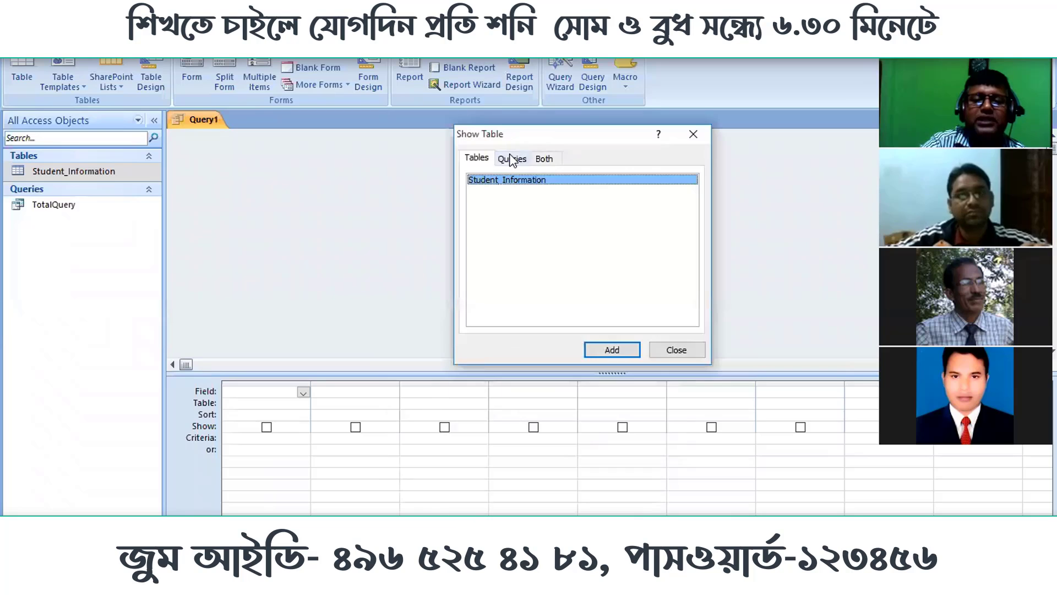
left_click(513, 159)
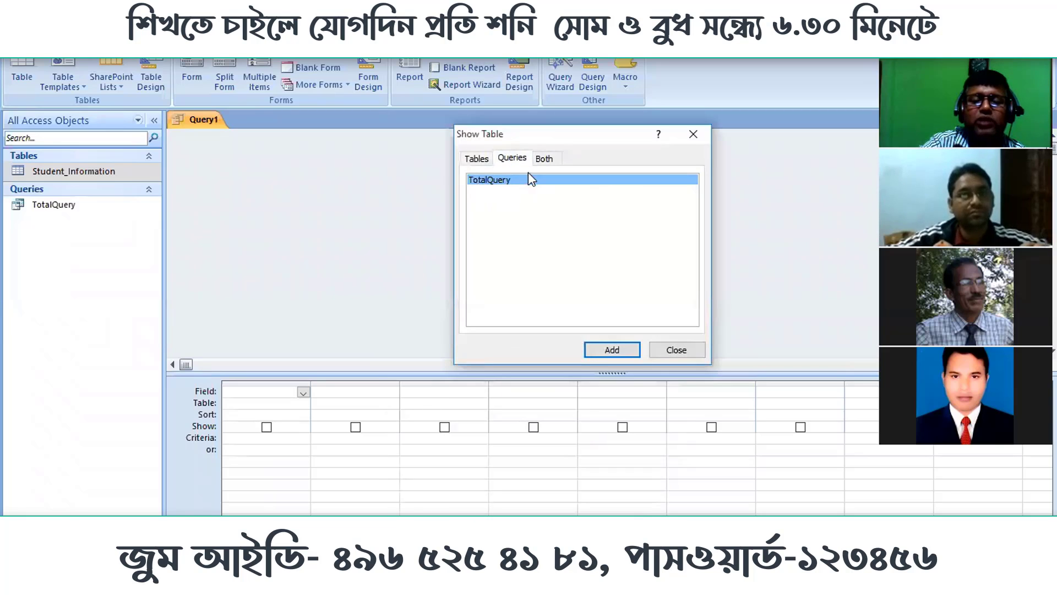
left_click(542, 159)
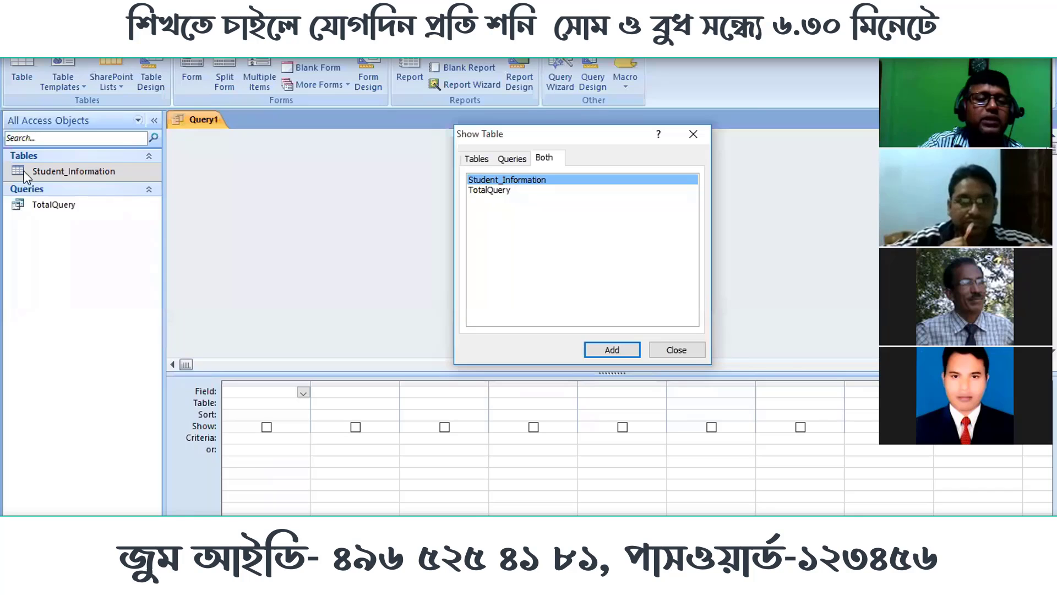
left_click(475, 160)
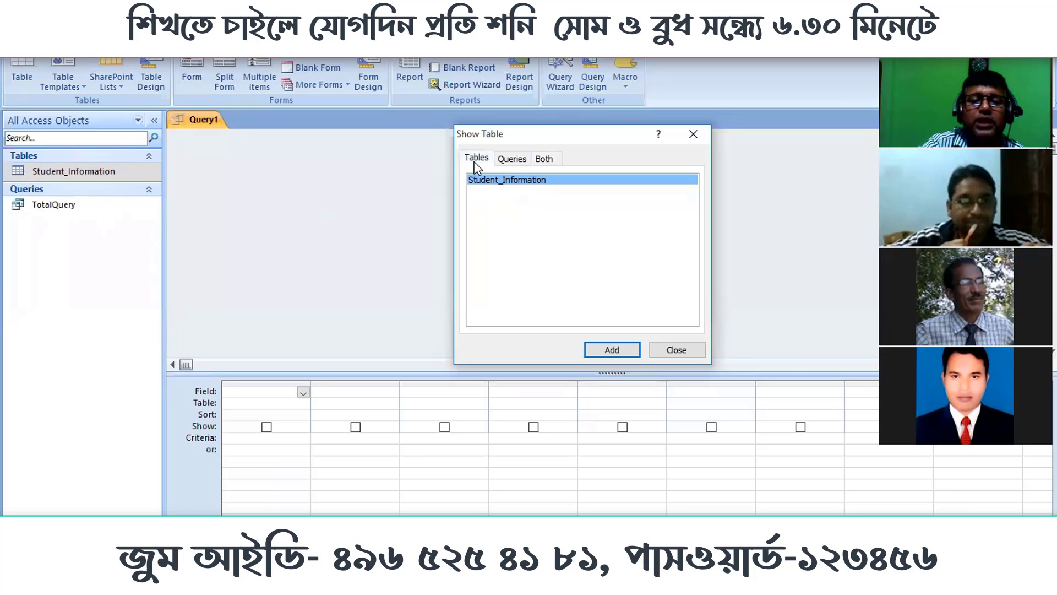
left_click(517, 159)
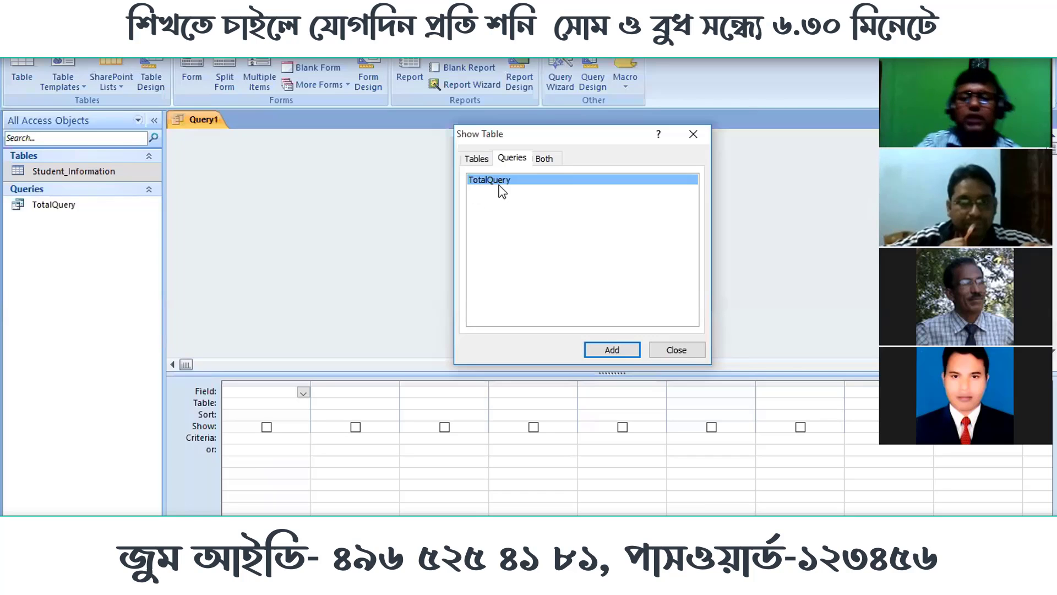
left_click(542, 159)
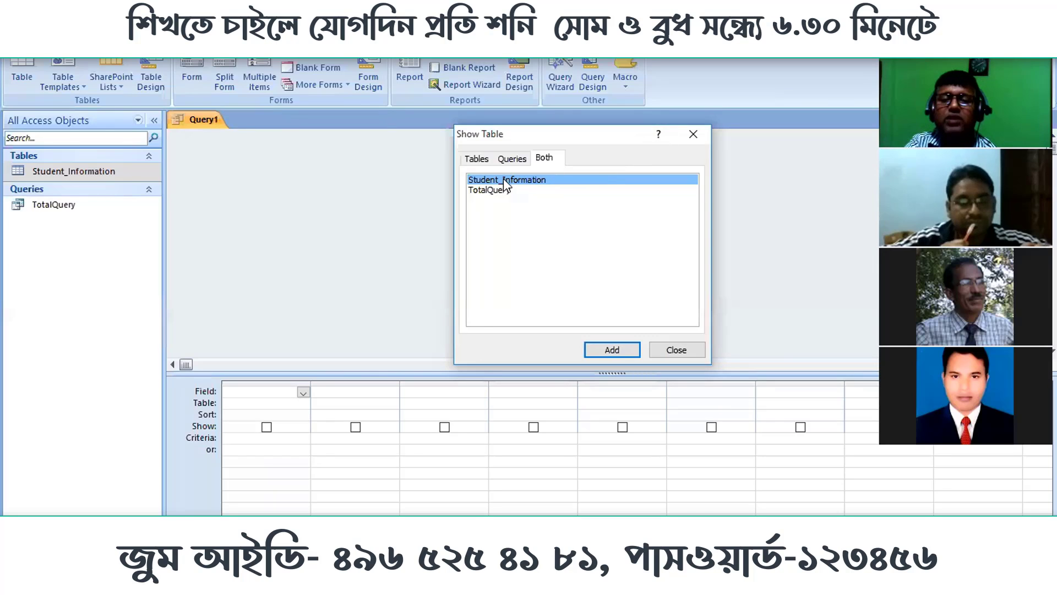
left_click(601, 351)
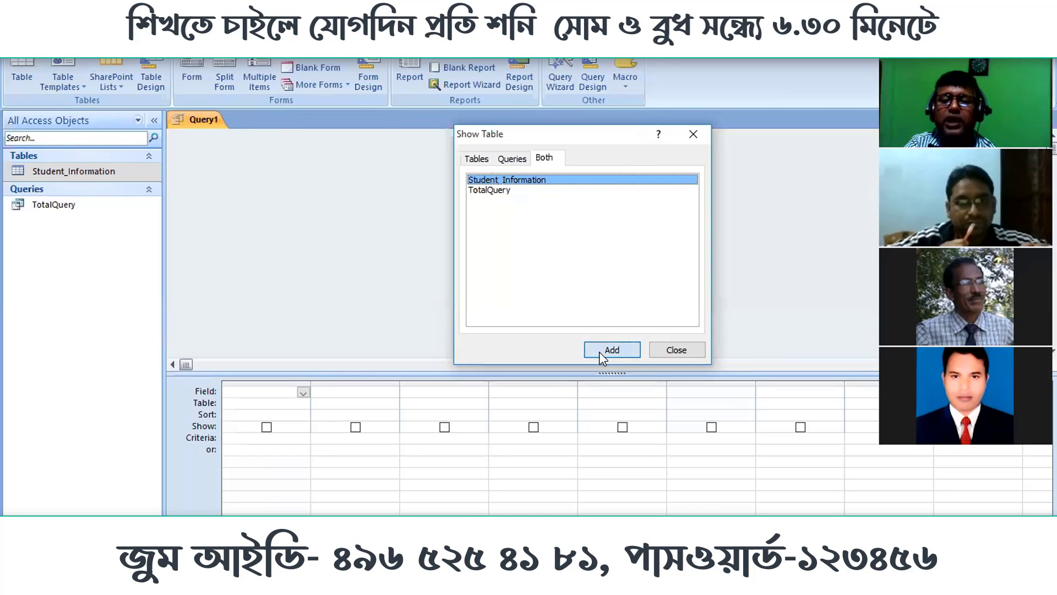
left_click(676, 352)
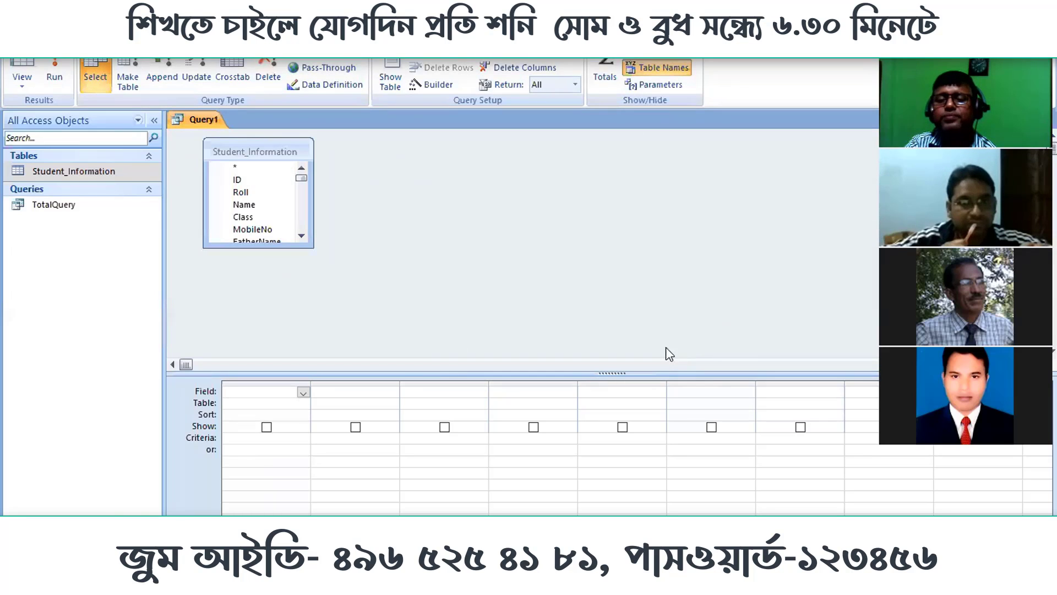
Step: Add the Roll, Name, Class and English1St fields of Student_Information to the query grid
double_click(260, 193)
left_click(261, 206)
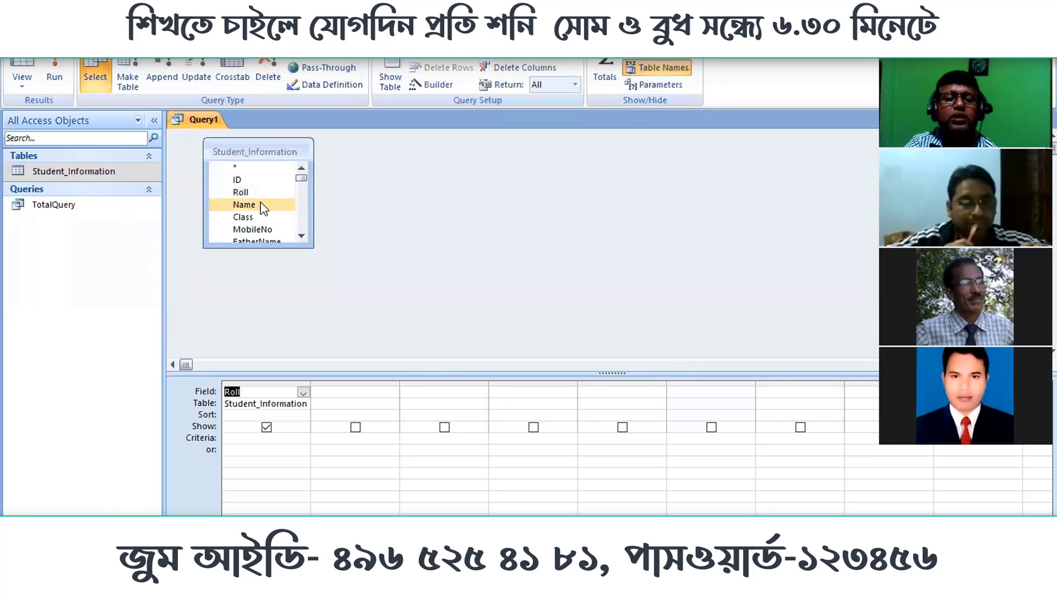
double_click(261, 206)
left_click(258, 216)
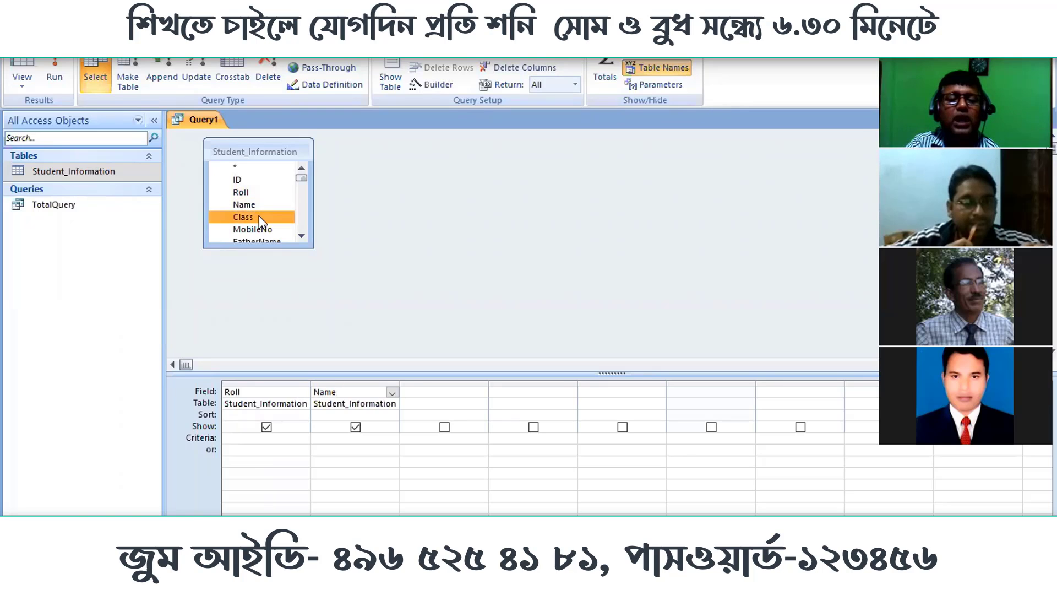
double_click(259, 217)
left_click_drag(300, 177, 300, 201)
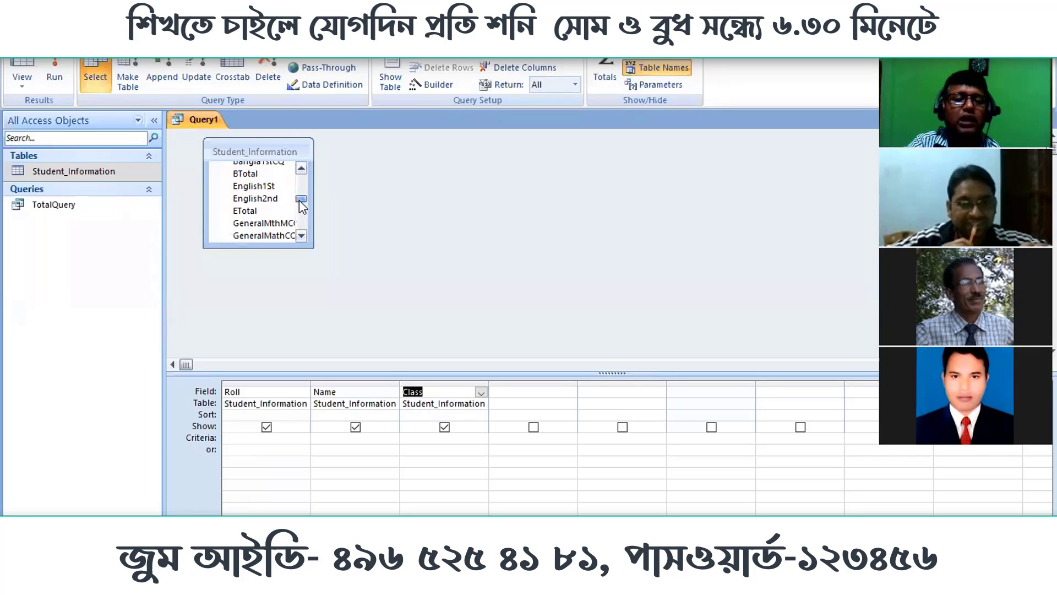
double_click(254, 186)
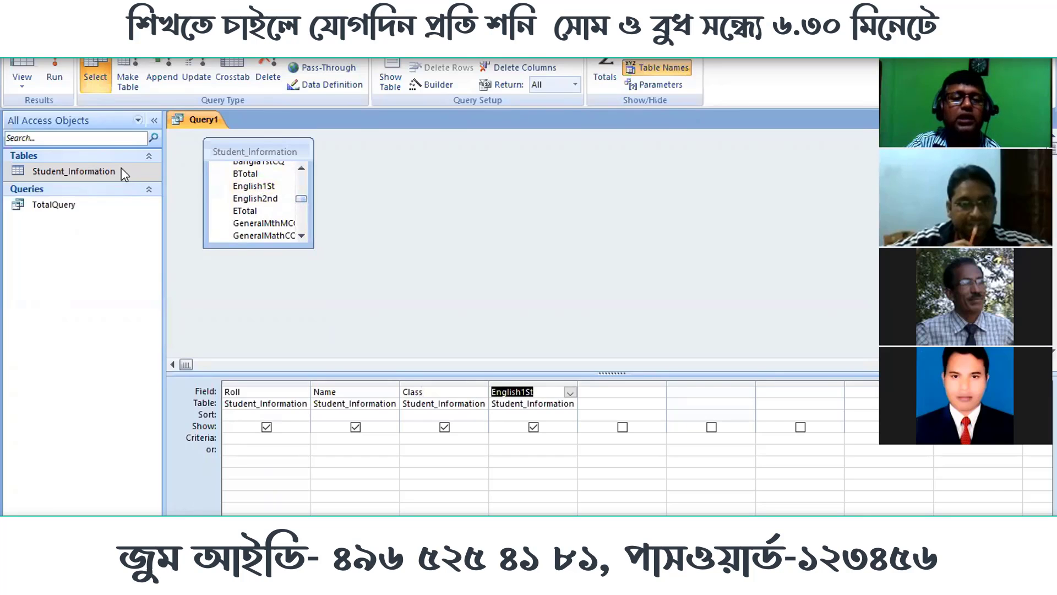
Step: Save the new query under the name Total and run it
right_click(79, 170)
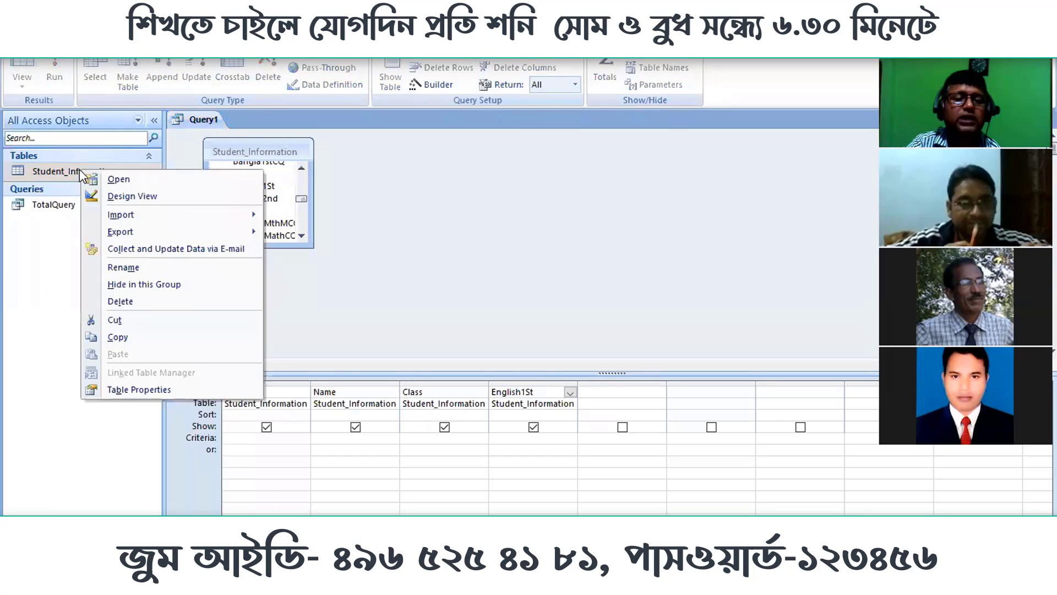
left_click(388, 249)
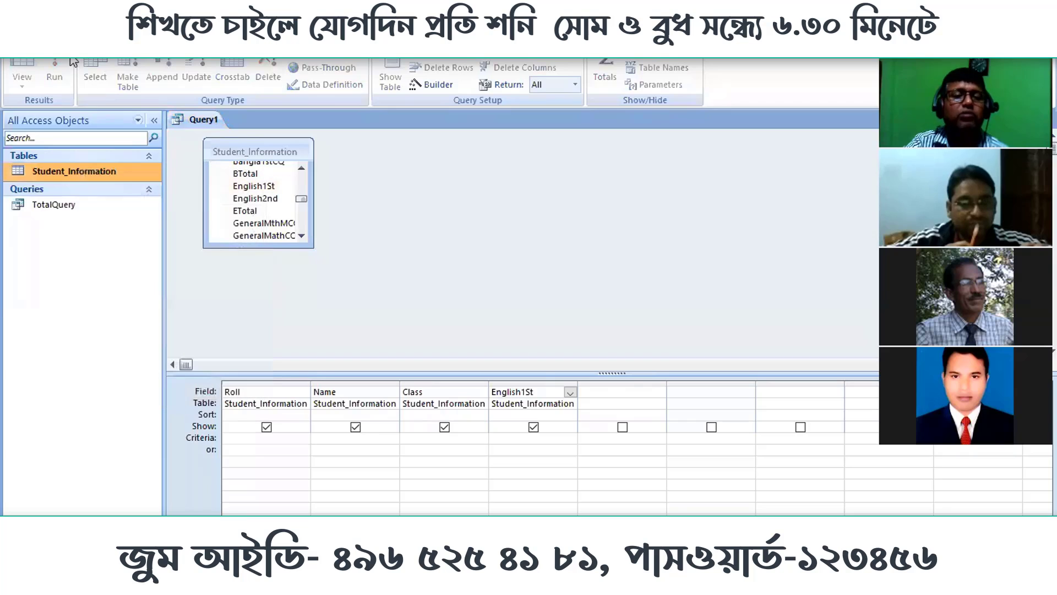
left_click(233, 262)
key("ctrl+s")
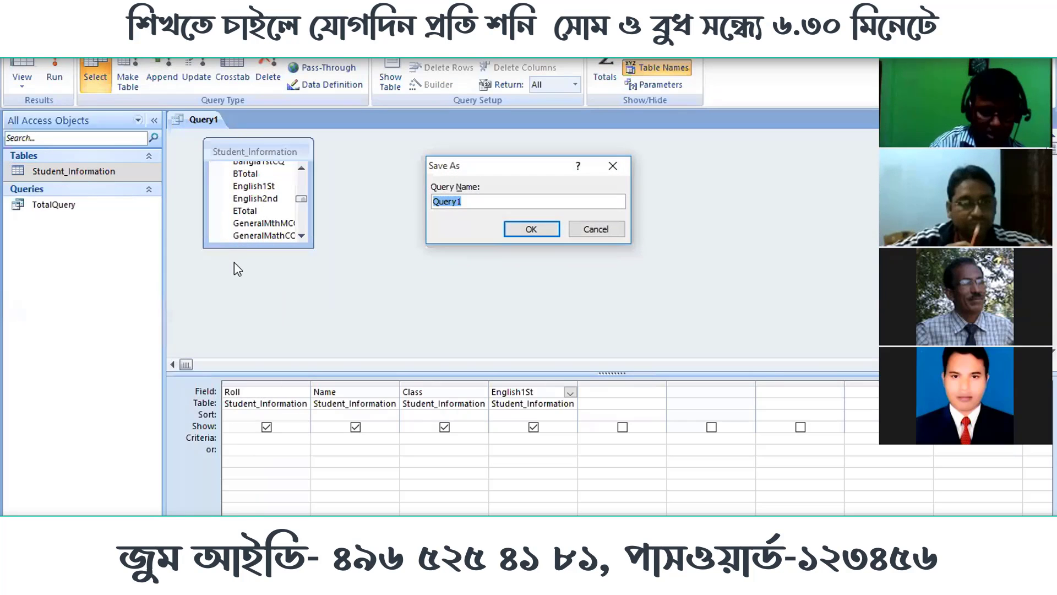
type("T")
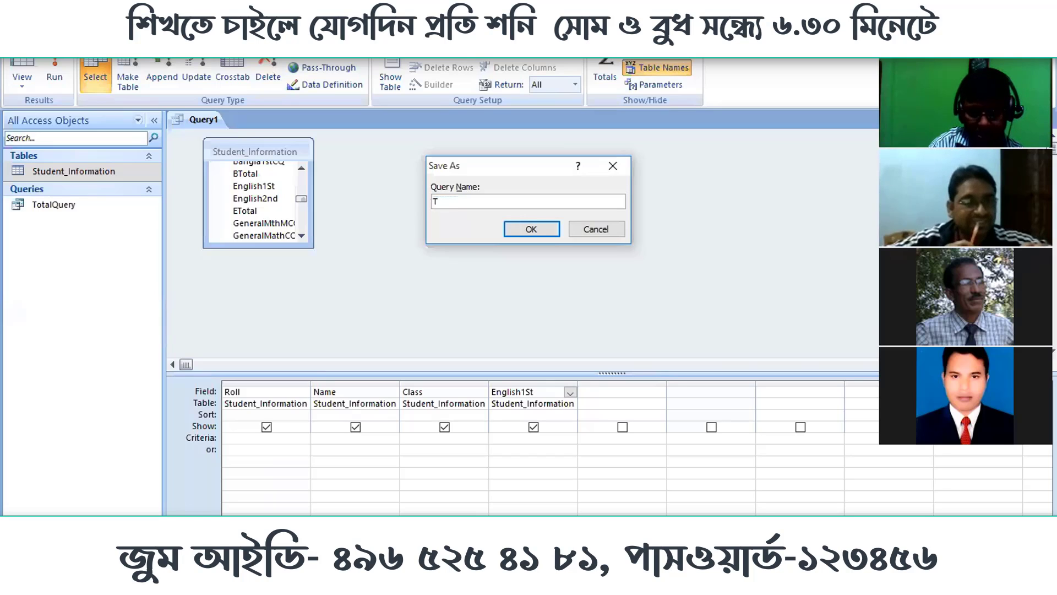
type("otal")
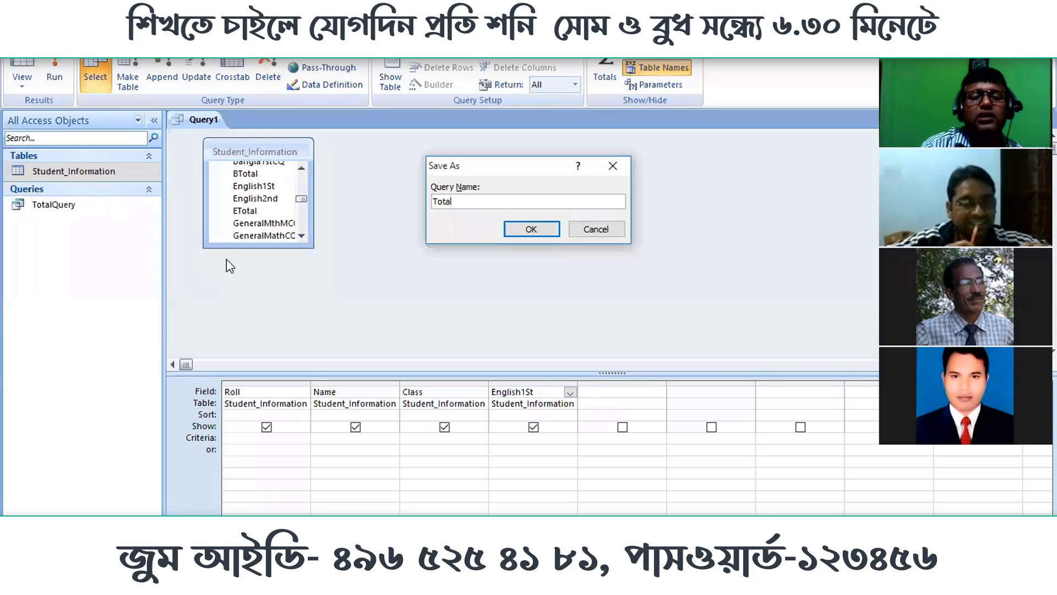
left_click(532, 229)
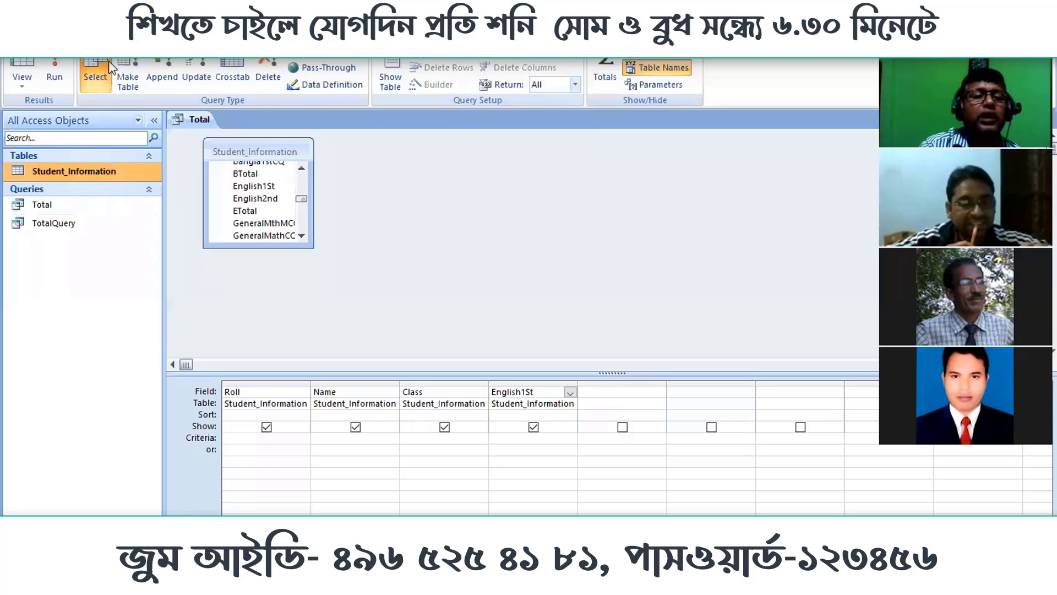
left_click(61, 80)
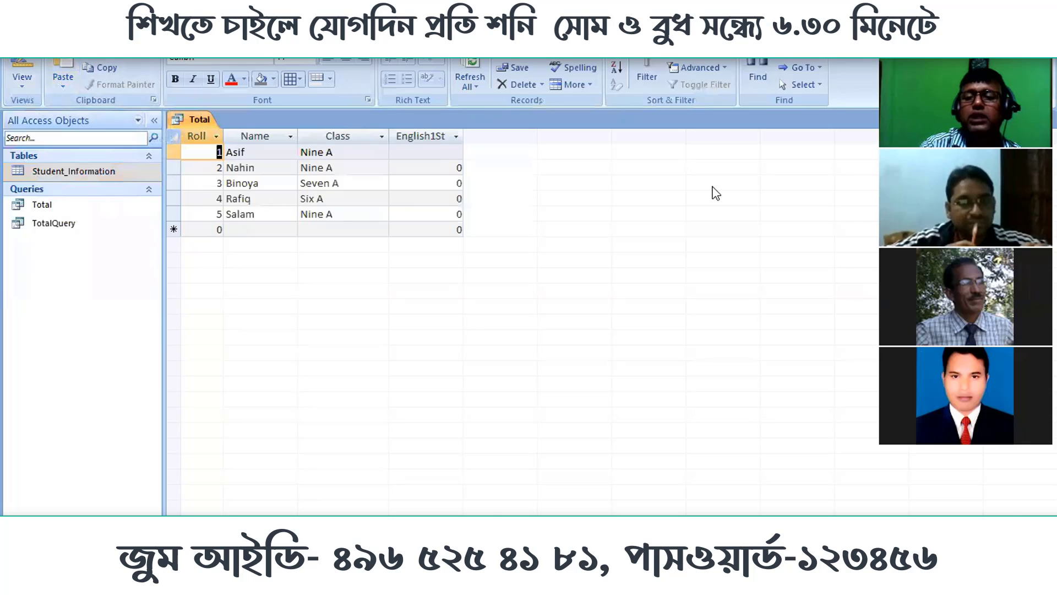
Step: Close the Total query, open the Student_Information table in Design view and select its English1St field
key("ctrl+F4")
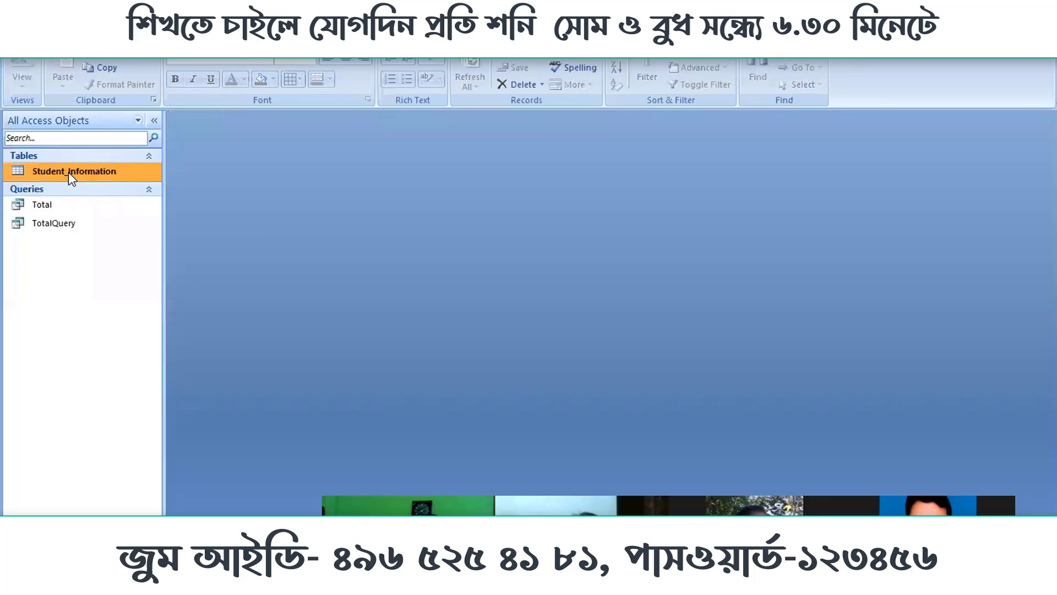
right_click(68, 172)
left_click(85, 194)
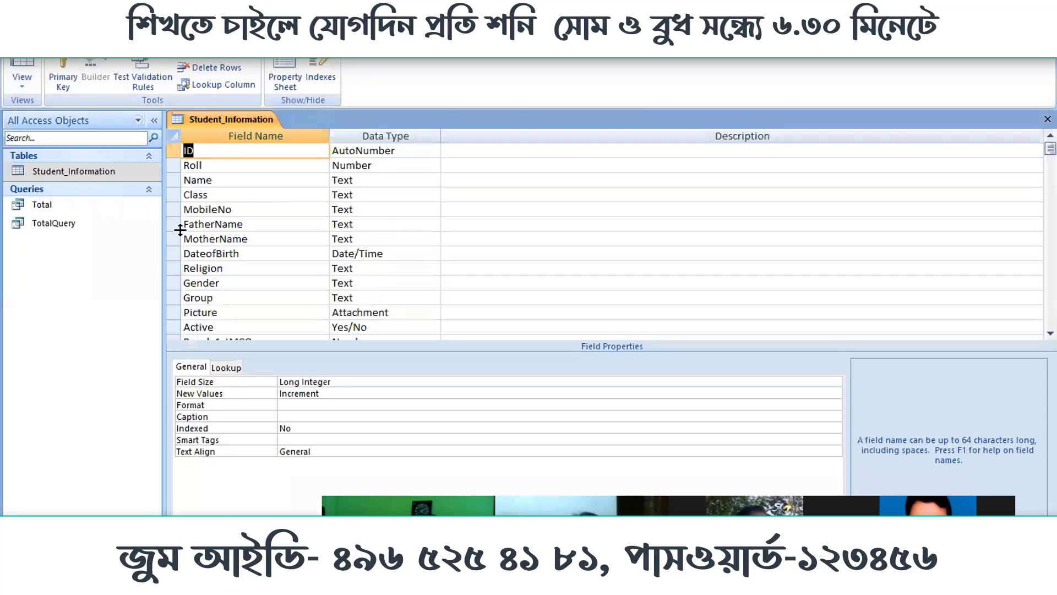
scroll(182, 230, "down", 1)
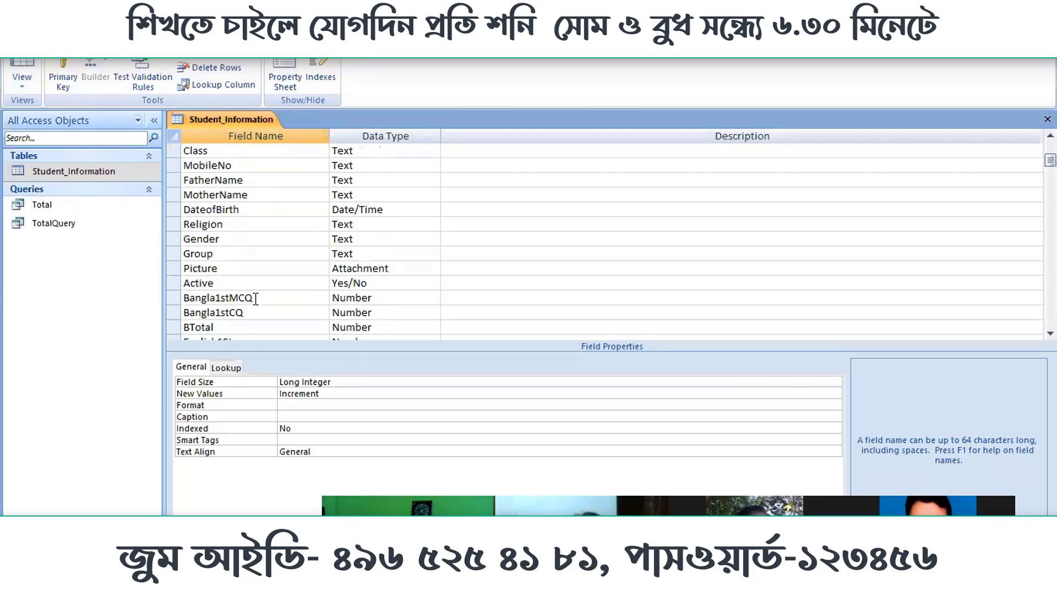
left_click(230, 314)
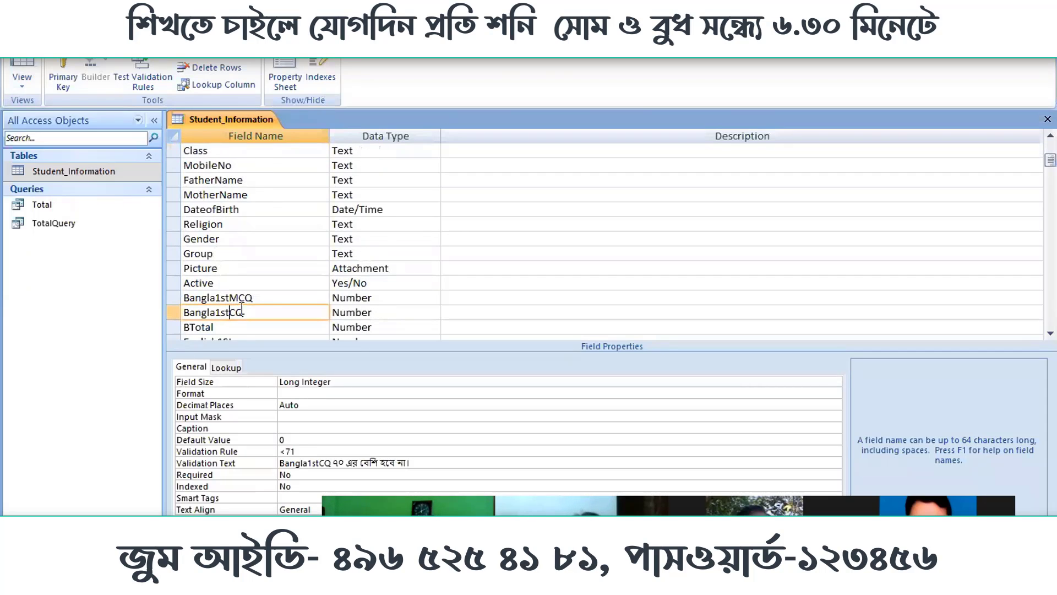
scroll(242, 317, "down", 3)
left_click(242, 205)
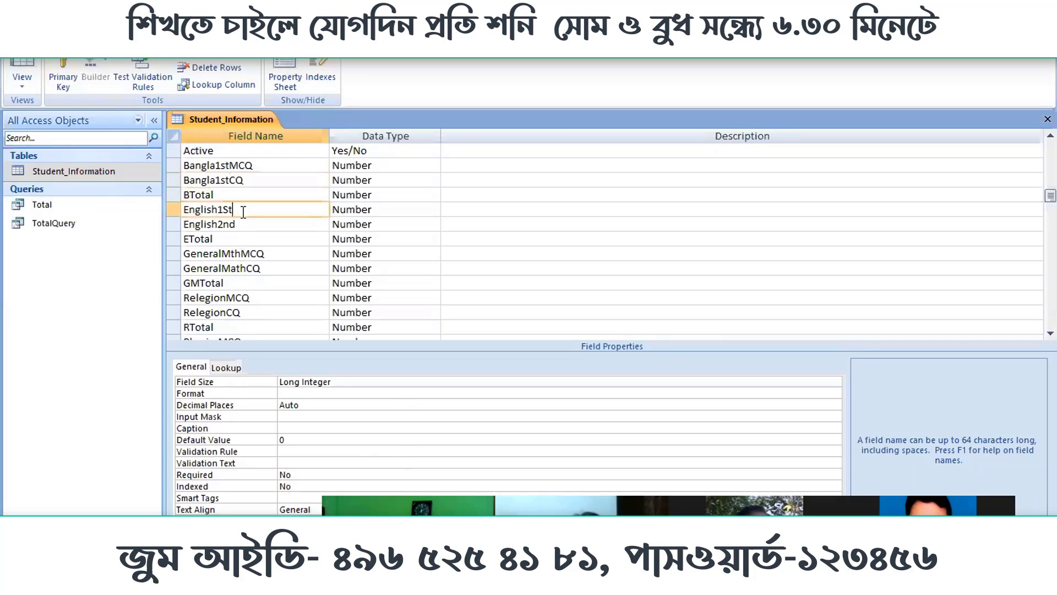
Step: Set the English1St field's Validation Rule to <101 and clear its Default Value
left_click(285, 452)
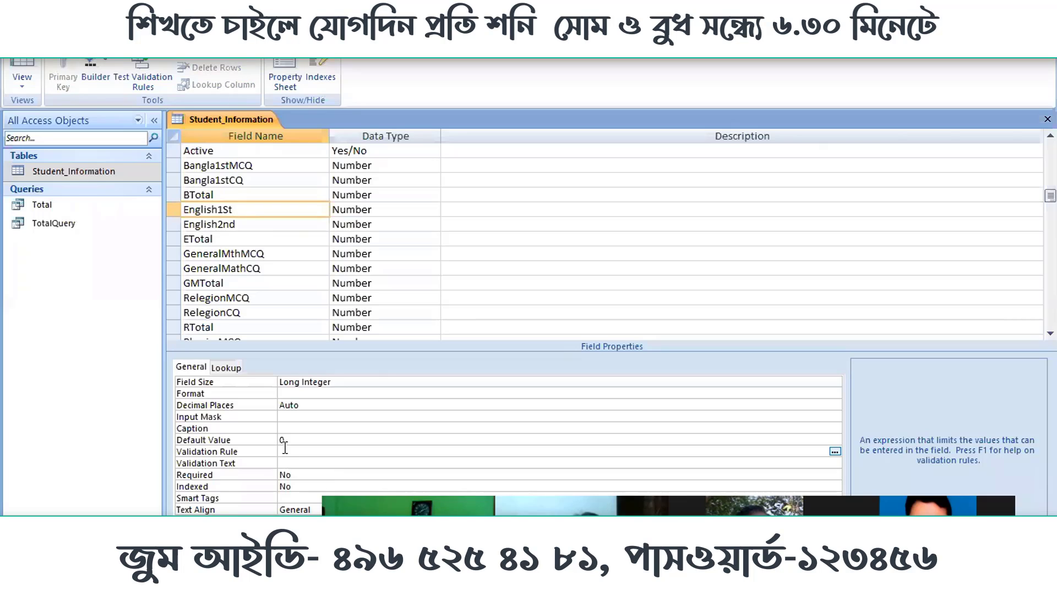
type("<100")
left_click(303, 441)
key("BackSpace")
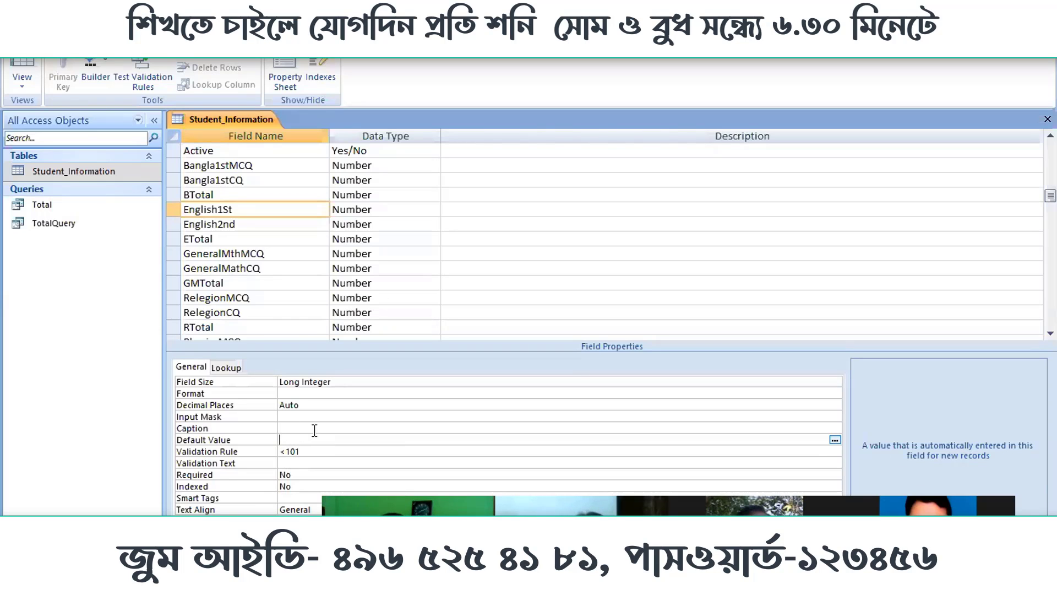
Step: Save the Student_Information design, testing existing data against the new rules, and close the table after showing its datasheet
left_click(315, 462)
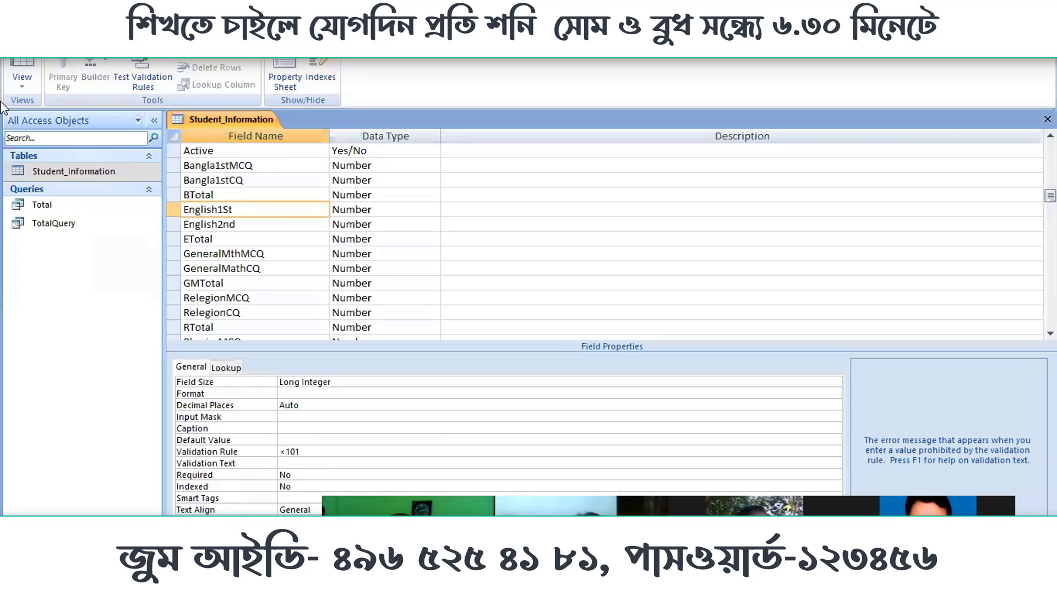
key("ctrl+s")
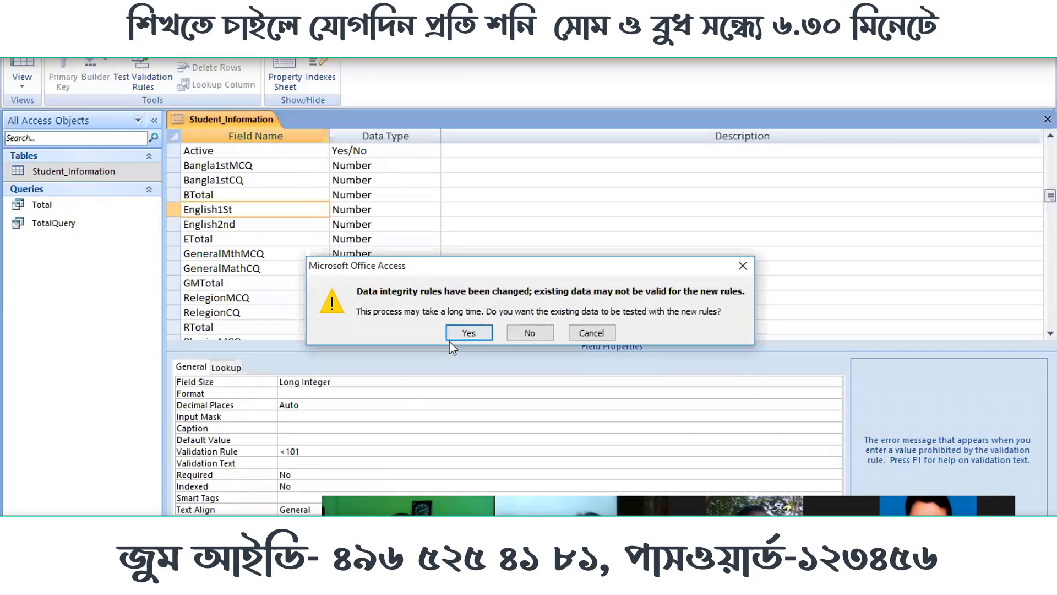
left_click(459, 332)
left_click(463, 347)
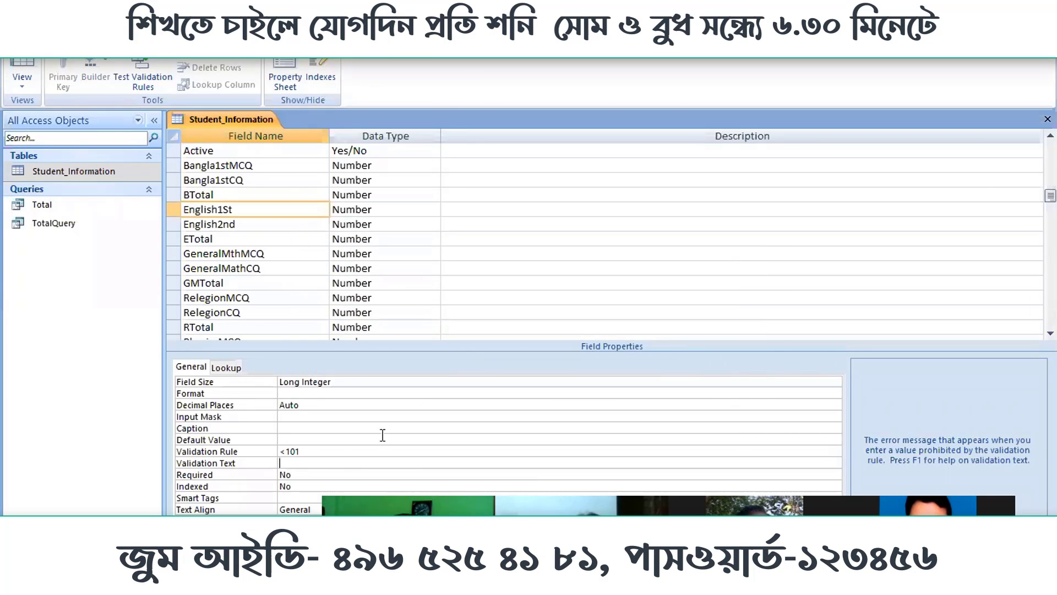
left_click(22, 70)
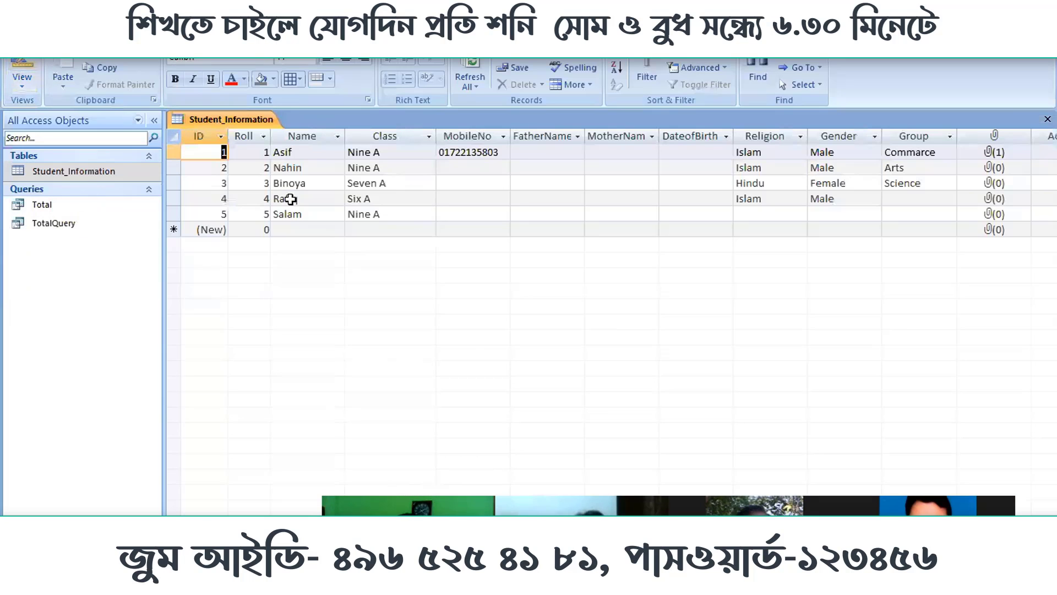
left_click(1048, 119)
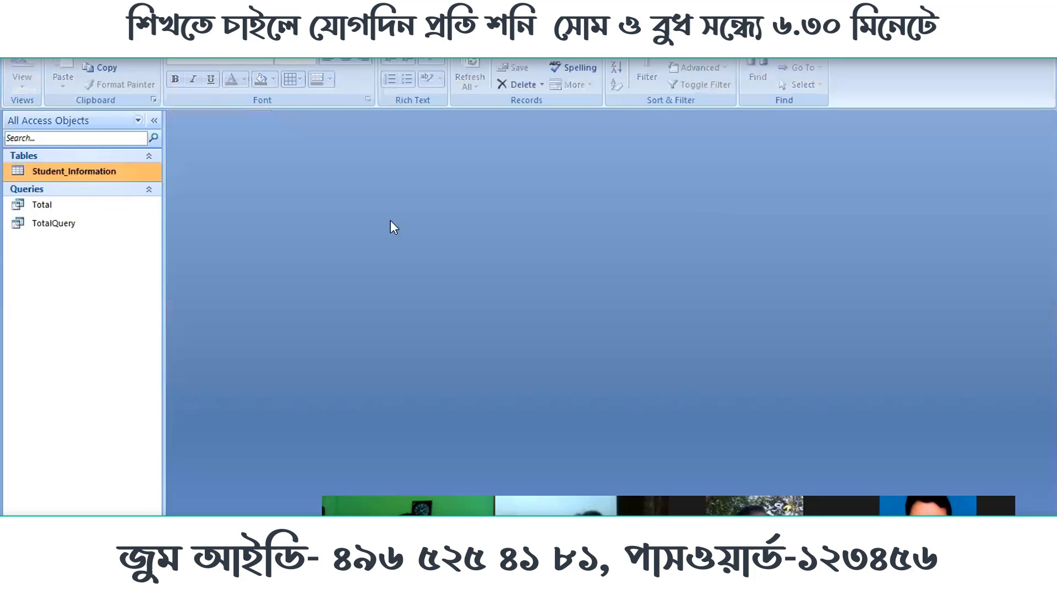
Step: Open the Total query in Design view
right_click(56, 203)
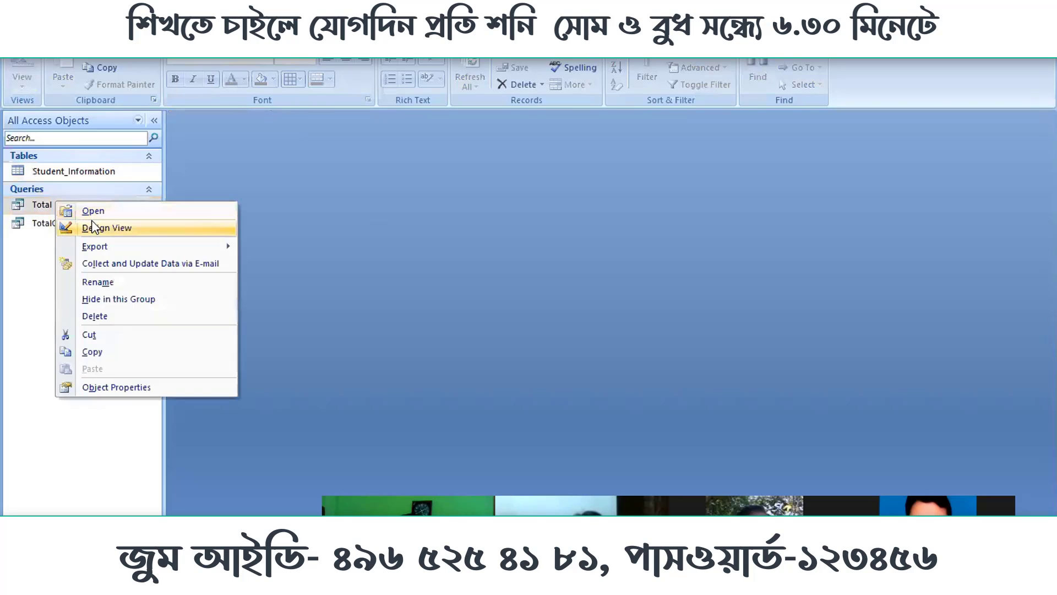
left_click(414, 215)
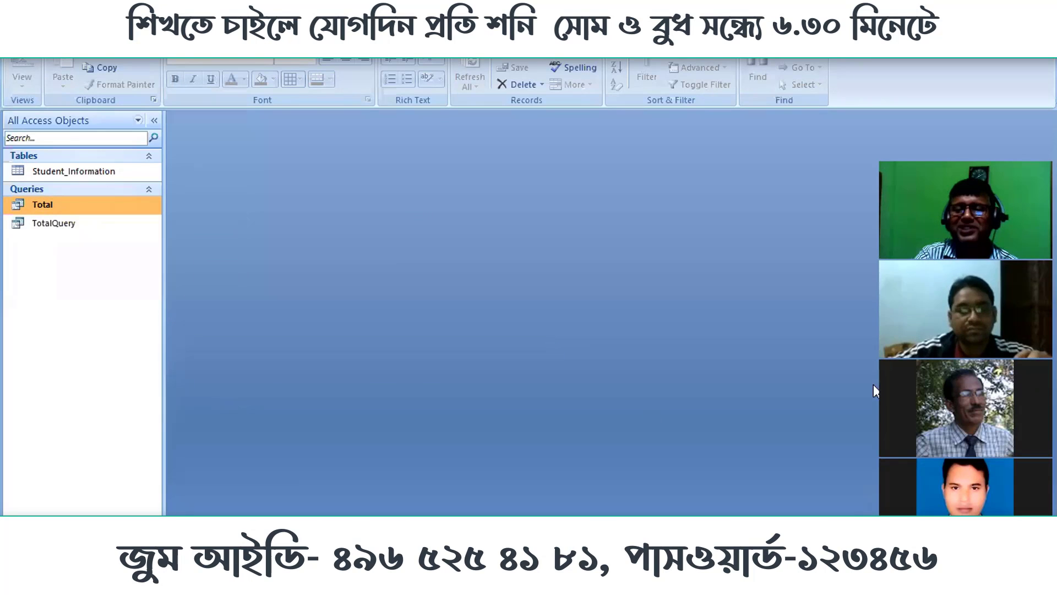
right_click(102, 203)
left_click(133, 224)
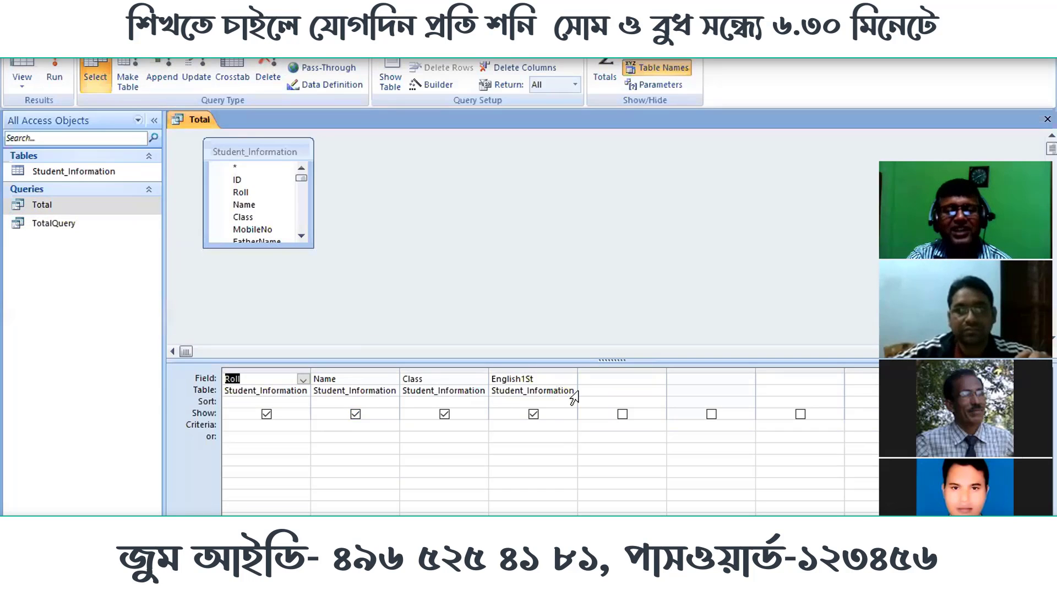
Step: Show TotalQuery in Design view to review its columns, and close it again
right_click(51, 223)
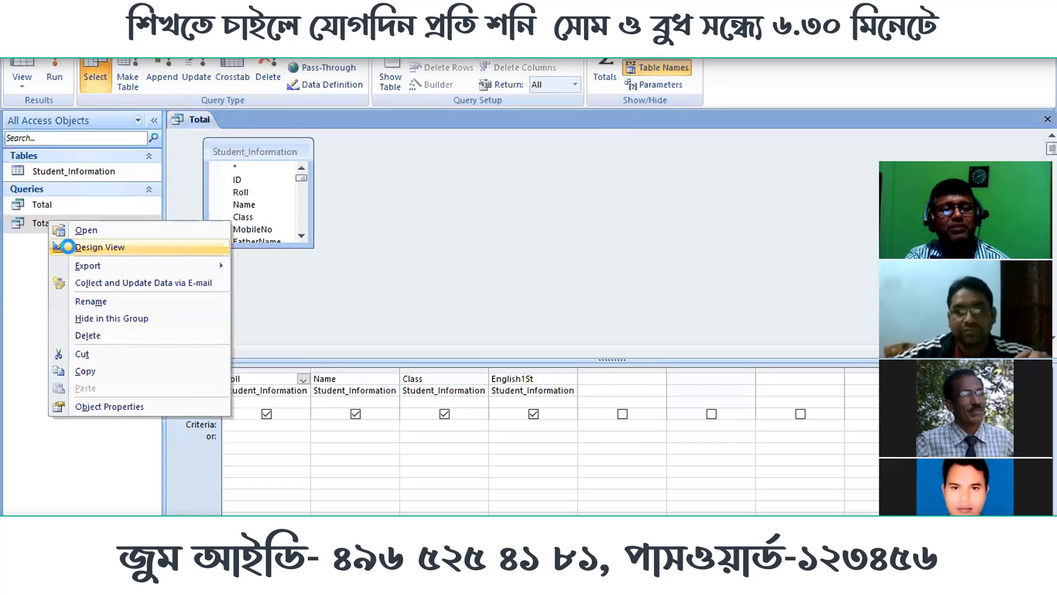
left_click(72, 249)
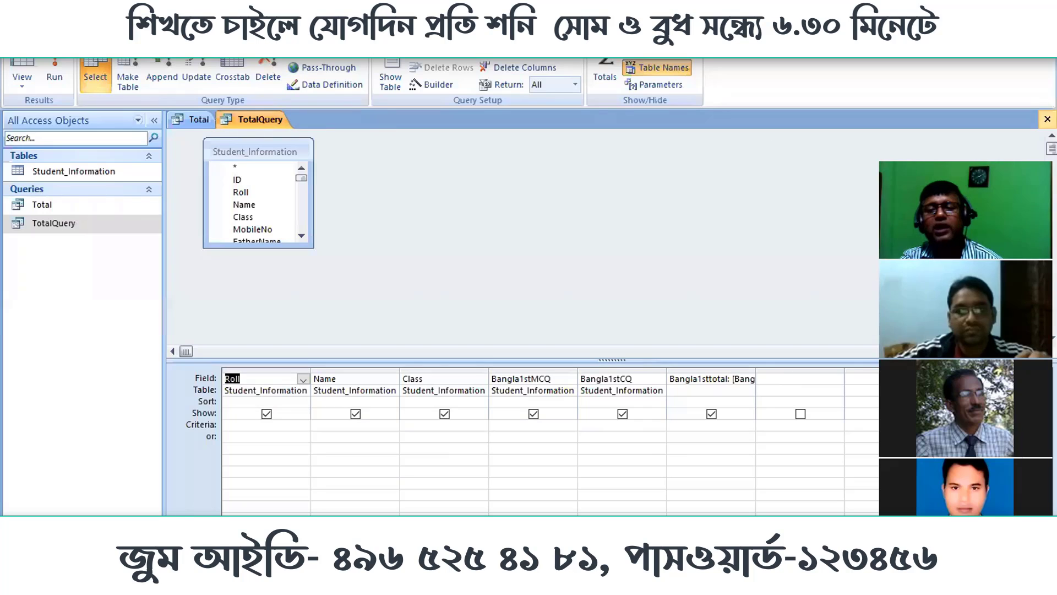
left_click(1048, 119)
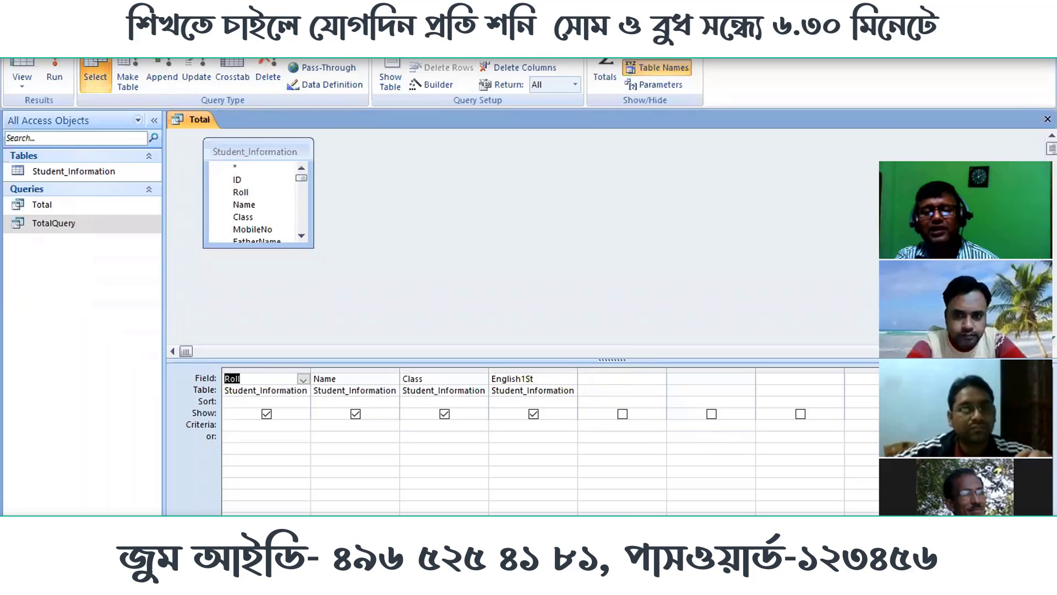
Step: Switch to Notepad++ and add the text GP: on a new line 11 below the FieldName: template
key("alt+Tab")
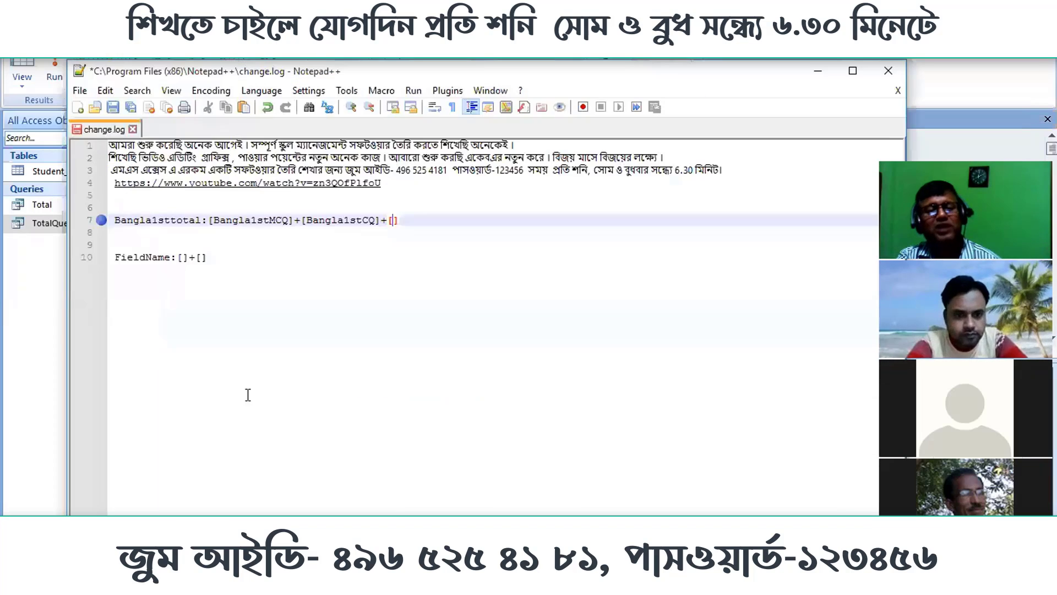
left_click(259, 272)
key("Return")
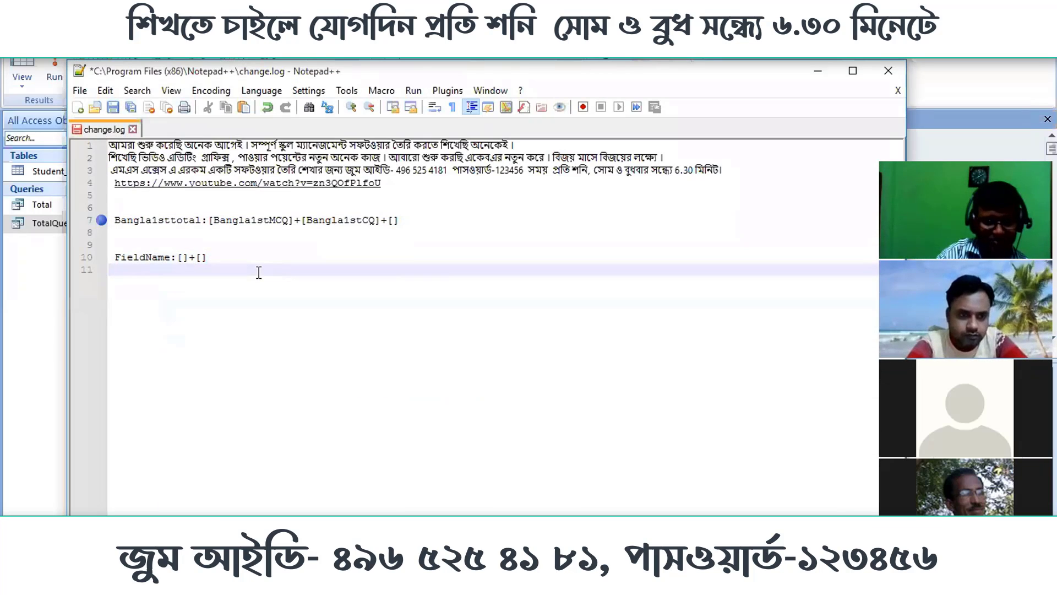
type("GP:")
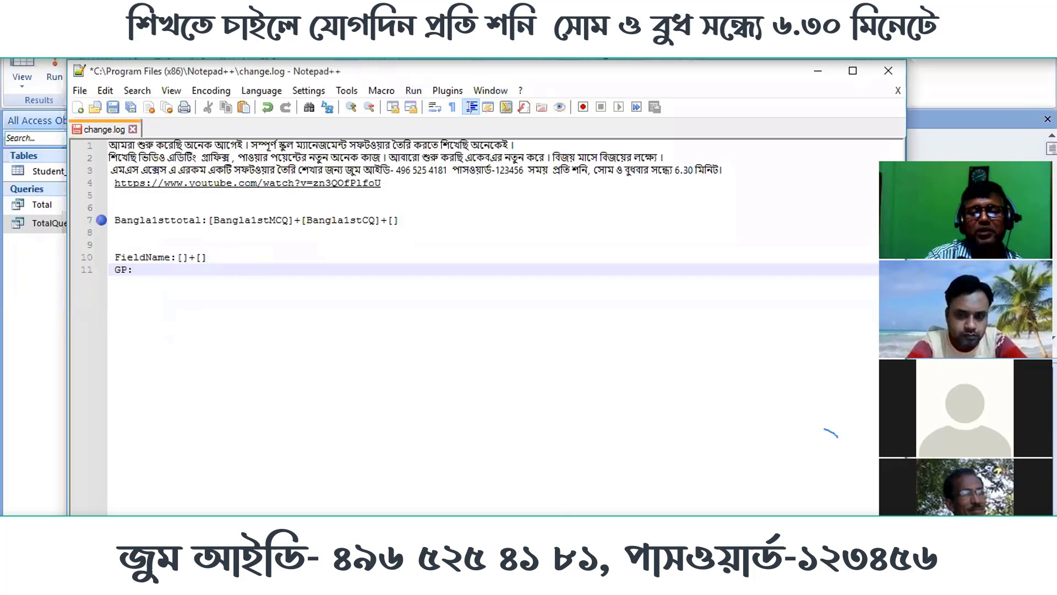
Step: Switch to Access and copy the English1St field name from the Total query's design grid
key("alt+Tab")
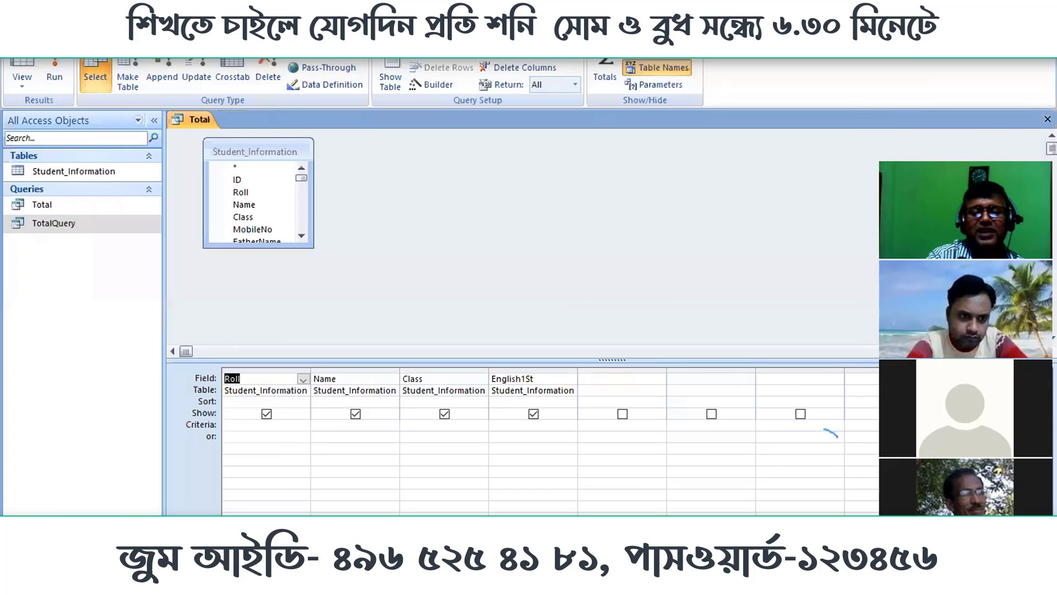
left_click(554, 382)
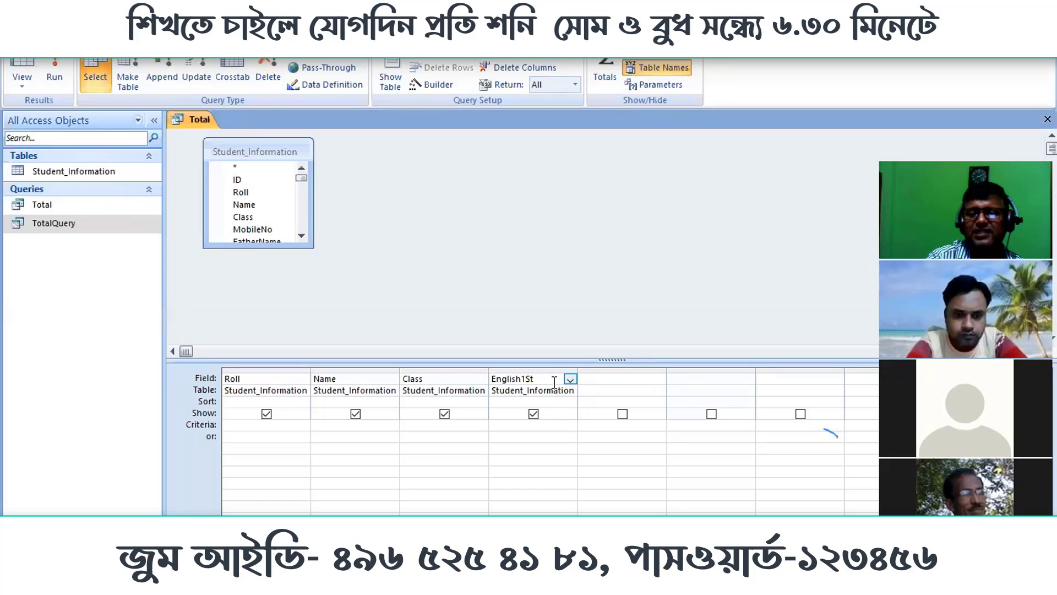
double_click(554, 382)
right_click(518, 380)
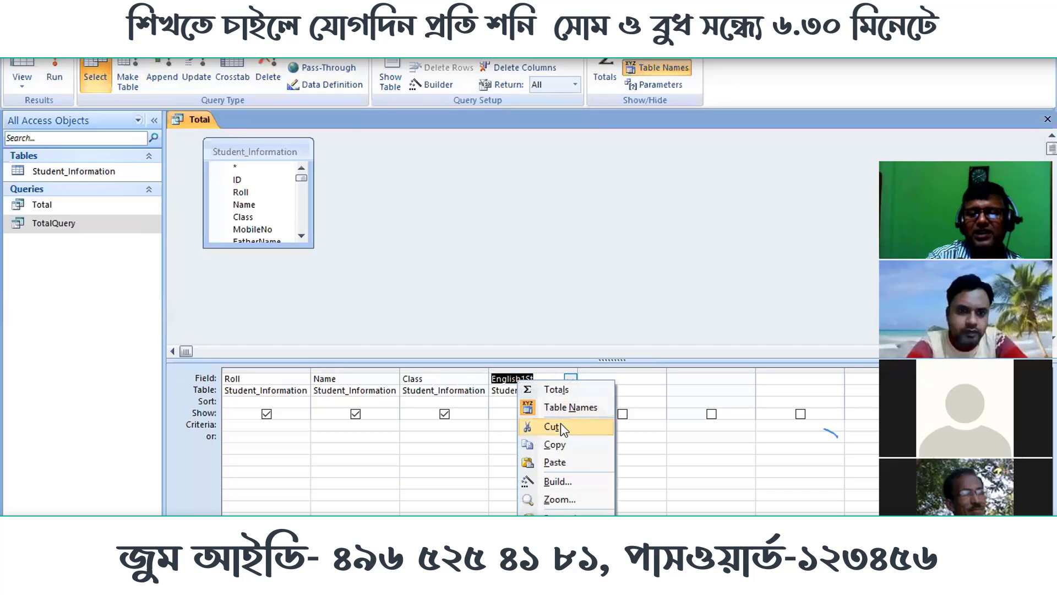
left_click(560, 445)
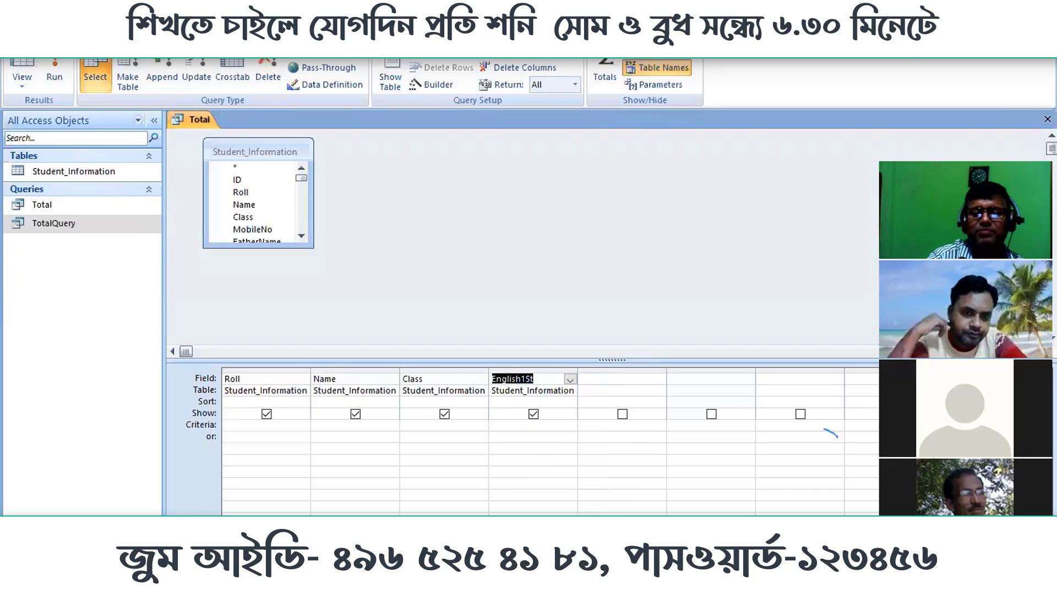
Step: Switch back to Notepad++ and extend the GP: line with IIF([], leaving the cursor inside the brackets
left_click(495, 580)
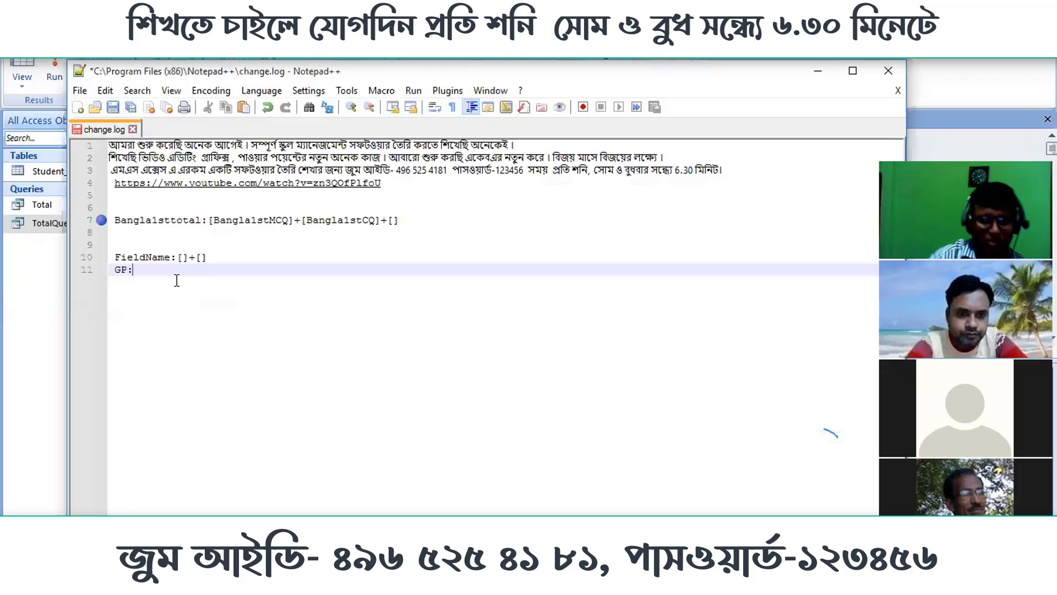
type("[]")
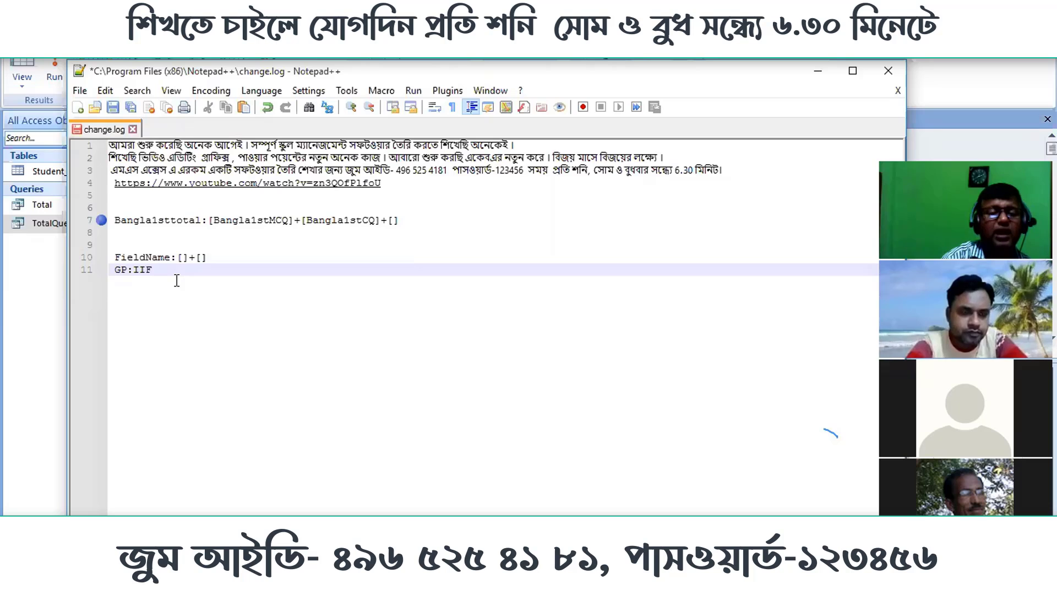
type("(")
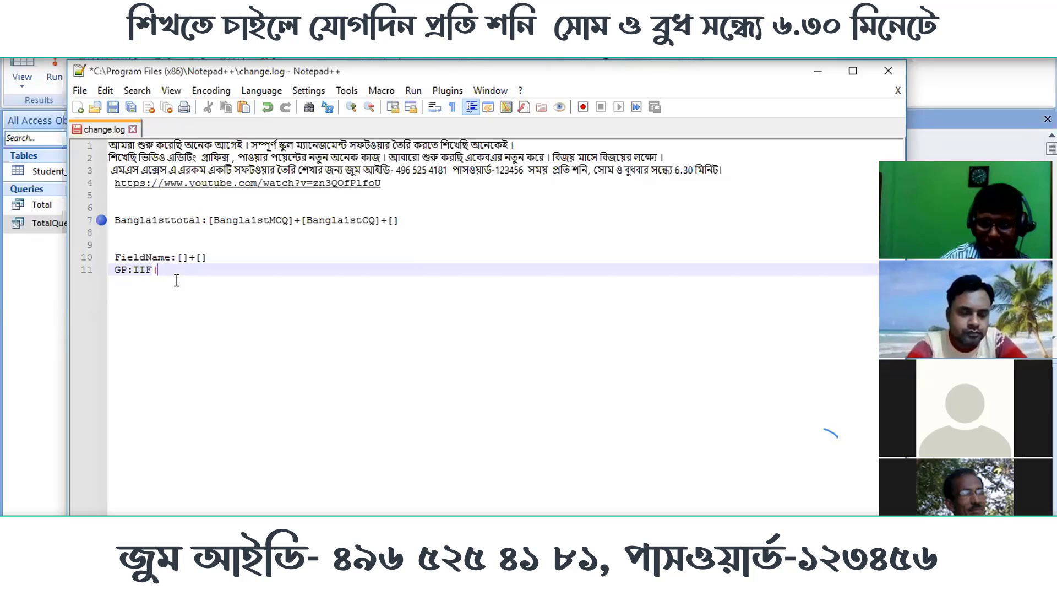
type("[]")
key("Left")
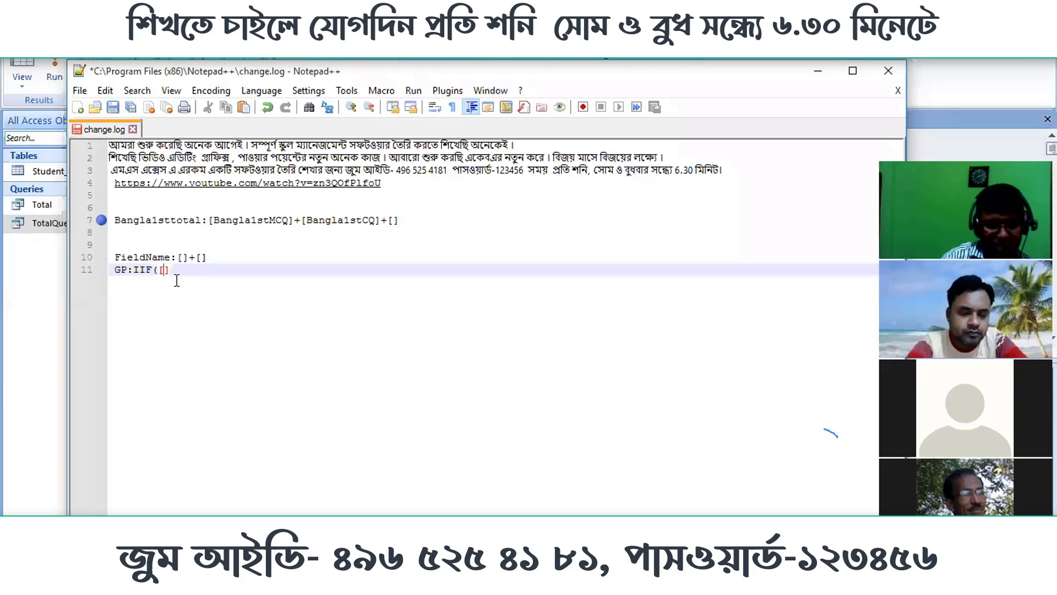
key("ctrl+n")
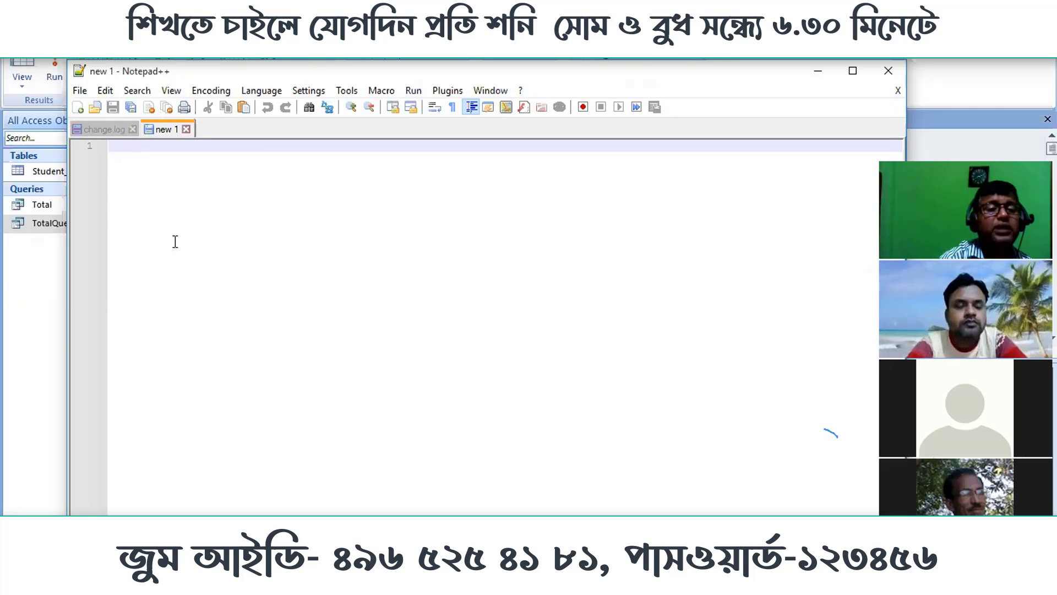
type("z")
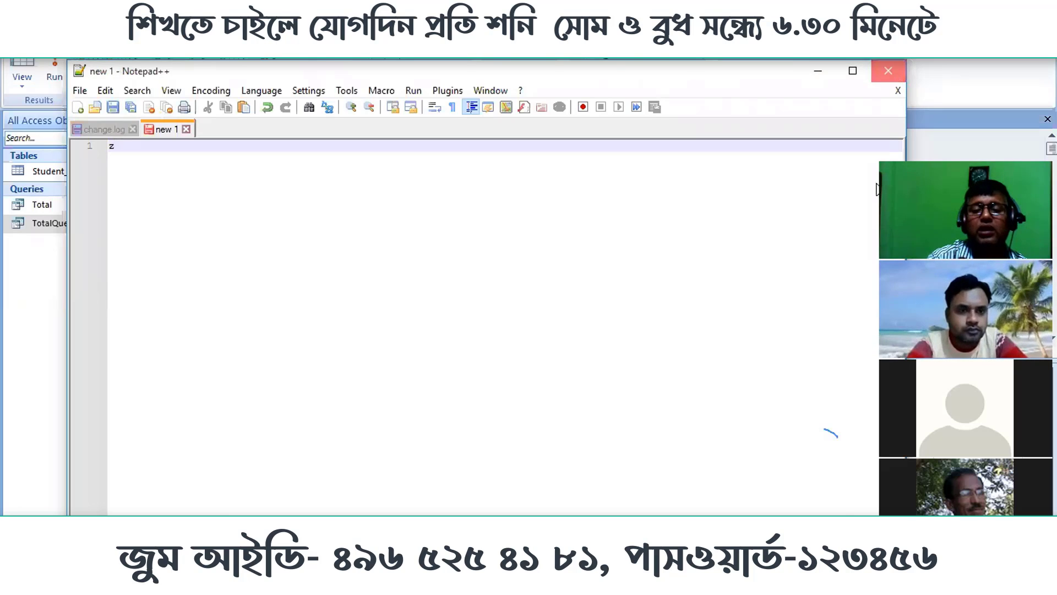
left_click(894, 73)
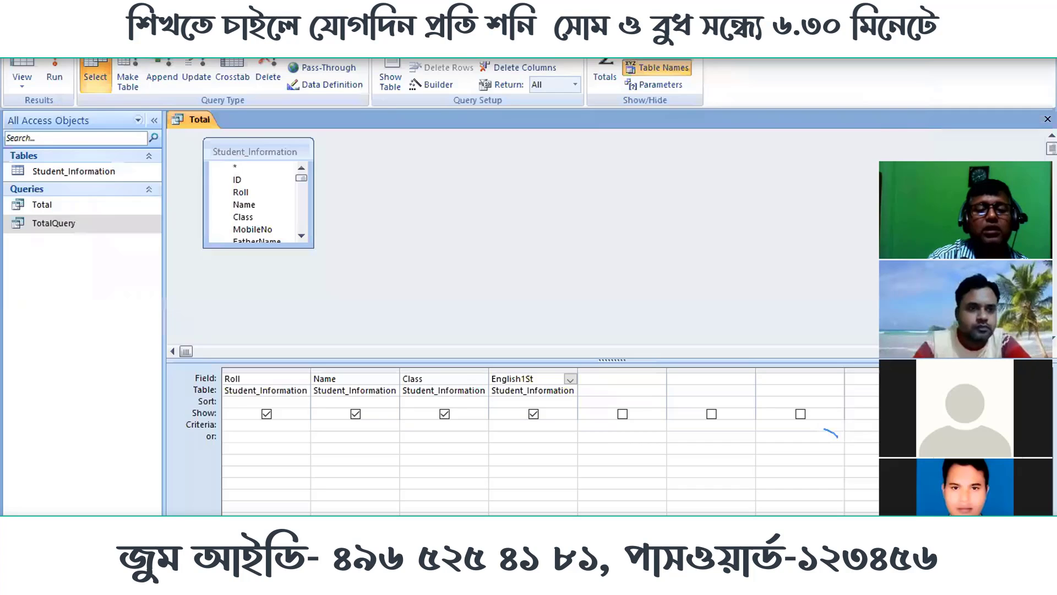
key("alt+Tab")
left_click(109, 86)
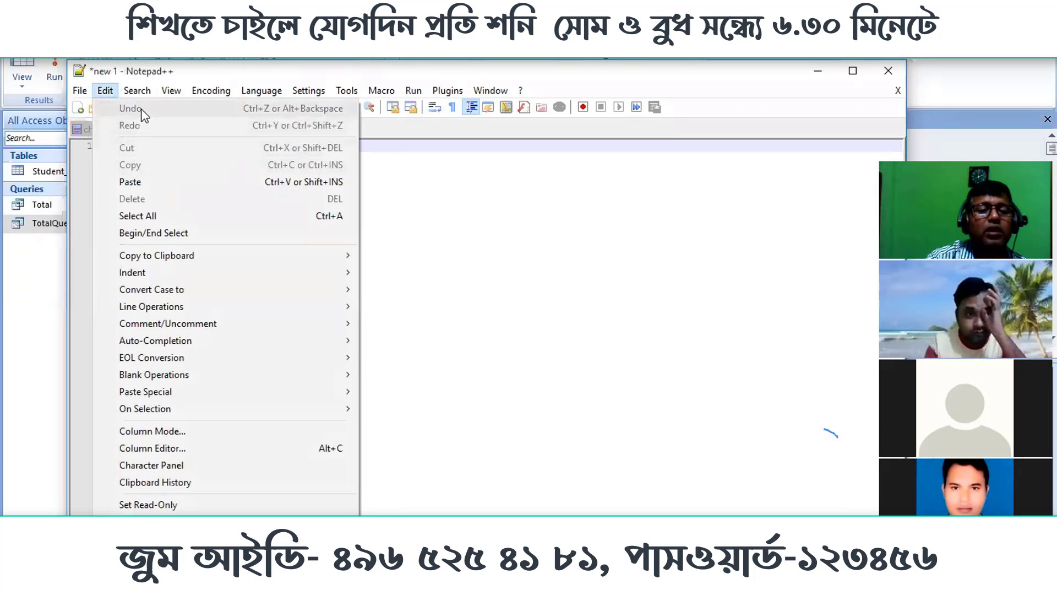
left_click(441, 262)
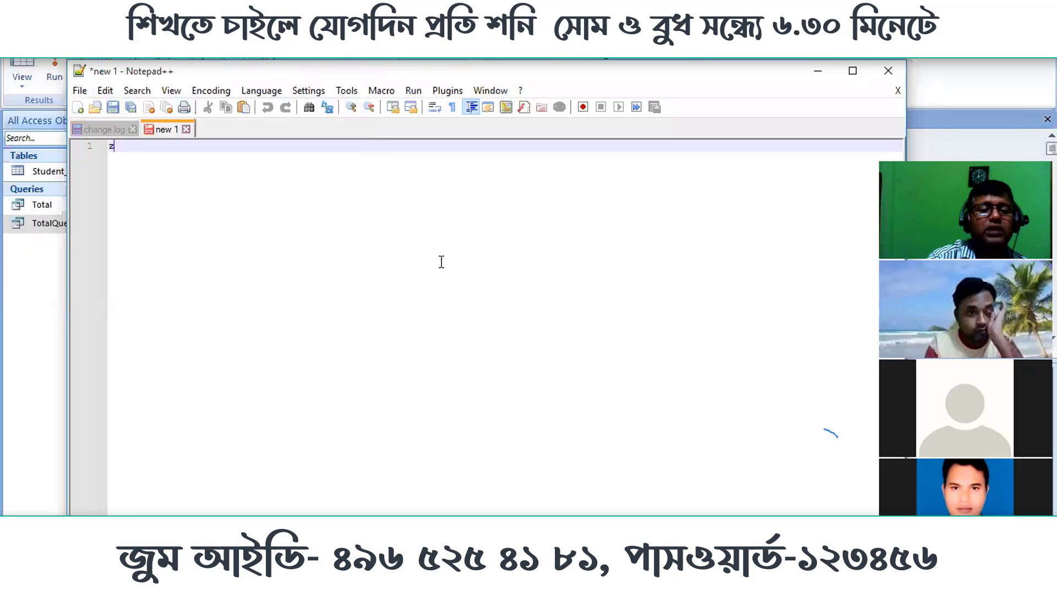
key("BackSpace")
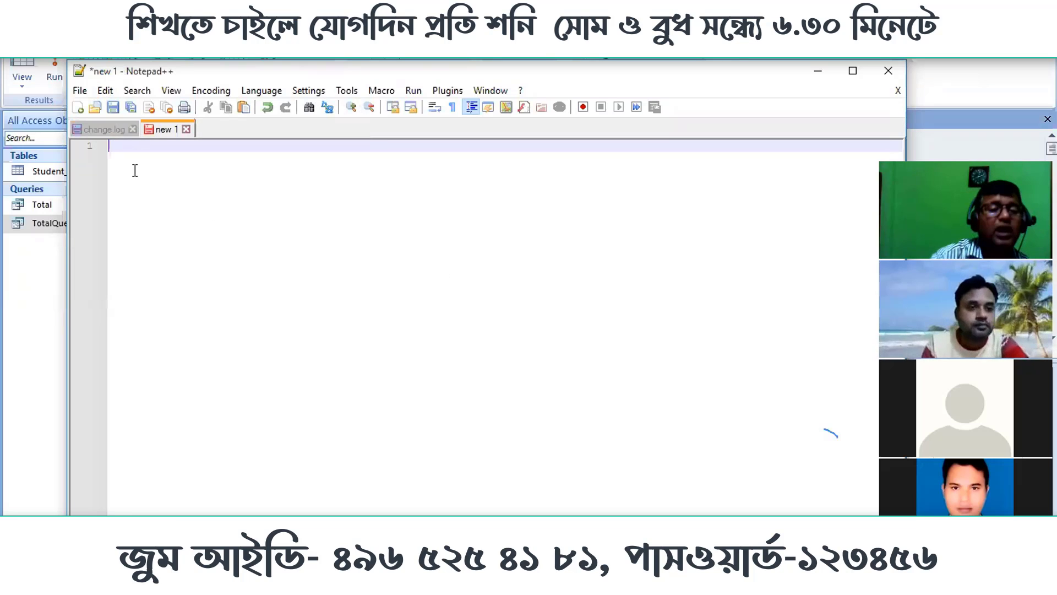
left_click(94, 131)
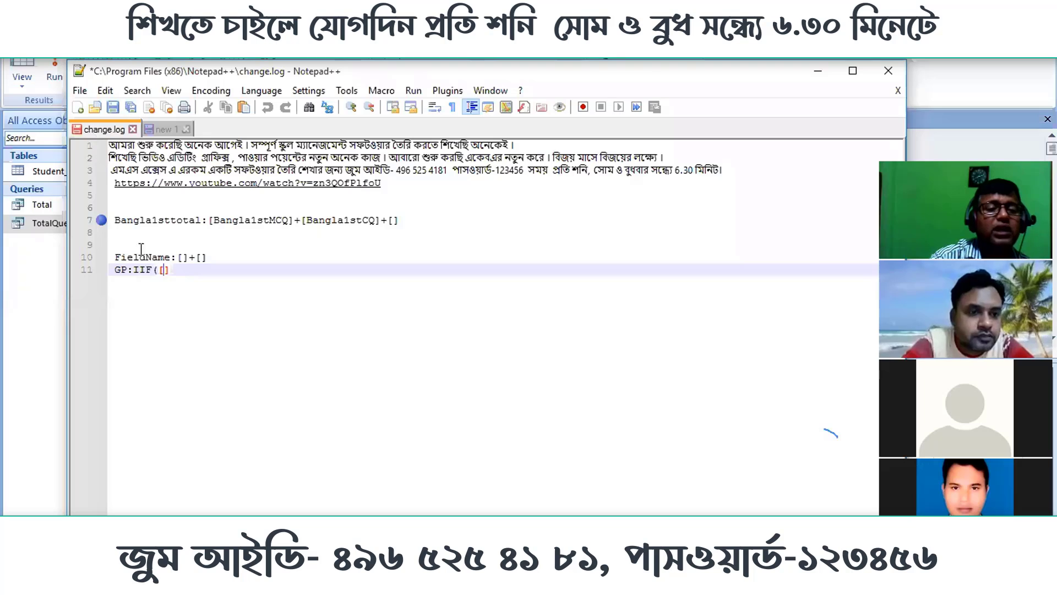
Step: Fill the IIF brackets on line 11 with English1St and add the condition and true result >=80,5, after them
left_click(164, 271)
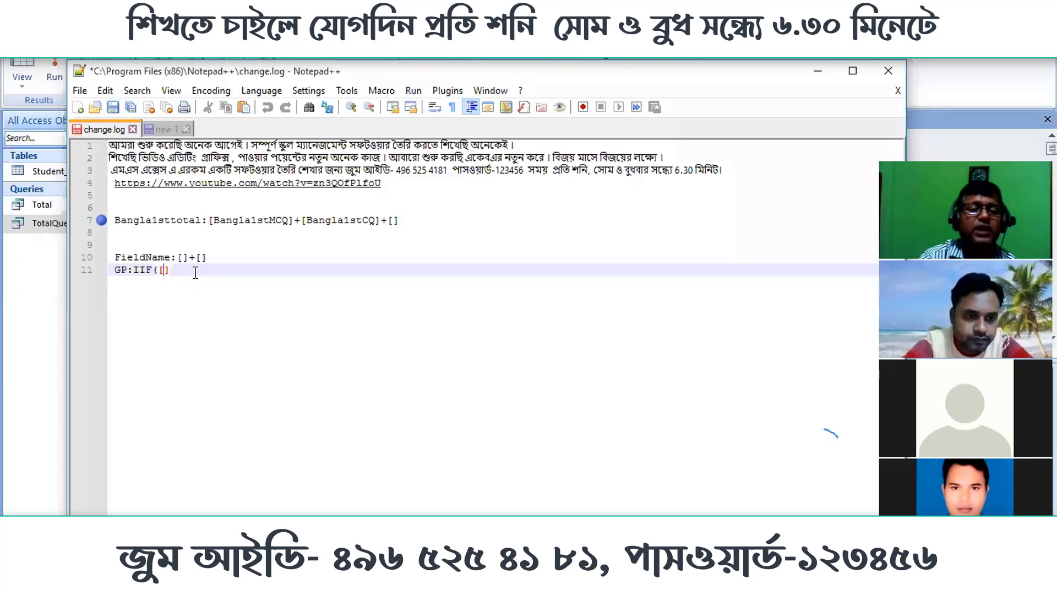
type("English1St")
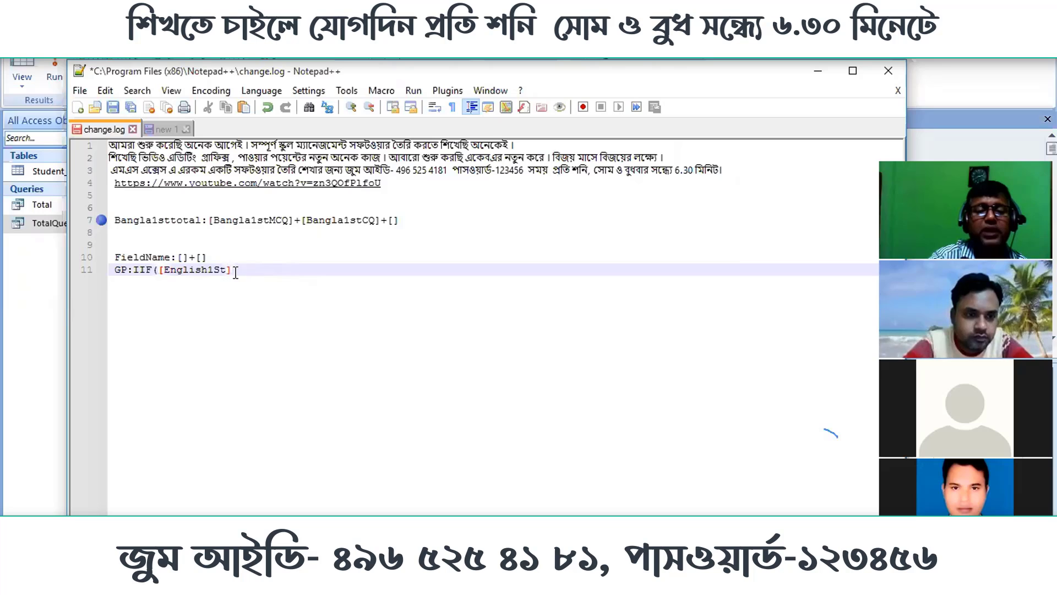
type(">=80,")
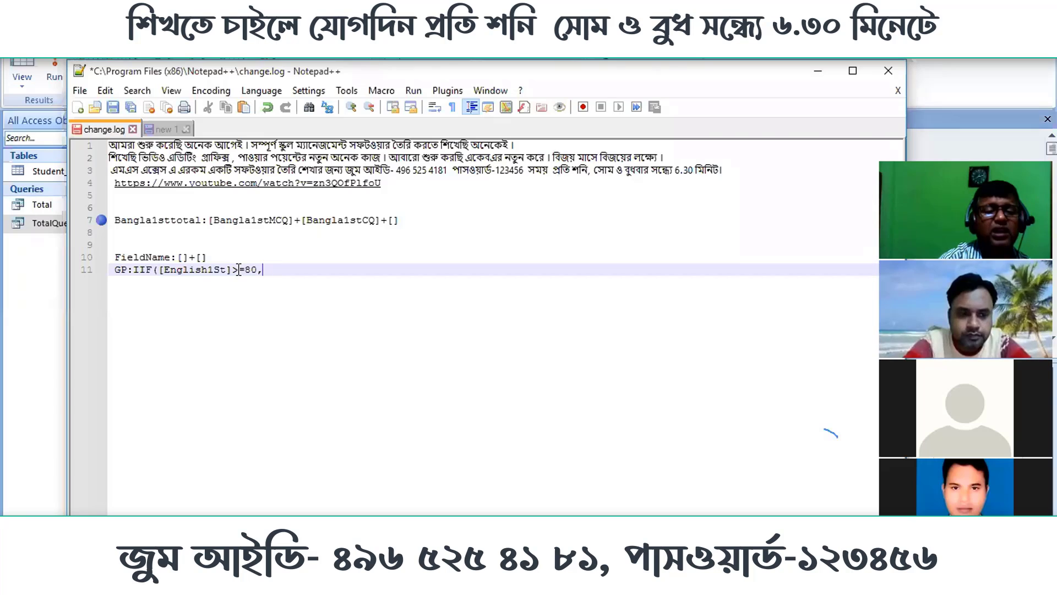
type("54")
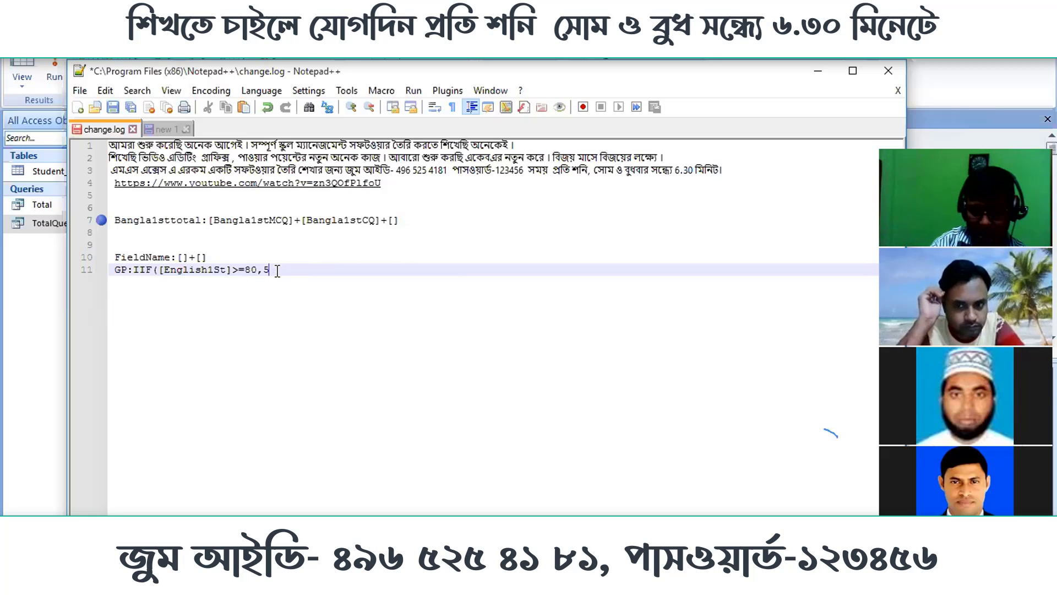
type(",")
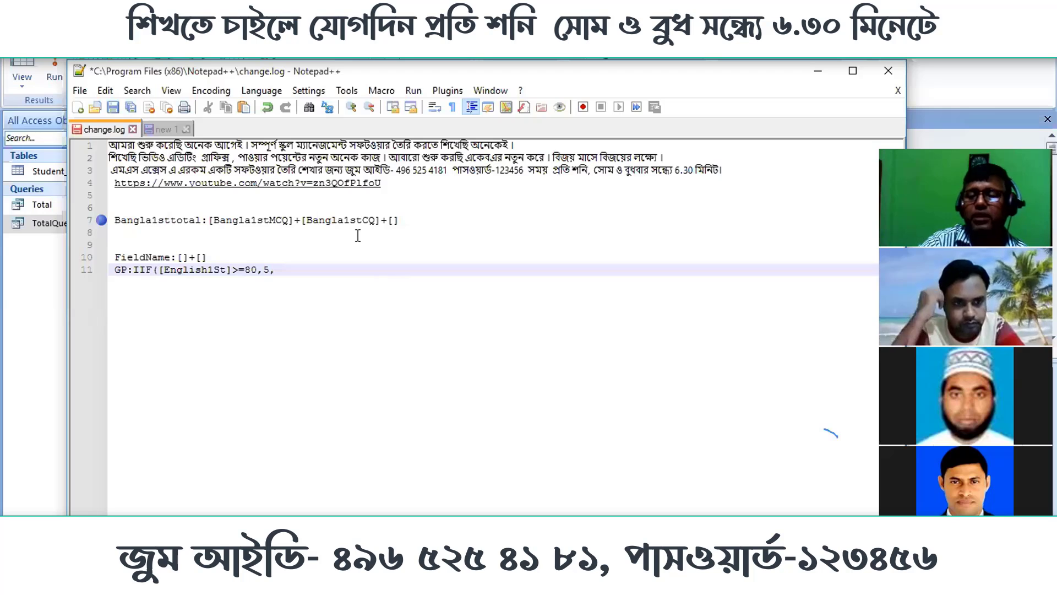
Step: Finish the IIF expression on line 11 with NULL as the false result and a closing parenthesis
left_click(422, 219)
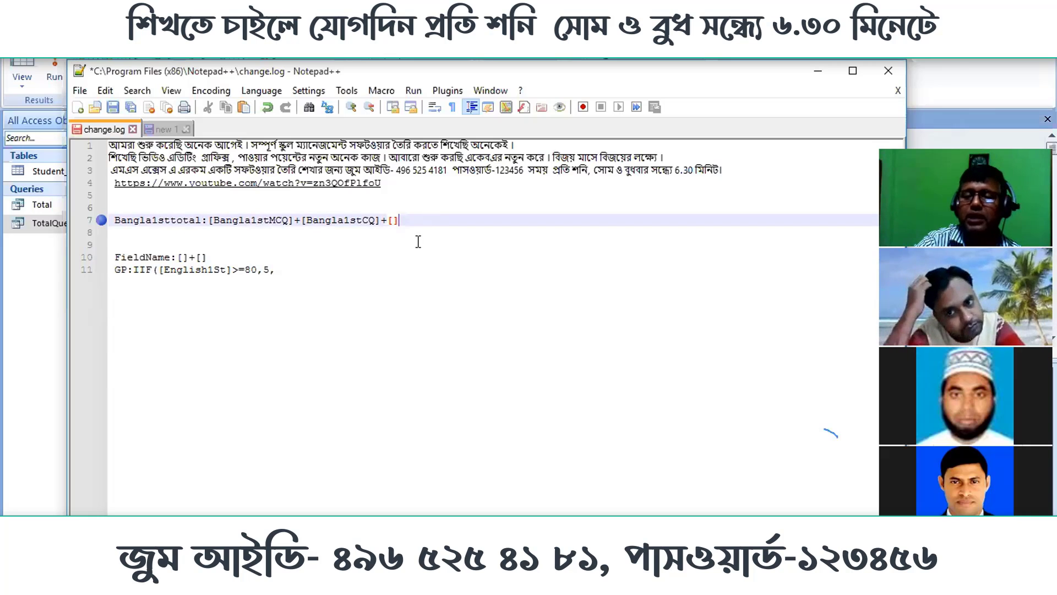
left_click(276, 271)
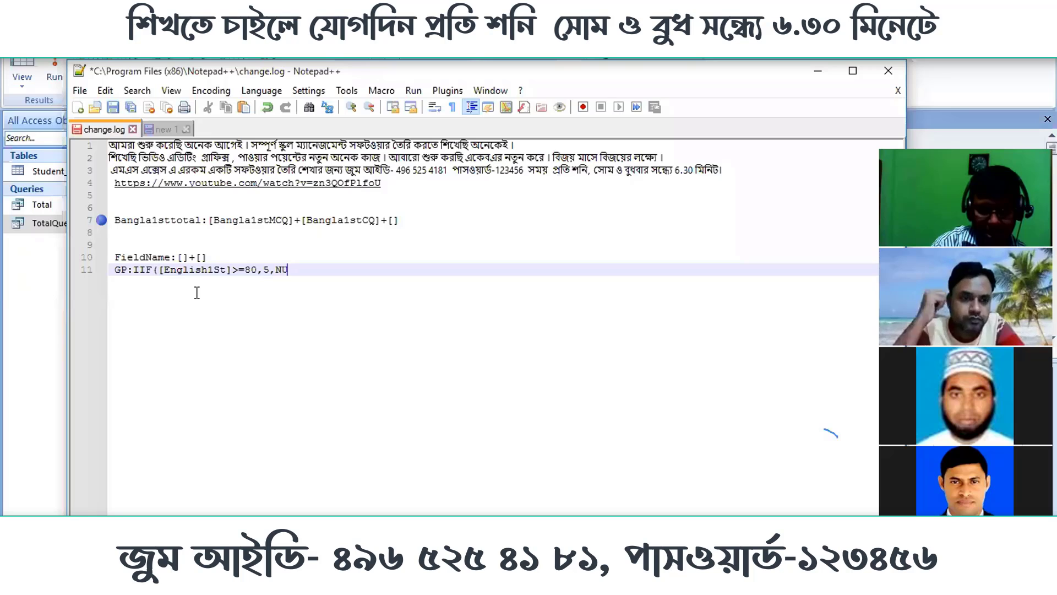
type("LL")
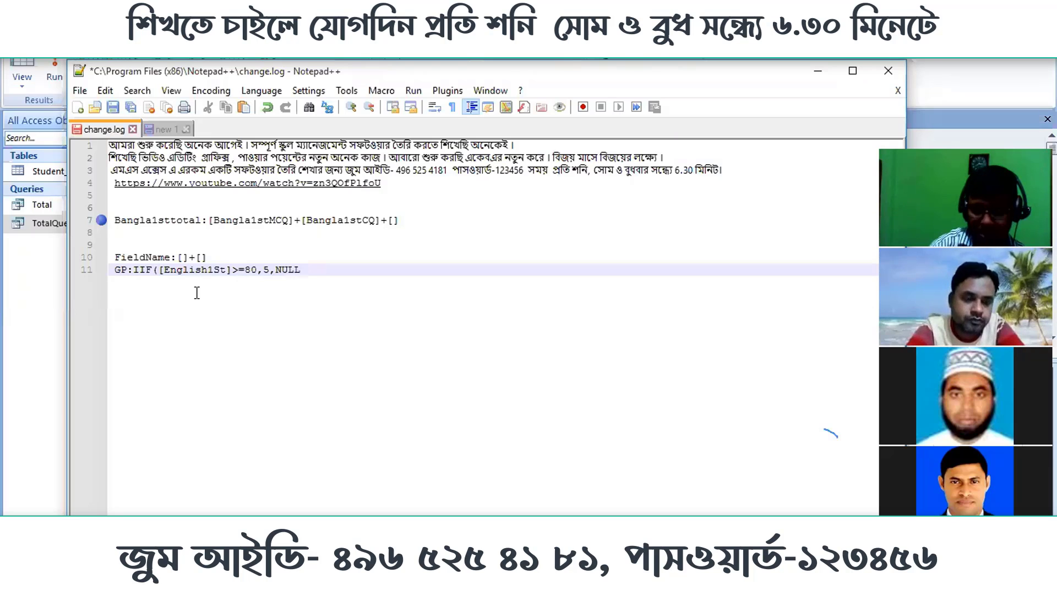
type(")")
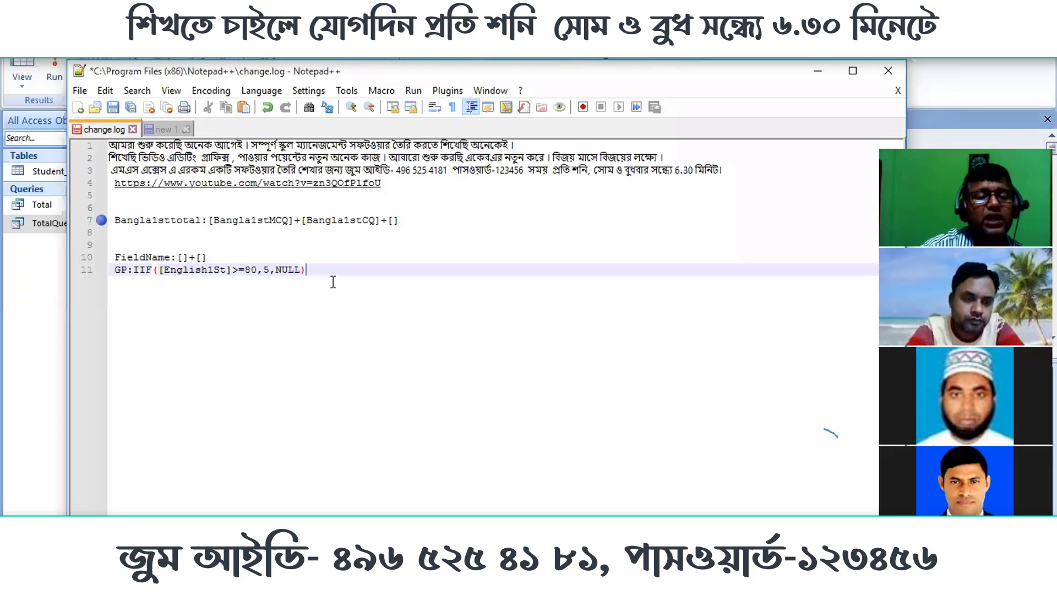
Step: Copy the whole GP expression from line 11 and paste it into the empty field after English1St in the Total query
left_click(107, 265, "shift")
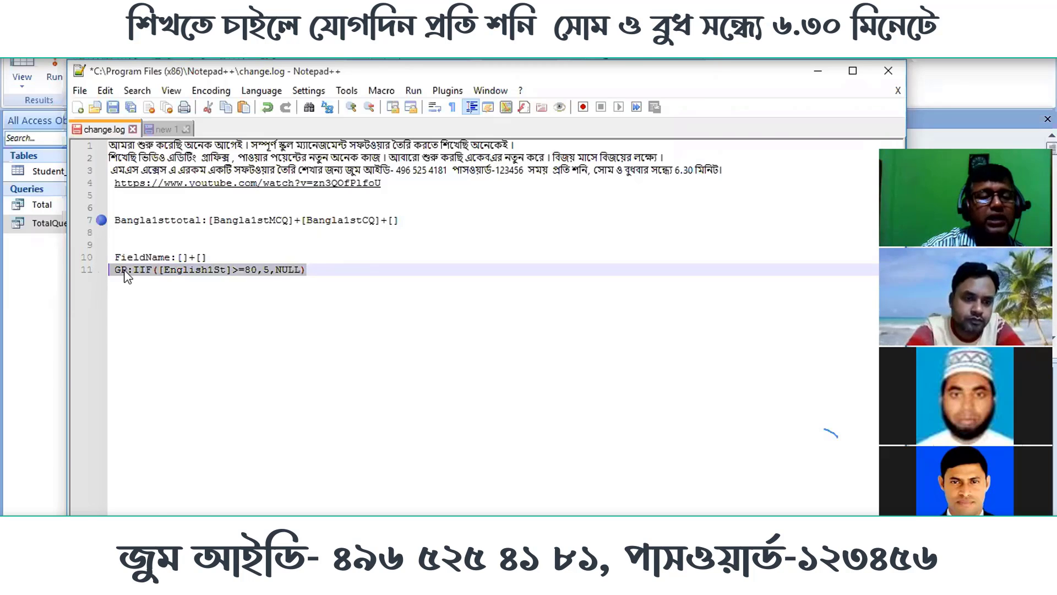
right_click(122, 268)
left_click(174, 261)
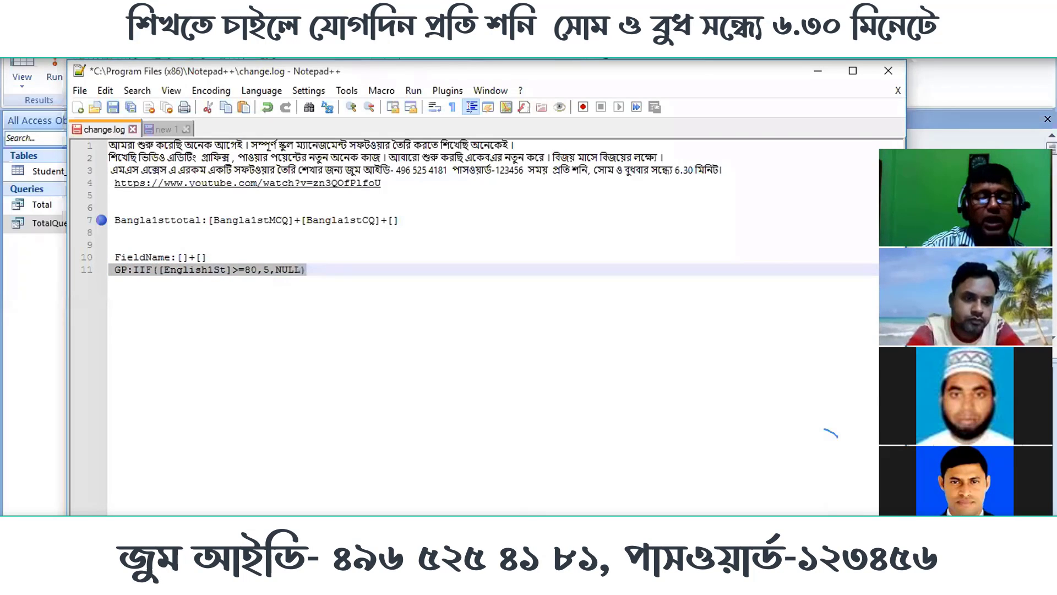
key("alt+Tab")
left_click(601, 380)
right_click(600, 381)
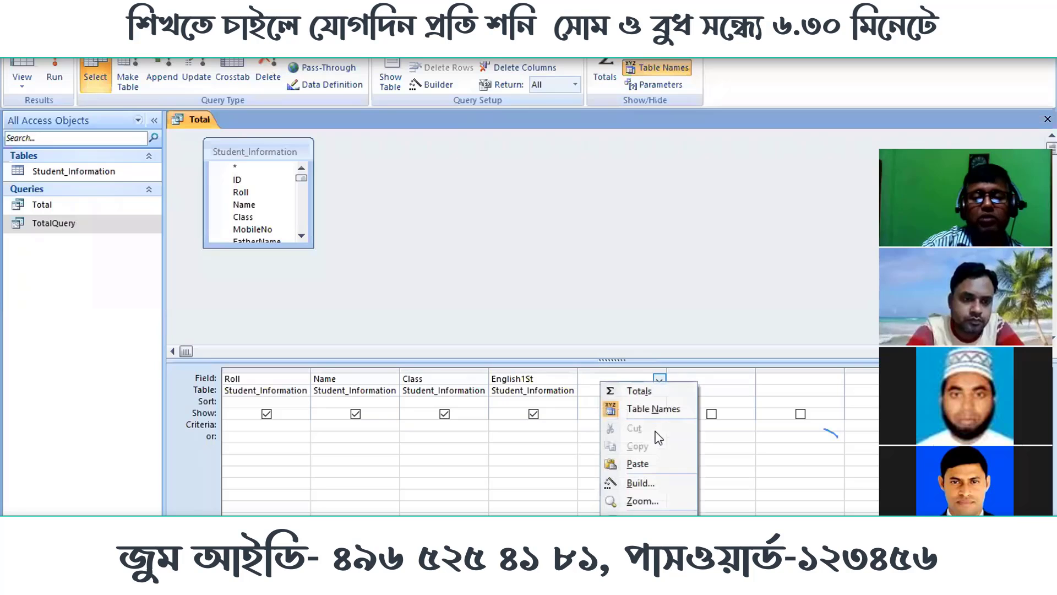
left_click(637, 463)
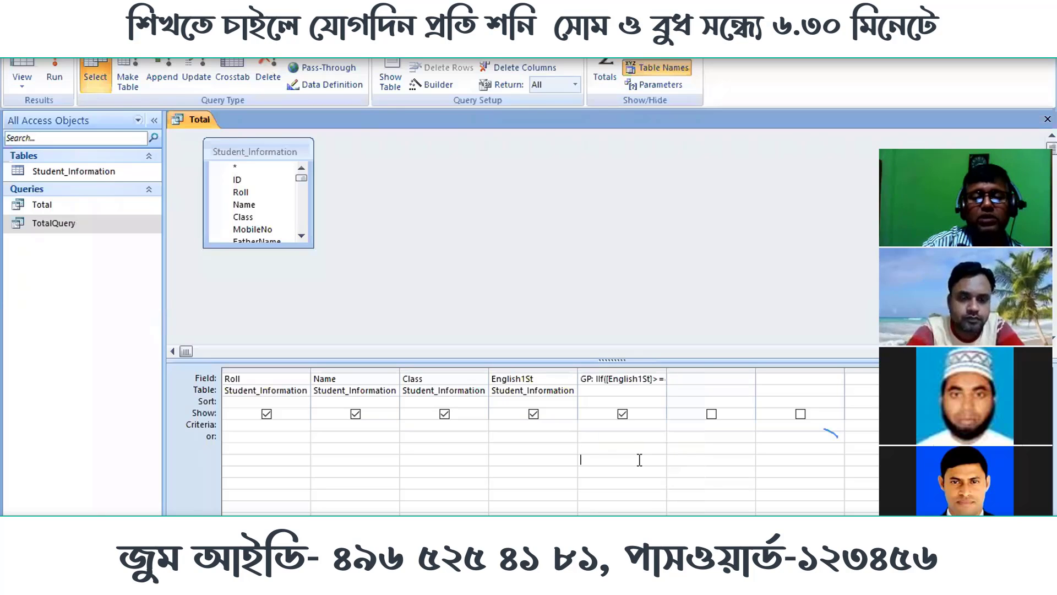
Step: Run the Total query and set English1St to 78 for the student with roll 1
left_click(53, 79)
left_click(448, 154)
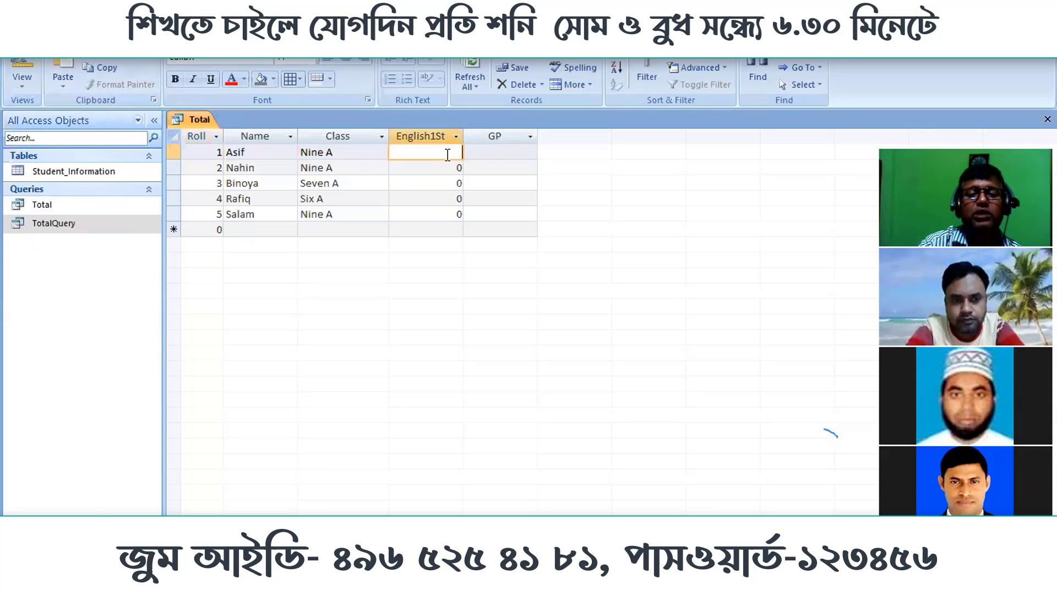
type("7")
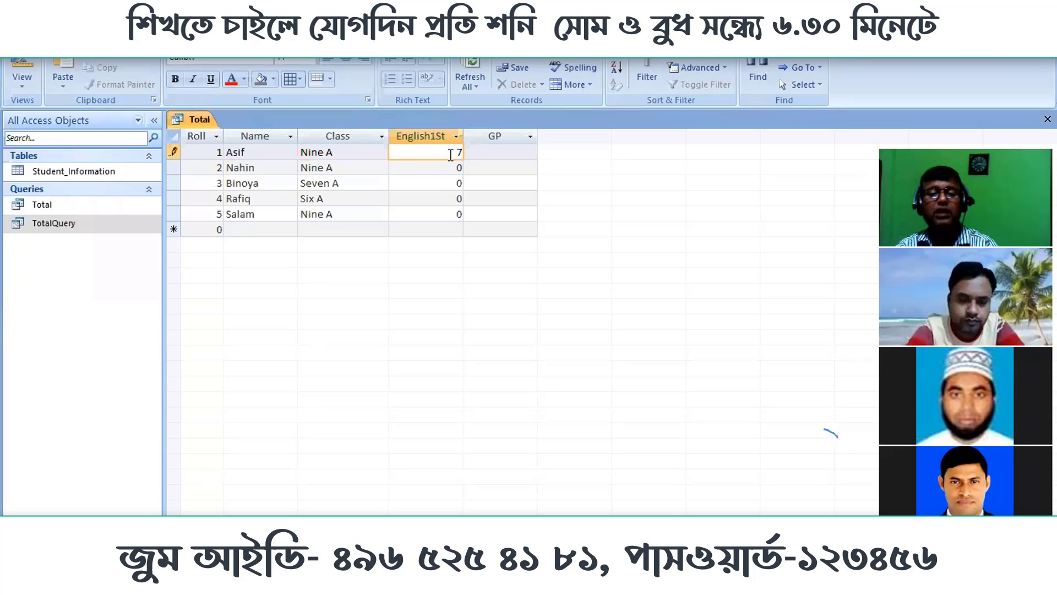
type("8")
key("Tab")
left_click(491, 181)
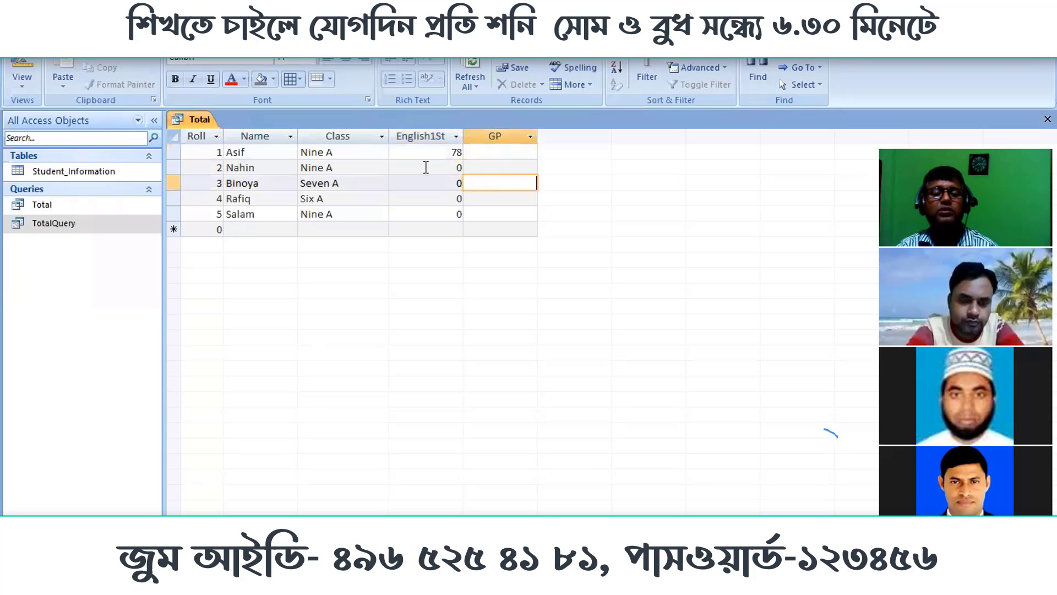
left_click(423, 166)
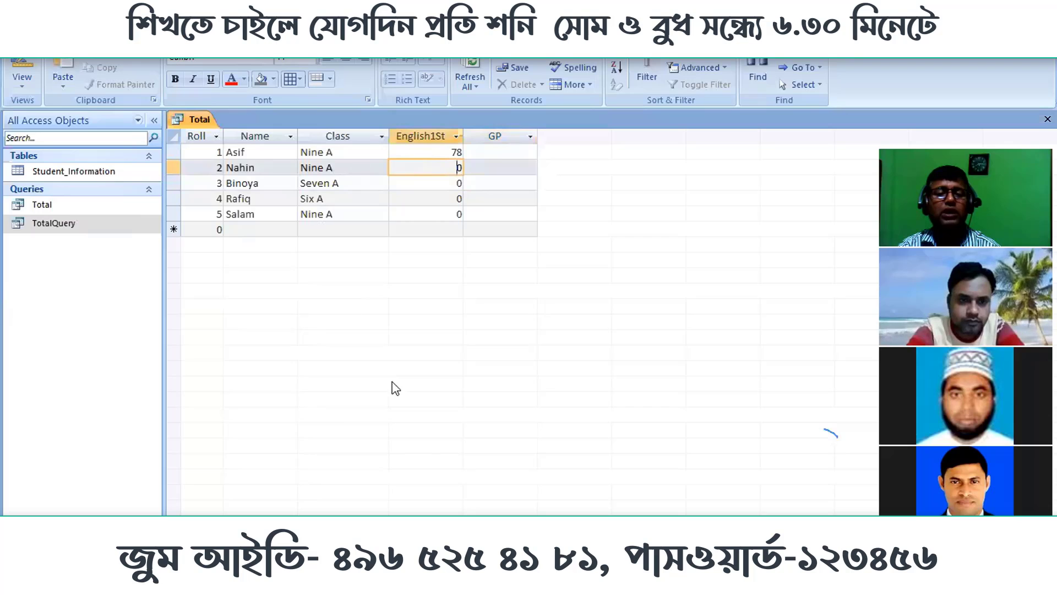
Step: Switch to Notepad++ and shorten IIF to IF in the GP expression on line 11
key("alt+Tab")
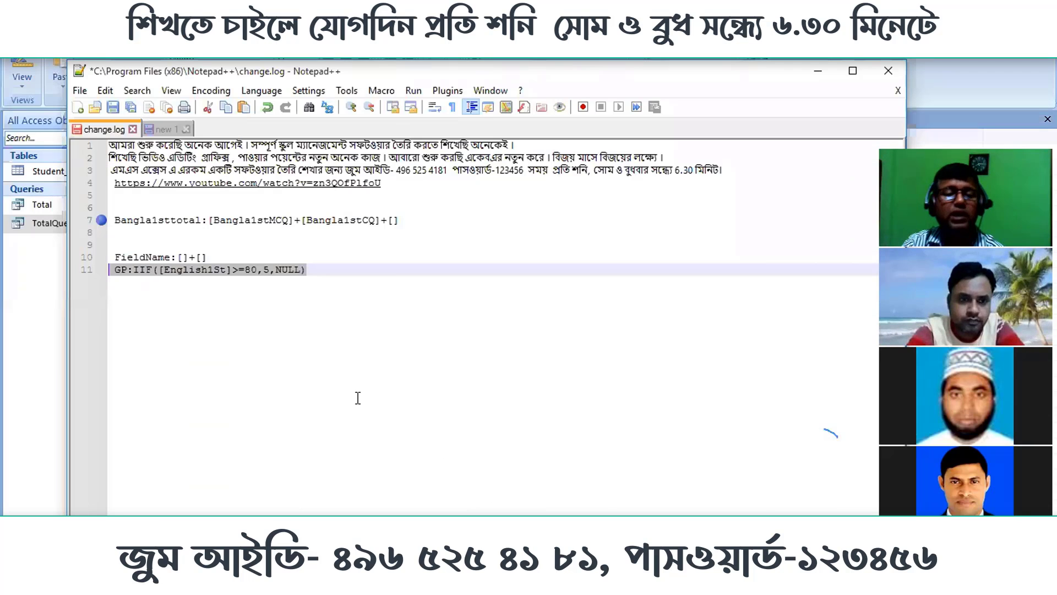
left_click(275, 291)
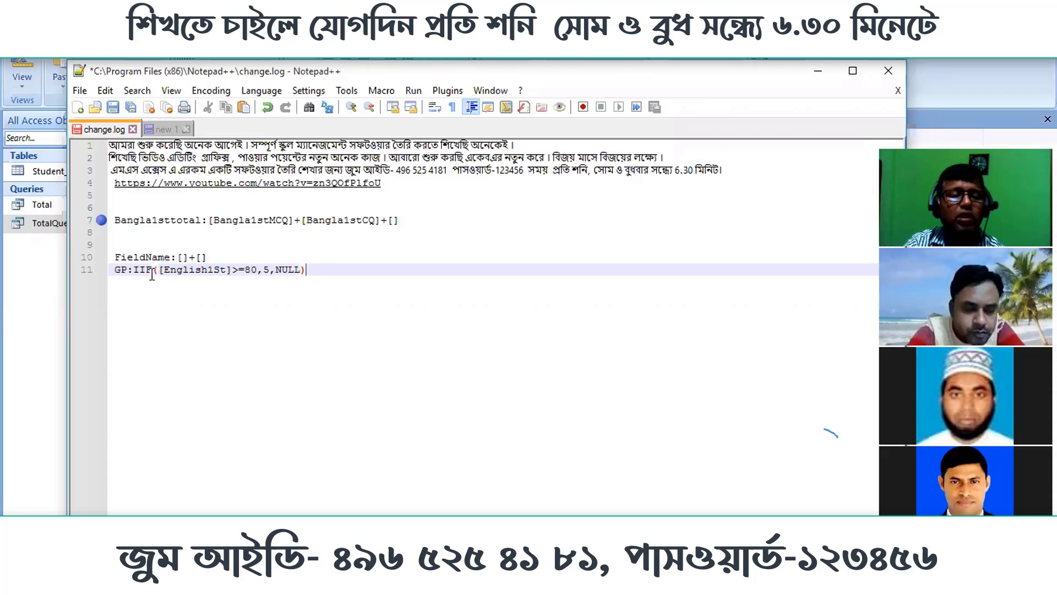
left_click(147, 269)
key("BackSpace")
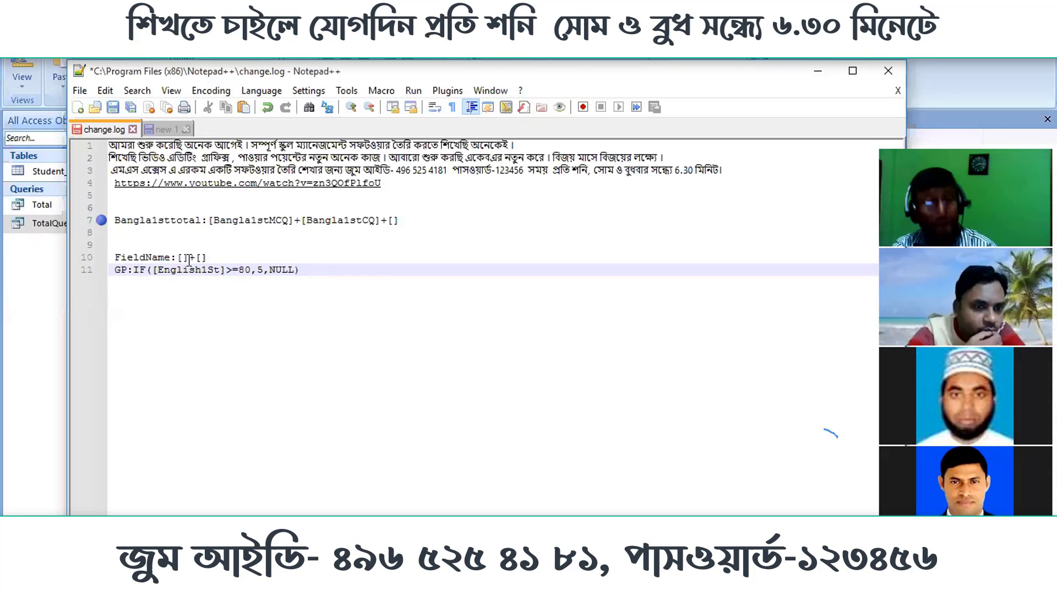
Step: Restore the function name to IIF in the GP expression on line 11
type("i")
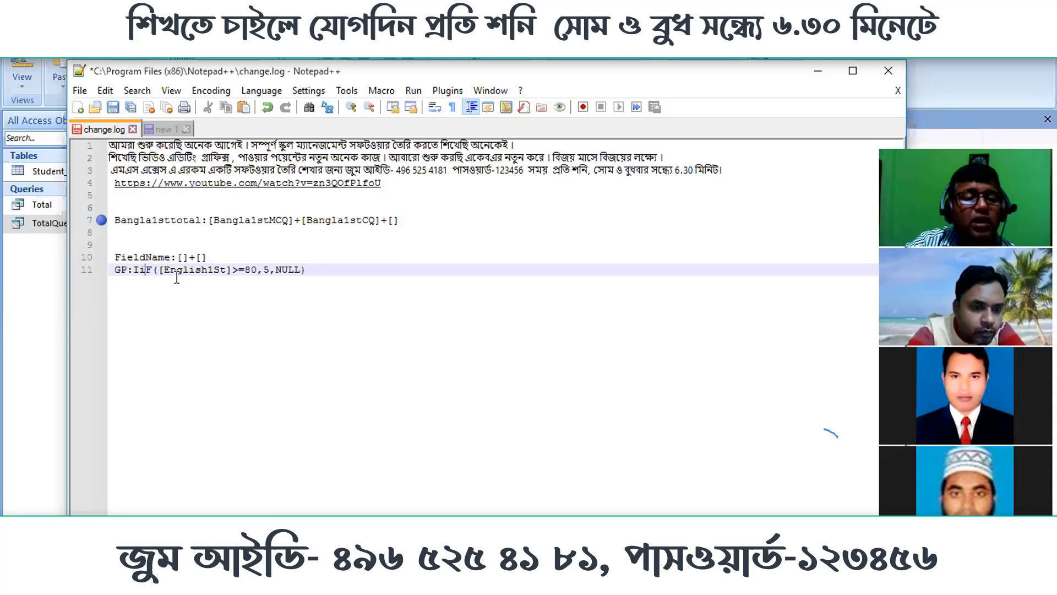
key("BackSpace")
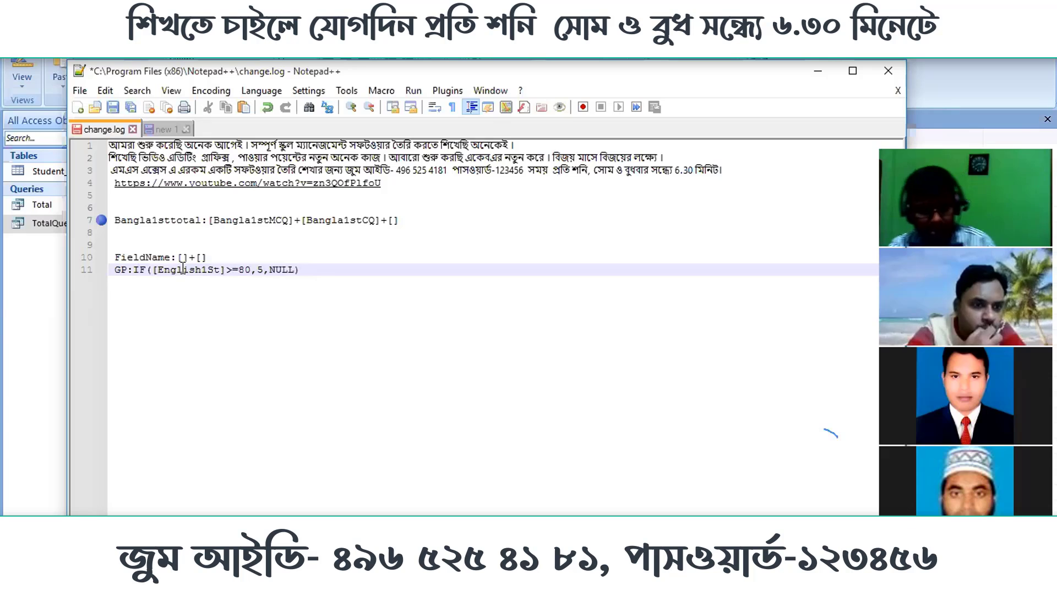
type("I")
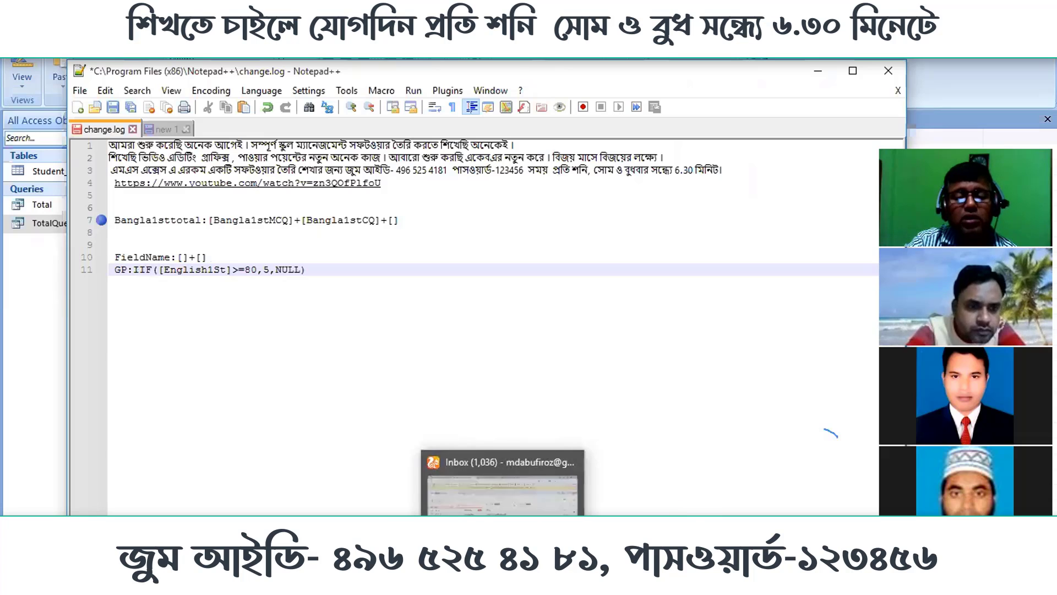
Step: Switch to Access and set English1St in the Total query to 89 for roll 1 and 80 for roll 2
left_click(467, 579)
left_click(500, 155)
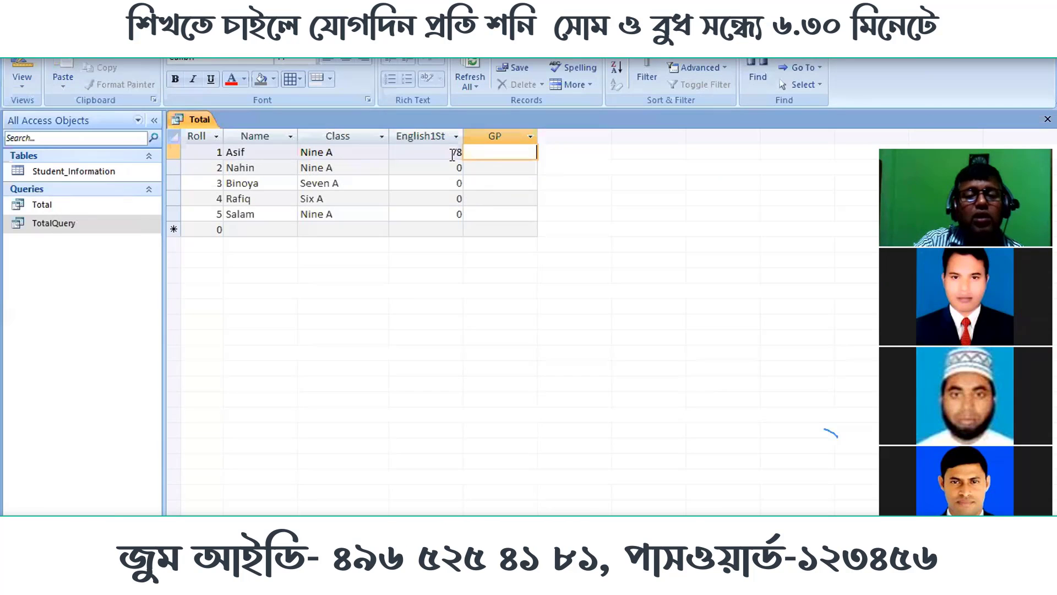
left_click_drag(453, 154, 481, 154)
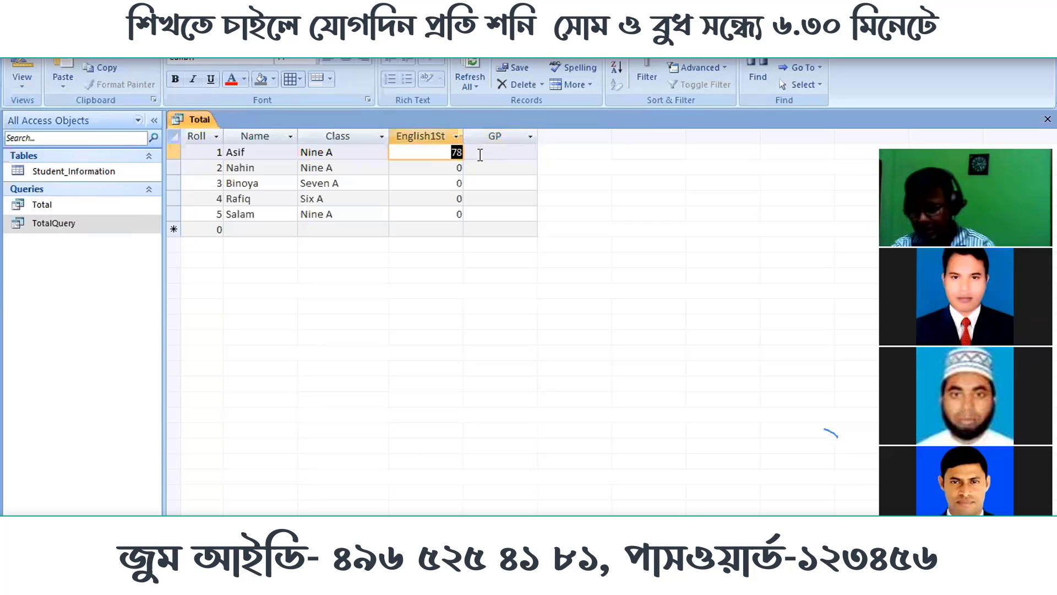
type("89")
key("Down")
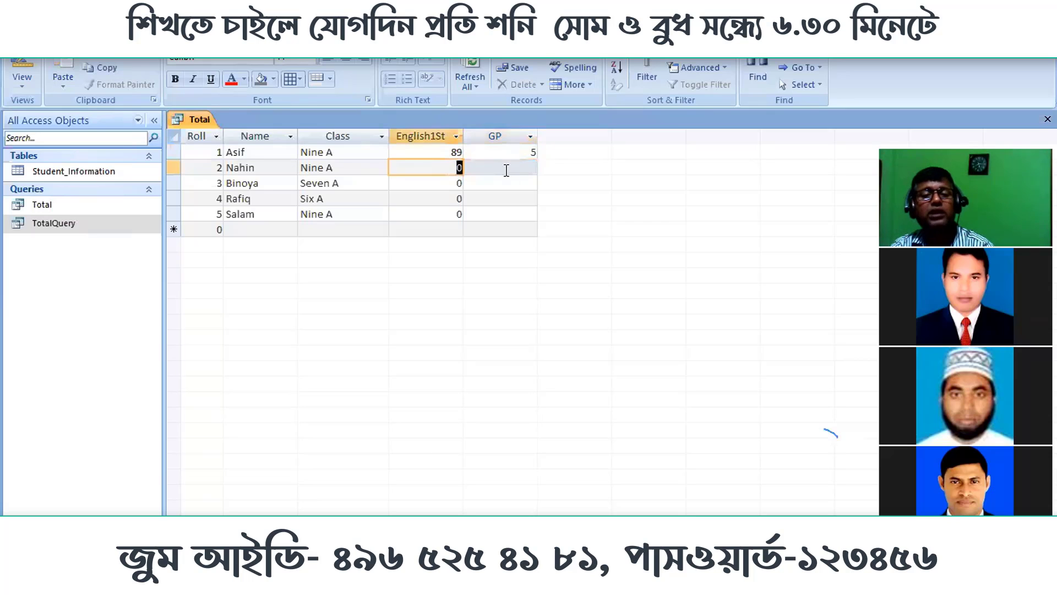
type("80")
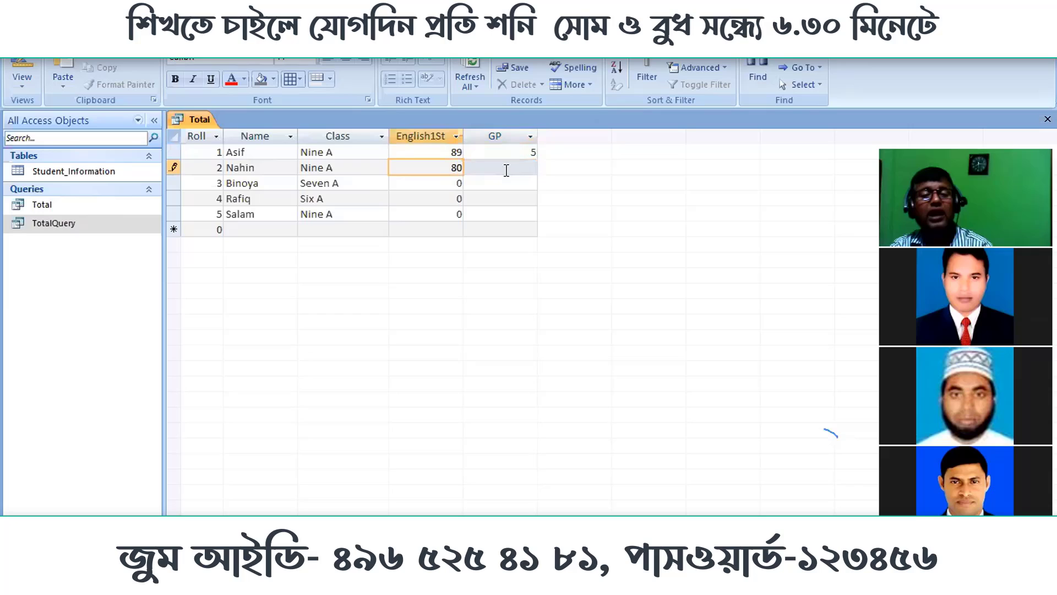
left_click(507, 171)
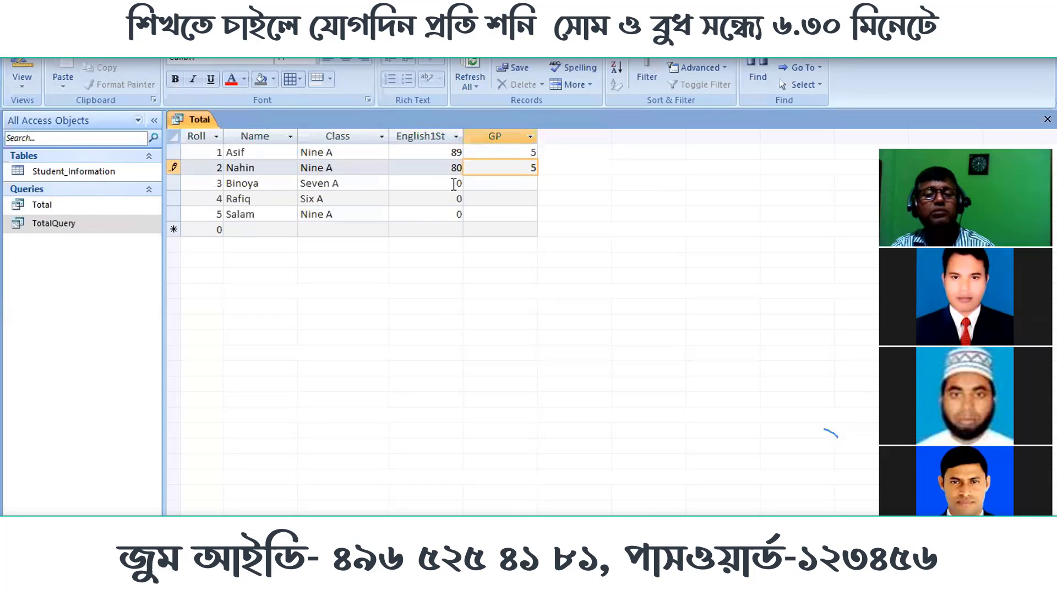
Step: Set English1St to 78 for roll 3 and 92 for roll 4, committing each mark to recalculate GP
left_click(457, 183)
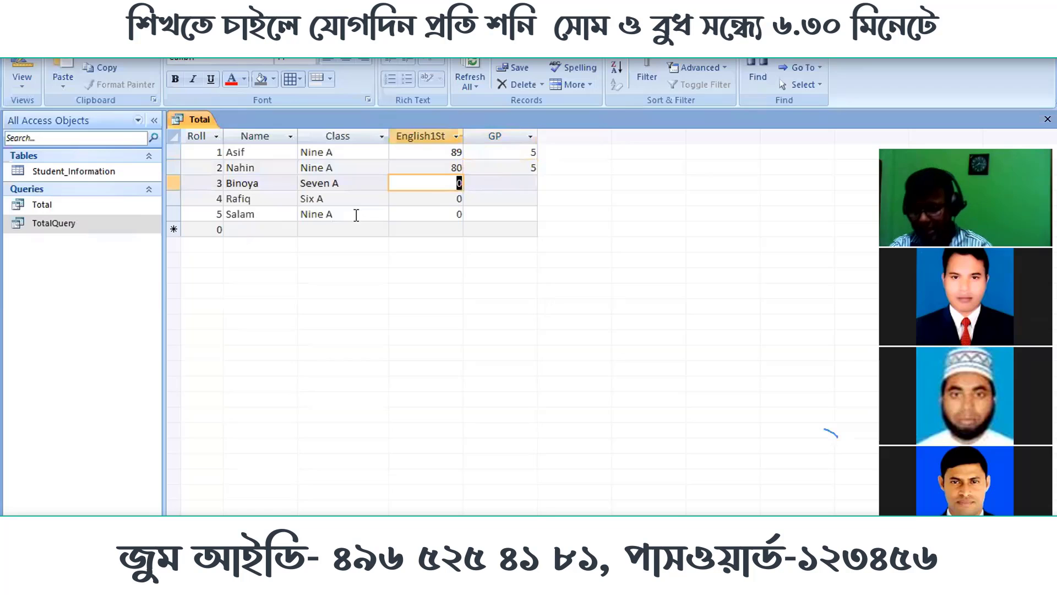
type("78")
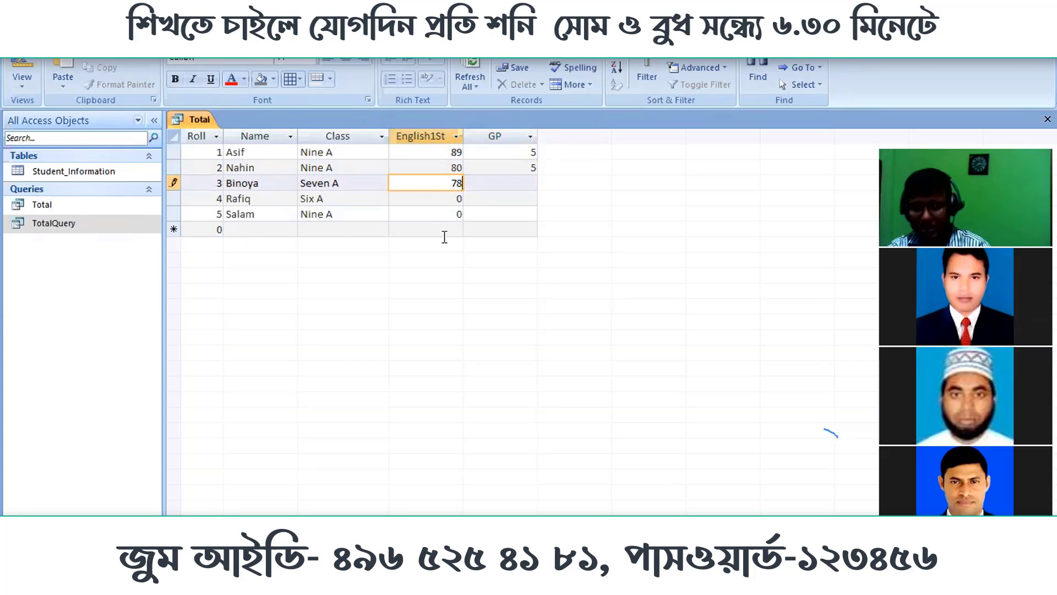
left_click(429, 202)
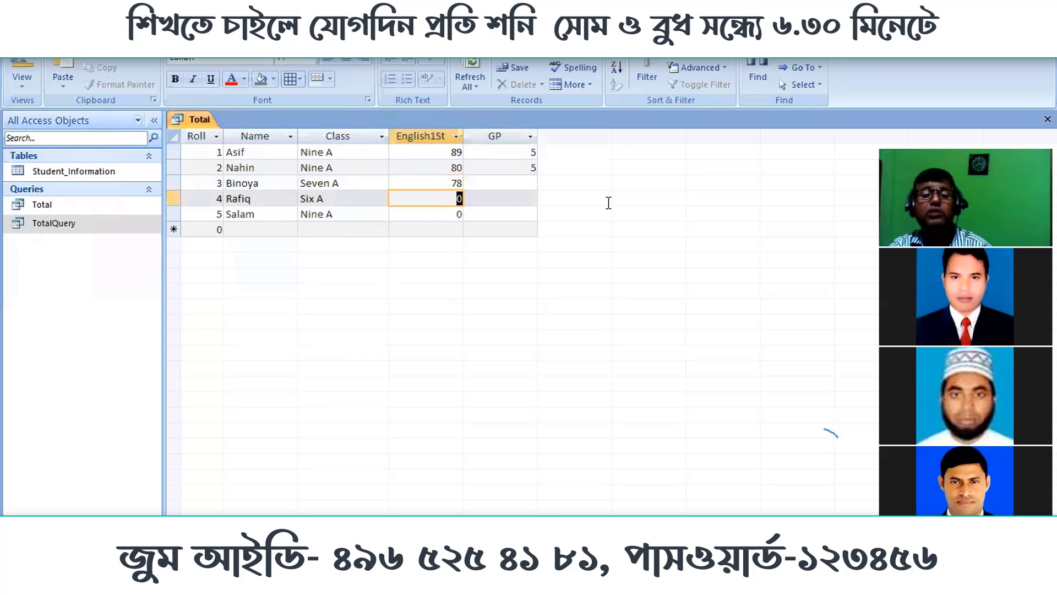
type("92")
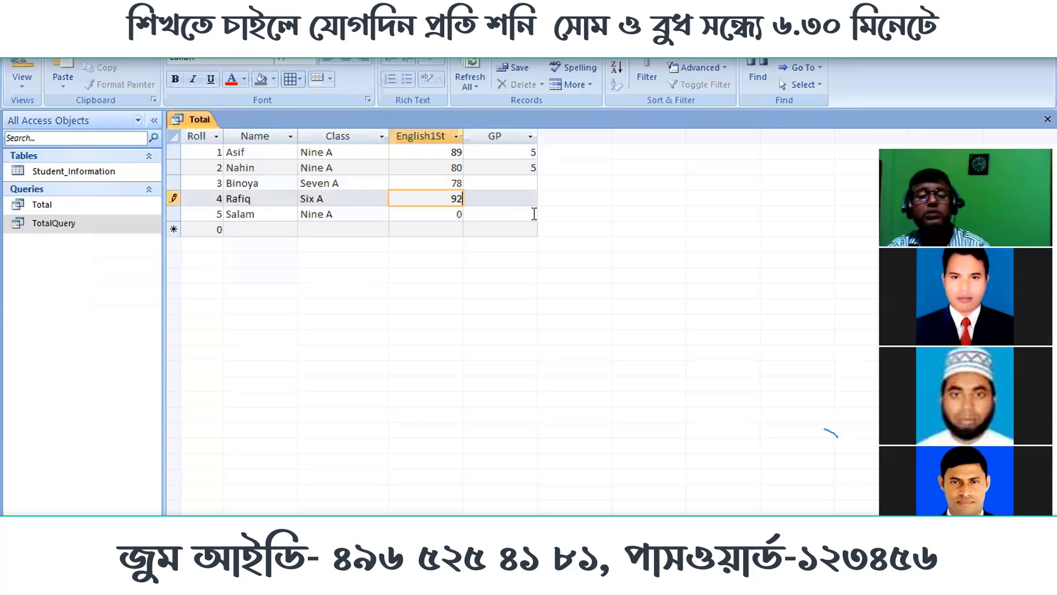
left_click(531, 200)
type("5")
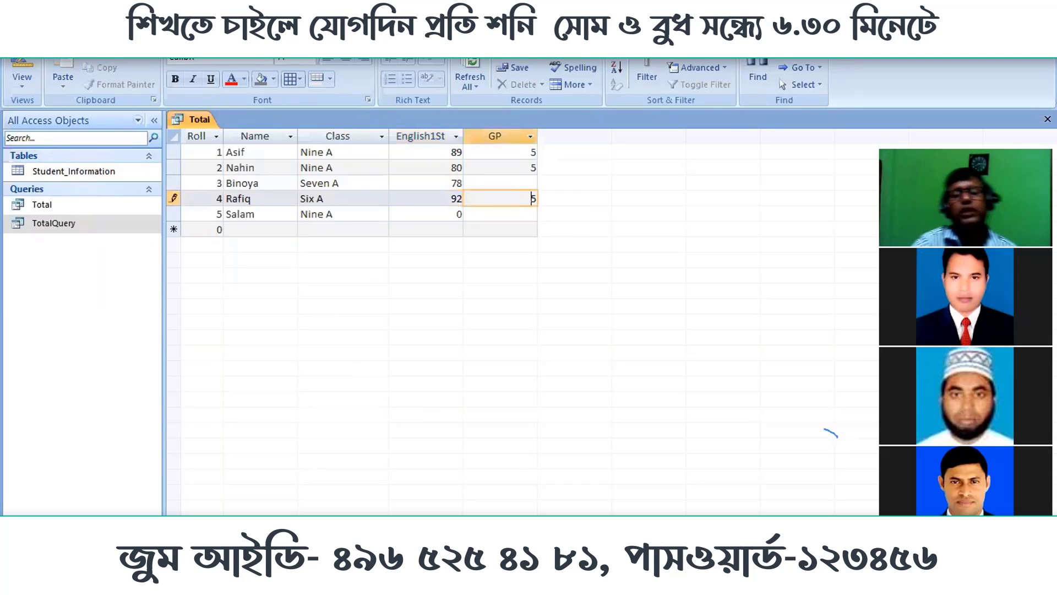